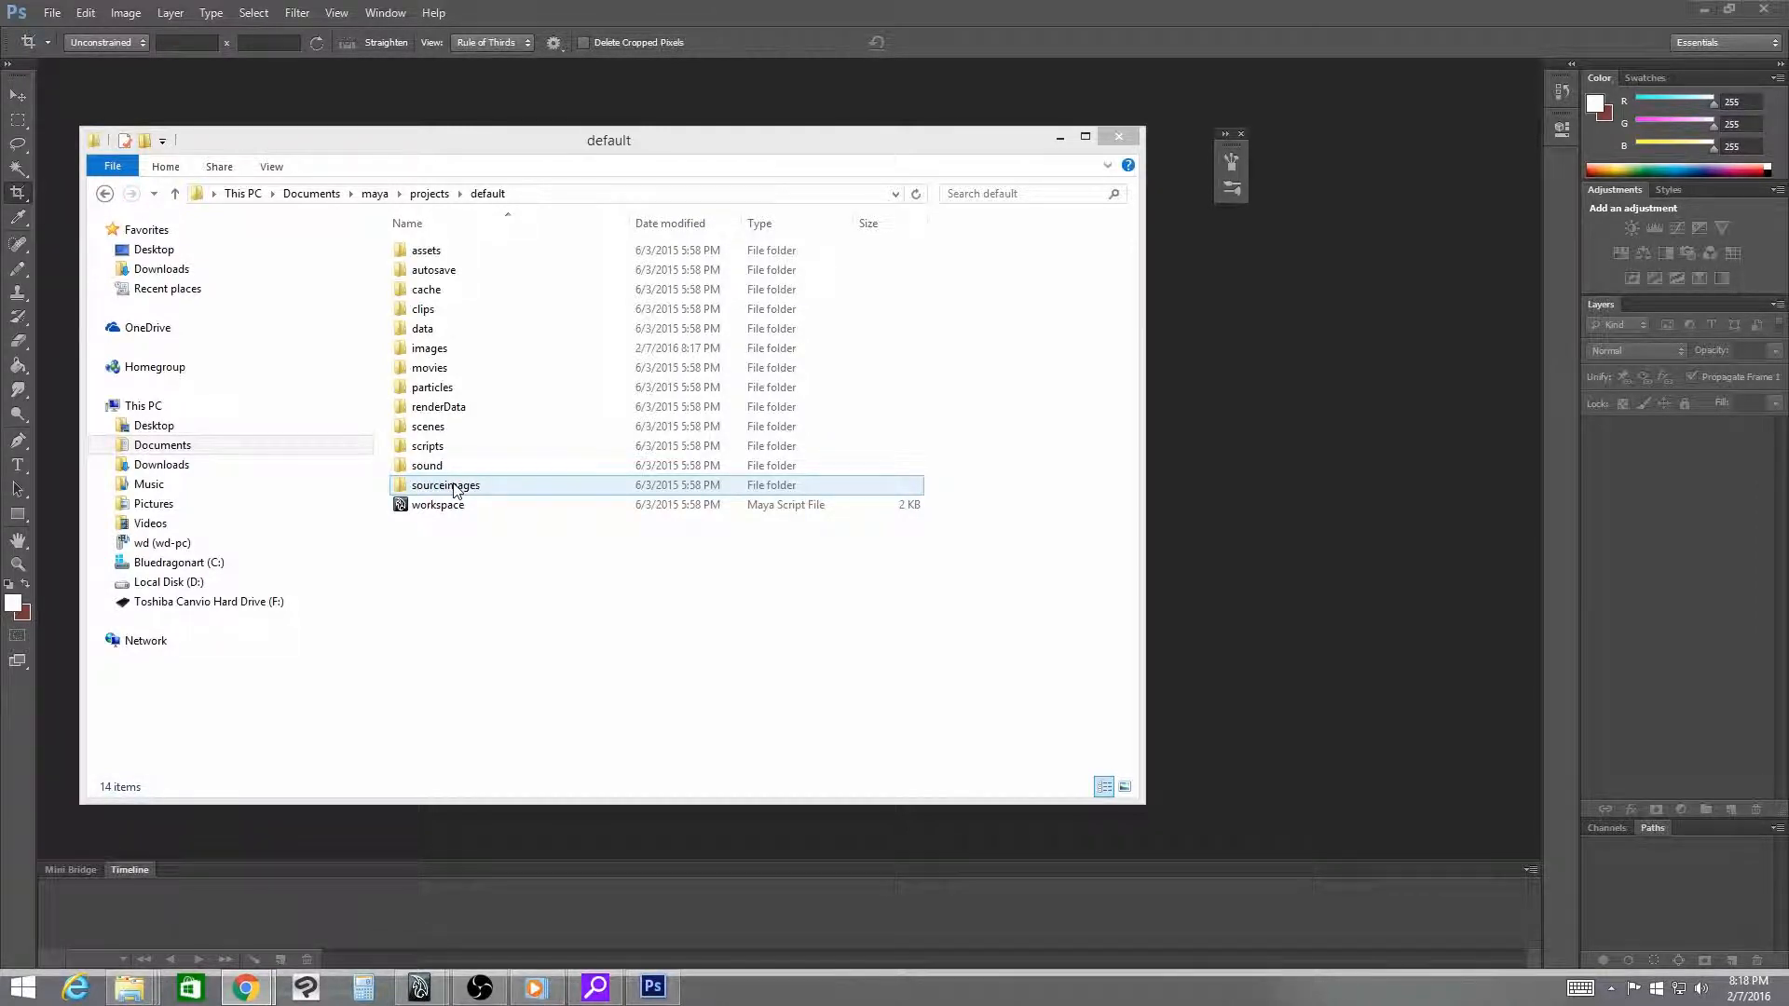
- Open BoxTest_Texture_UV from the Maya images folder in Photoshop and add a new layer beneath Layer 0
double_click(452, 354)
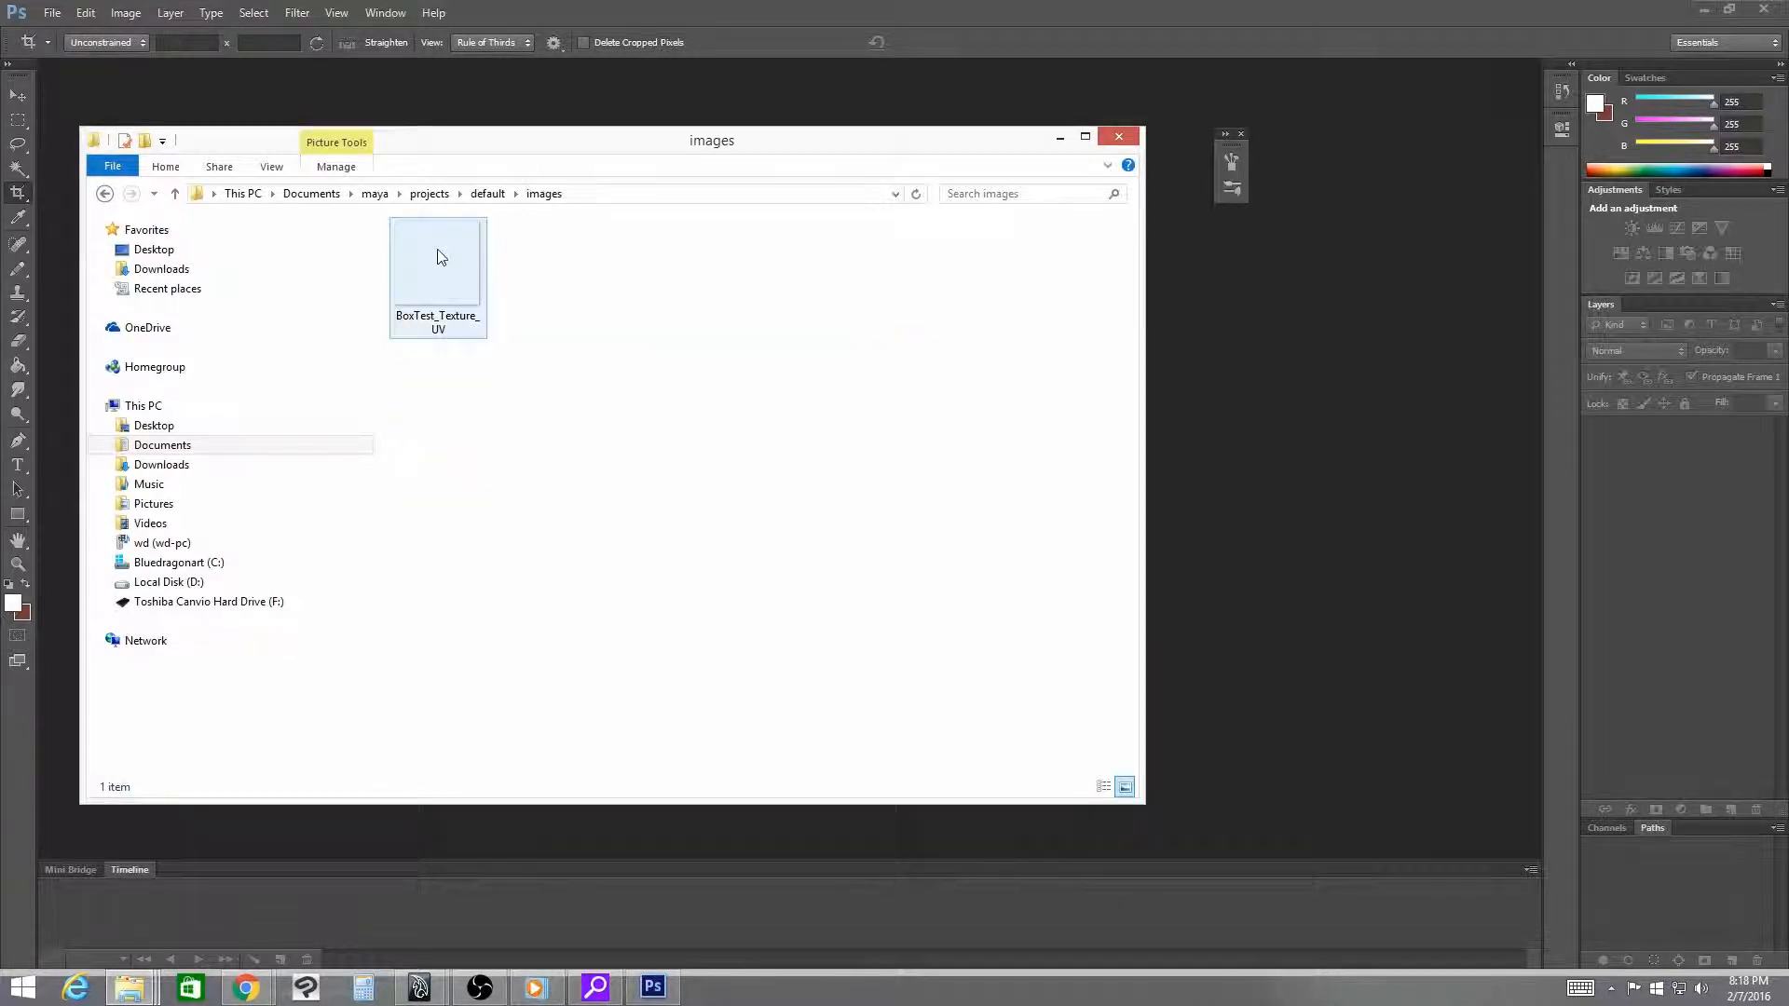
drag(438, 254, 1222, 366)
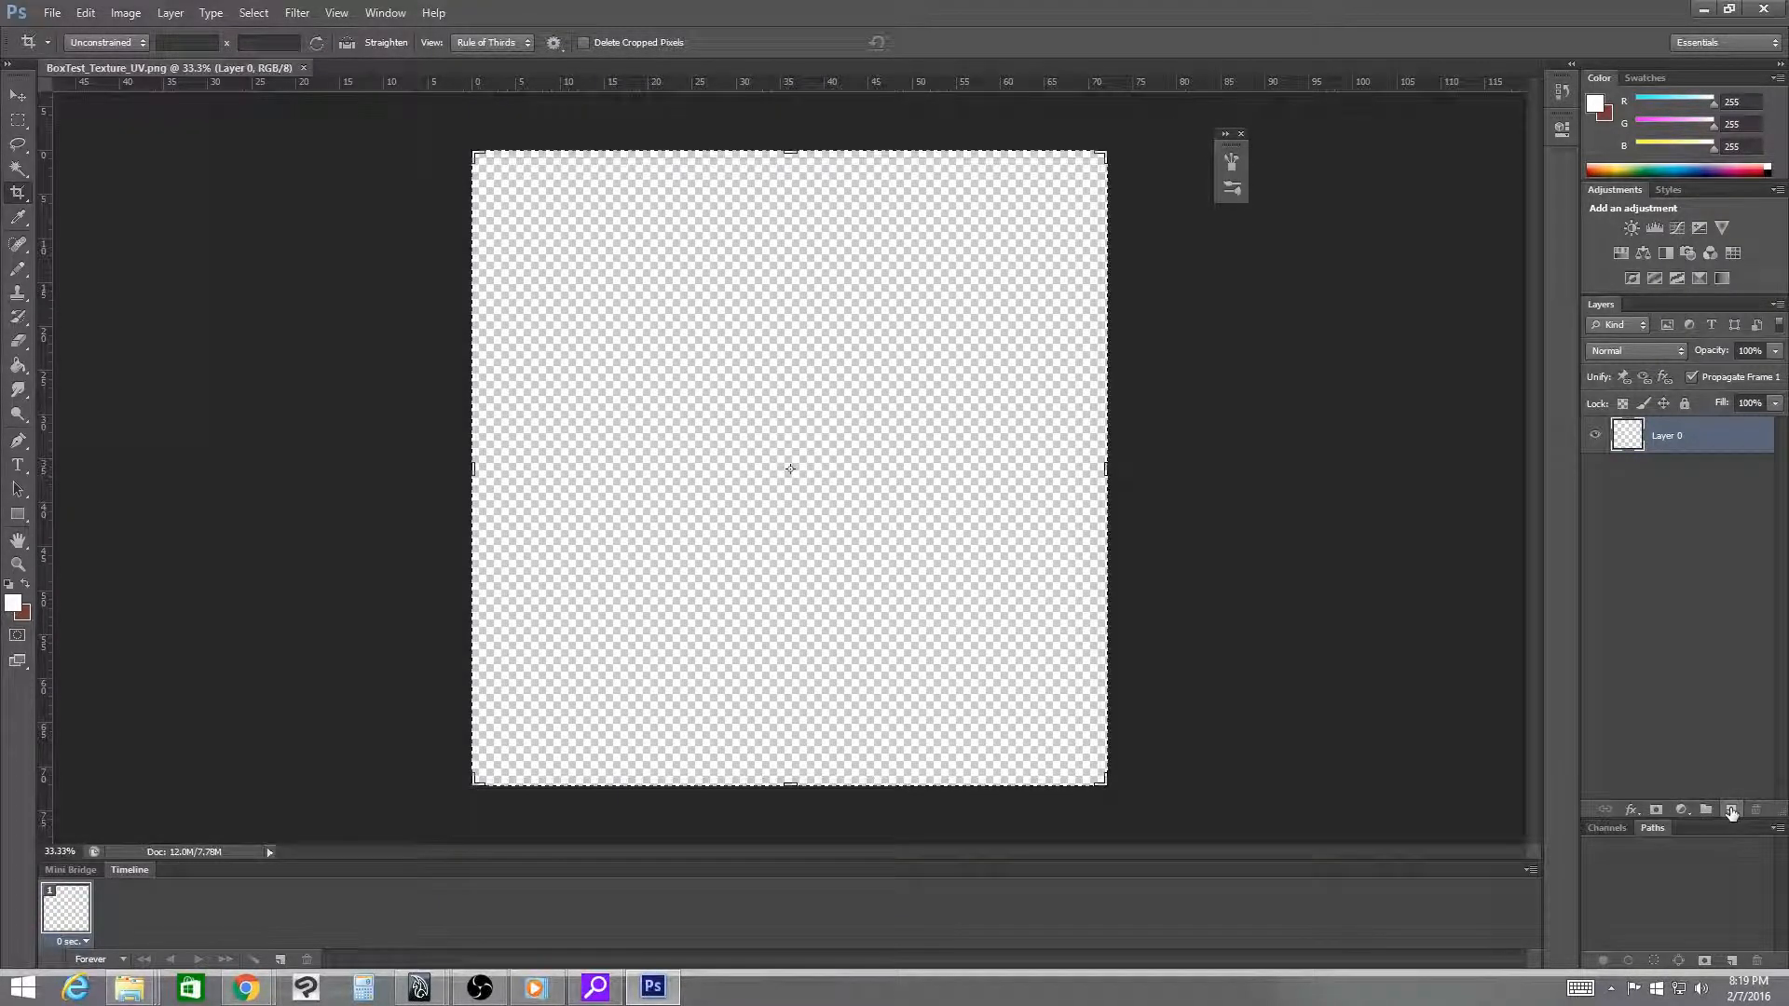
click(1730, 810)
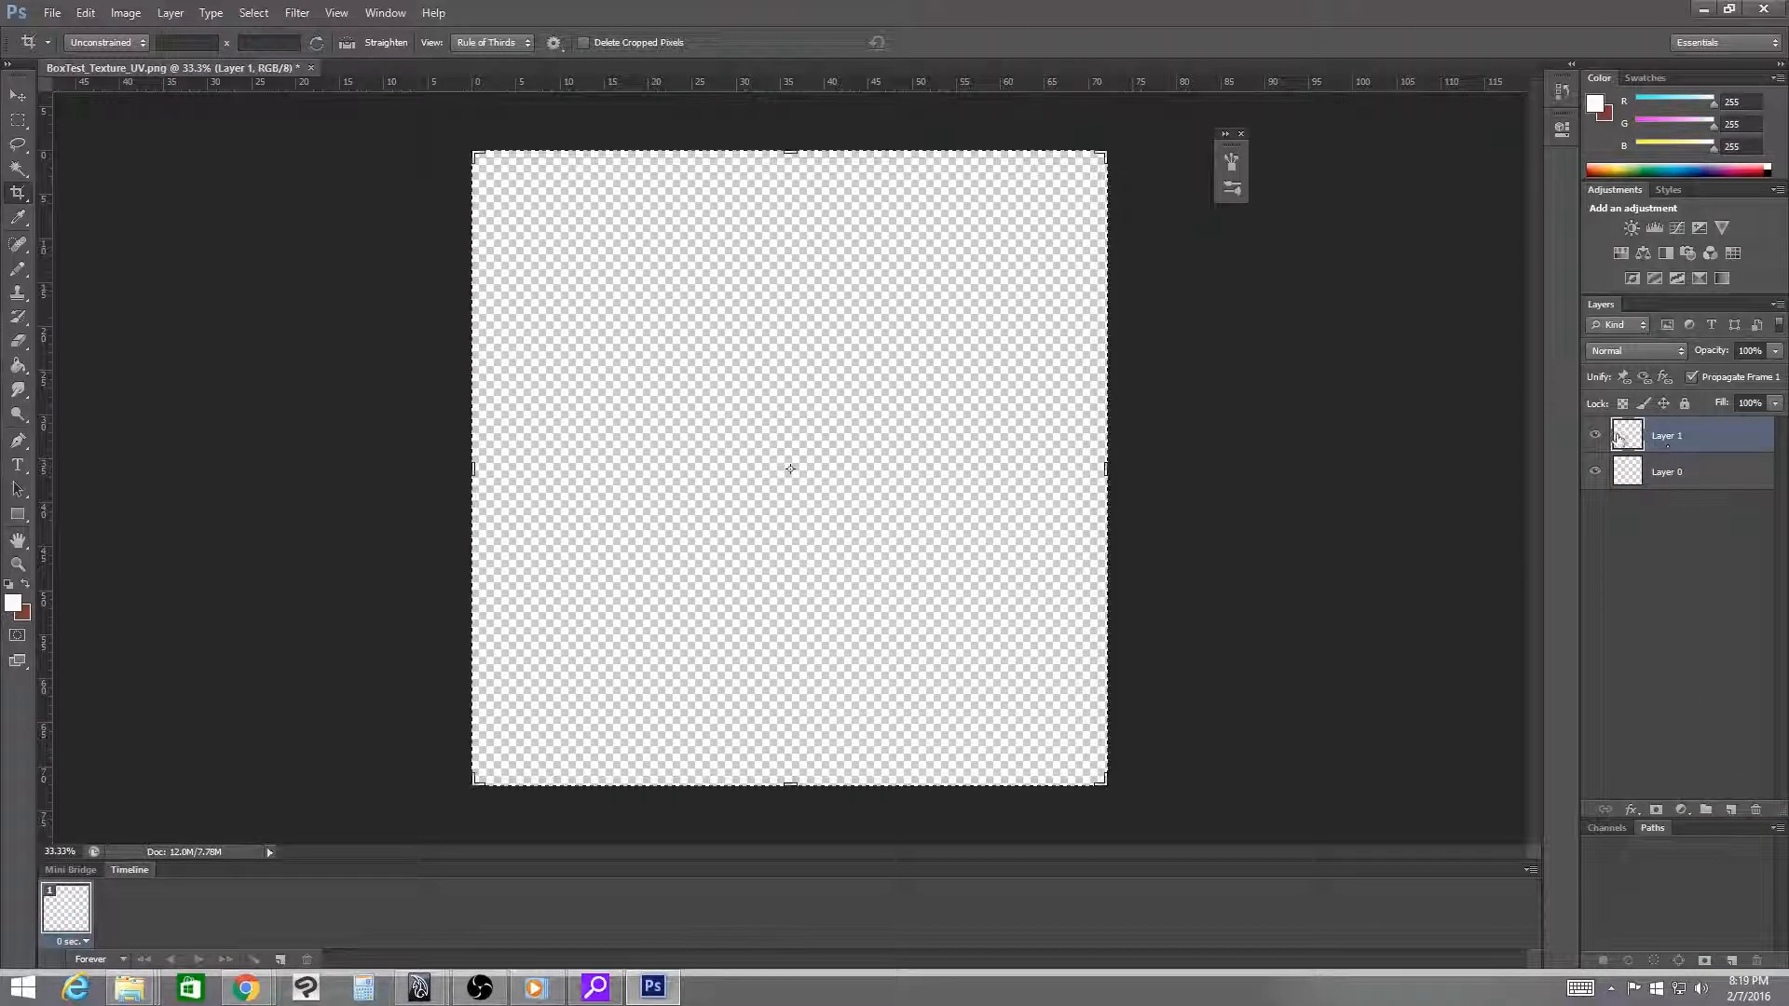
drag(1663, 436, 1691, 487)
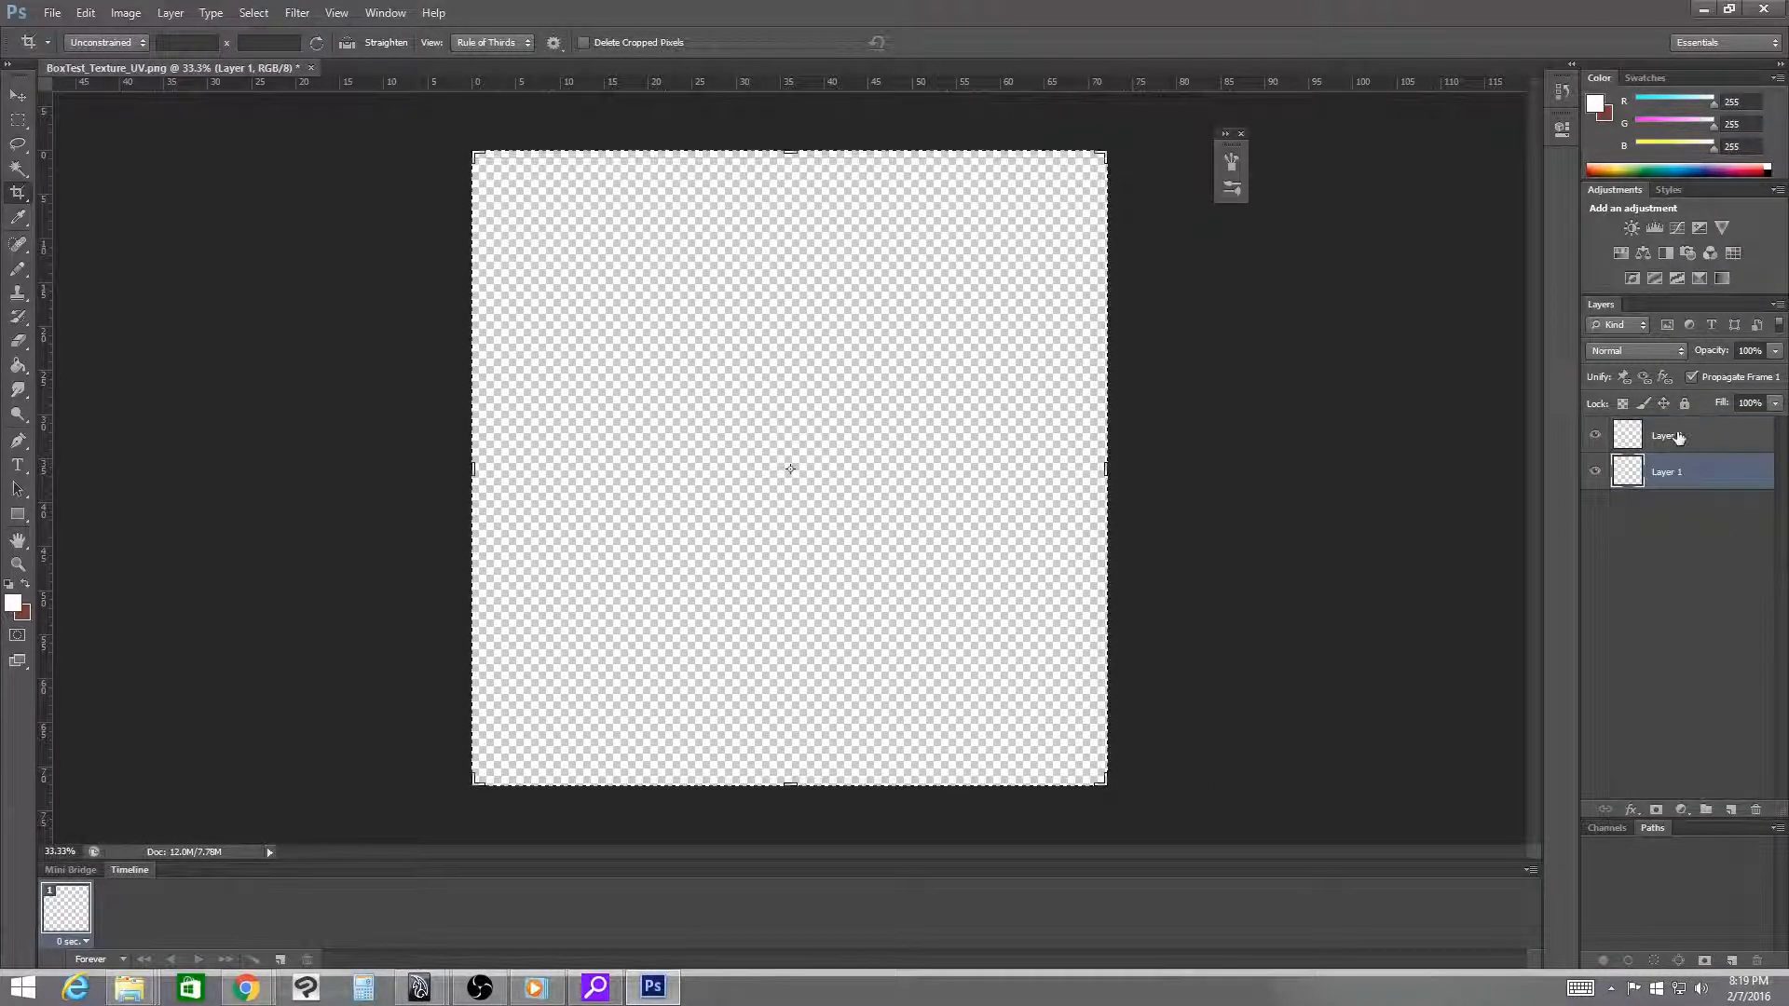
- Set the foreground colour to black (000000) and fill the new bottom layer with it
click(14, 602)
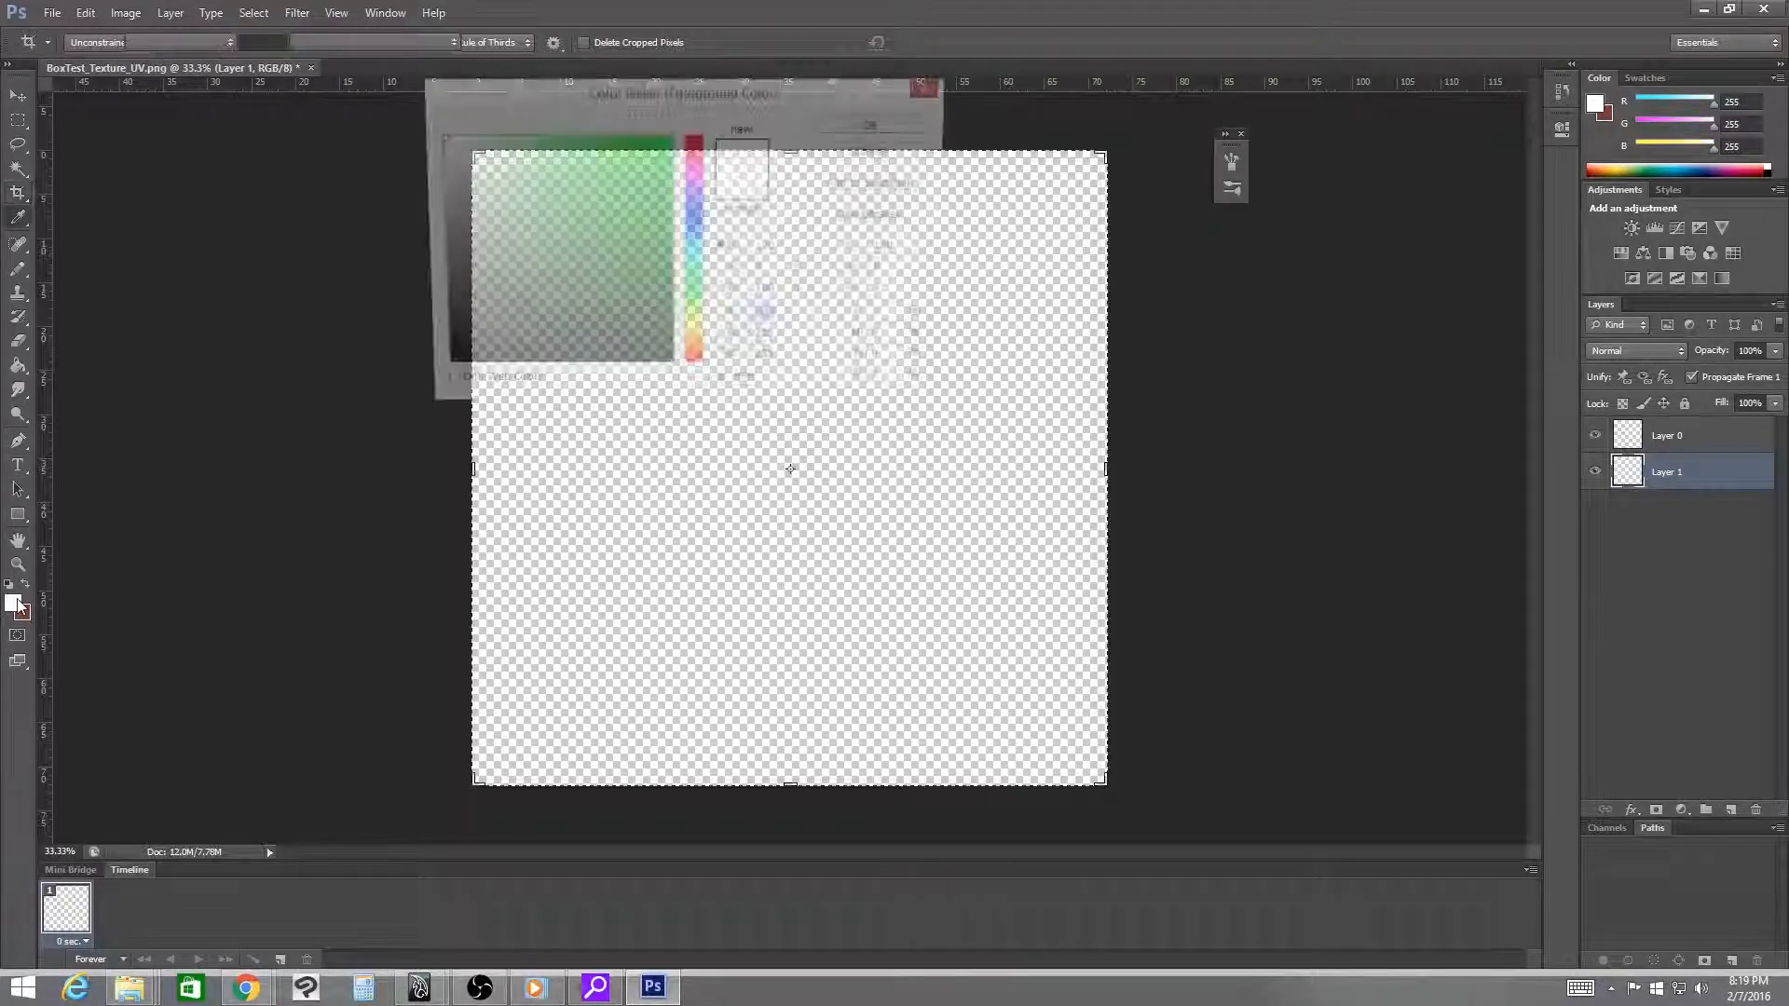
drag(451, 326, 382, 409)
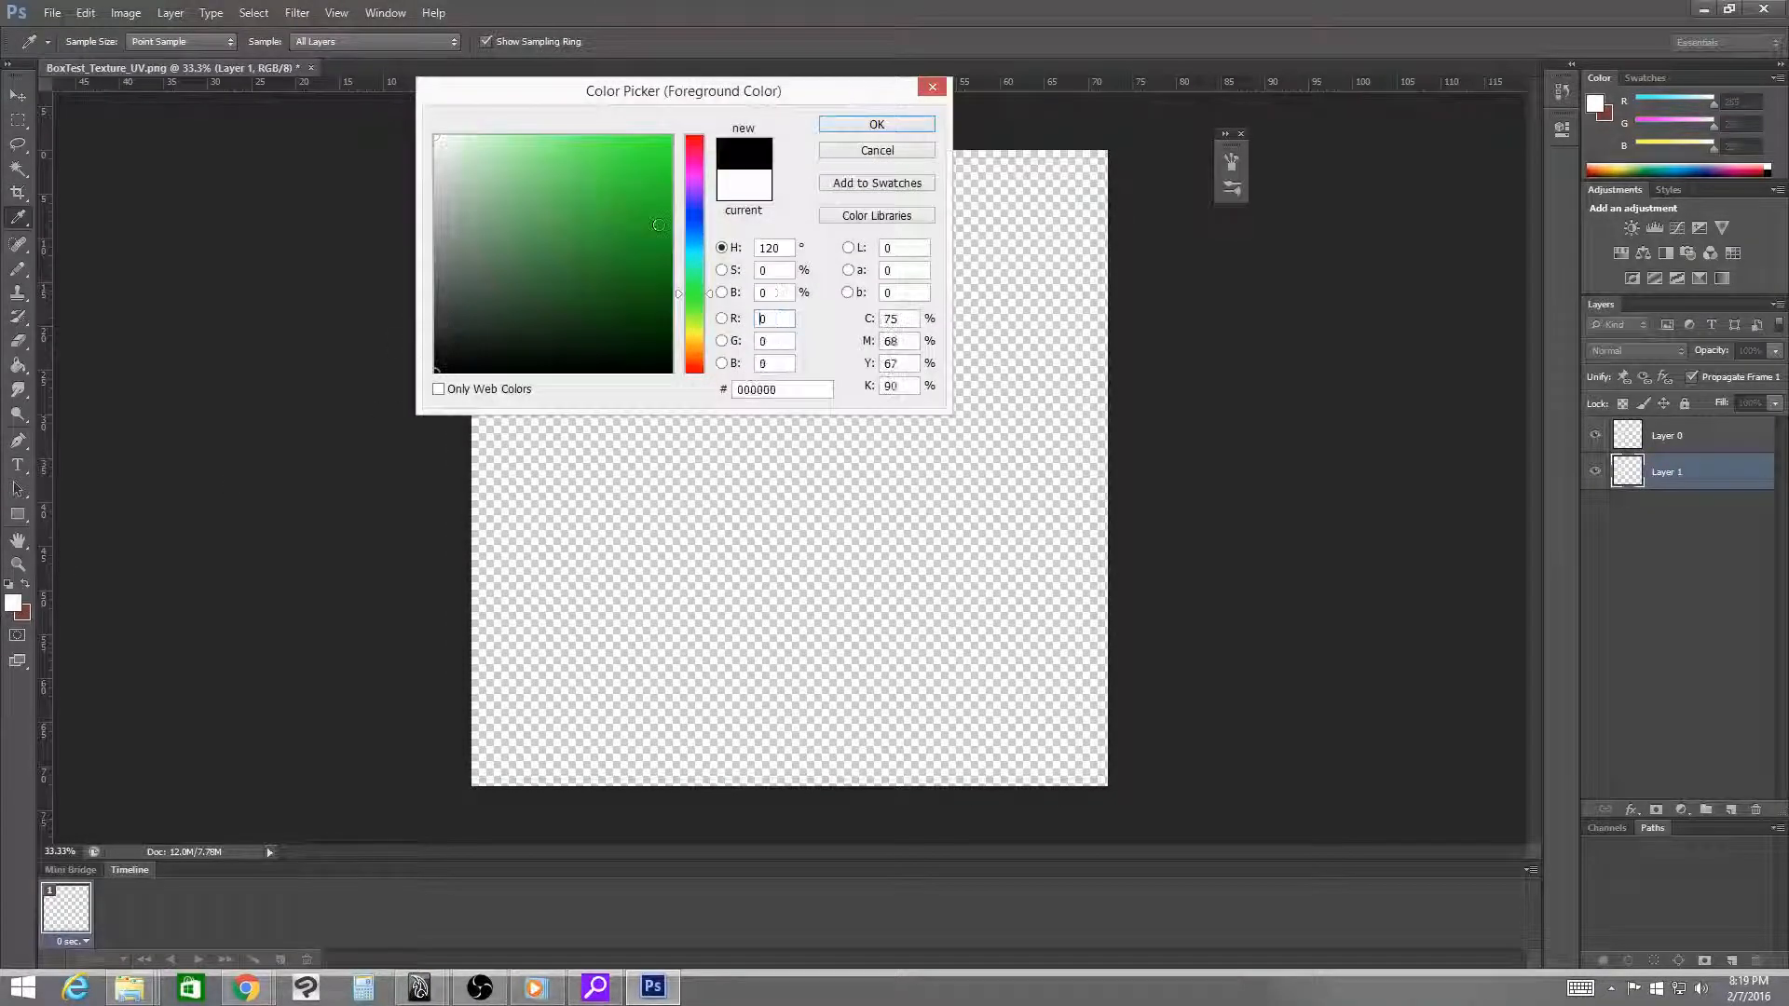
click(843, 124)
key(c)
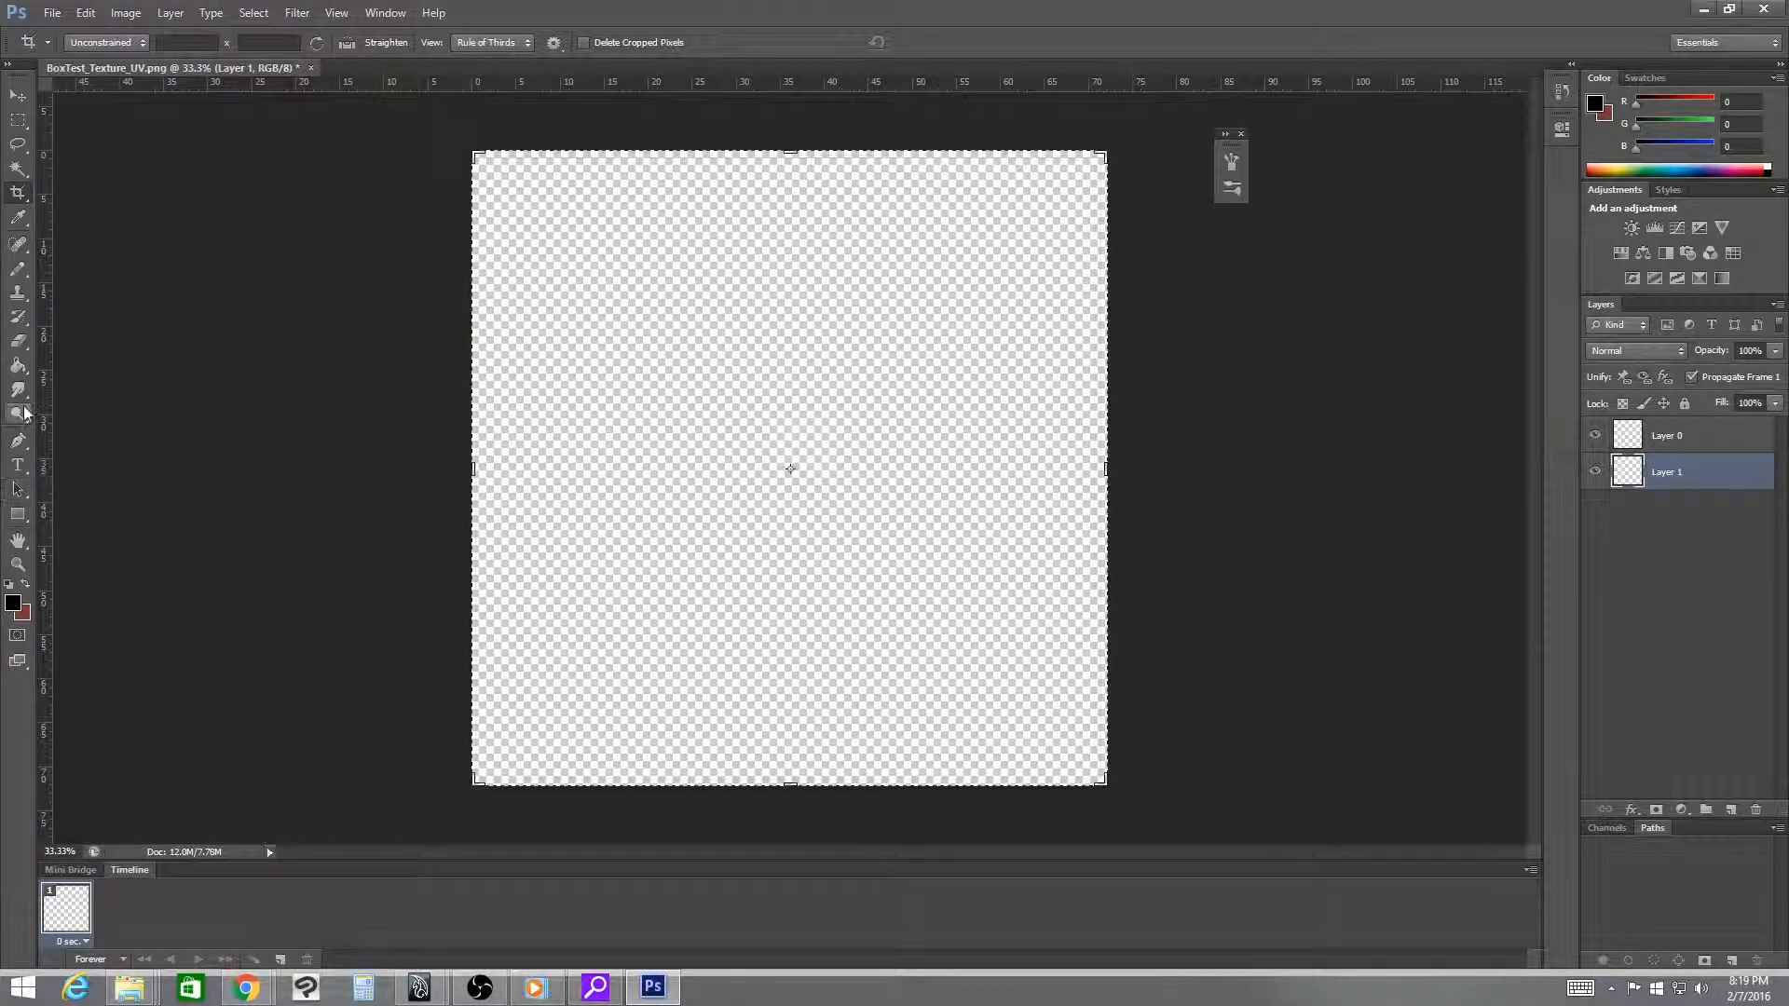
click(17, 366)
click(605, 358)
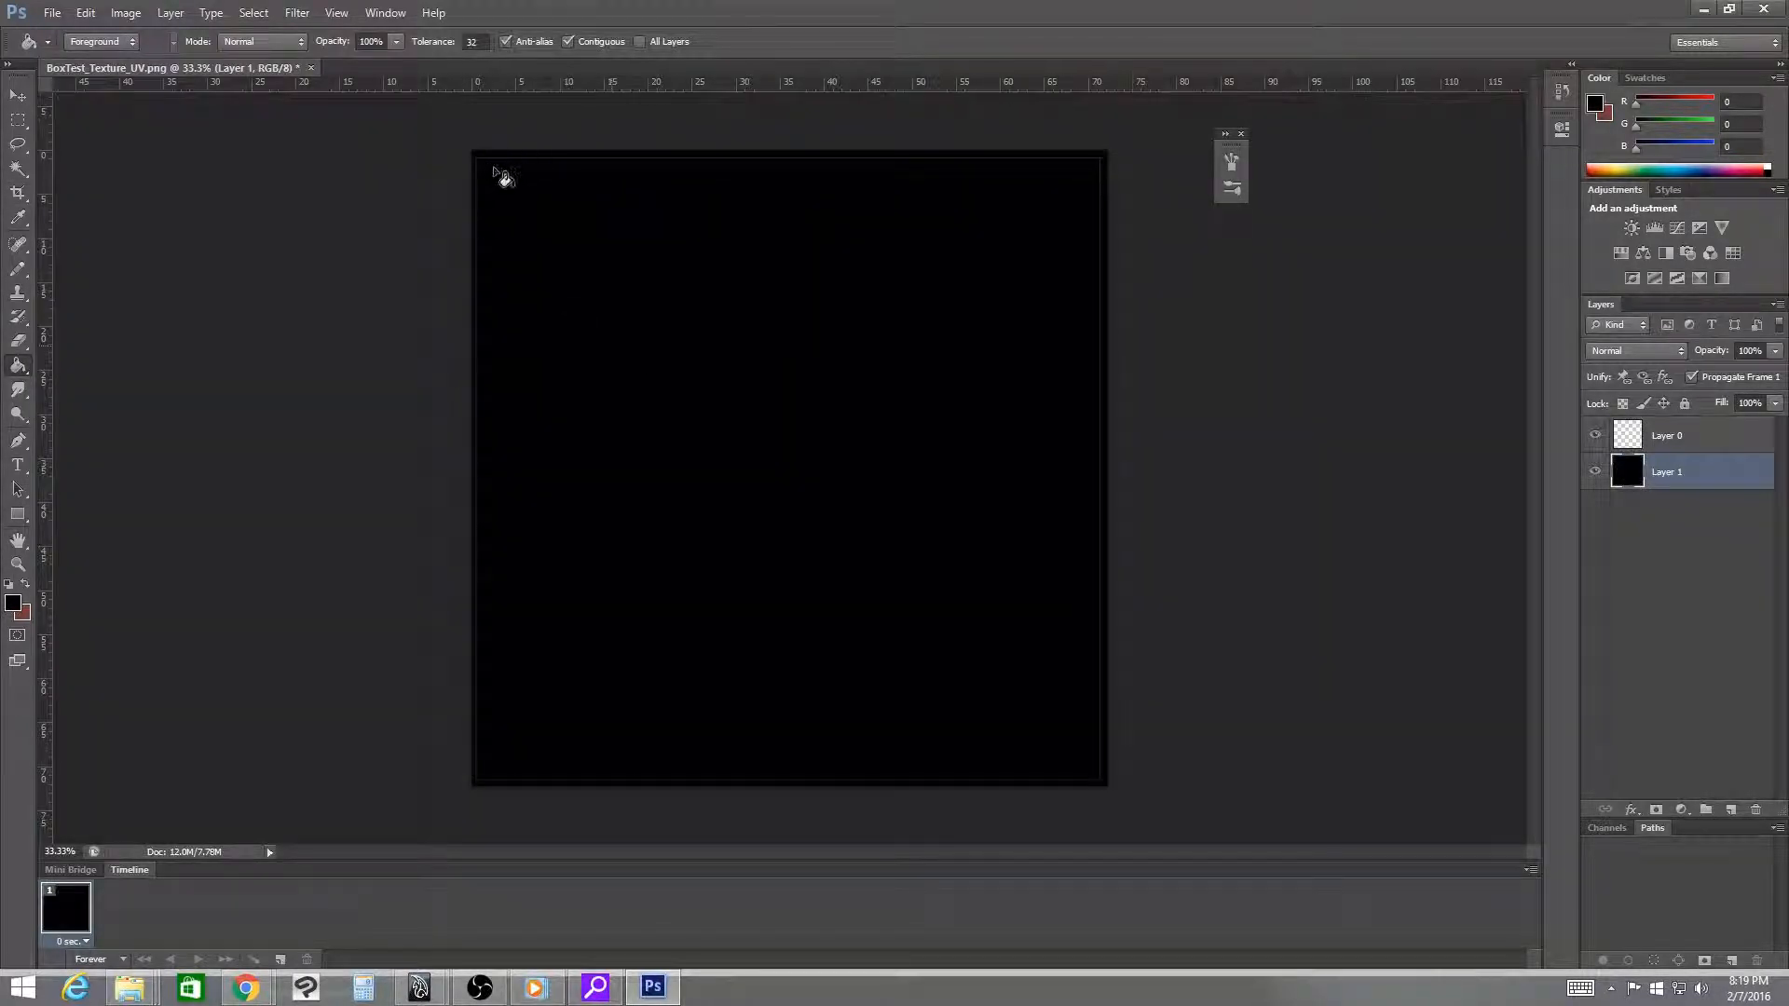
- Set the blending mode of Layer 0 to Screen and duplicate the layer
right_click(1681, 445)
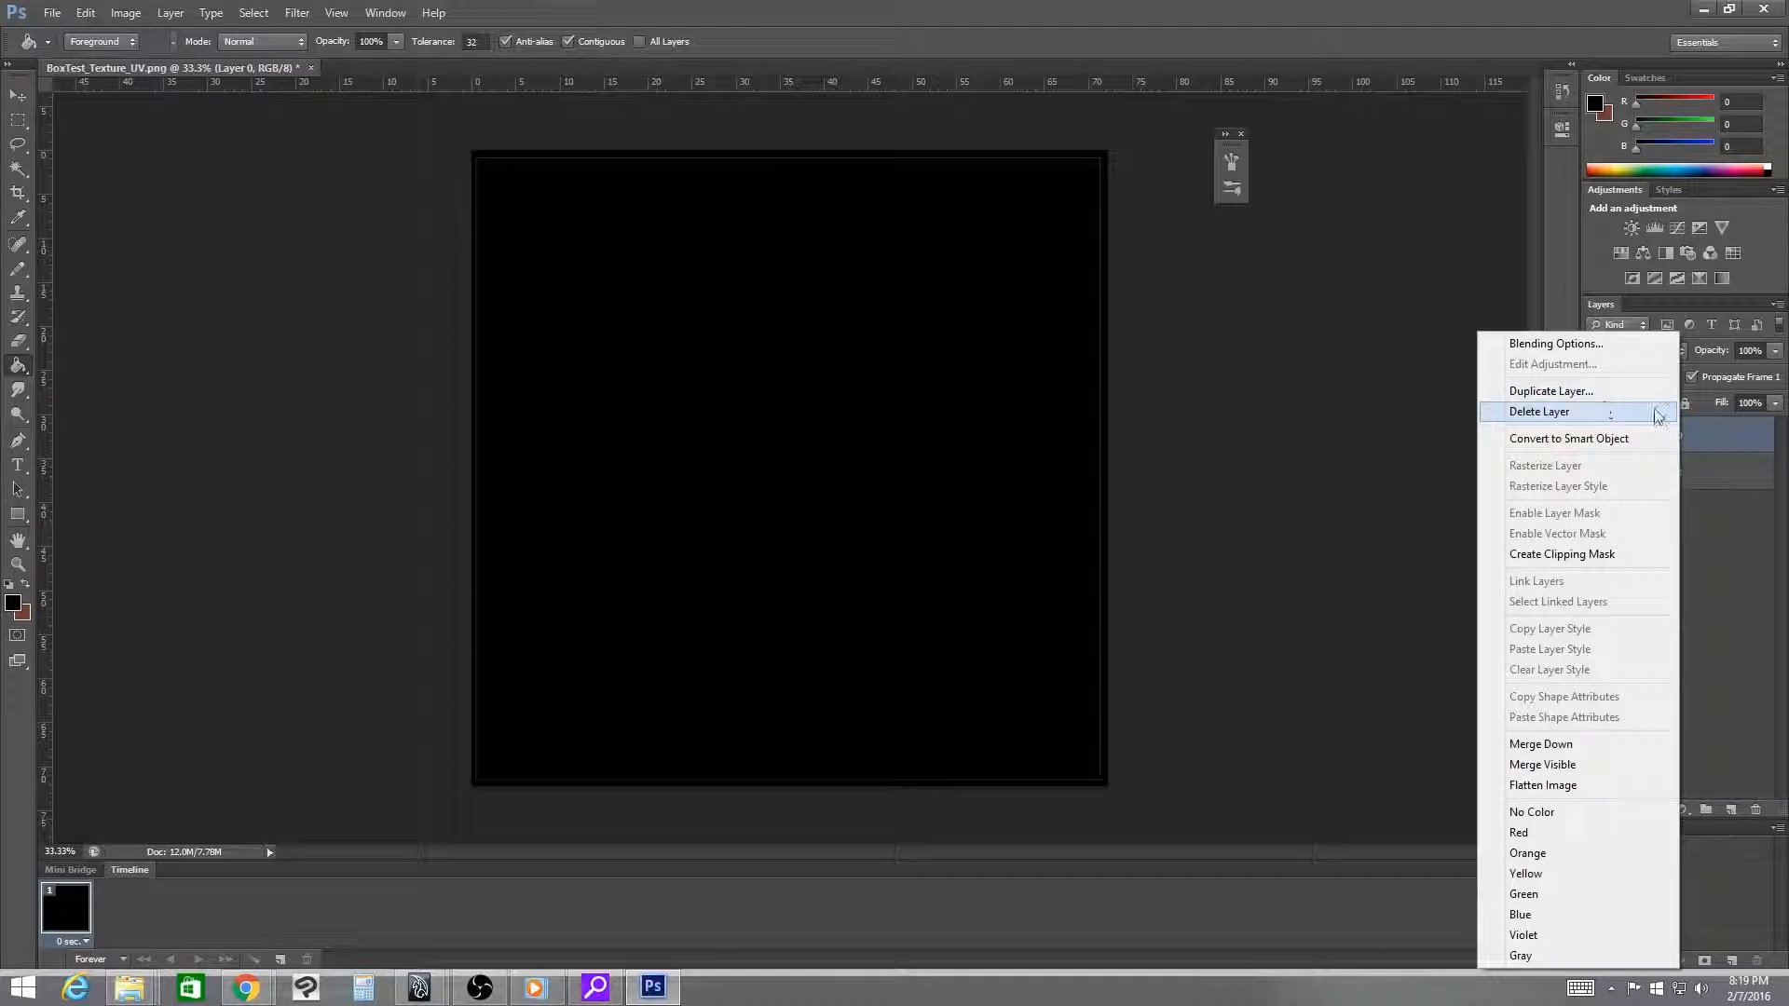
click(1718, 428)
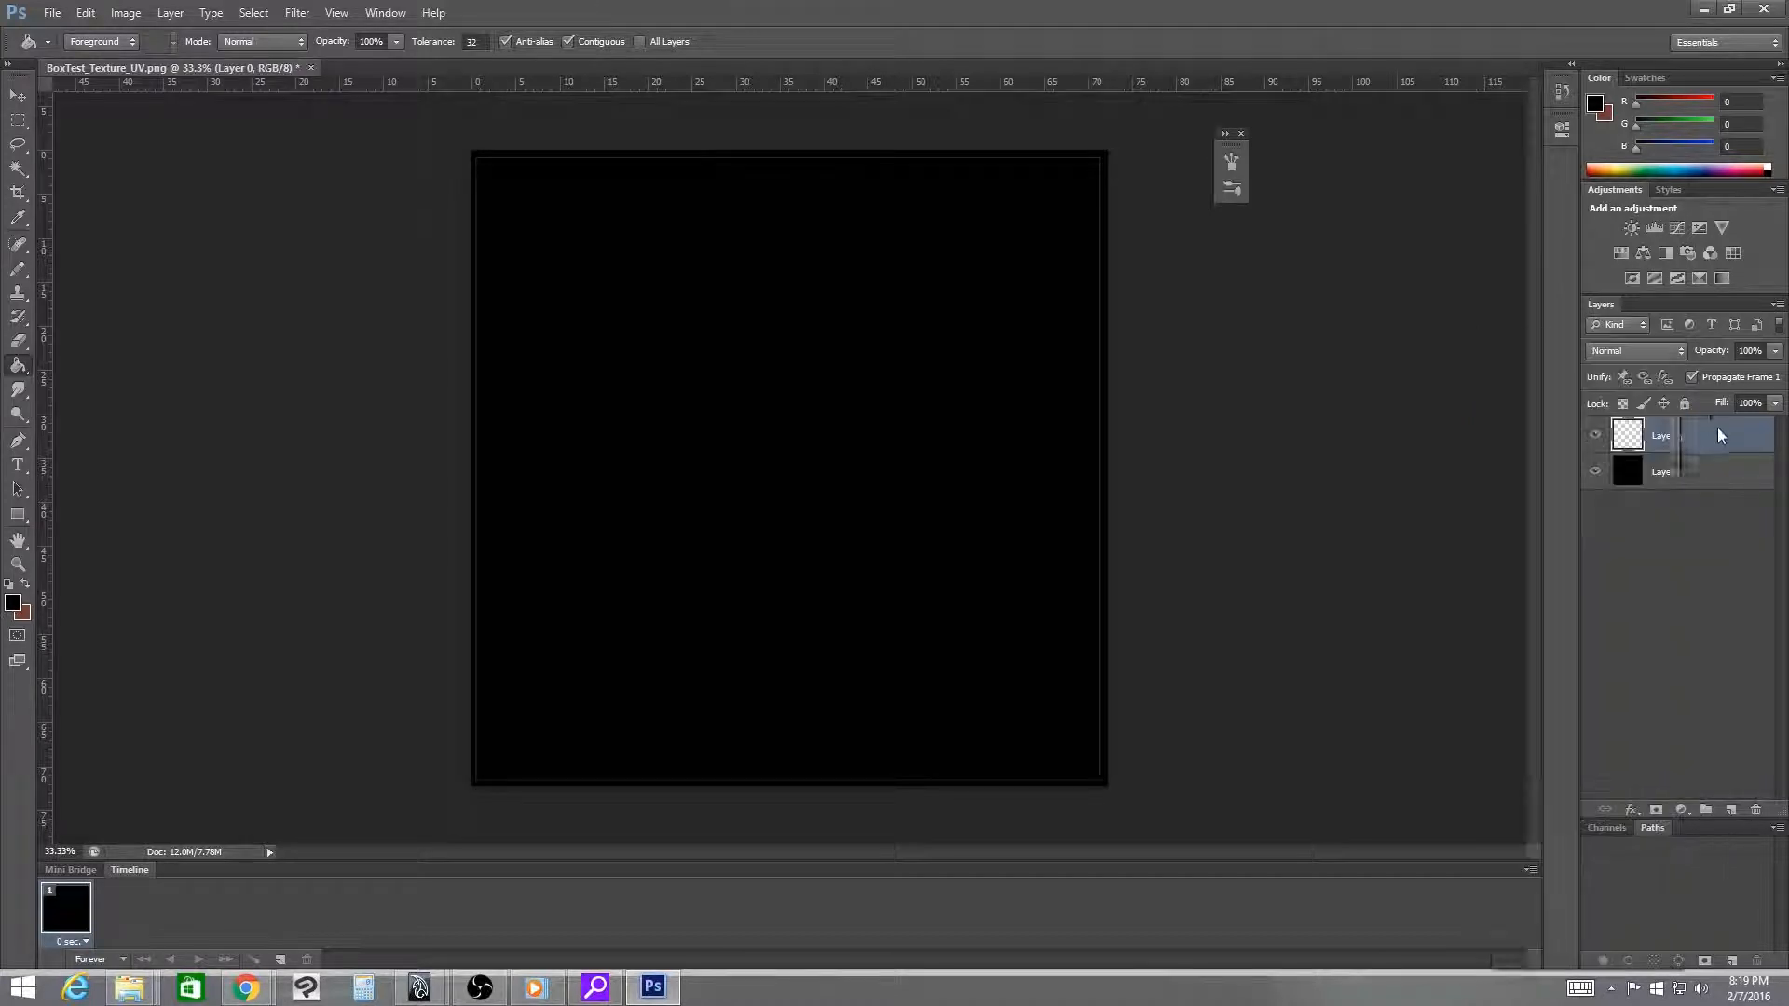
click(1675, 354)
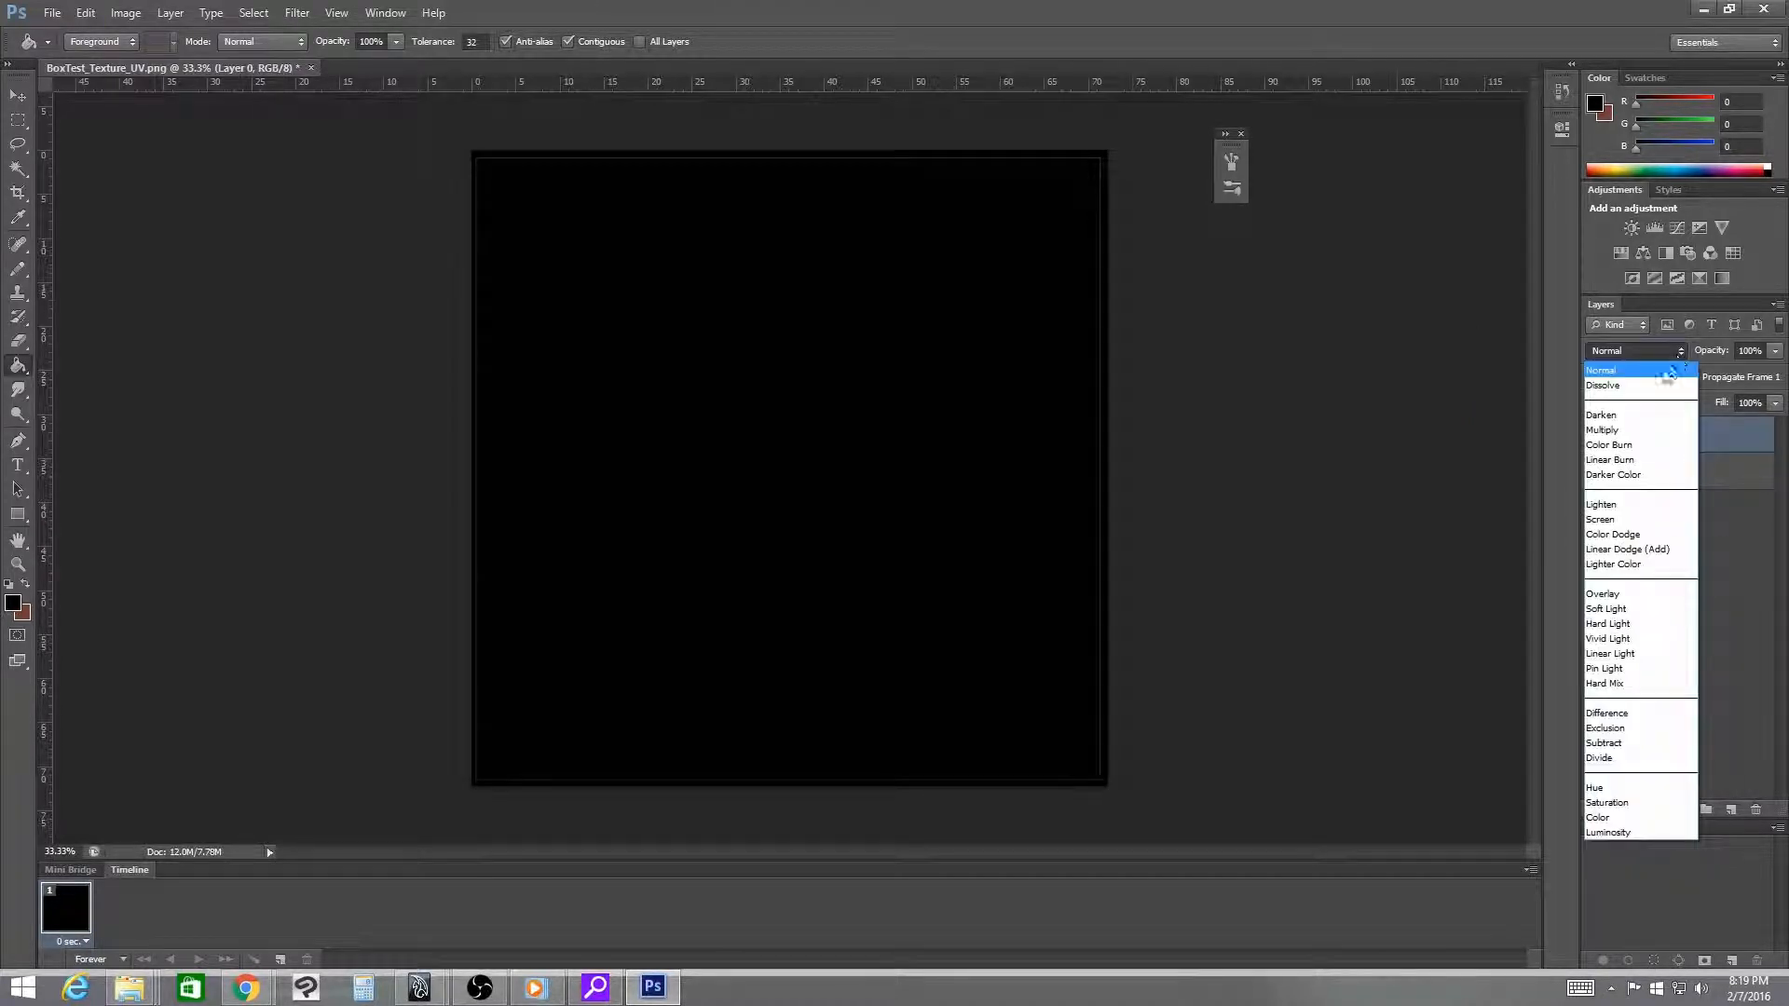
click(1646, 519)
right_click(1667, 437)
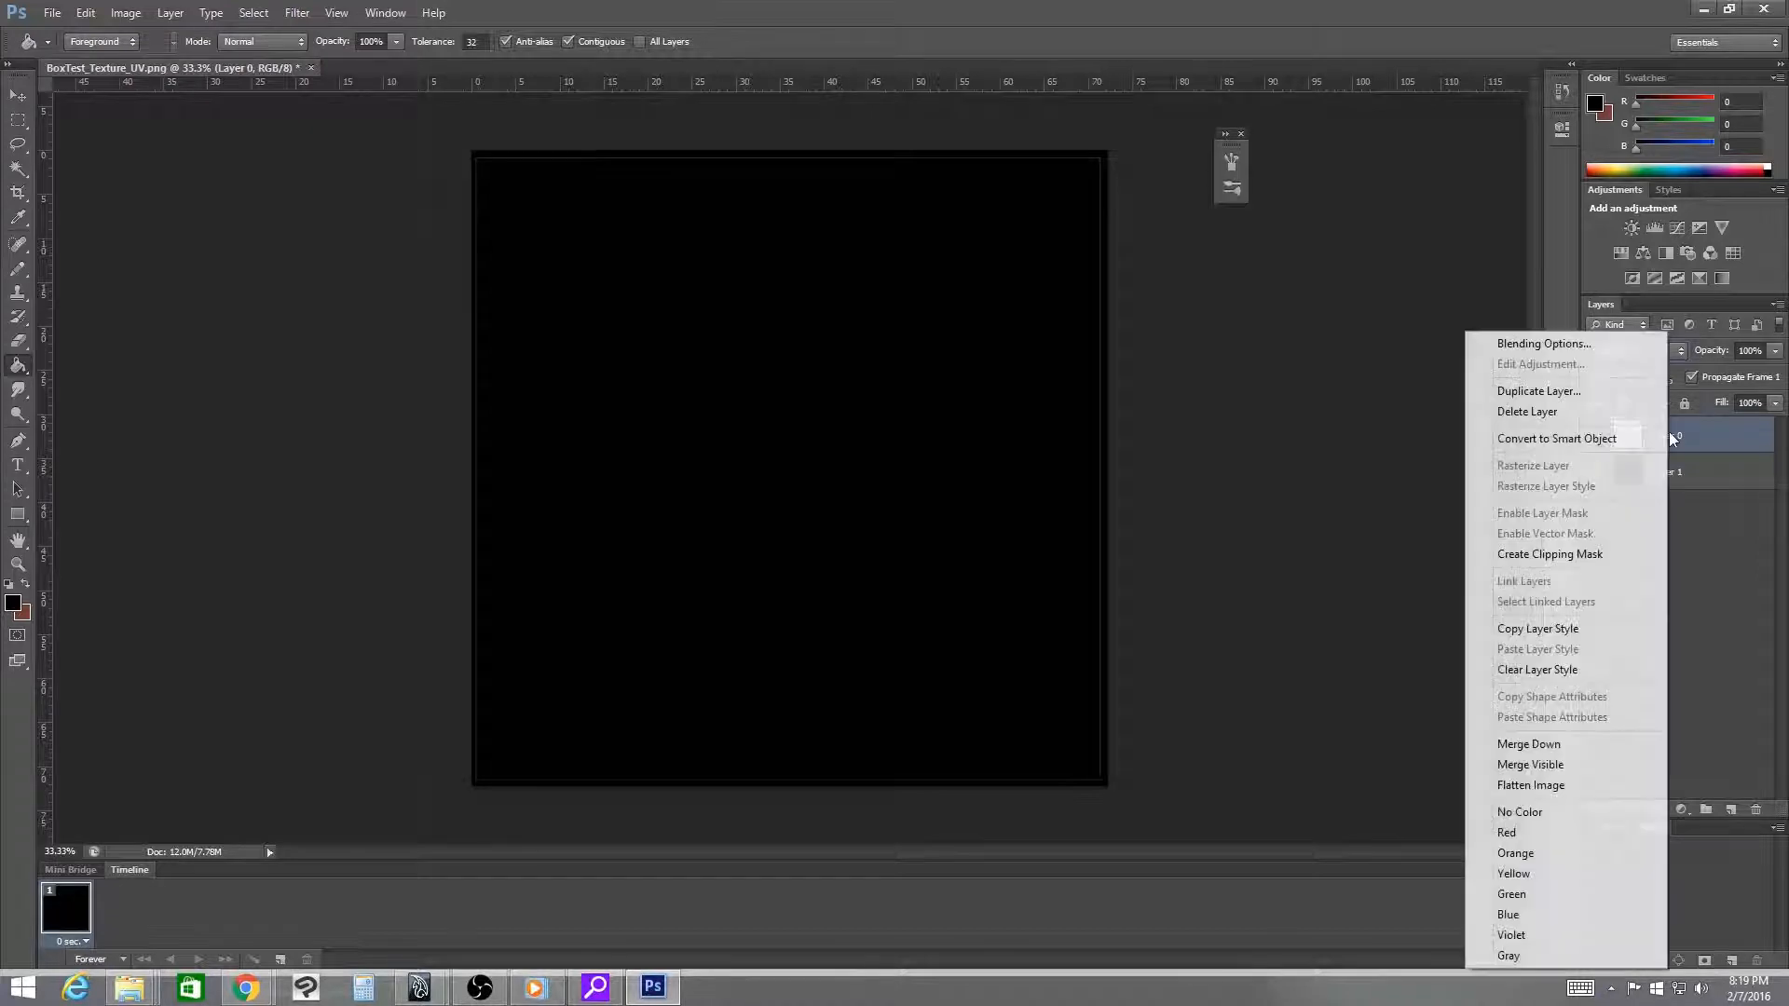
click(1574, 395)
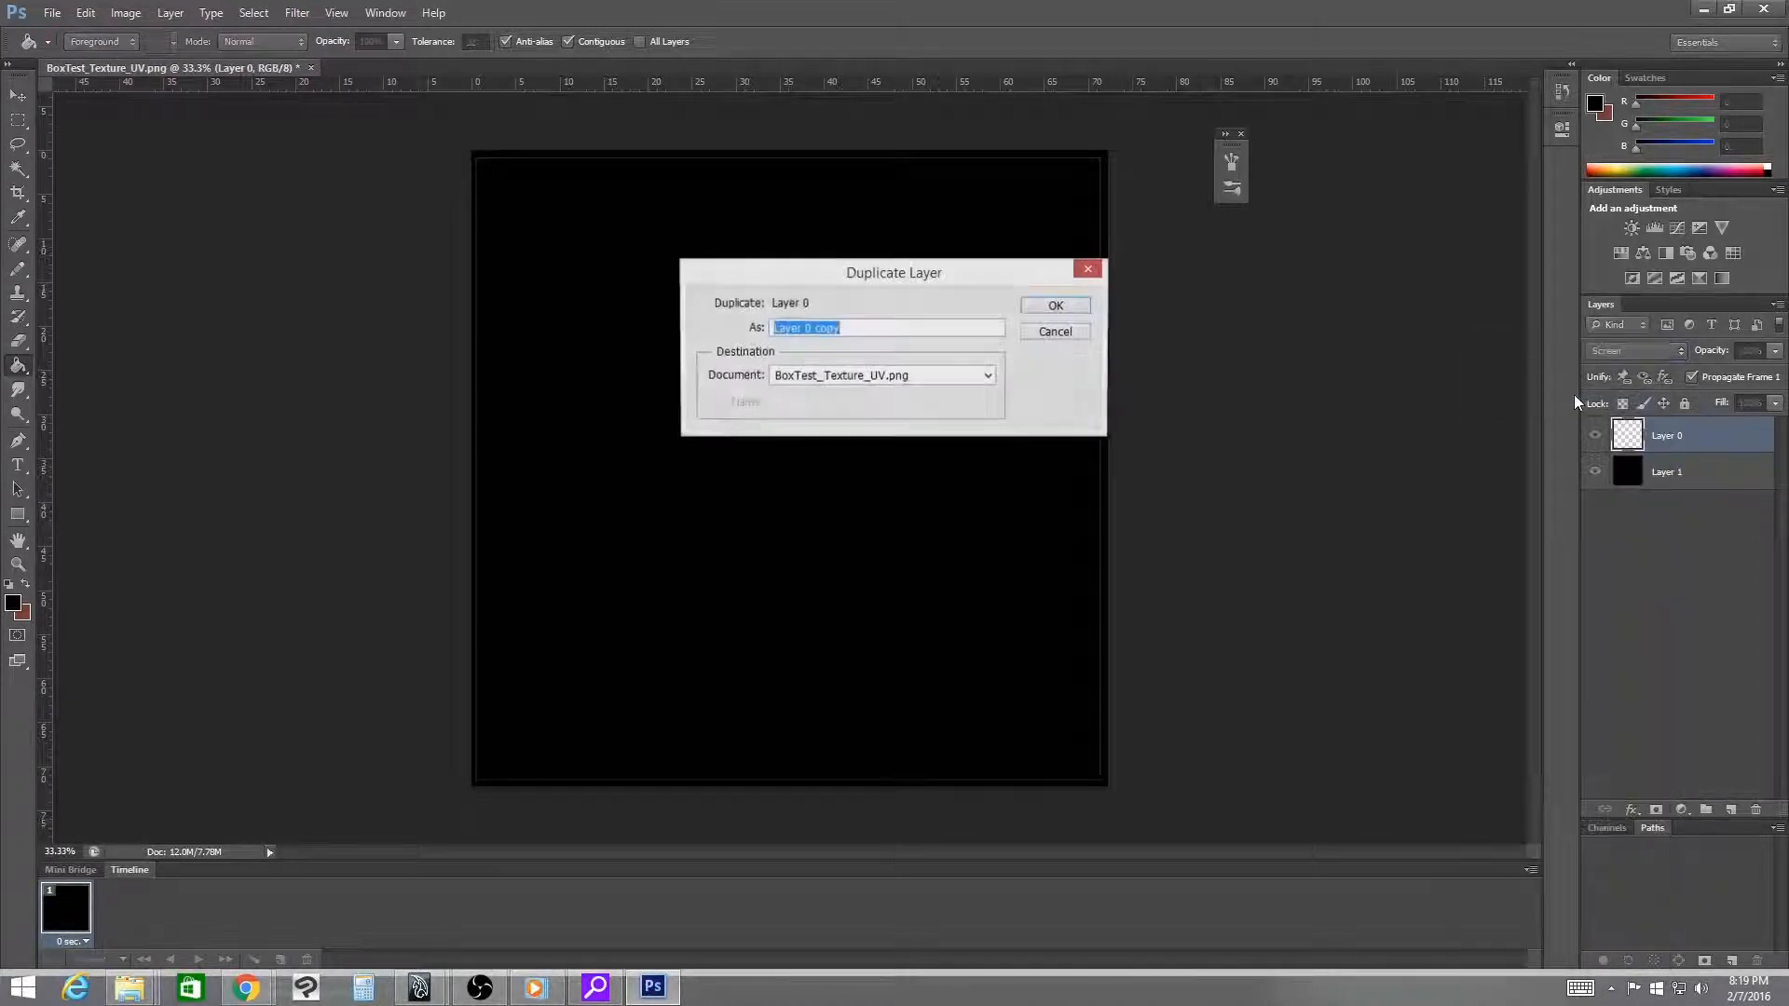
click(1062, 311)
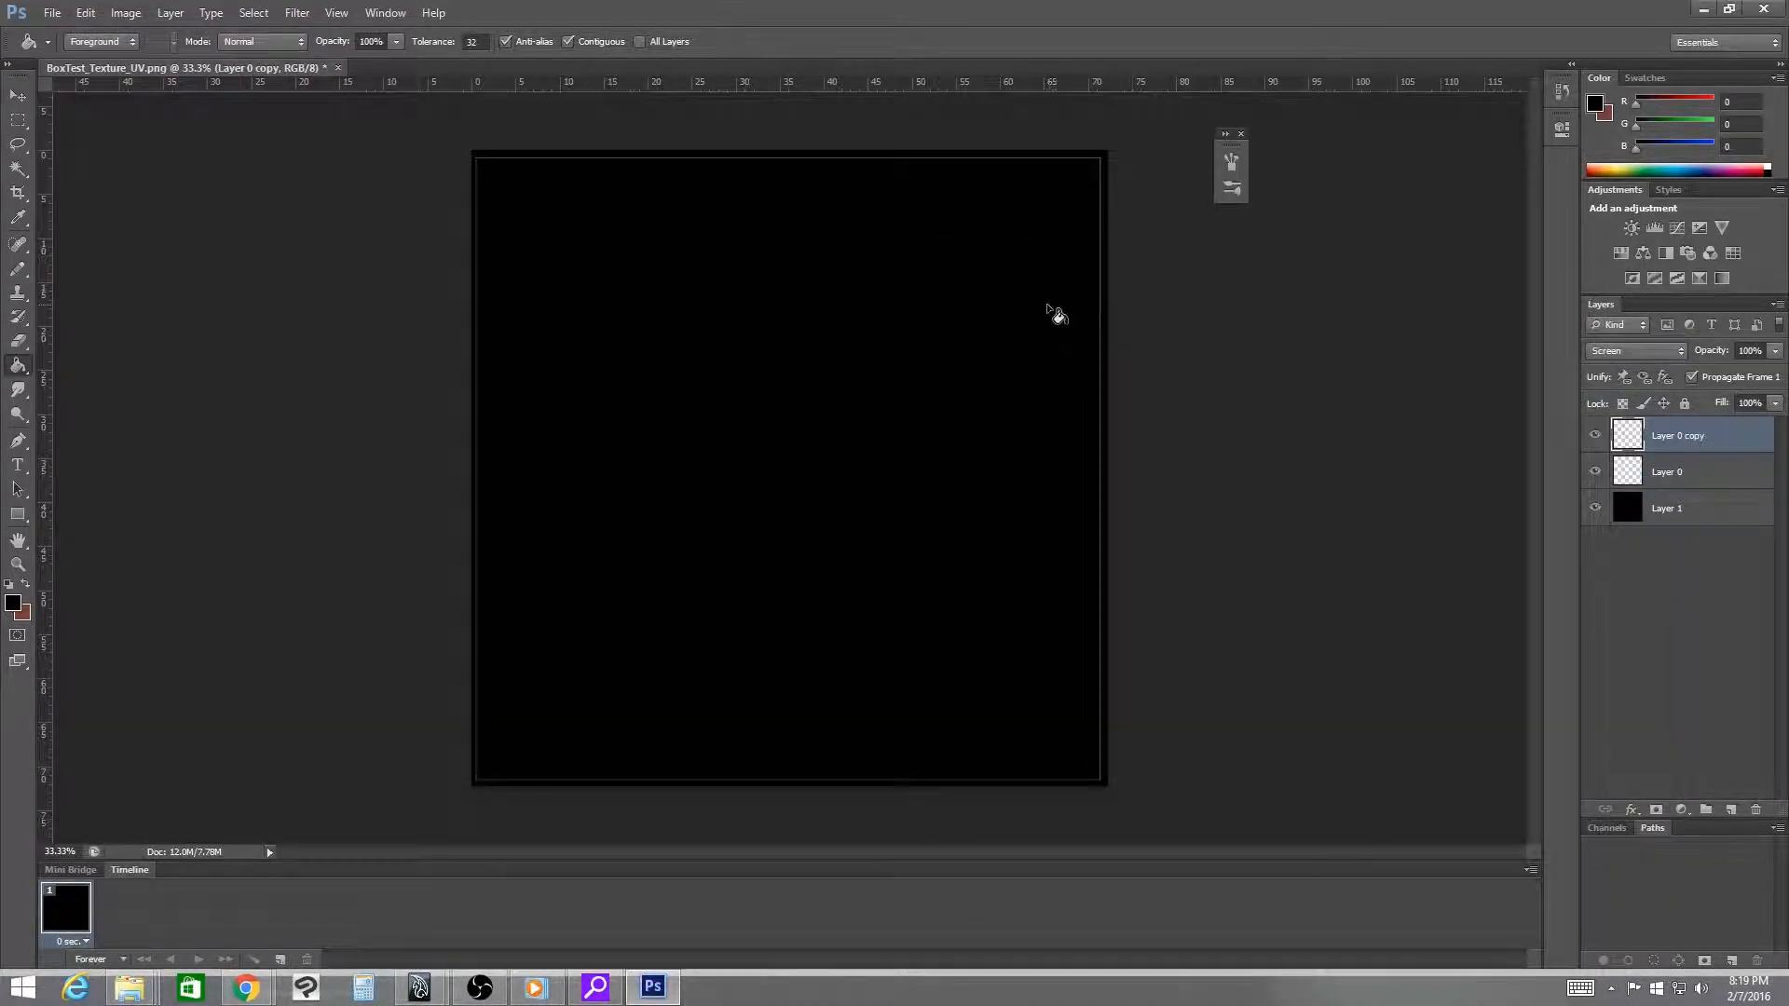
- Make a rectangular marquee selection along the square UV outline, spanning almost the whole canvas
key(ctrl+equal)
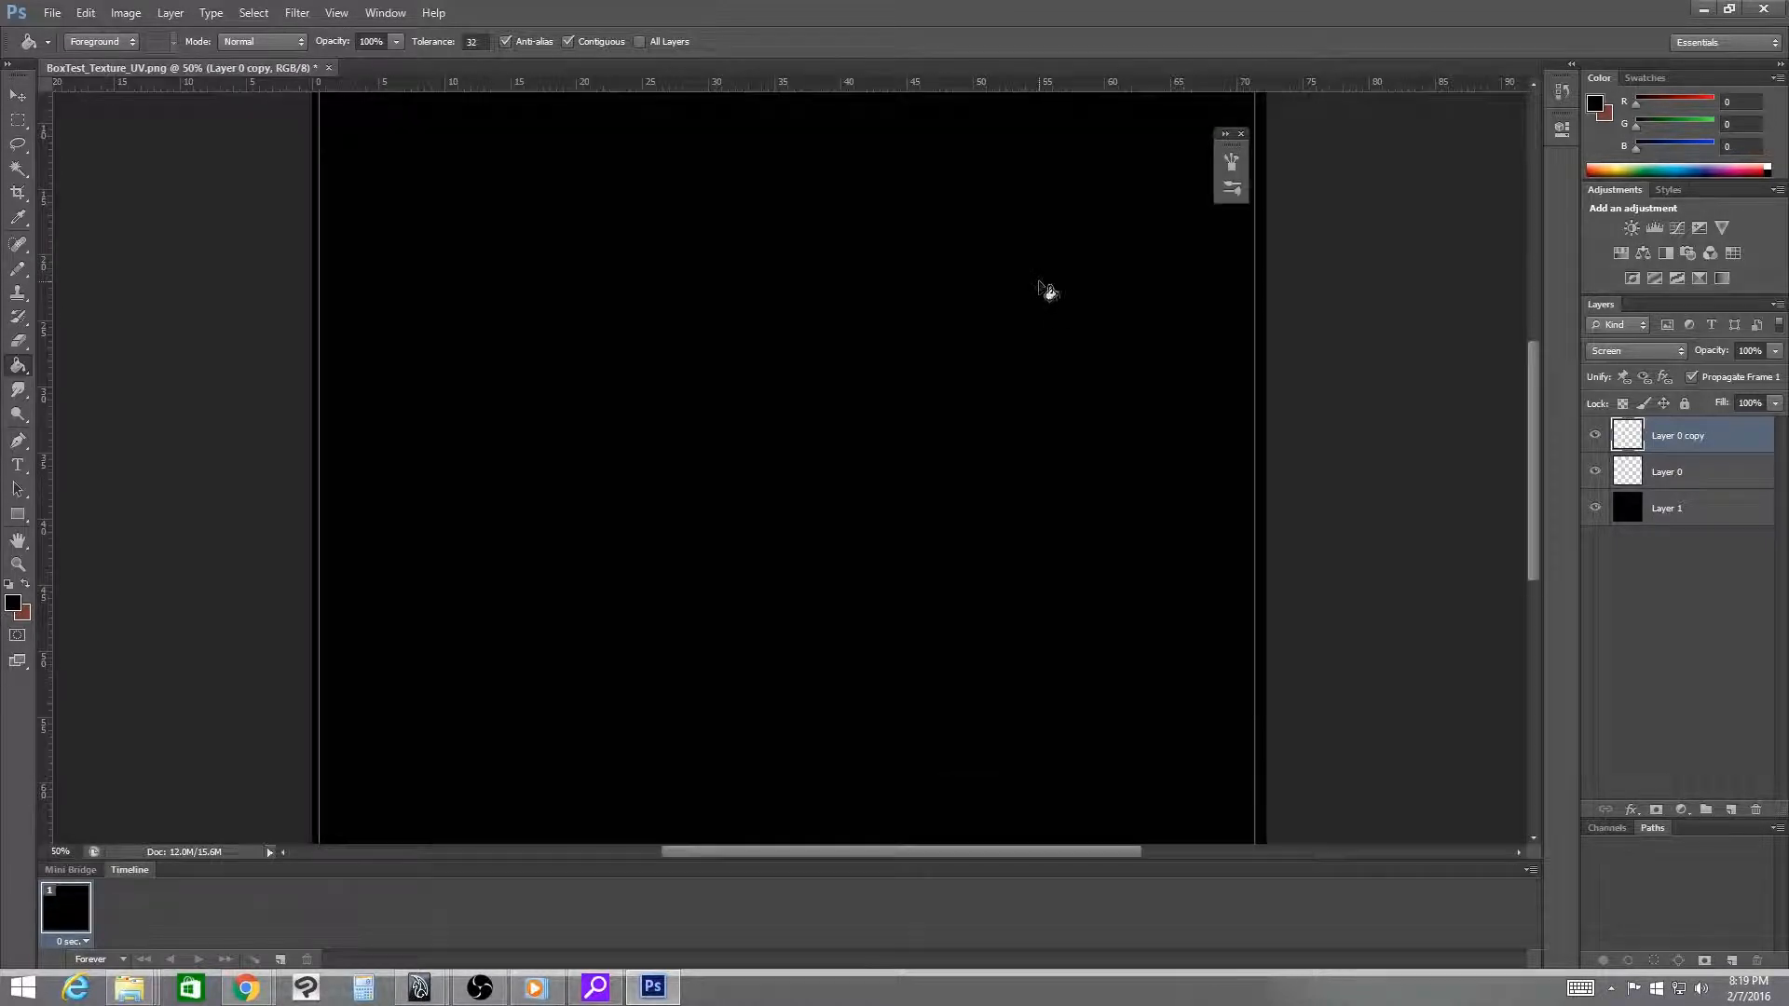
drag(966, 283, 954, 503)
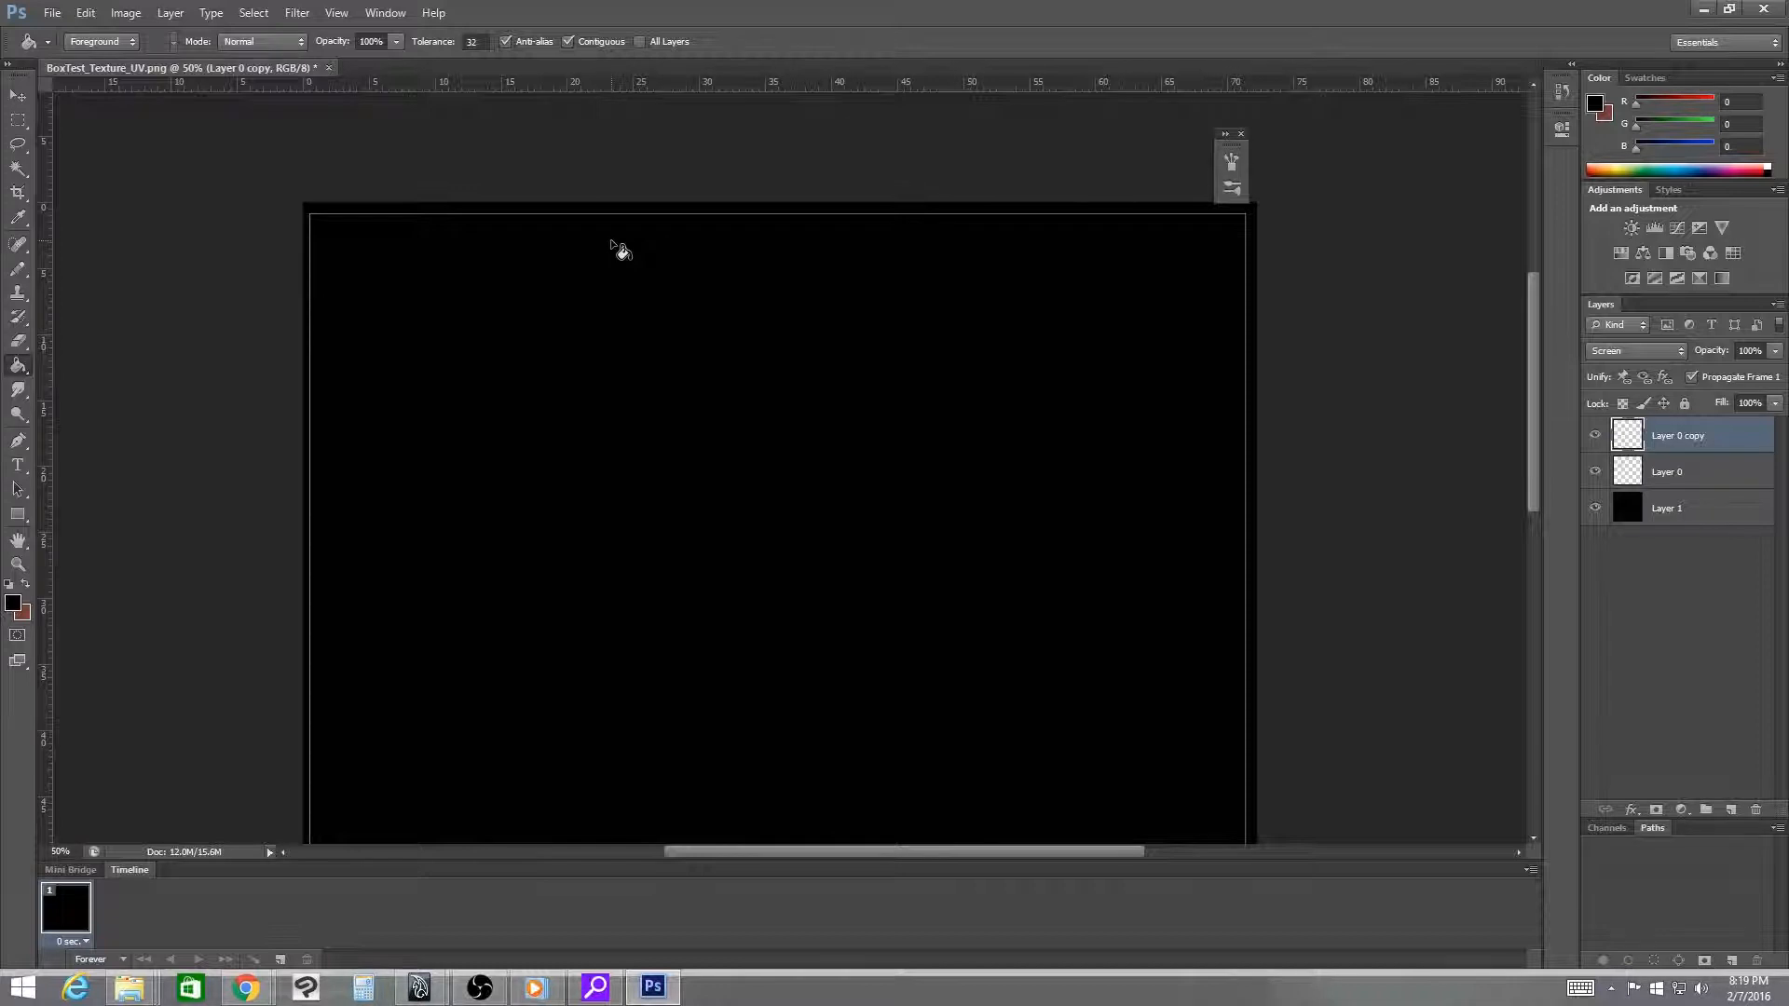
key(ctrl+minus)
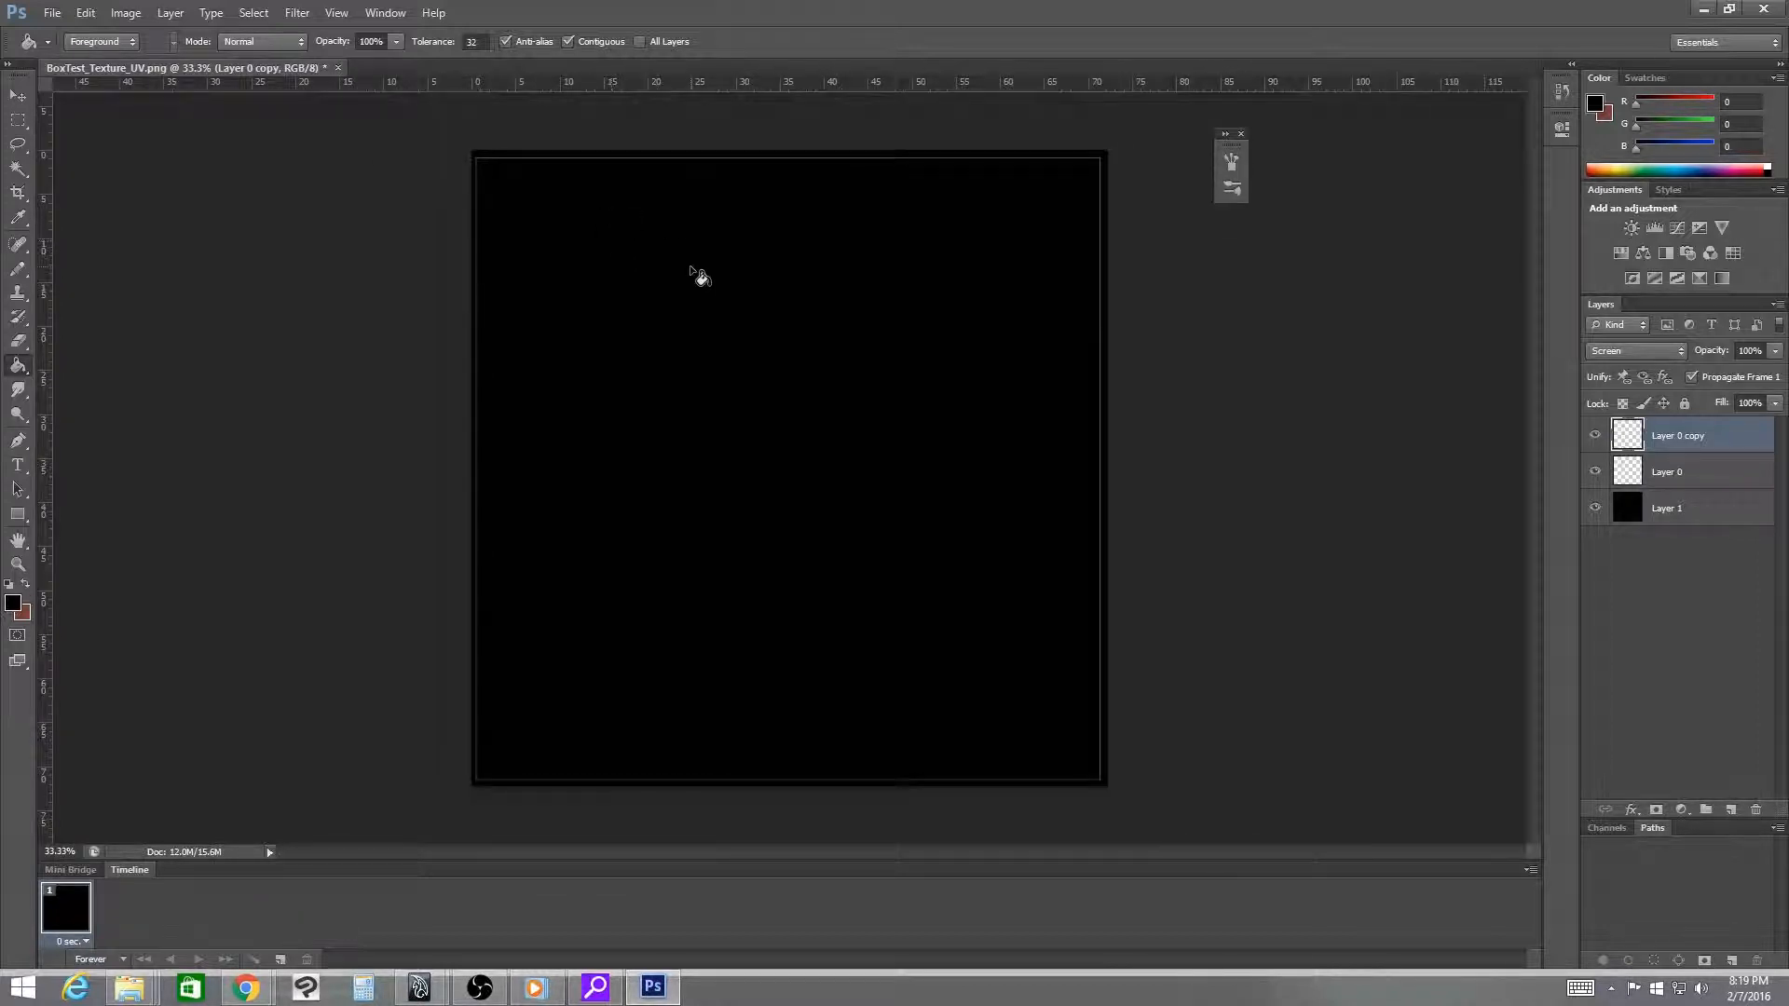
click(24, 123)
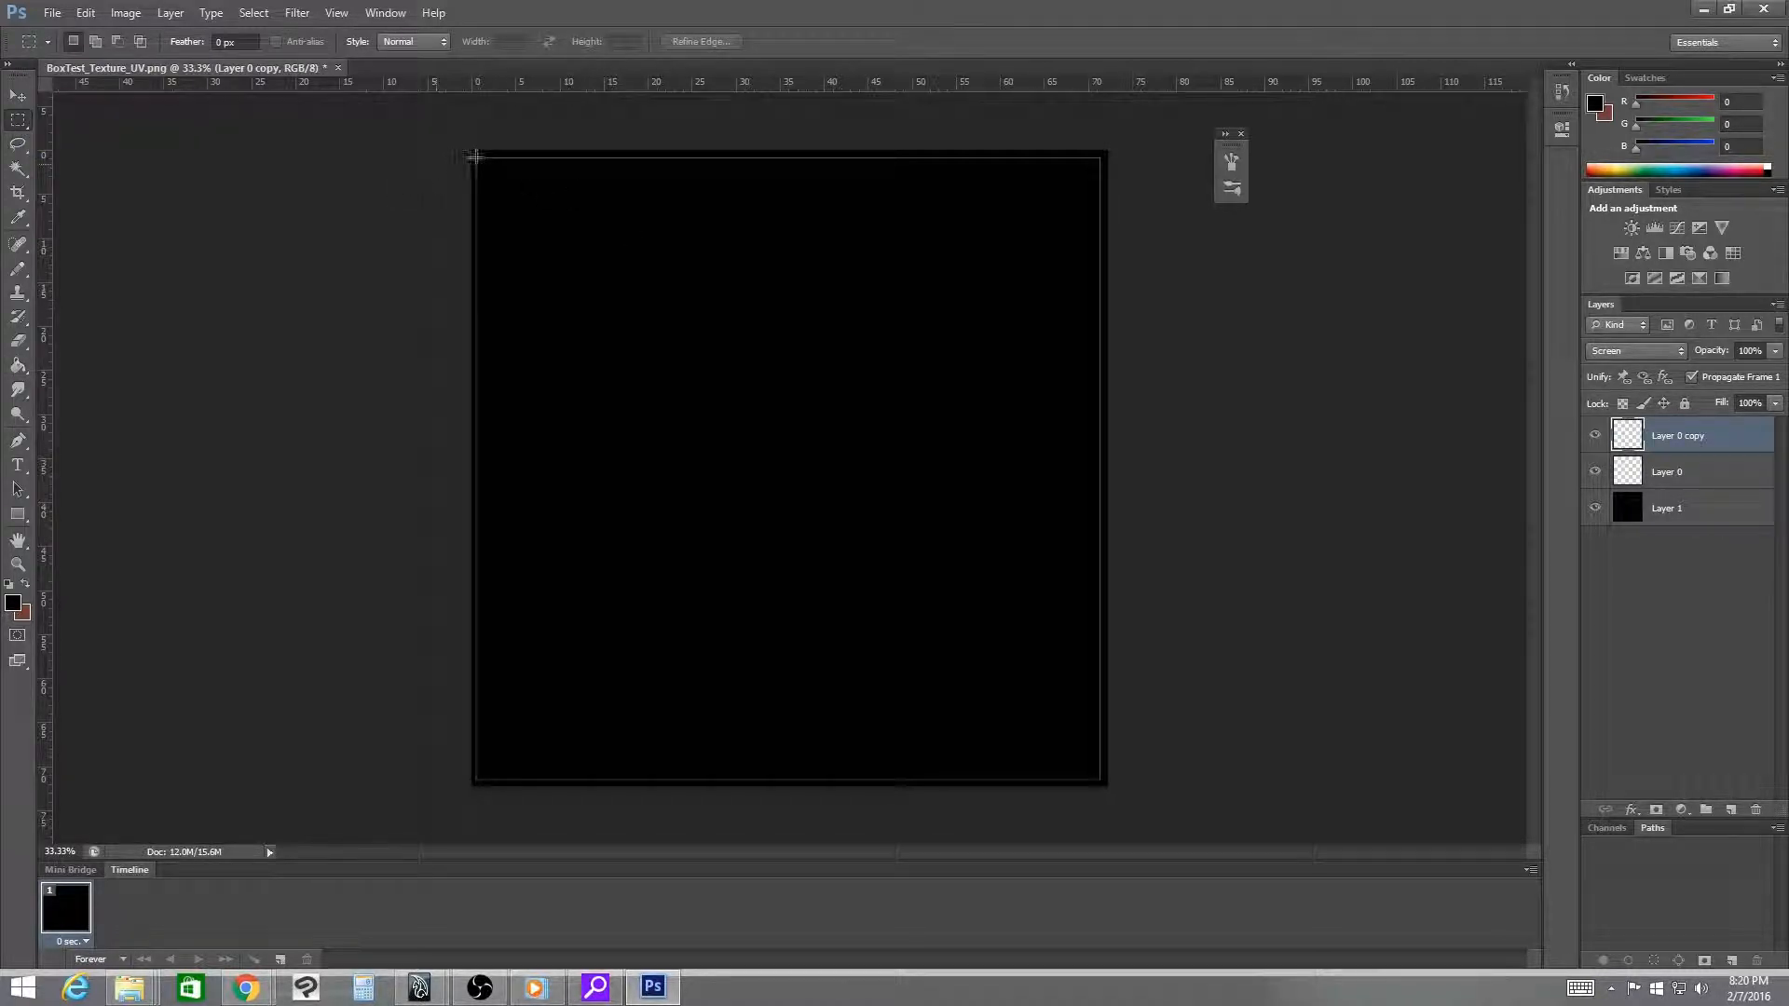
drag(472, 153, 1101, 783)
- Place Layer 0 copy below Layer 0 and add a new layer named DrawLayer between the copy and the black layer
drag(1712, 436, 1722, 482)
click(1706, 809)
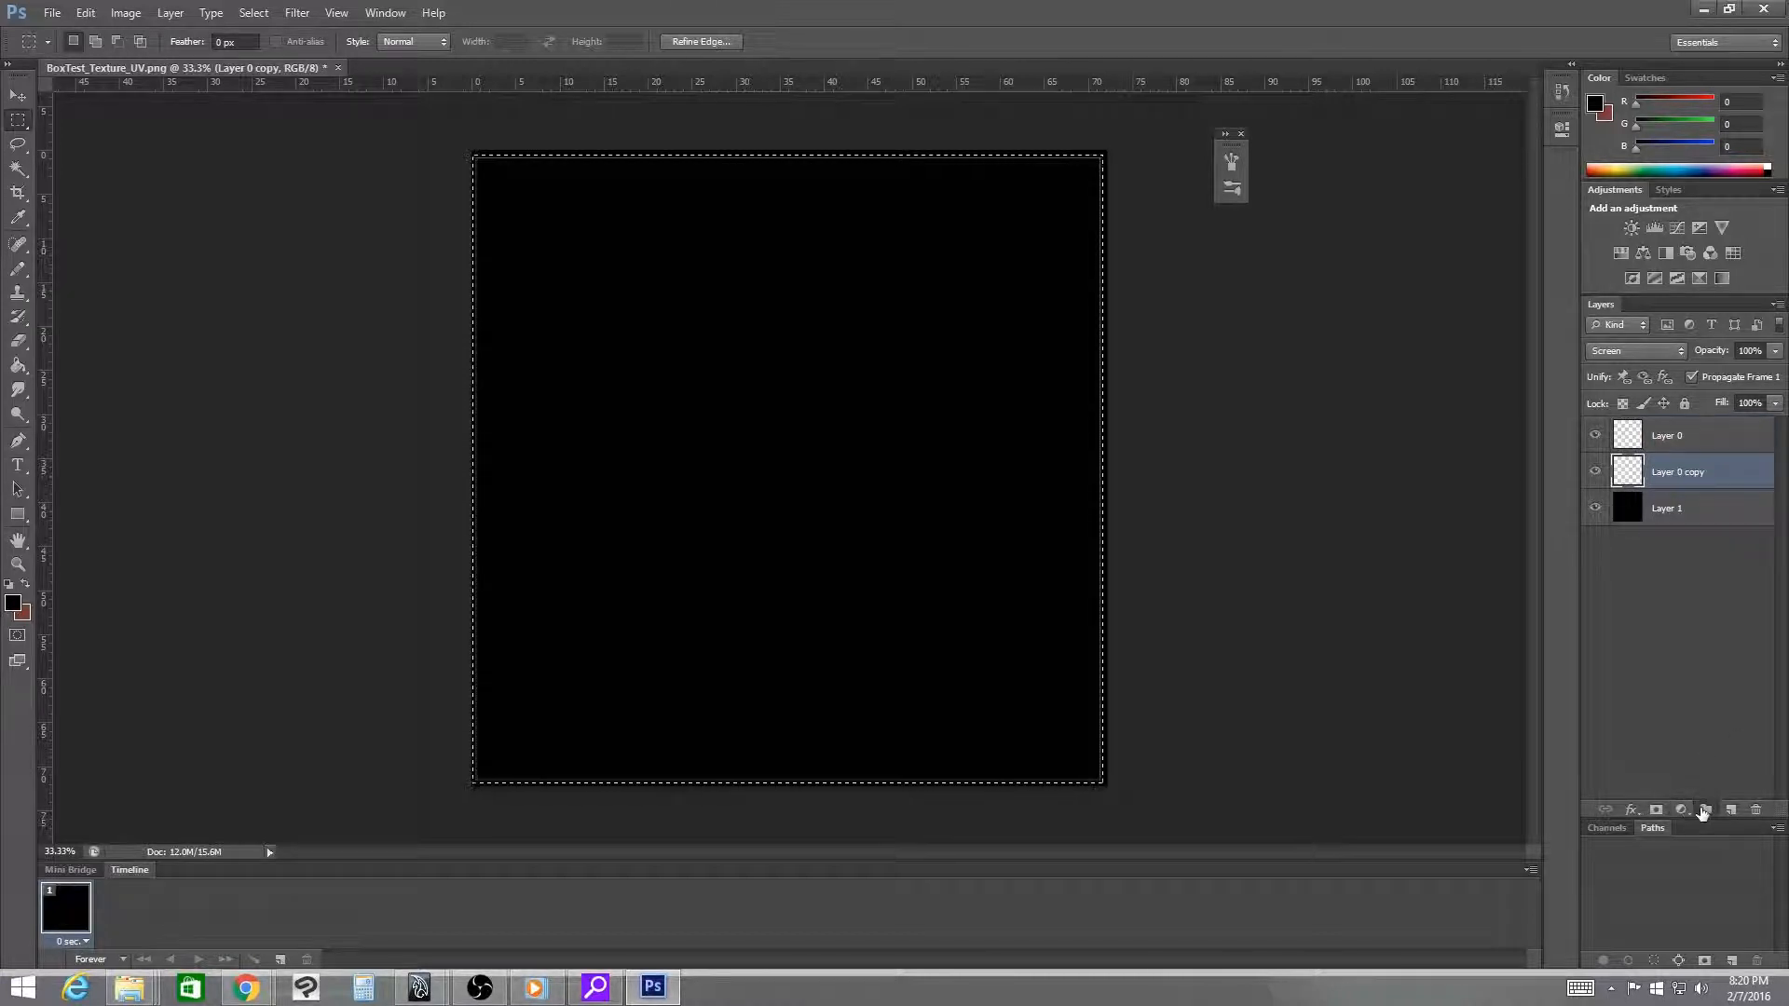
key(ctrl+z)
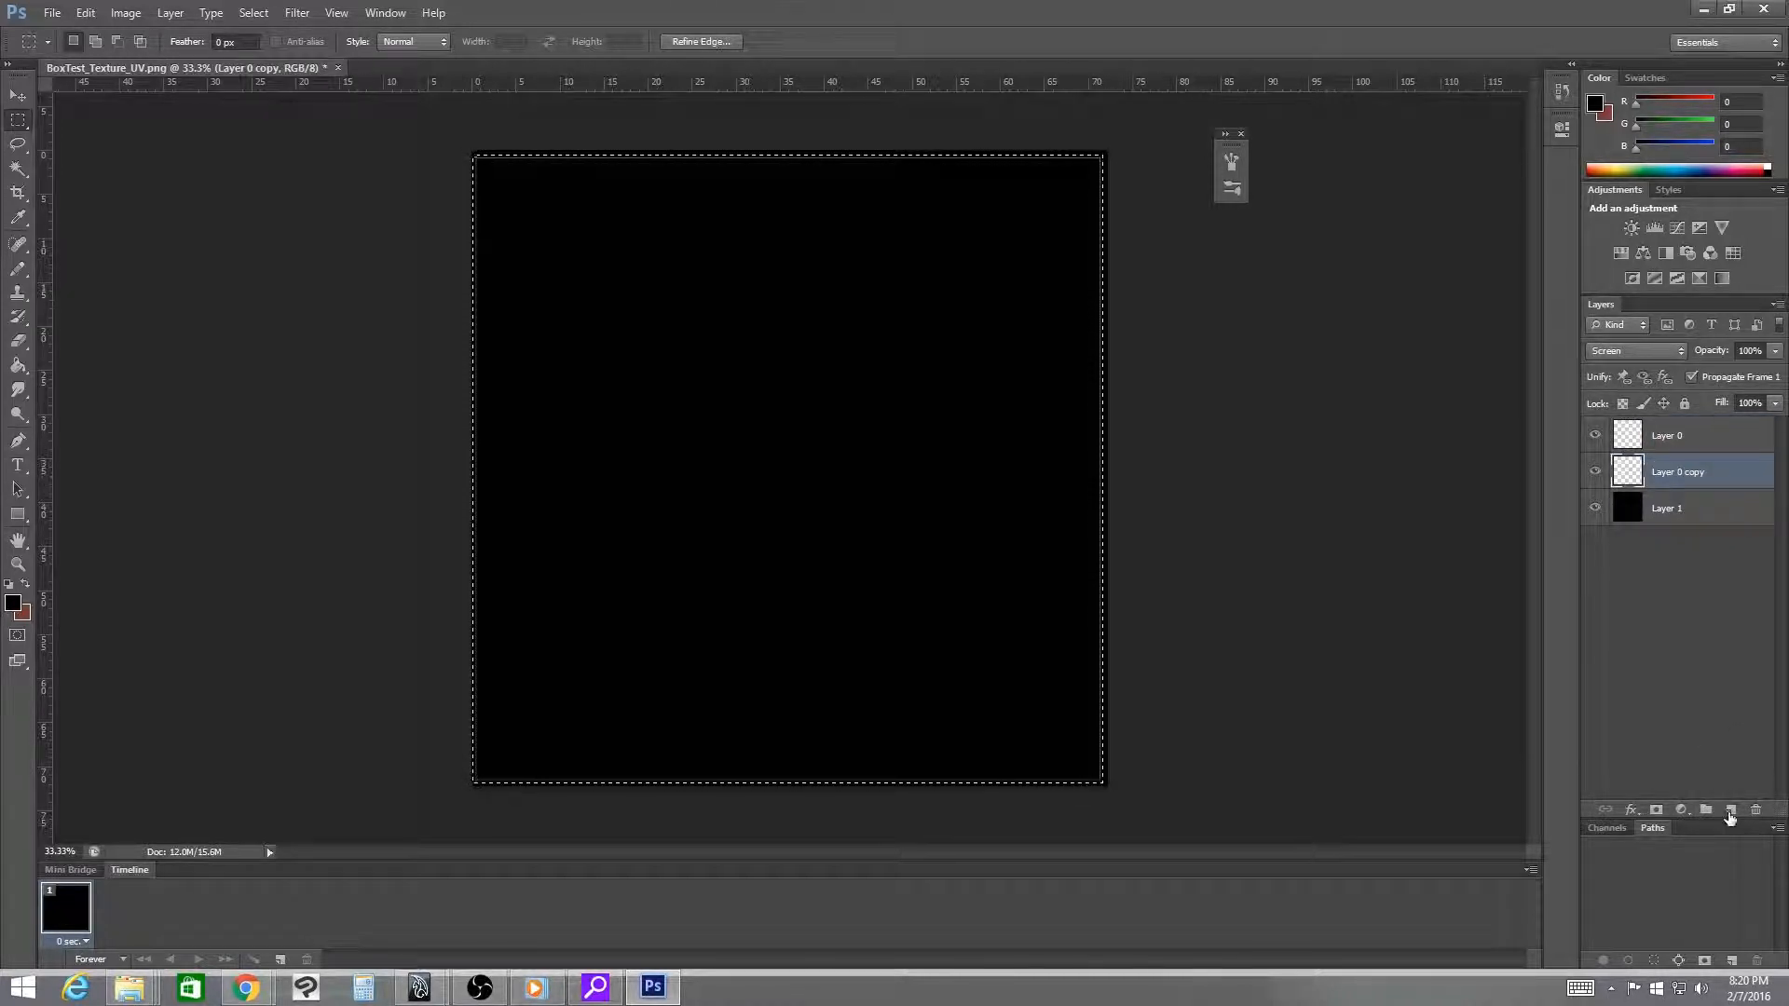
click(1730, 809)
mouse_move(1677, 512)
mouse_down()
mouse_move(1679, 479)
mouse_move(1677, 514)
mouse_up()
double_click(1670, 509)
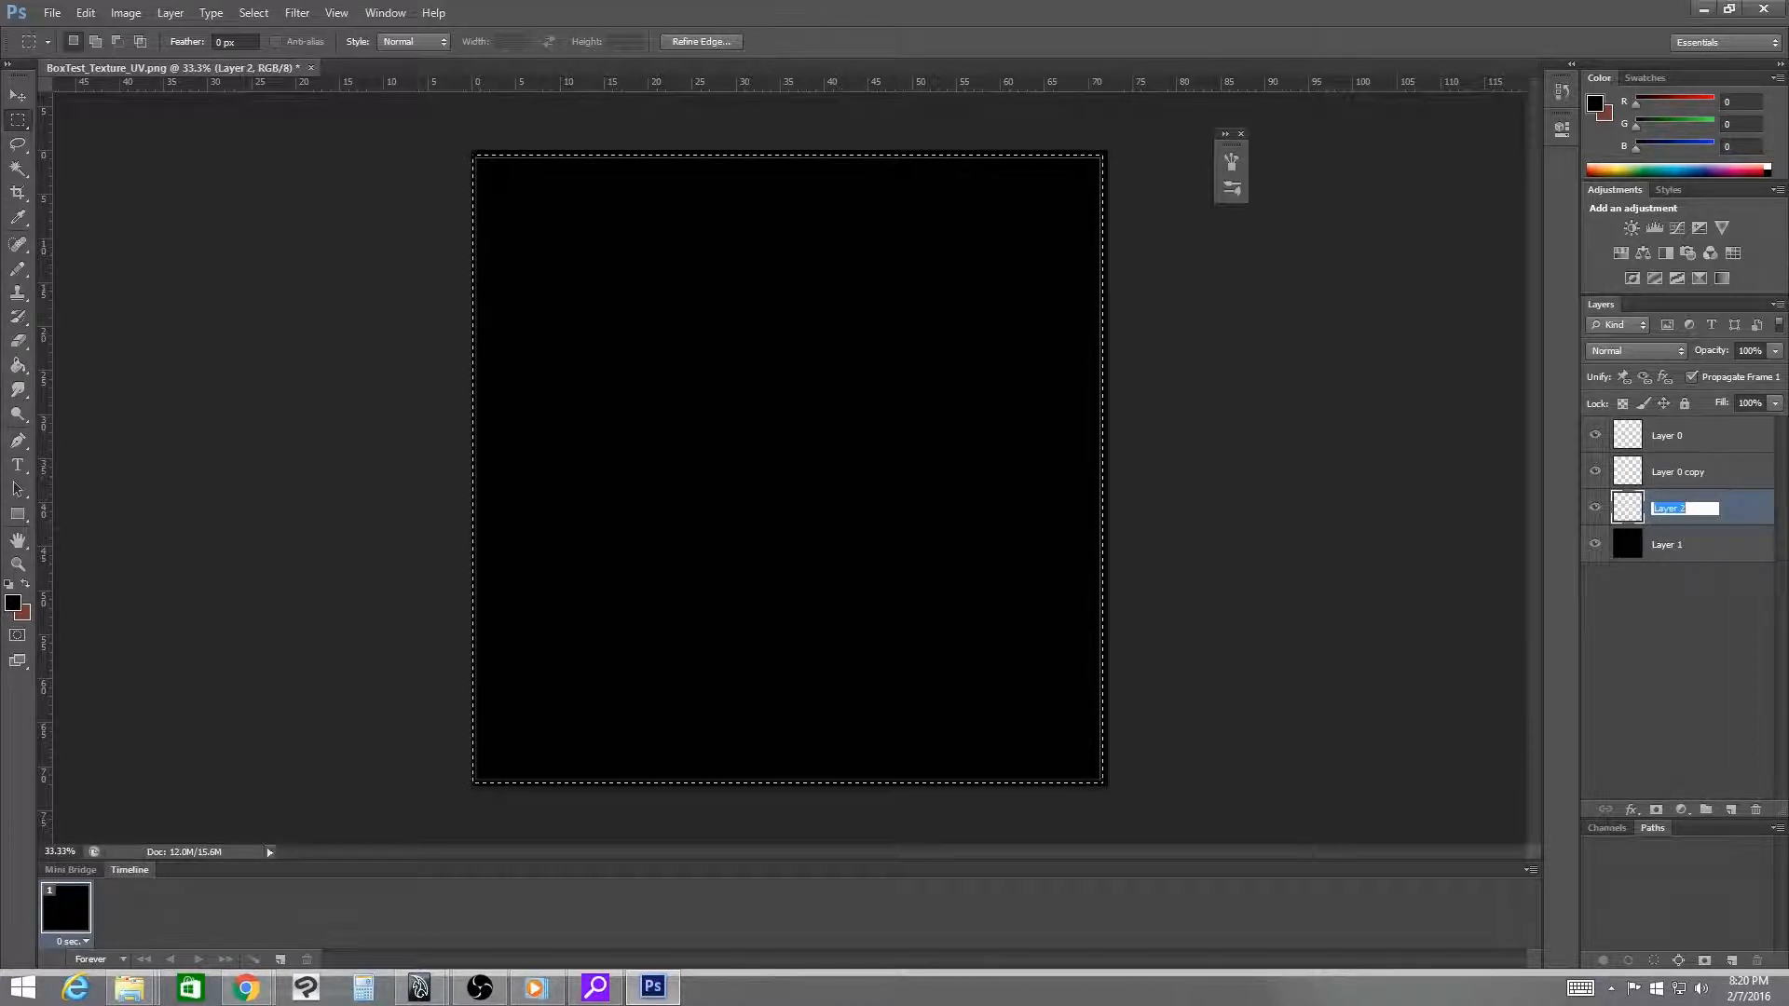
text(DrawLay)
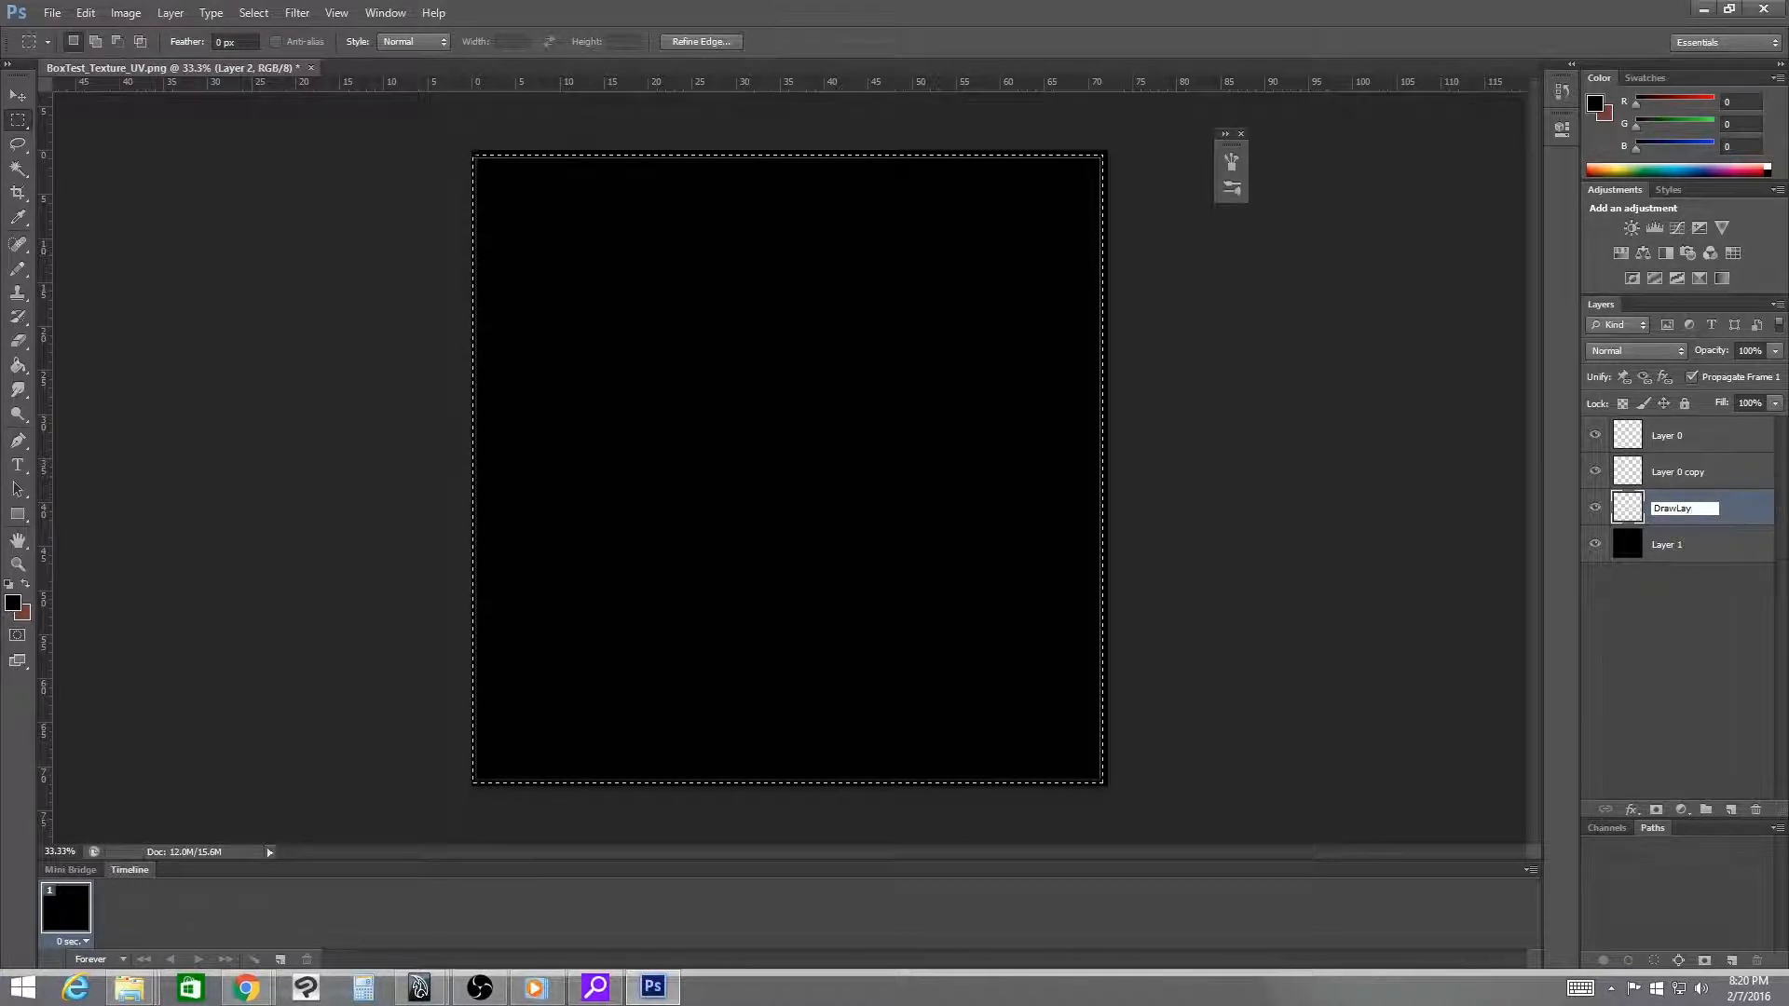
text(rterer)
key(Return)
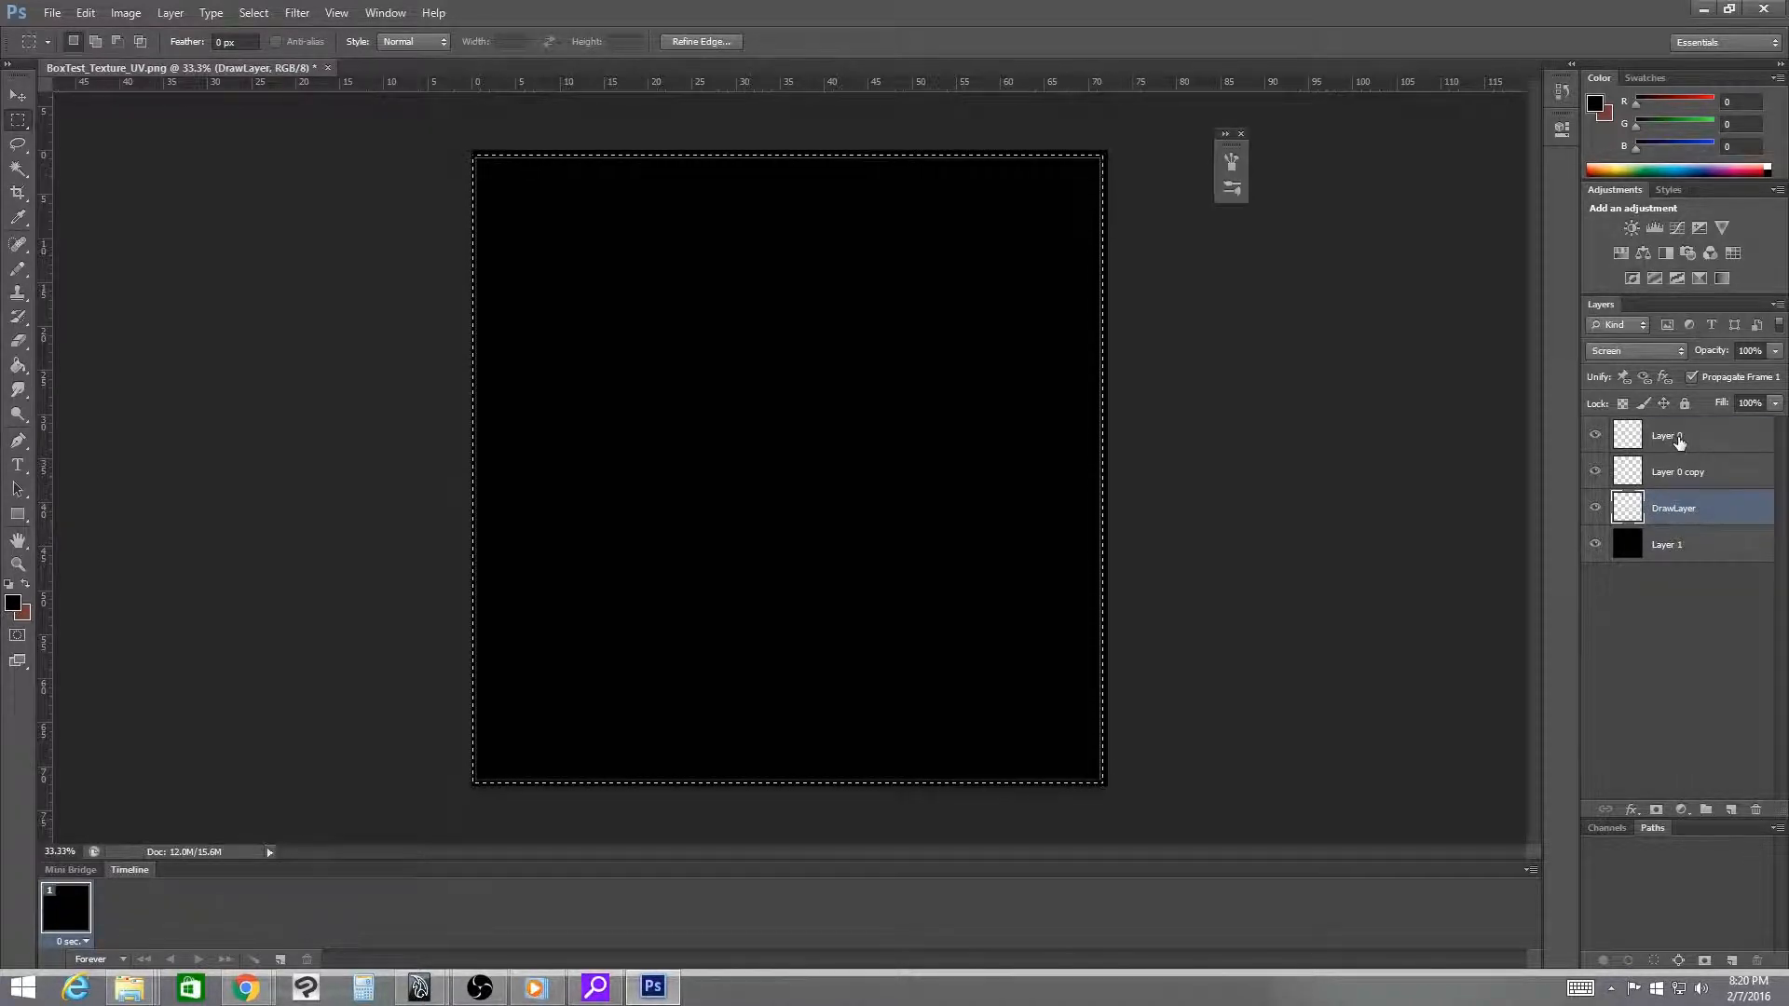
- Rename the topmost UV layer, Layer 0, as TopScreenUVs
double_click(1677, 436)
text(TopS)
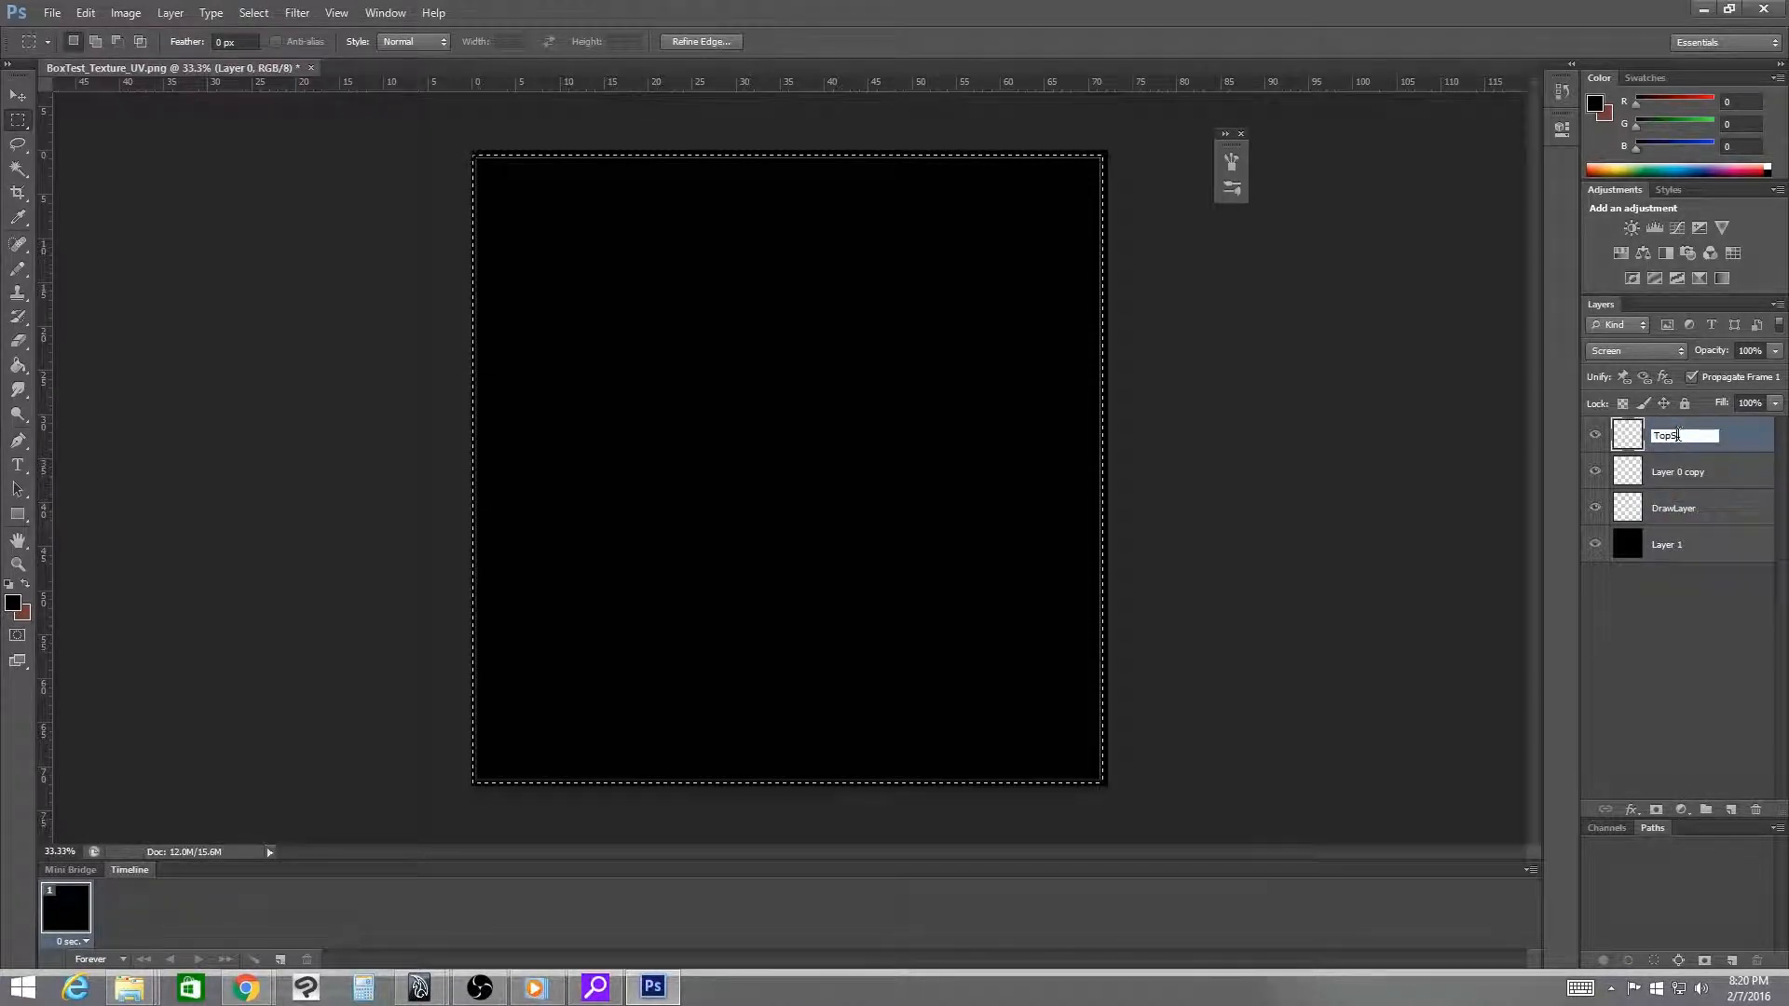
text(creenUV)
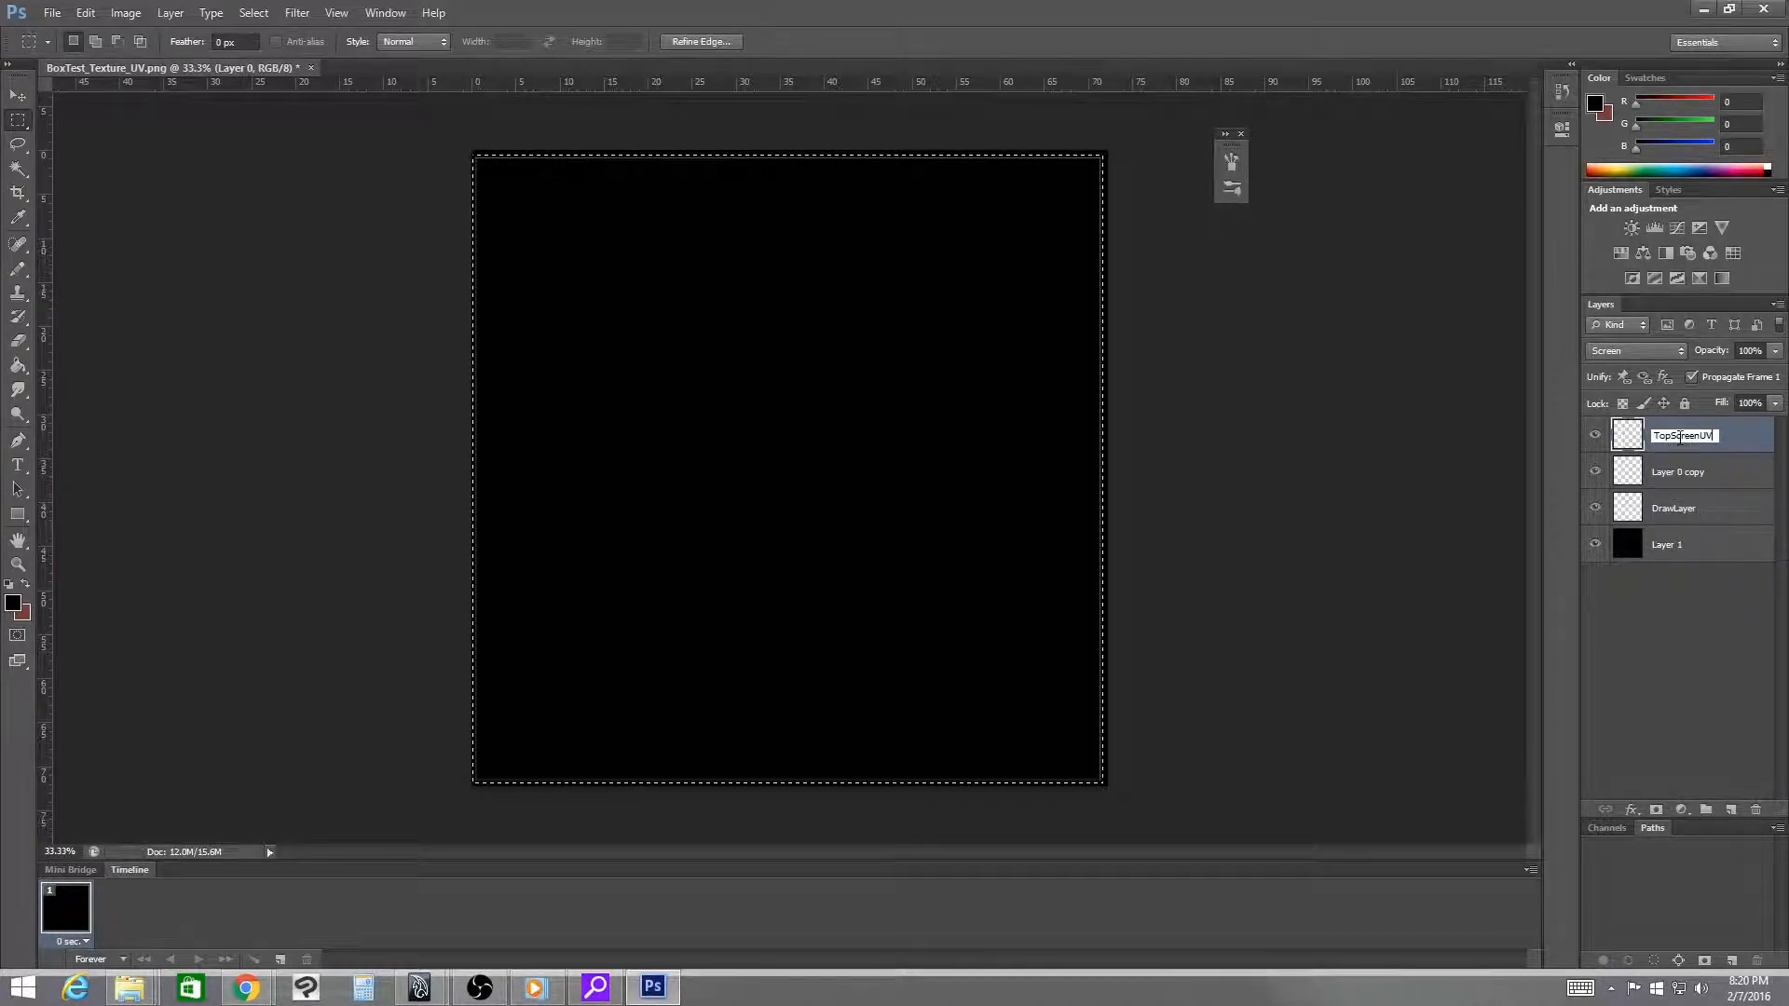
text(s)
key(Return)
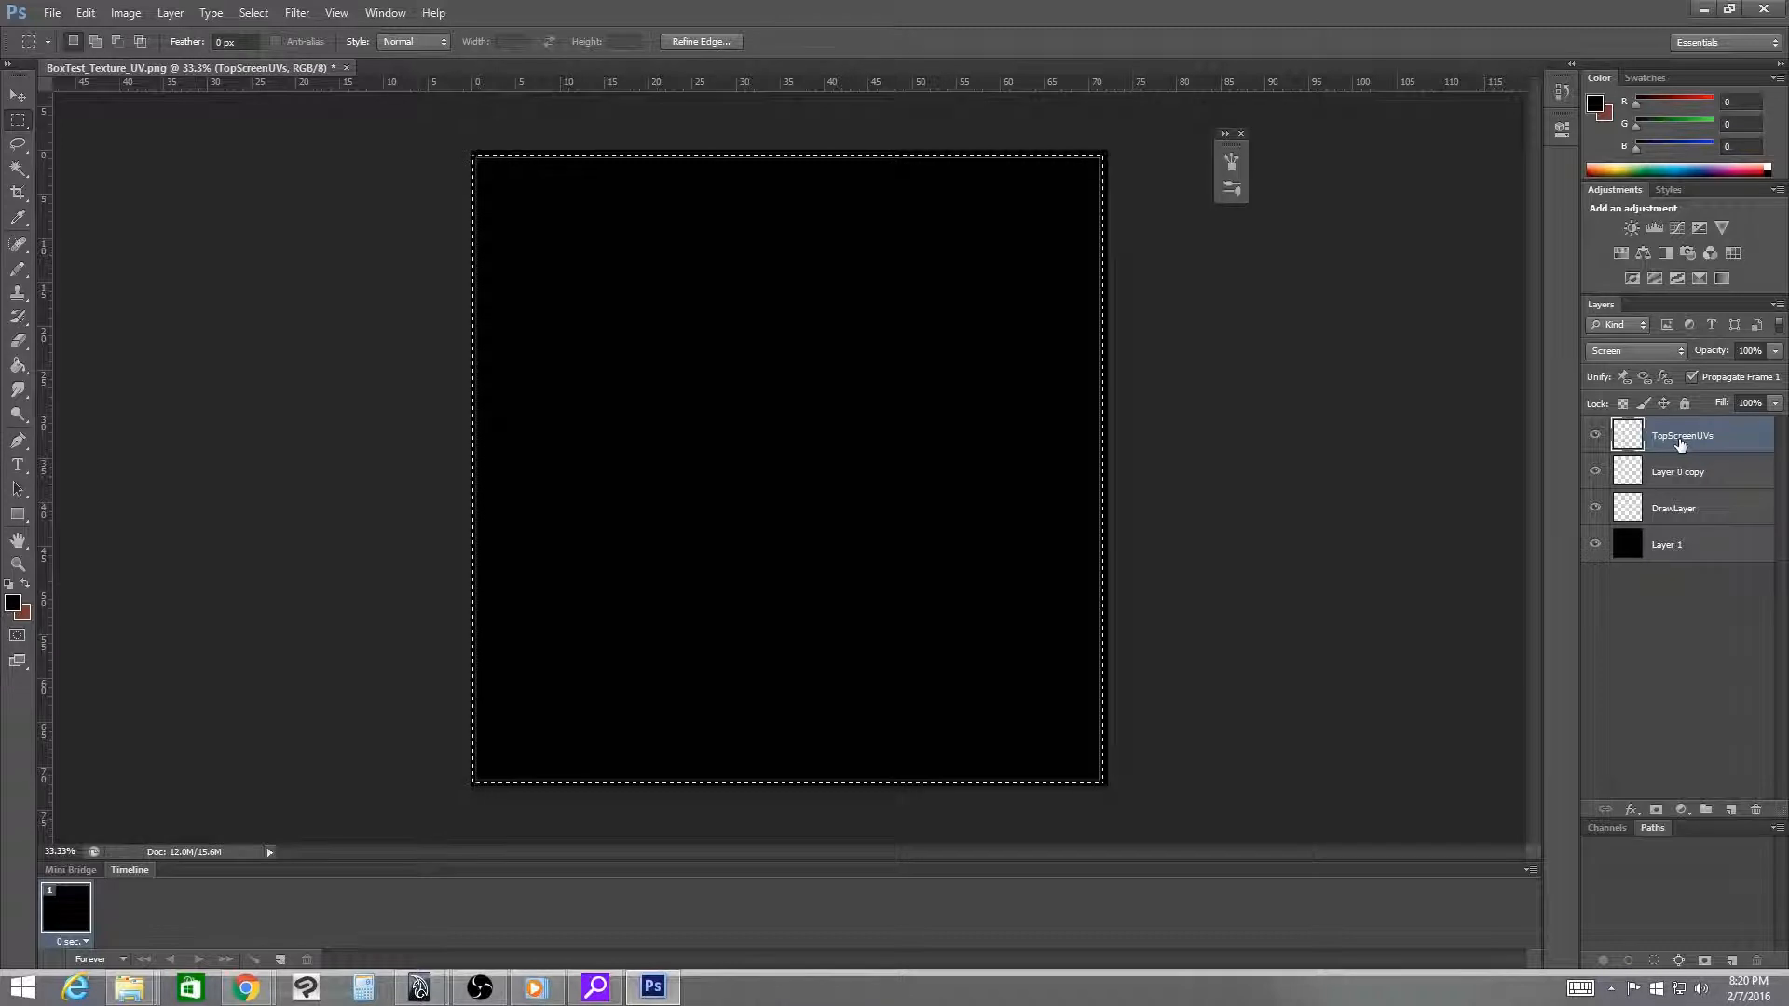
- Delete the topmost UV layer and, with DrawLayer active, subtract an inner rectangle about 65 cm wide from the selection, leaving a frame
key(Delete)
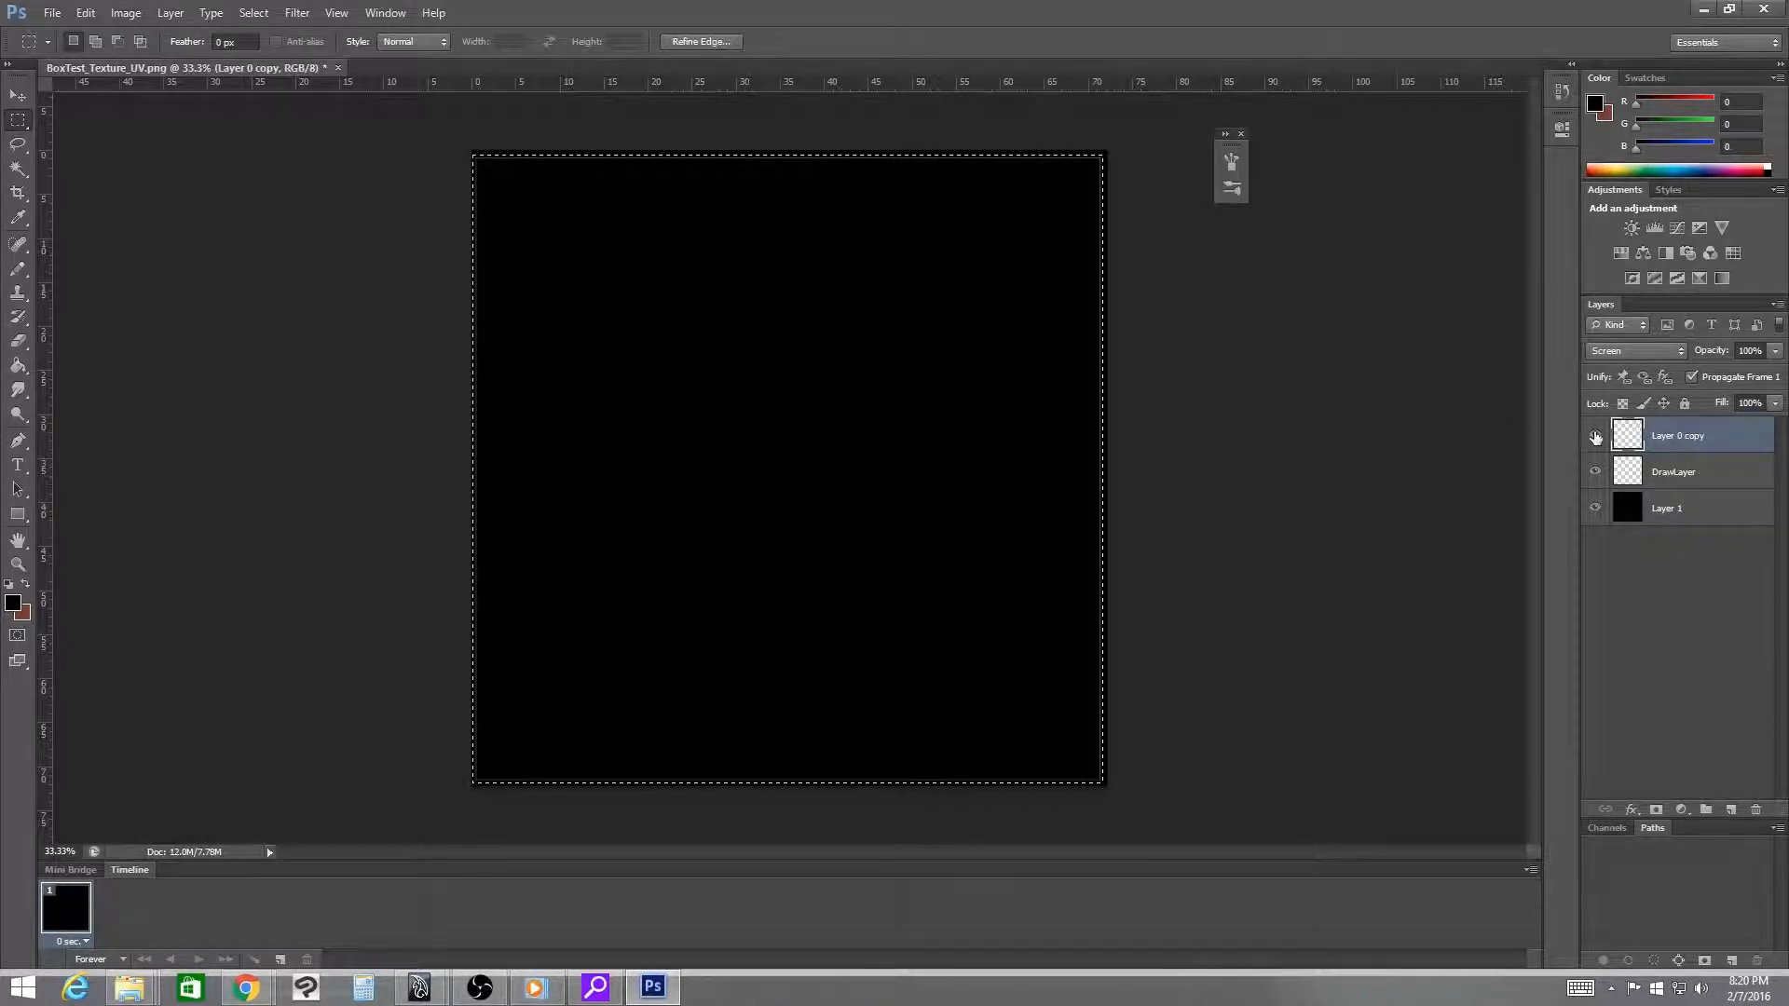
click(1706, 477)
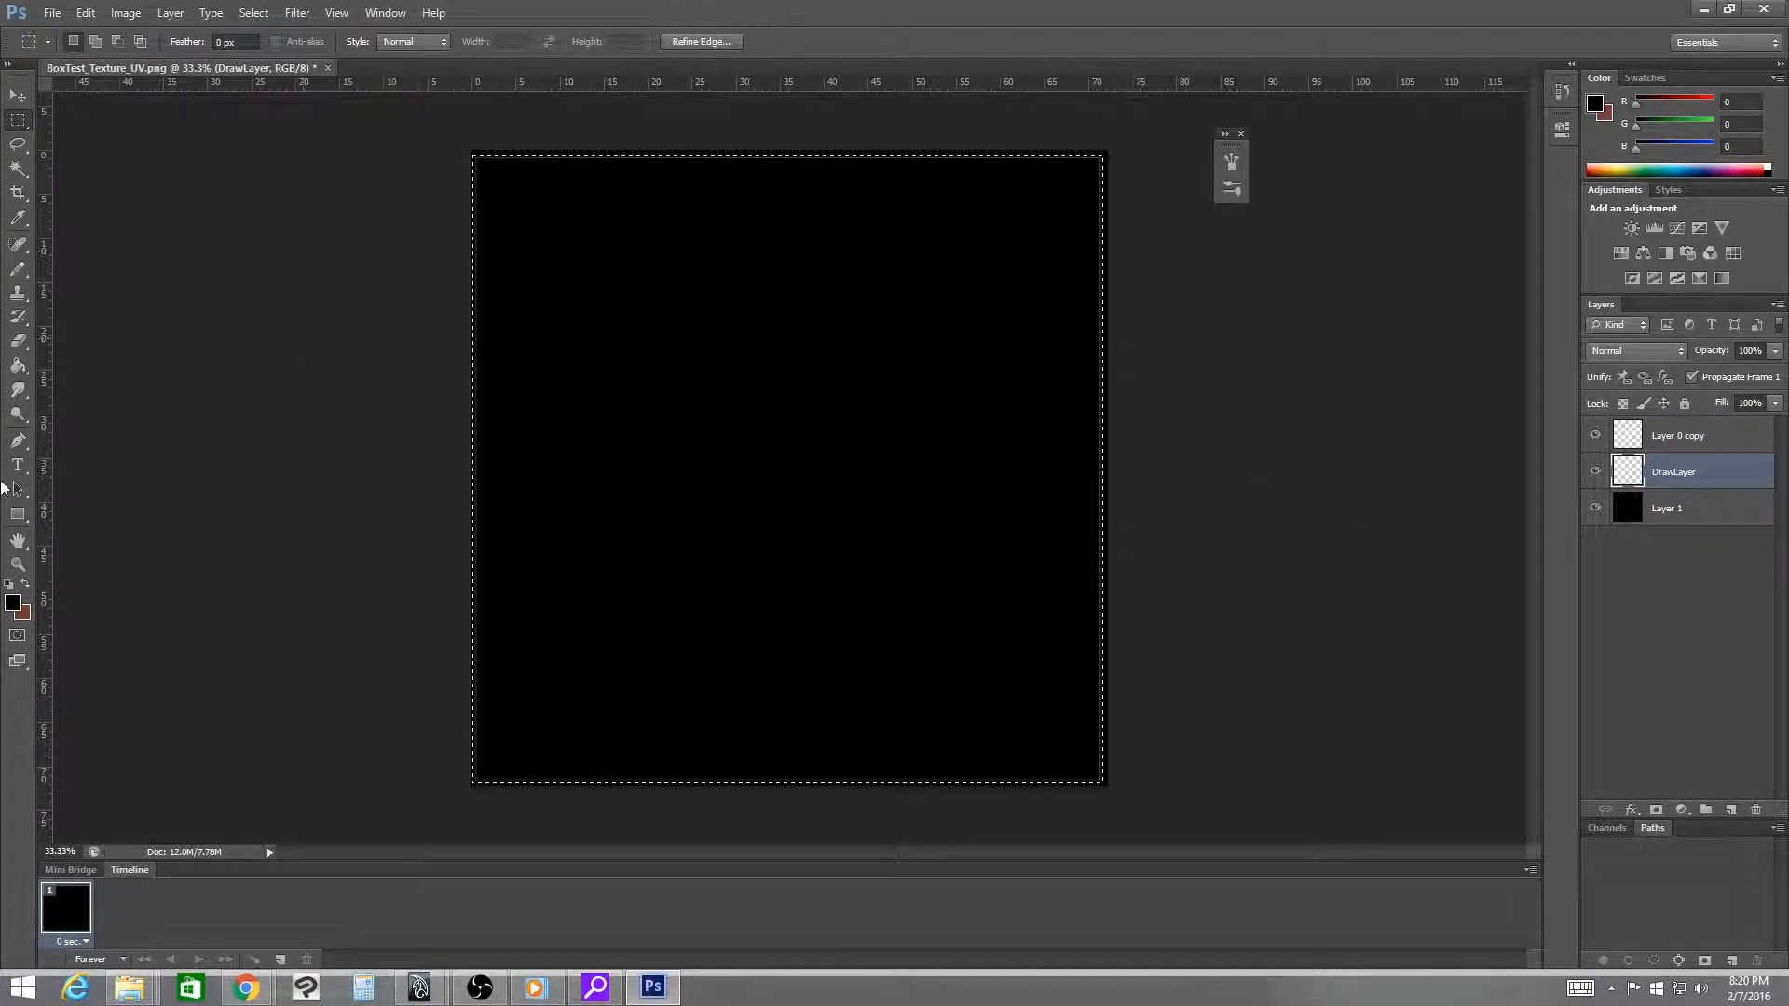
key(alt)
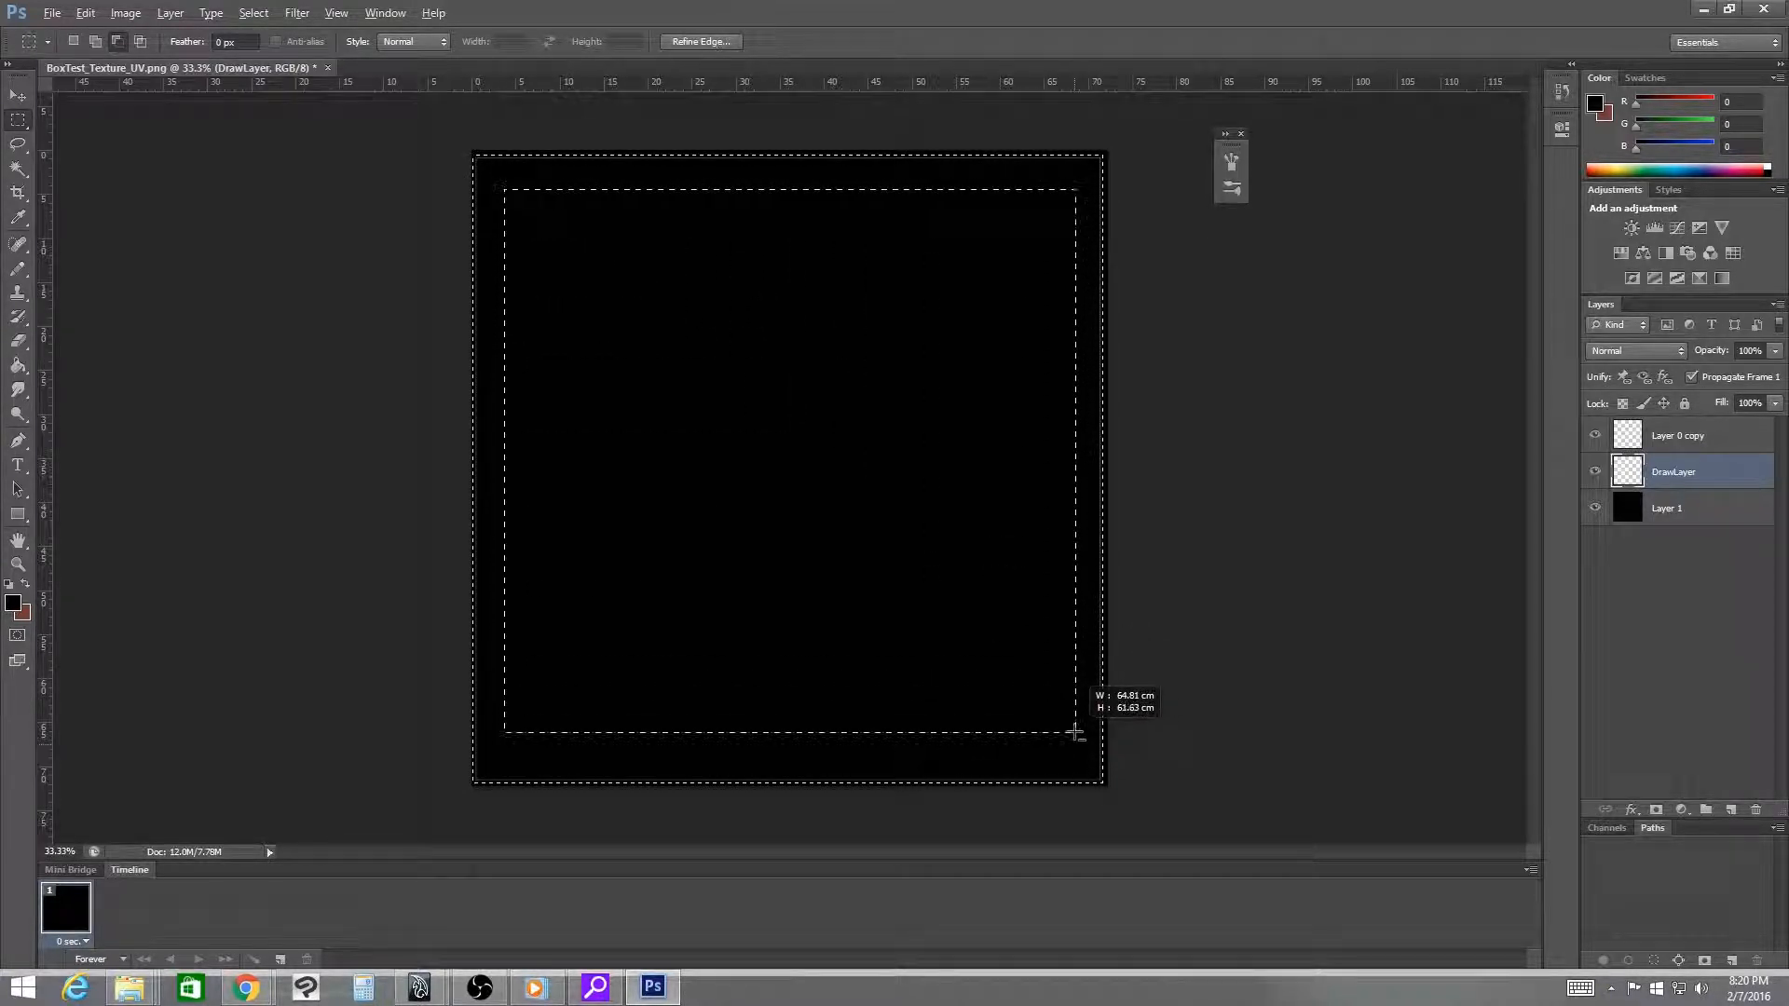
drag(1074, 743, 1076, 753)
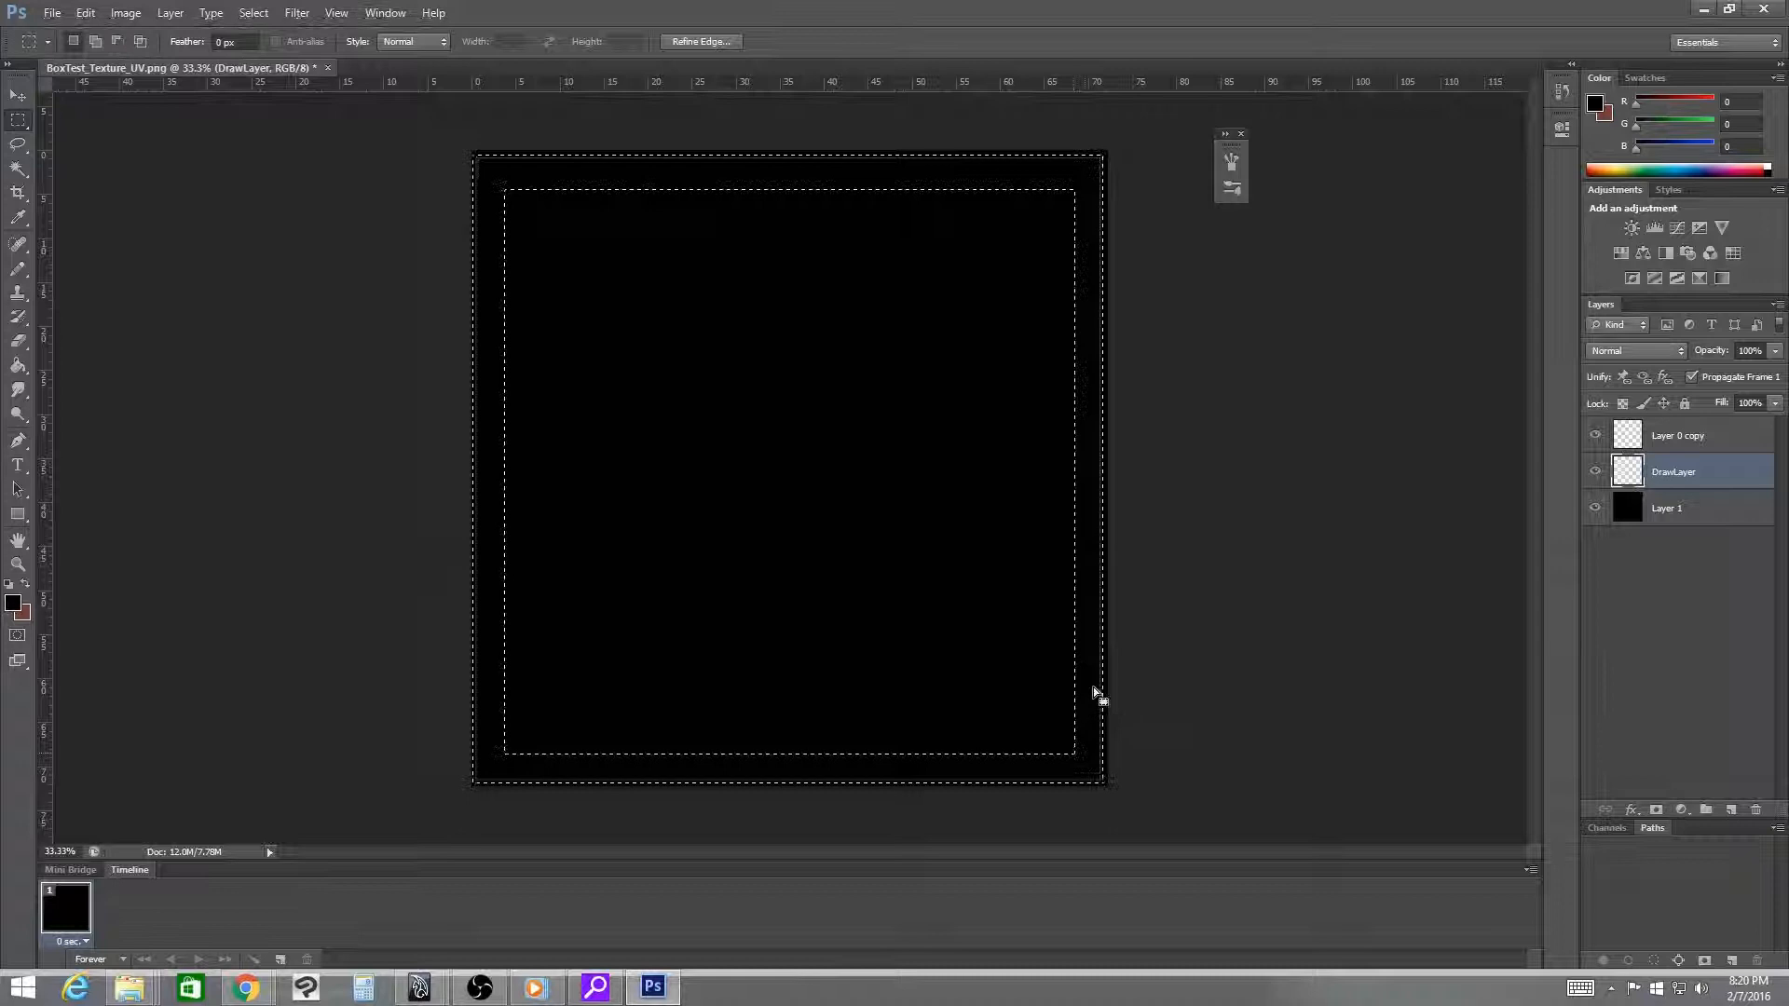
- Fill the frame-shaped selection on DrawLayer with a light brown foreground colour (RGB 174, 150, 129)
click(25, 583)
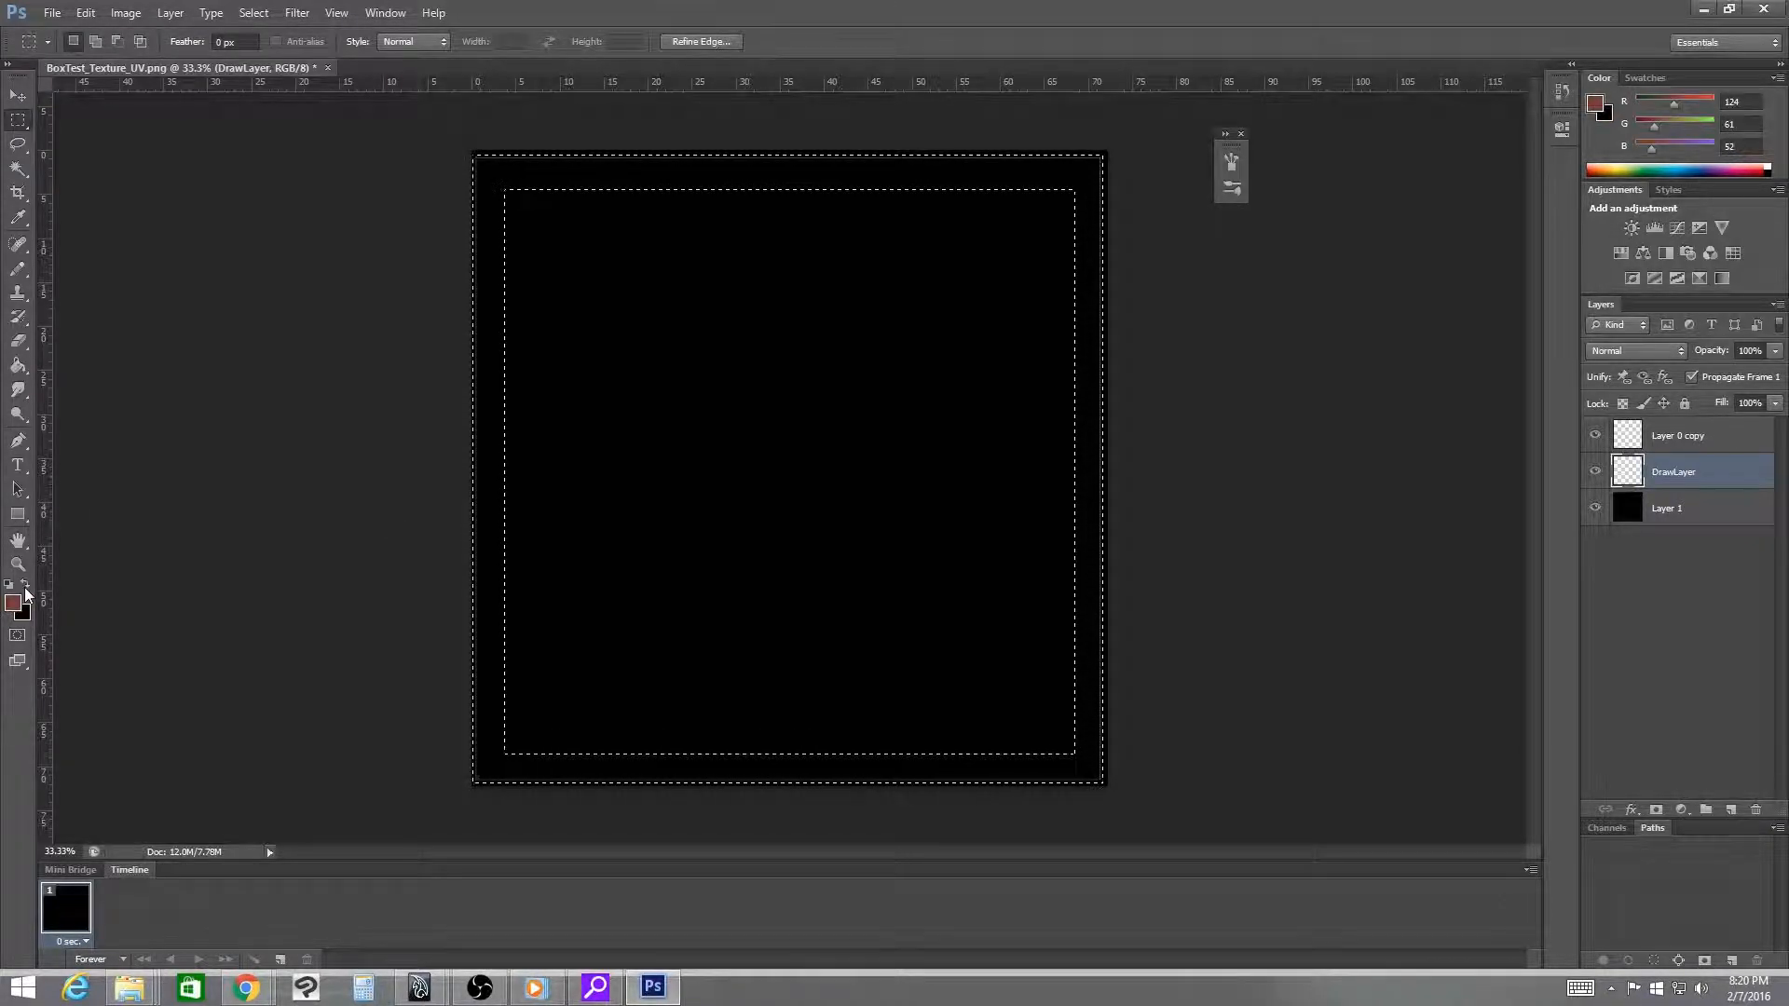
key(x)
click(13, 602)
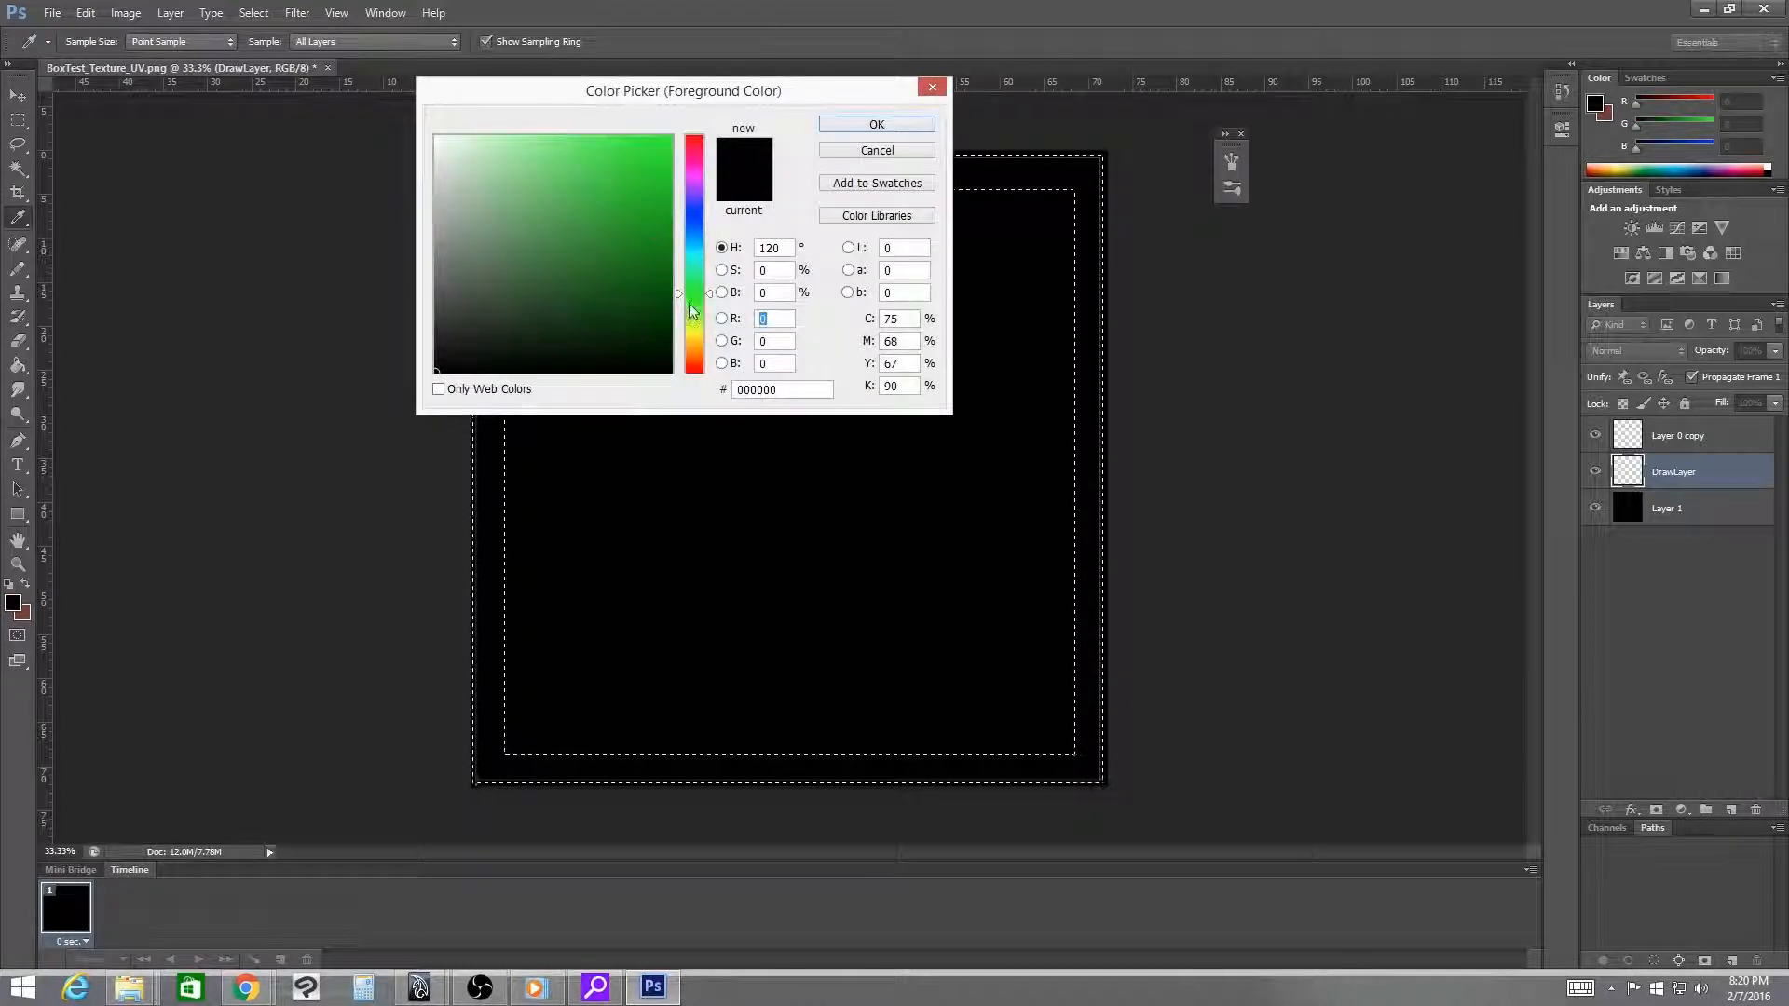
click(690, 358)
click(501, 218)
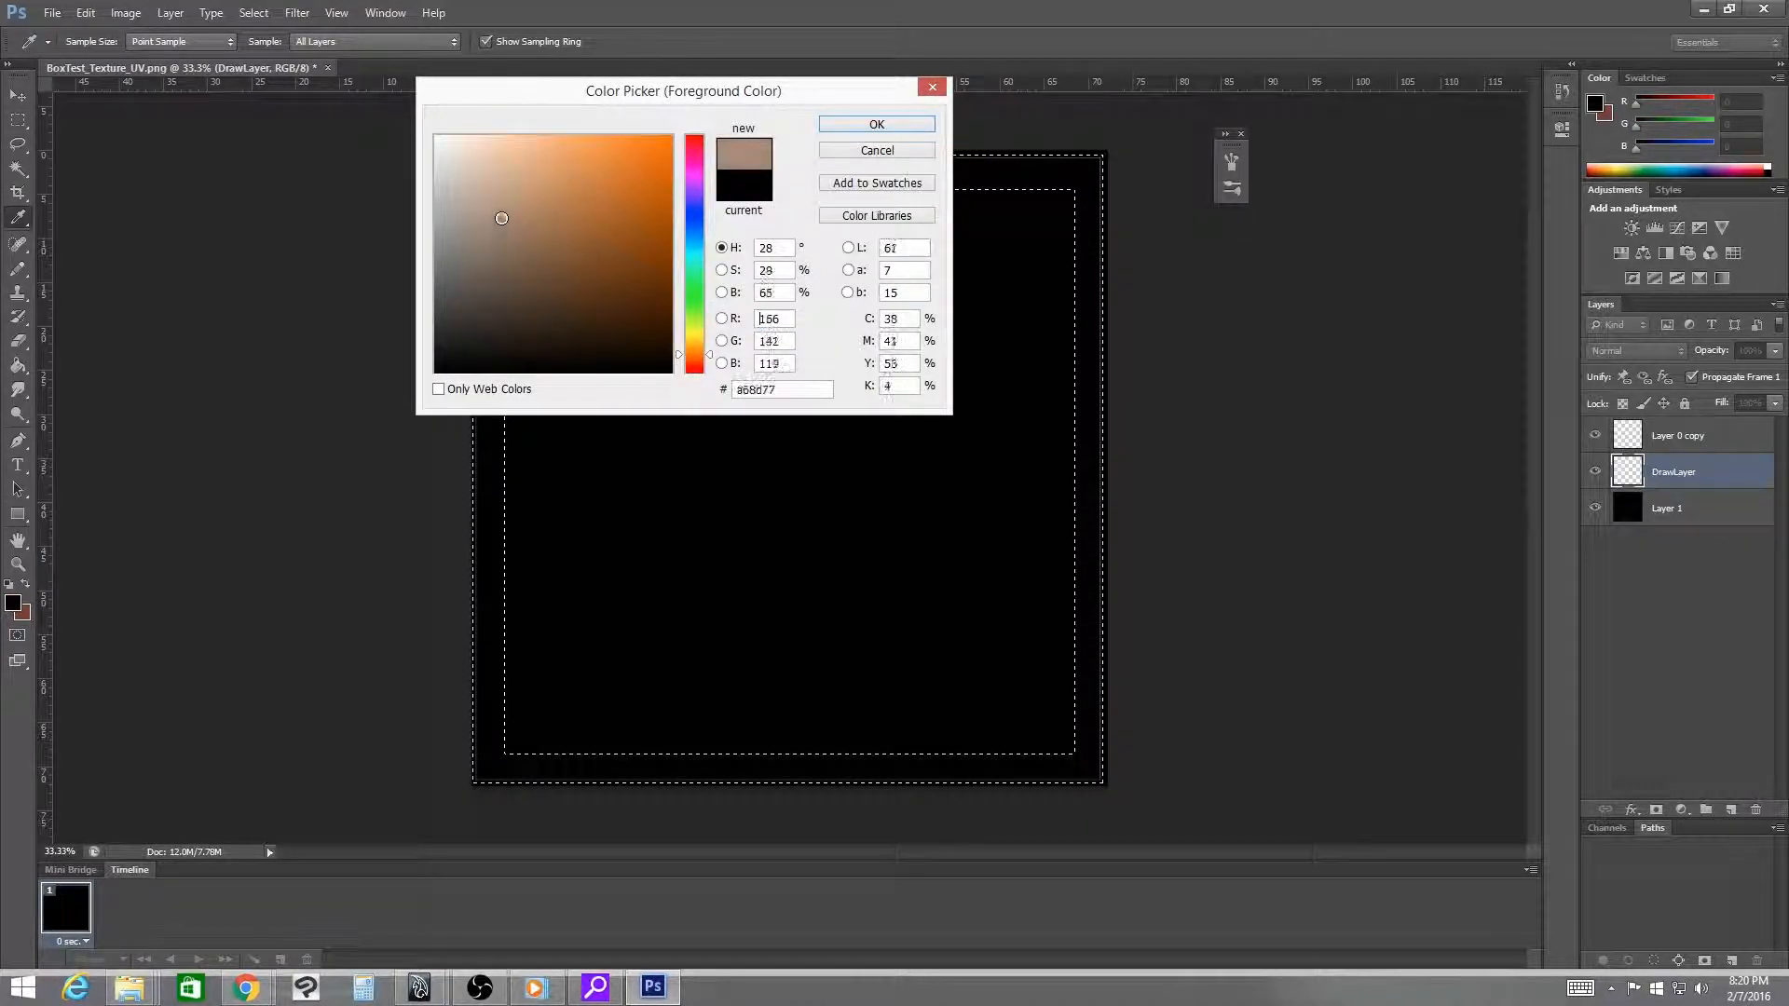
click(874, 126)
key(m)
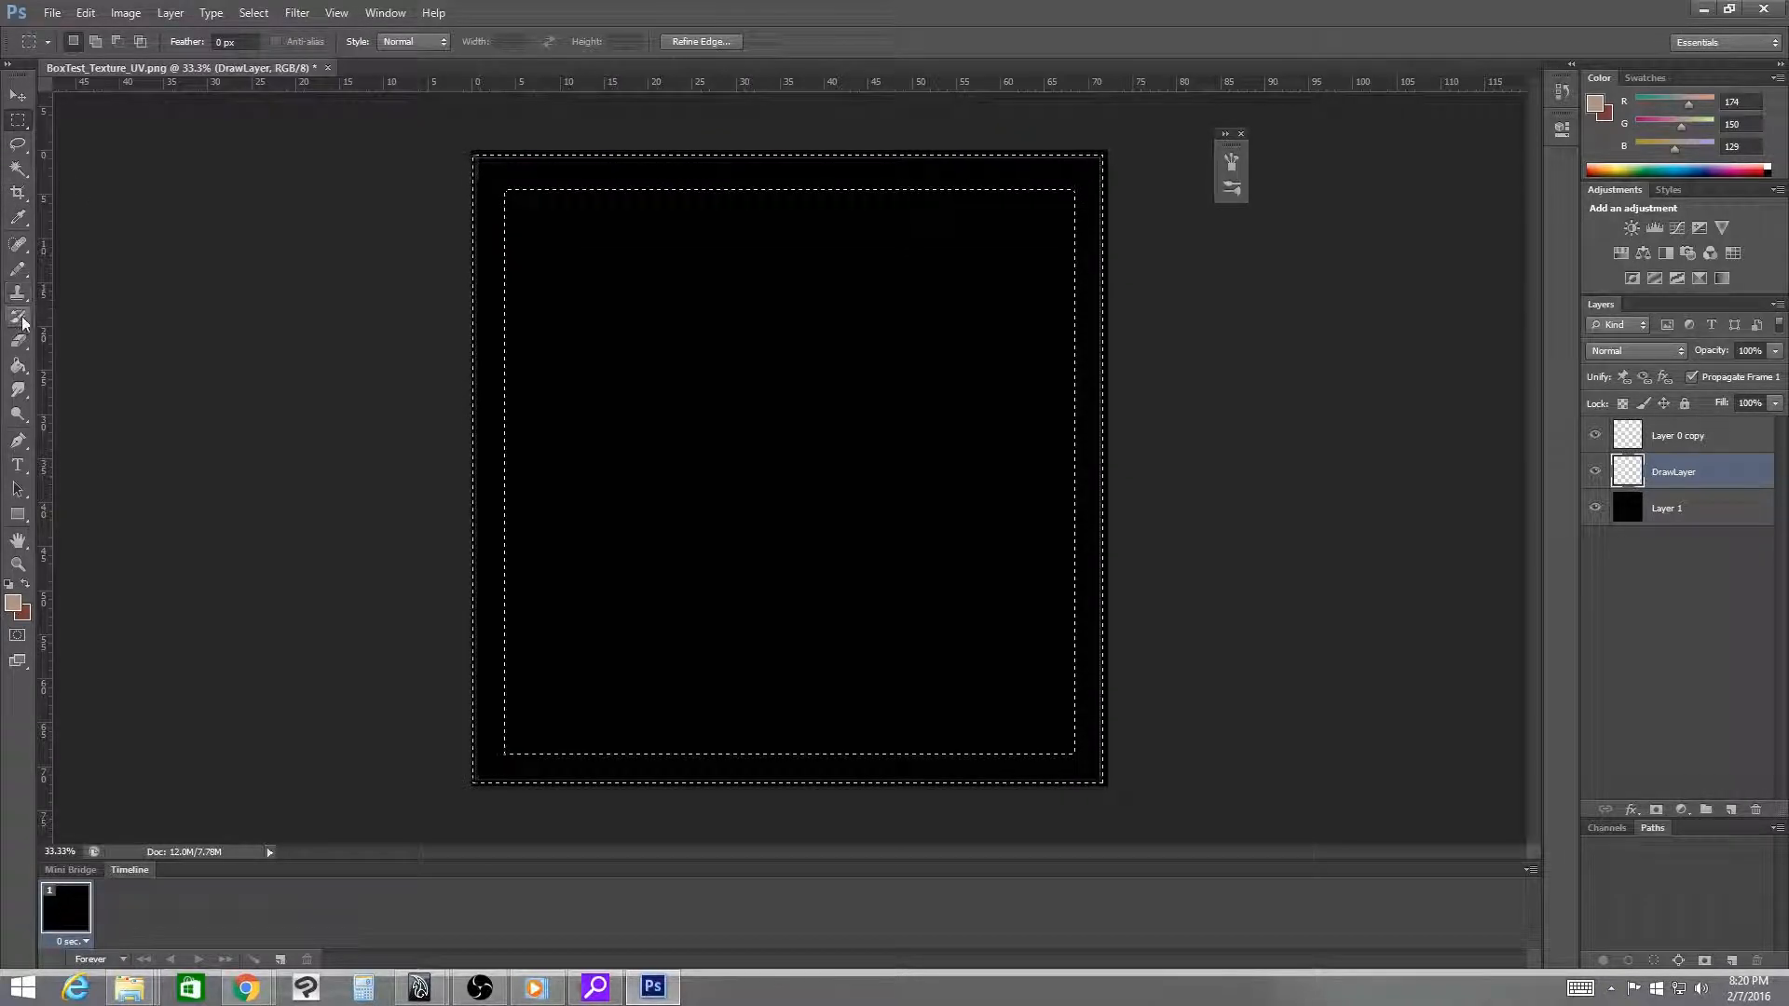
click(18, 366)
click(584, 170)
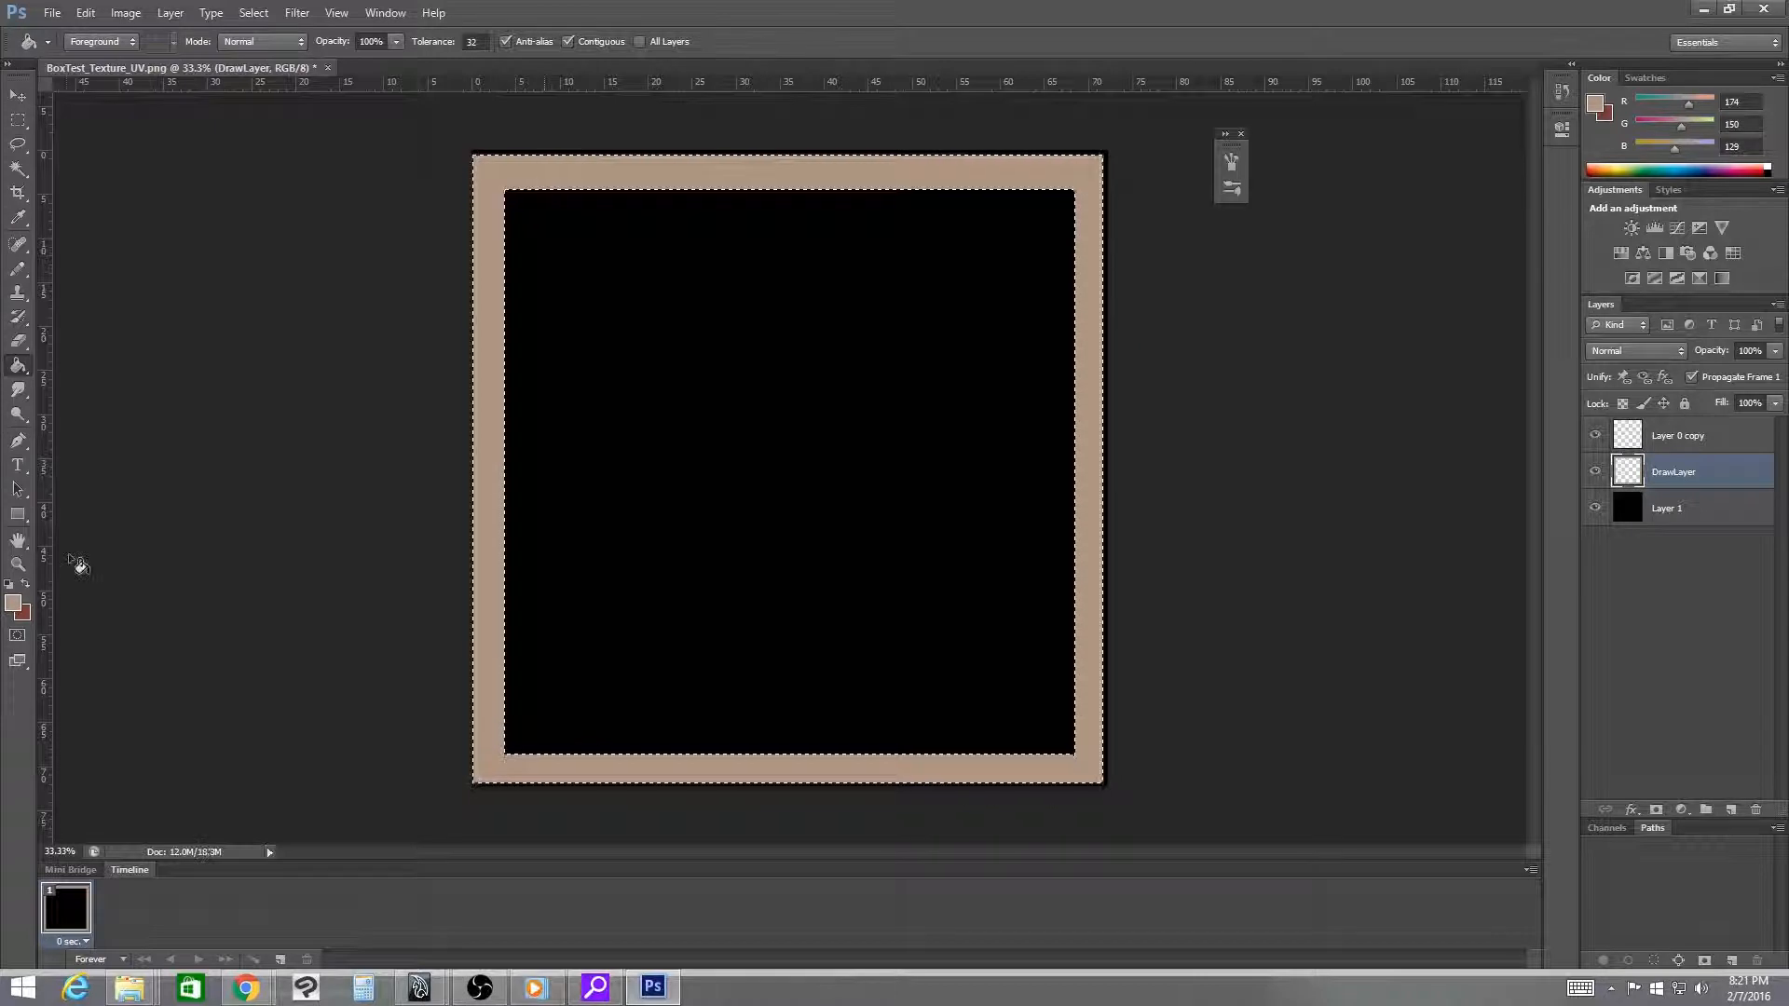
- Invert the selection and fill the inner square on DrawLayer with a dark brown foreground colour (RGB 81, 47, 42)
click(26, 585)
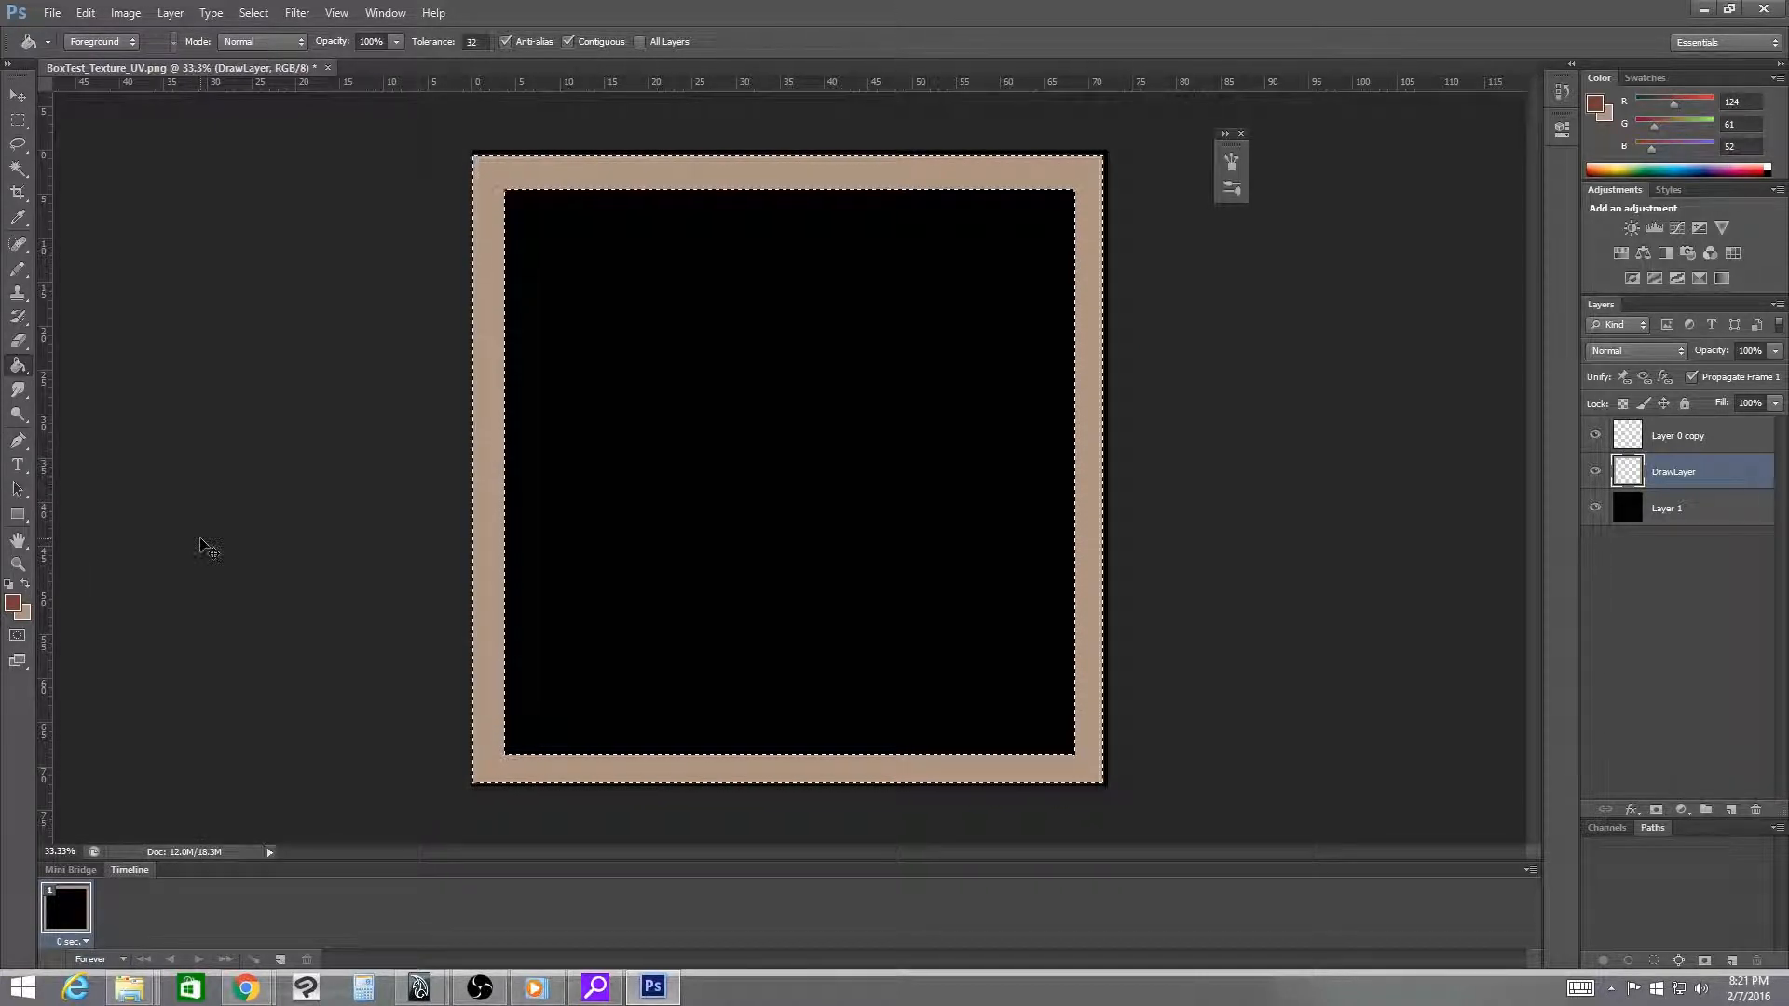
click(662, 419)
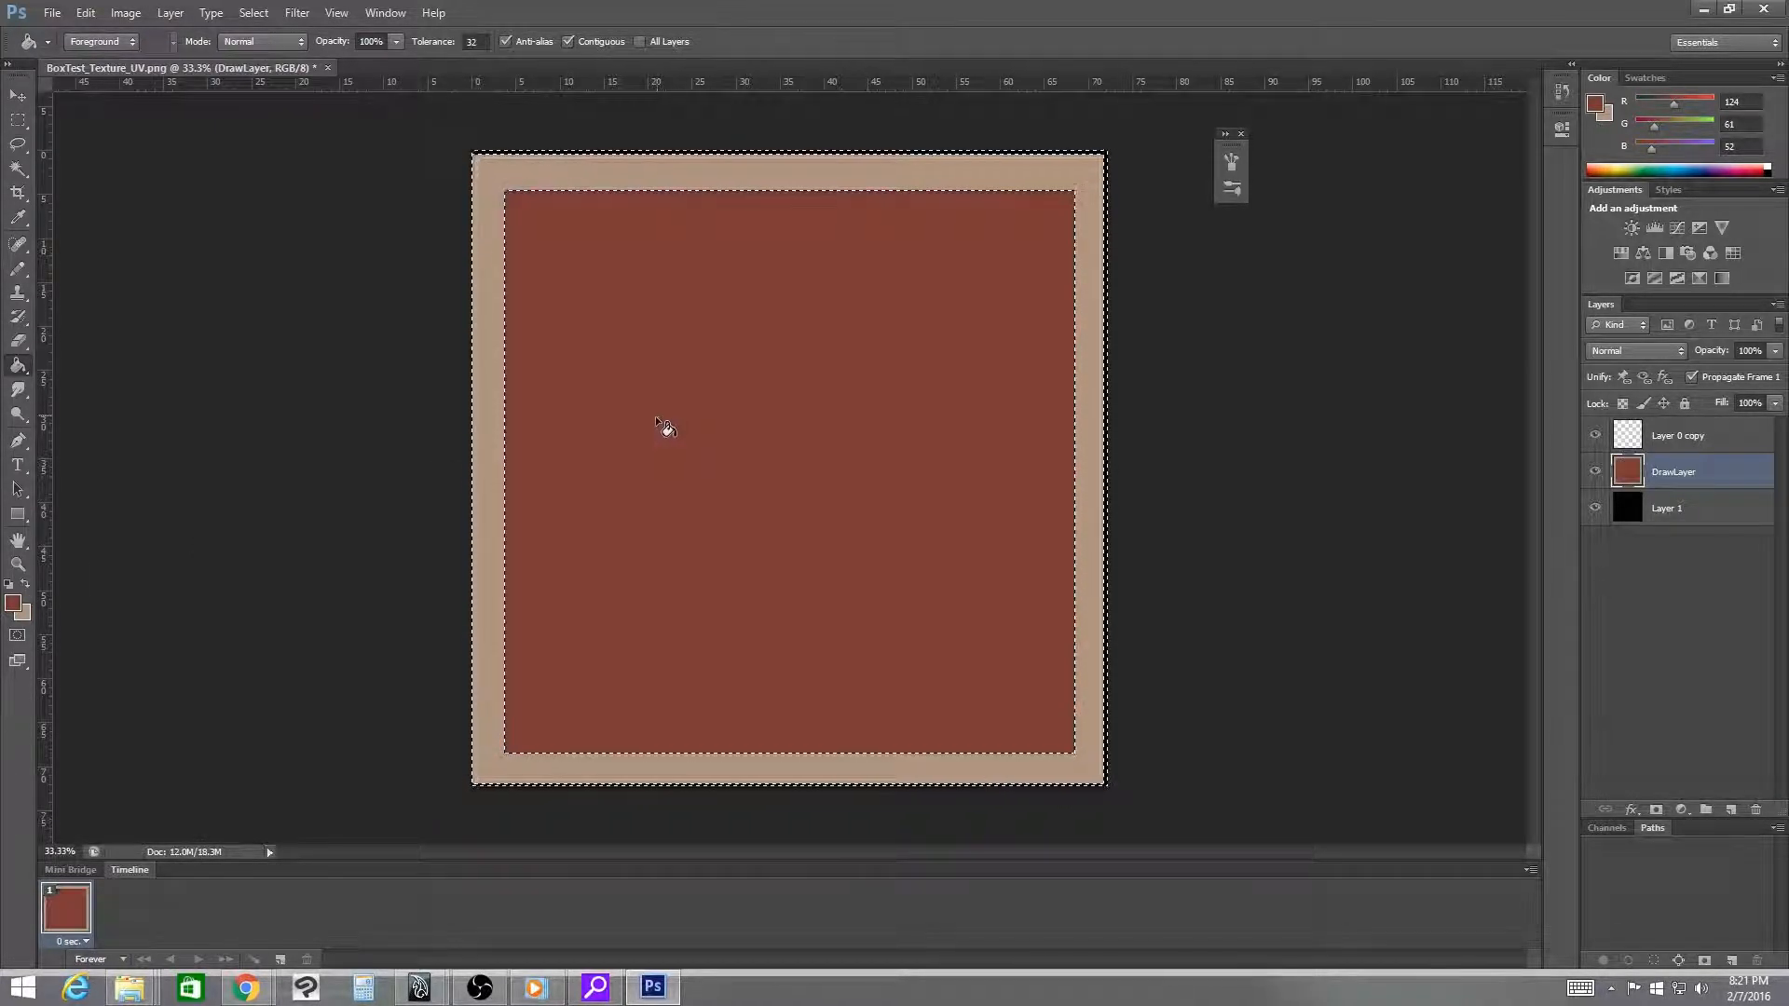
click(13, 603)
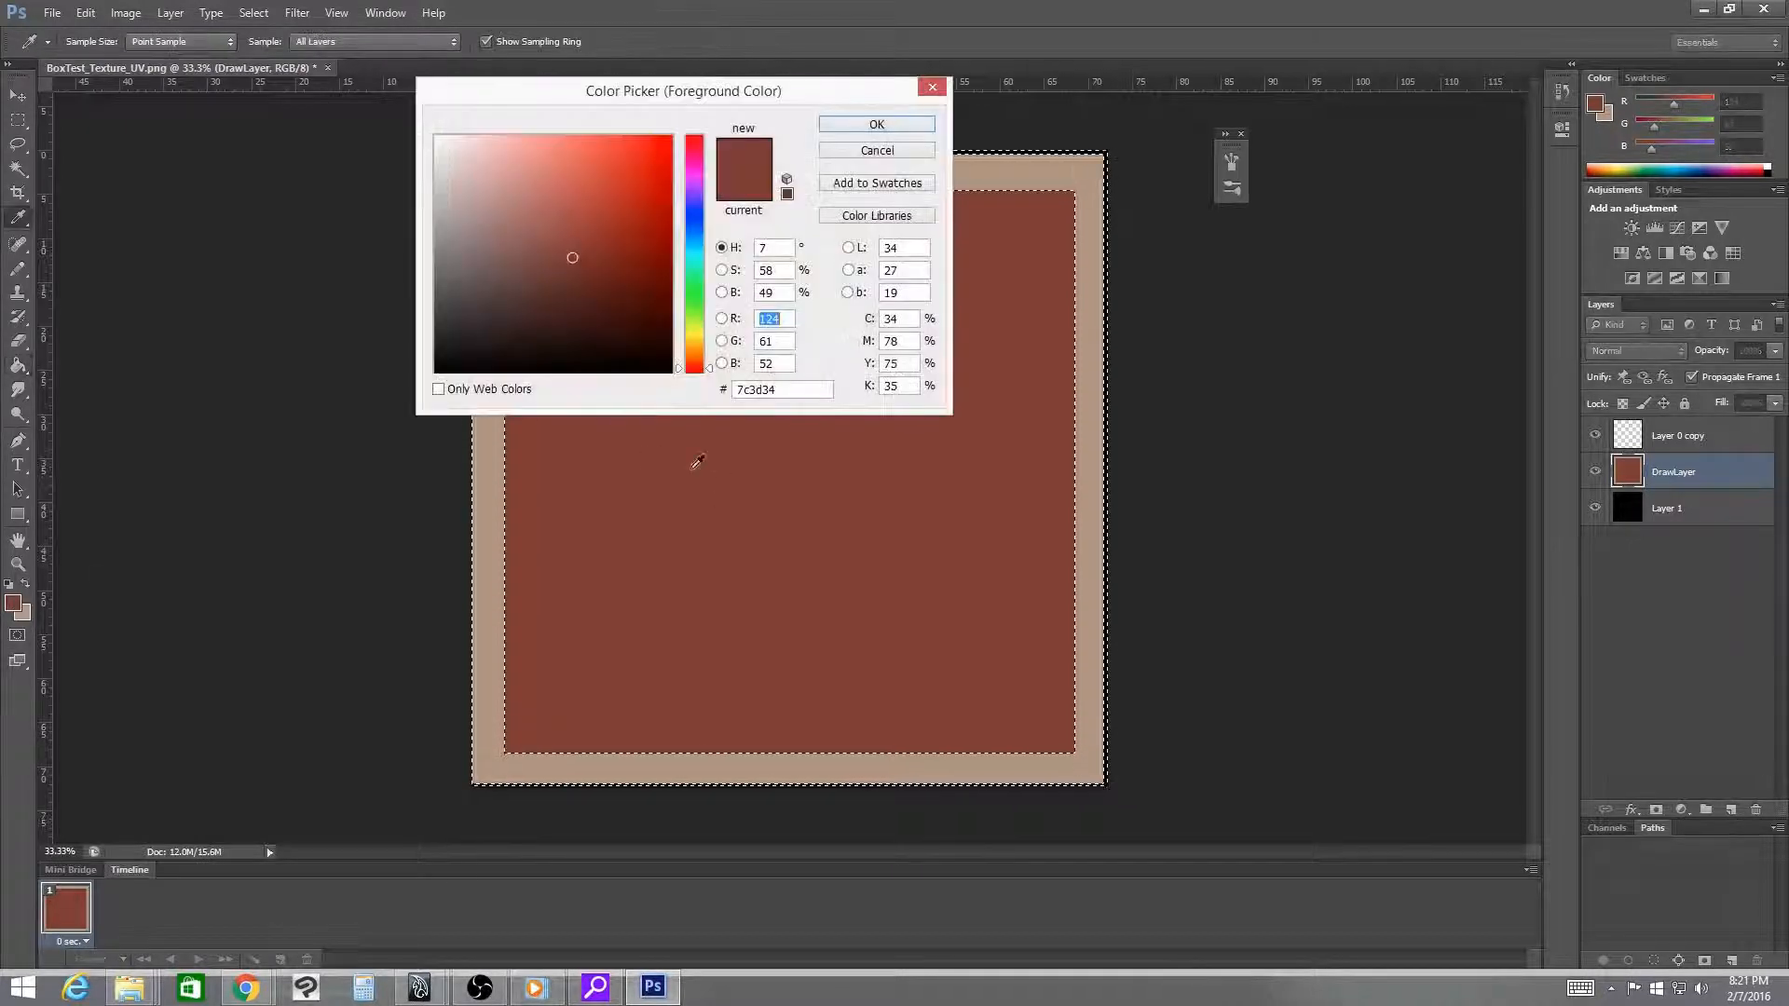
drag(565, 290, 554, 298)
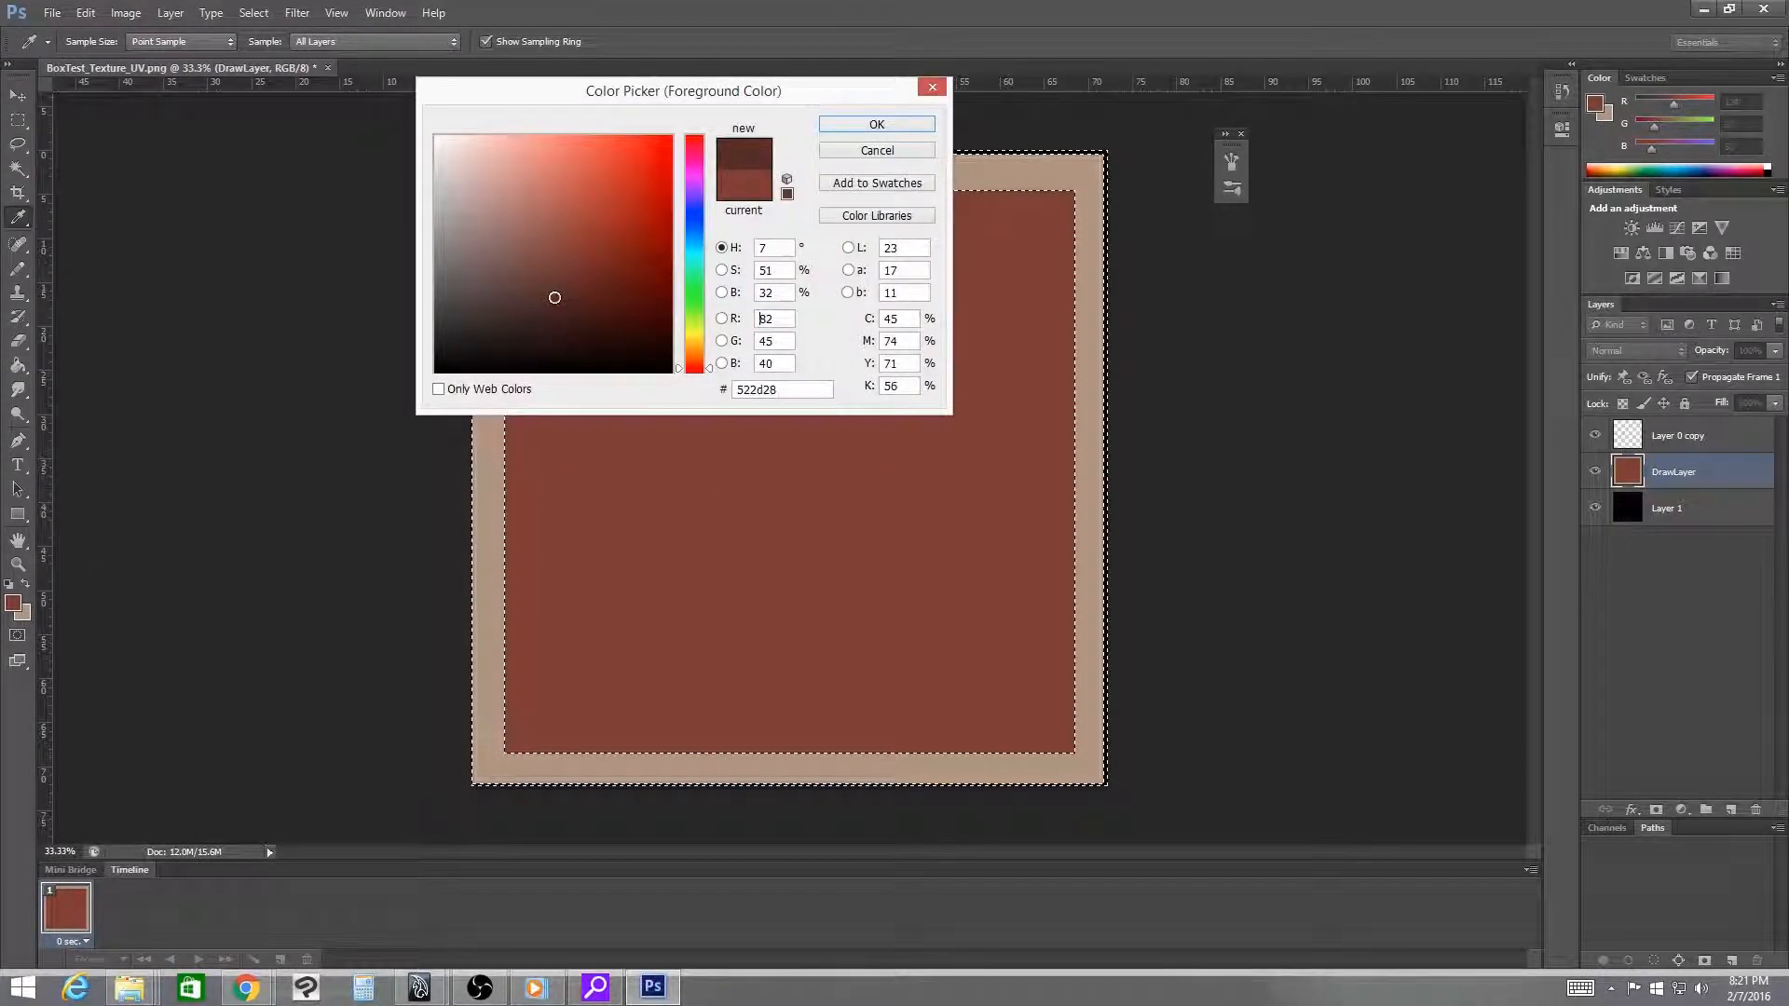
click(826, 128)
click(794, 421)
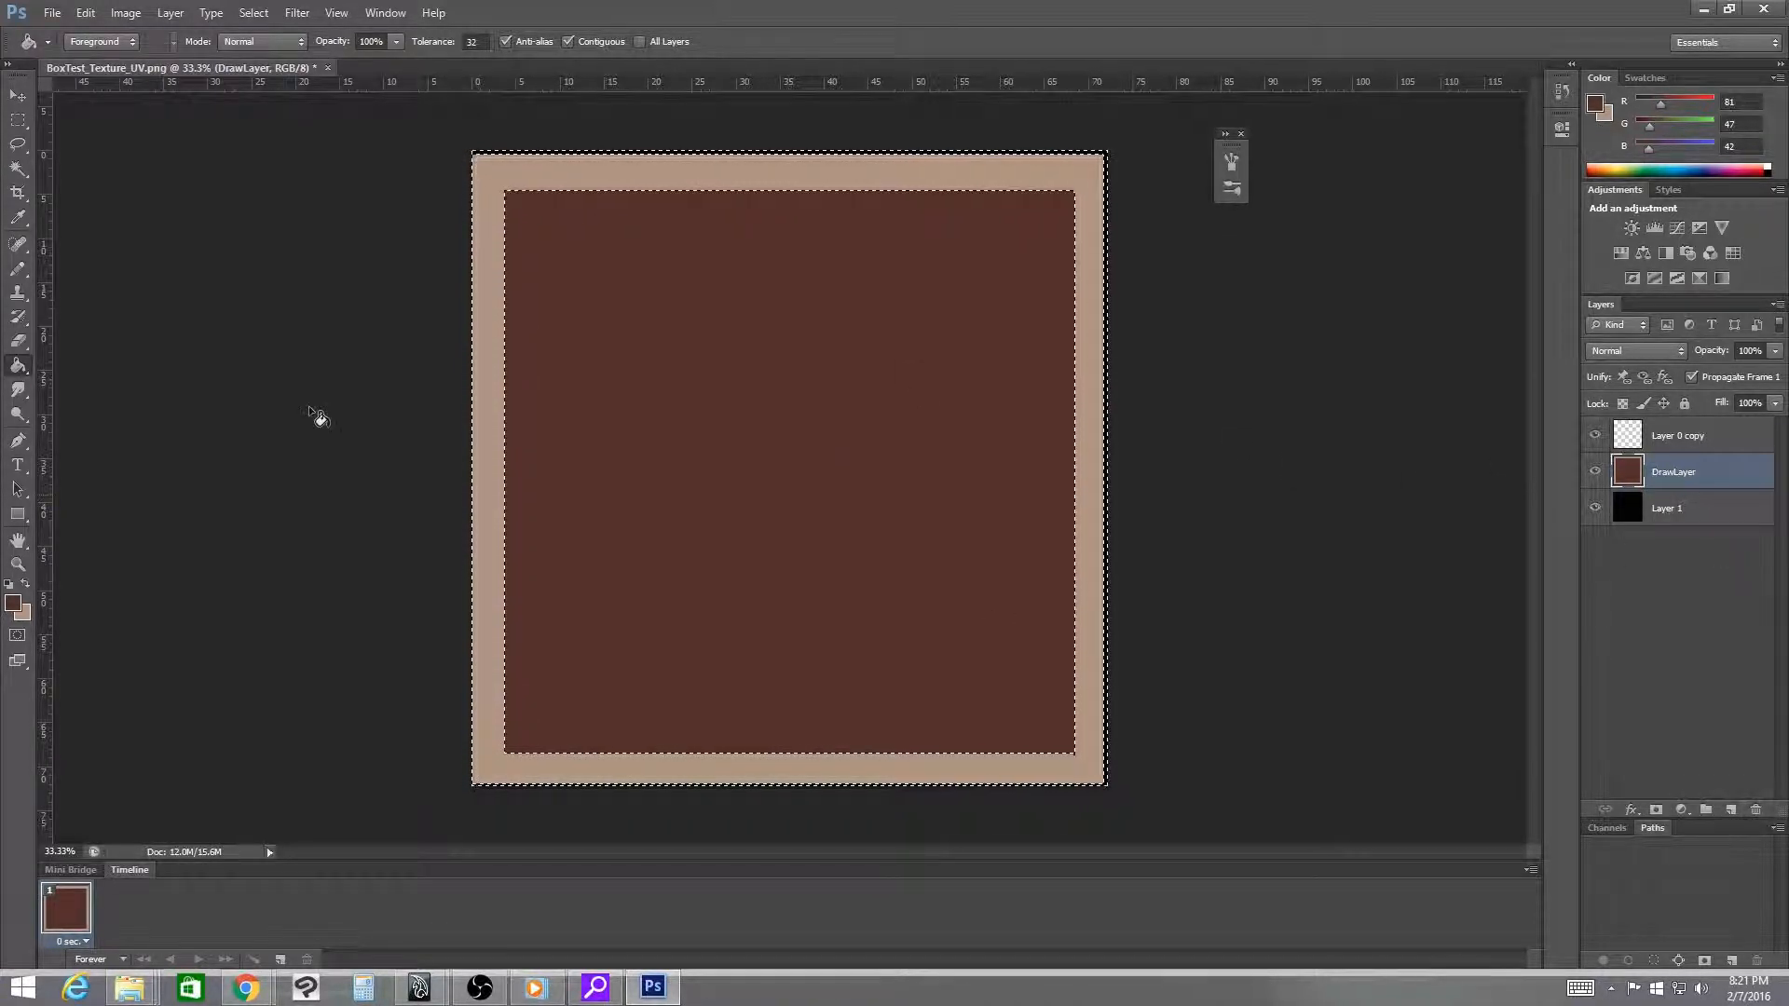
- Switch to the Gradient tool and choose the Foreground to Transparent gradient preset
click(132, 41)
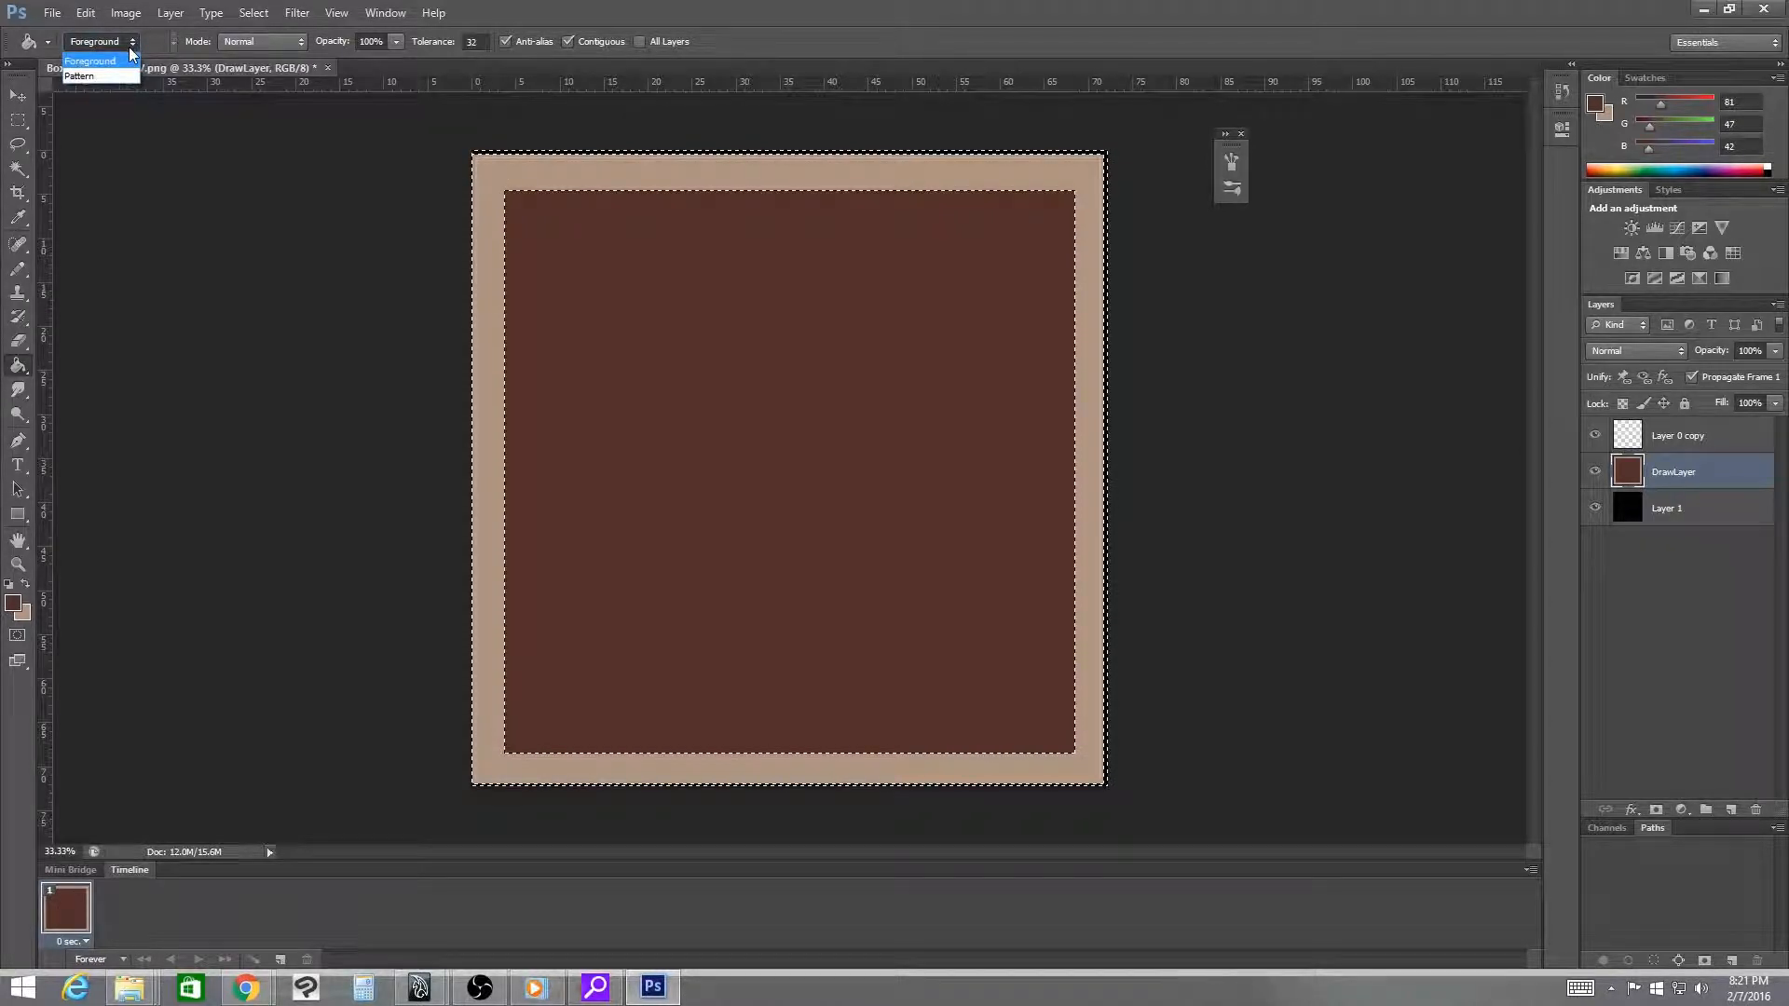
click(129, 46)
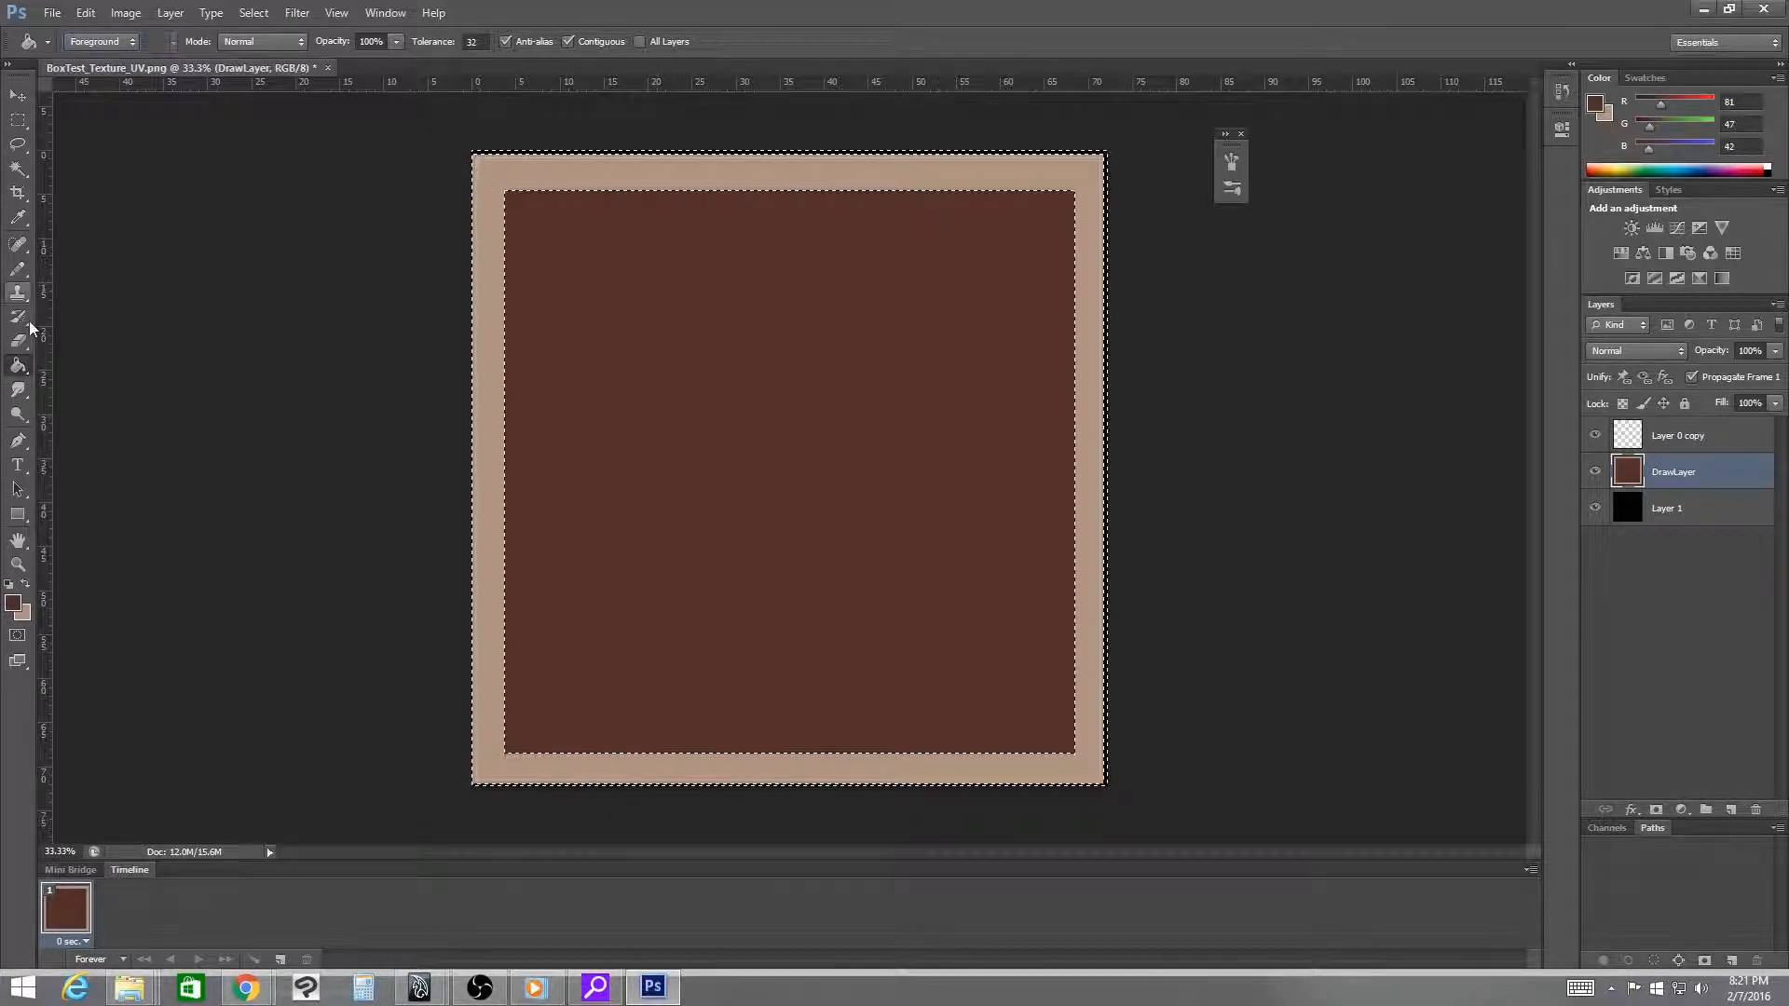
right_click(18, 365)
click(79, 366)
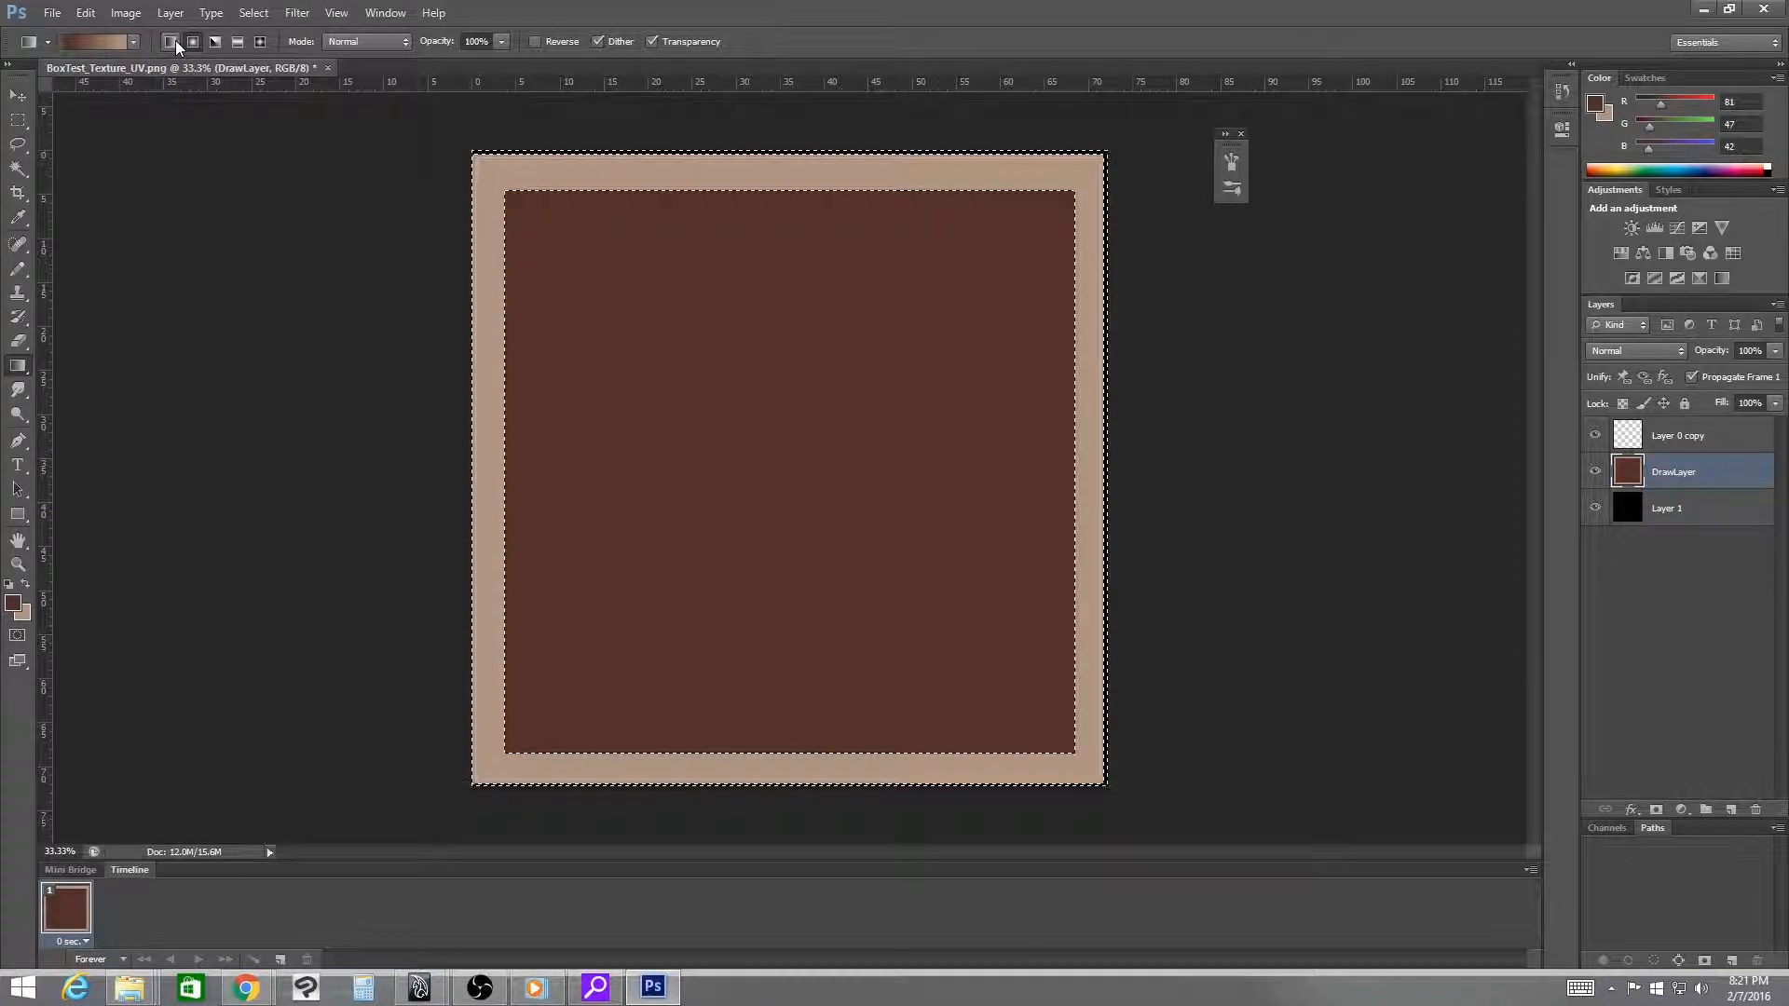
click(125, 41)
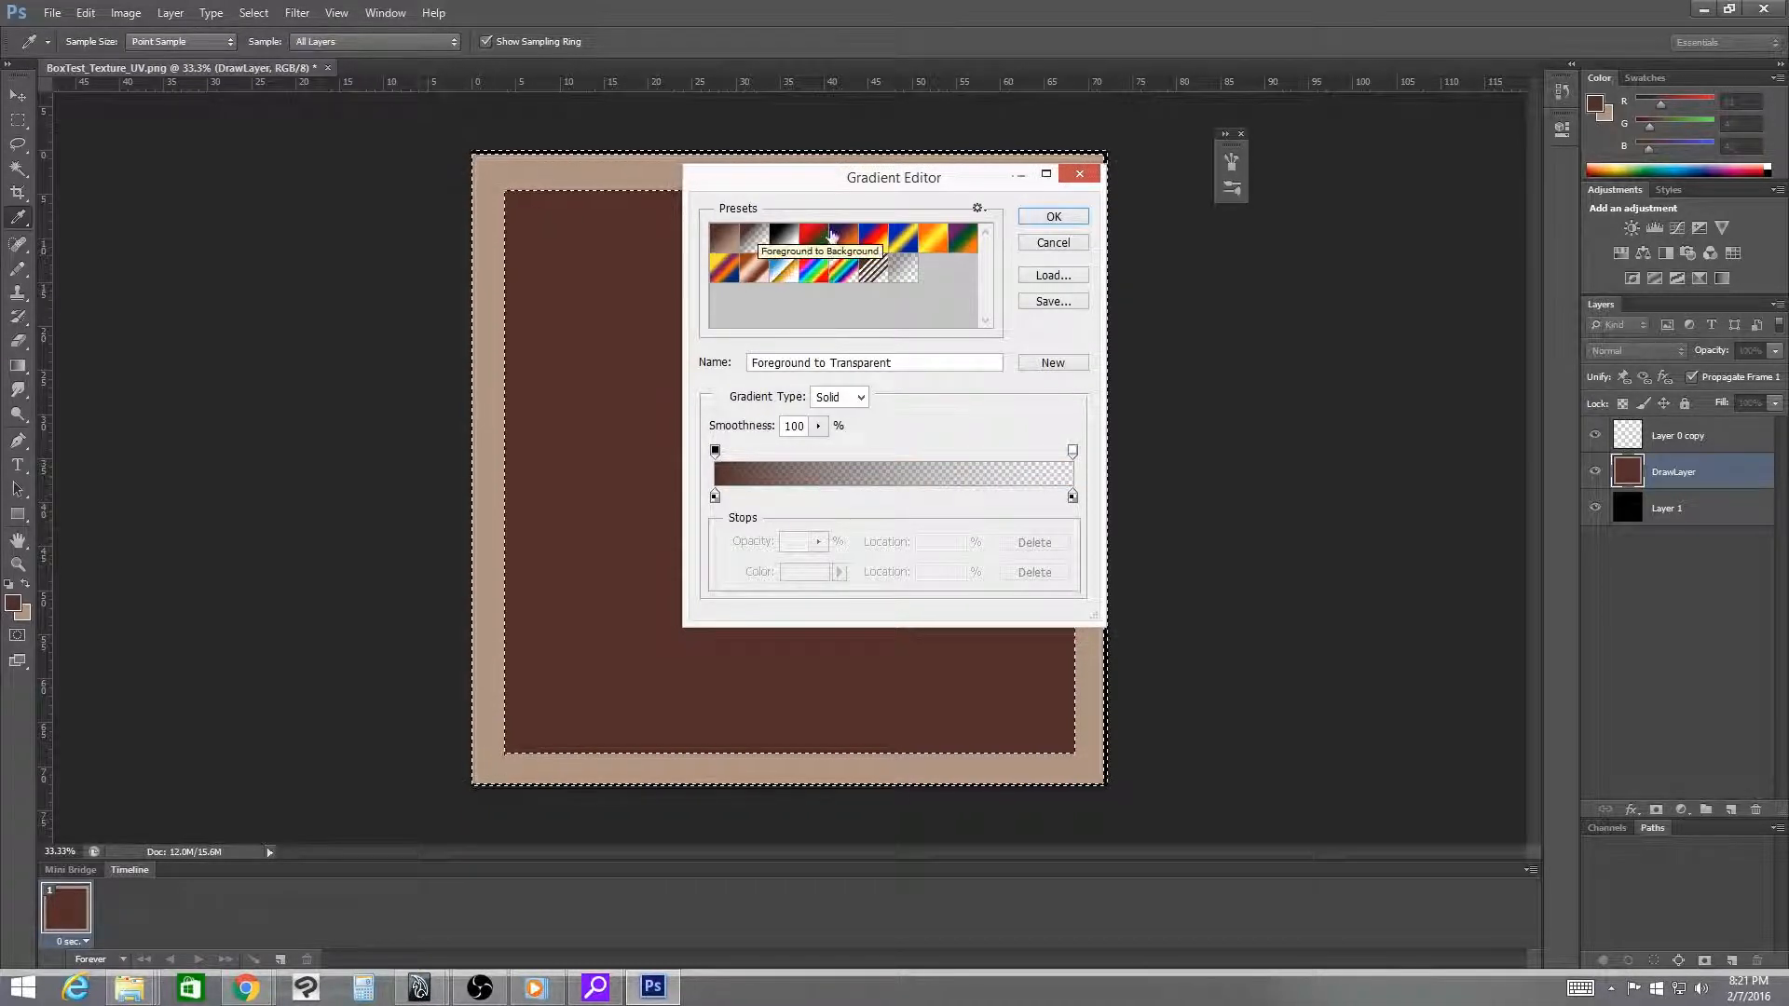
click(1060, 218)
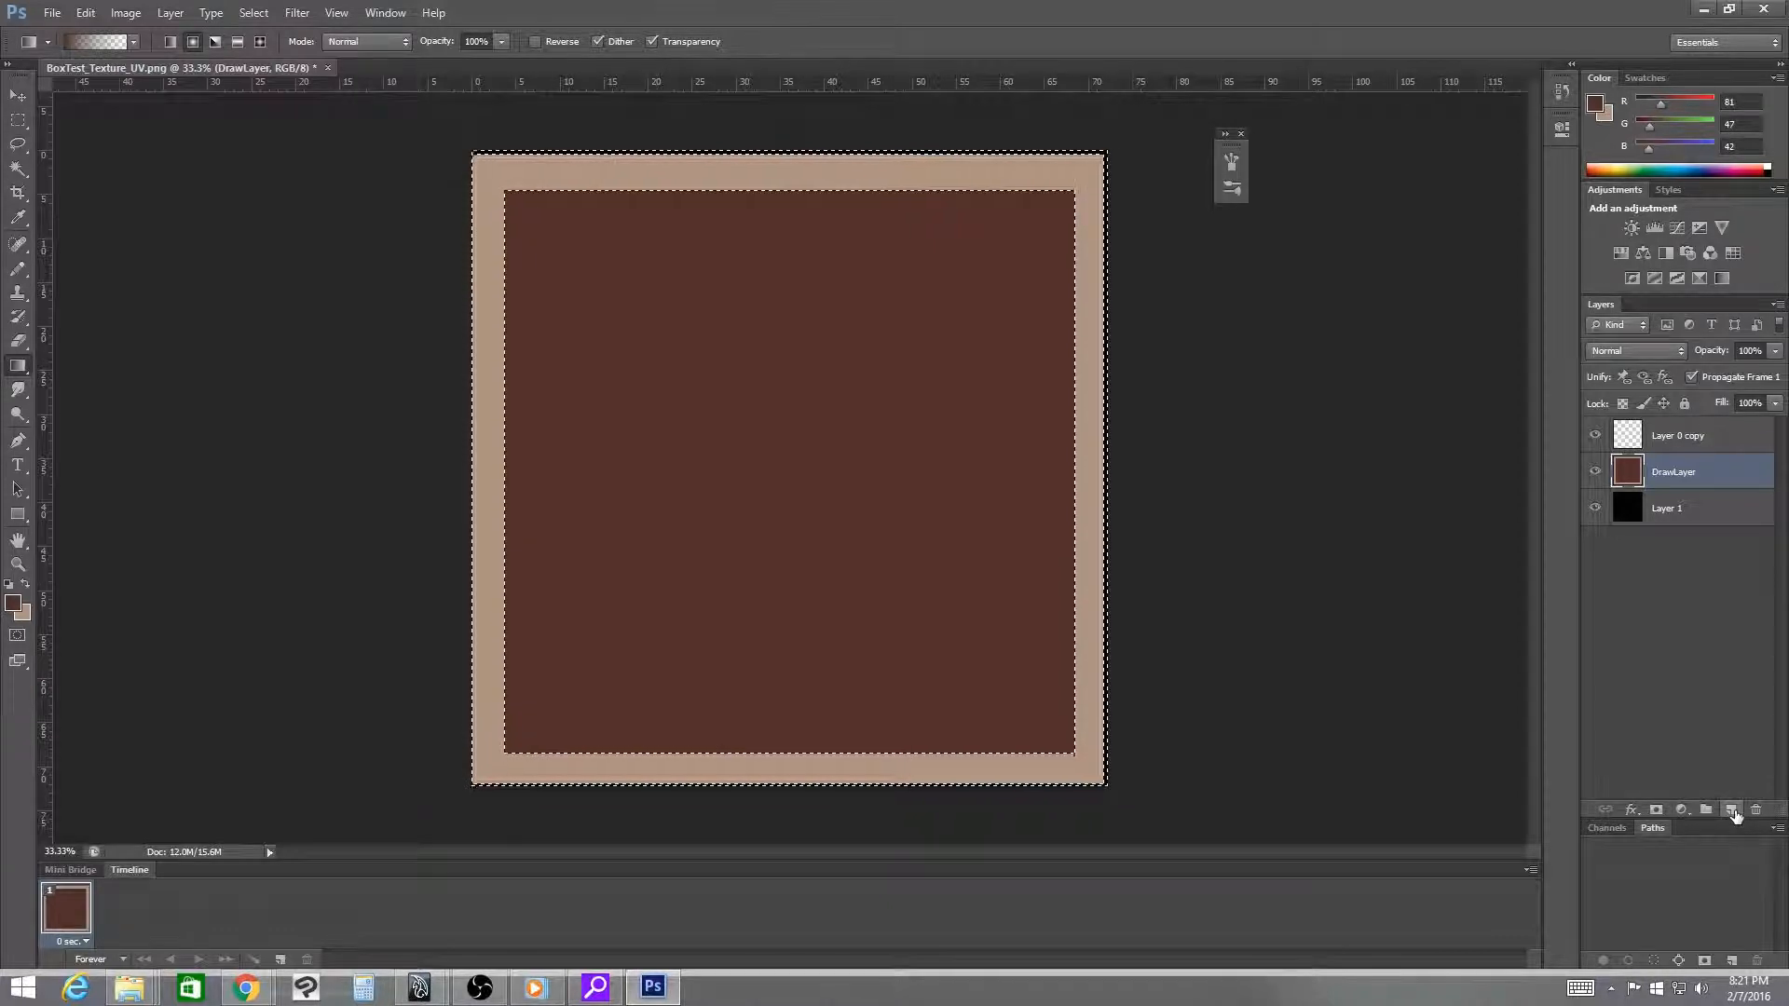
- Add a new Multiply layer above DrawLayer and shade the inner square's upper corners with dark brown radial gradients
click(1732, 811)
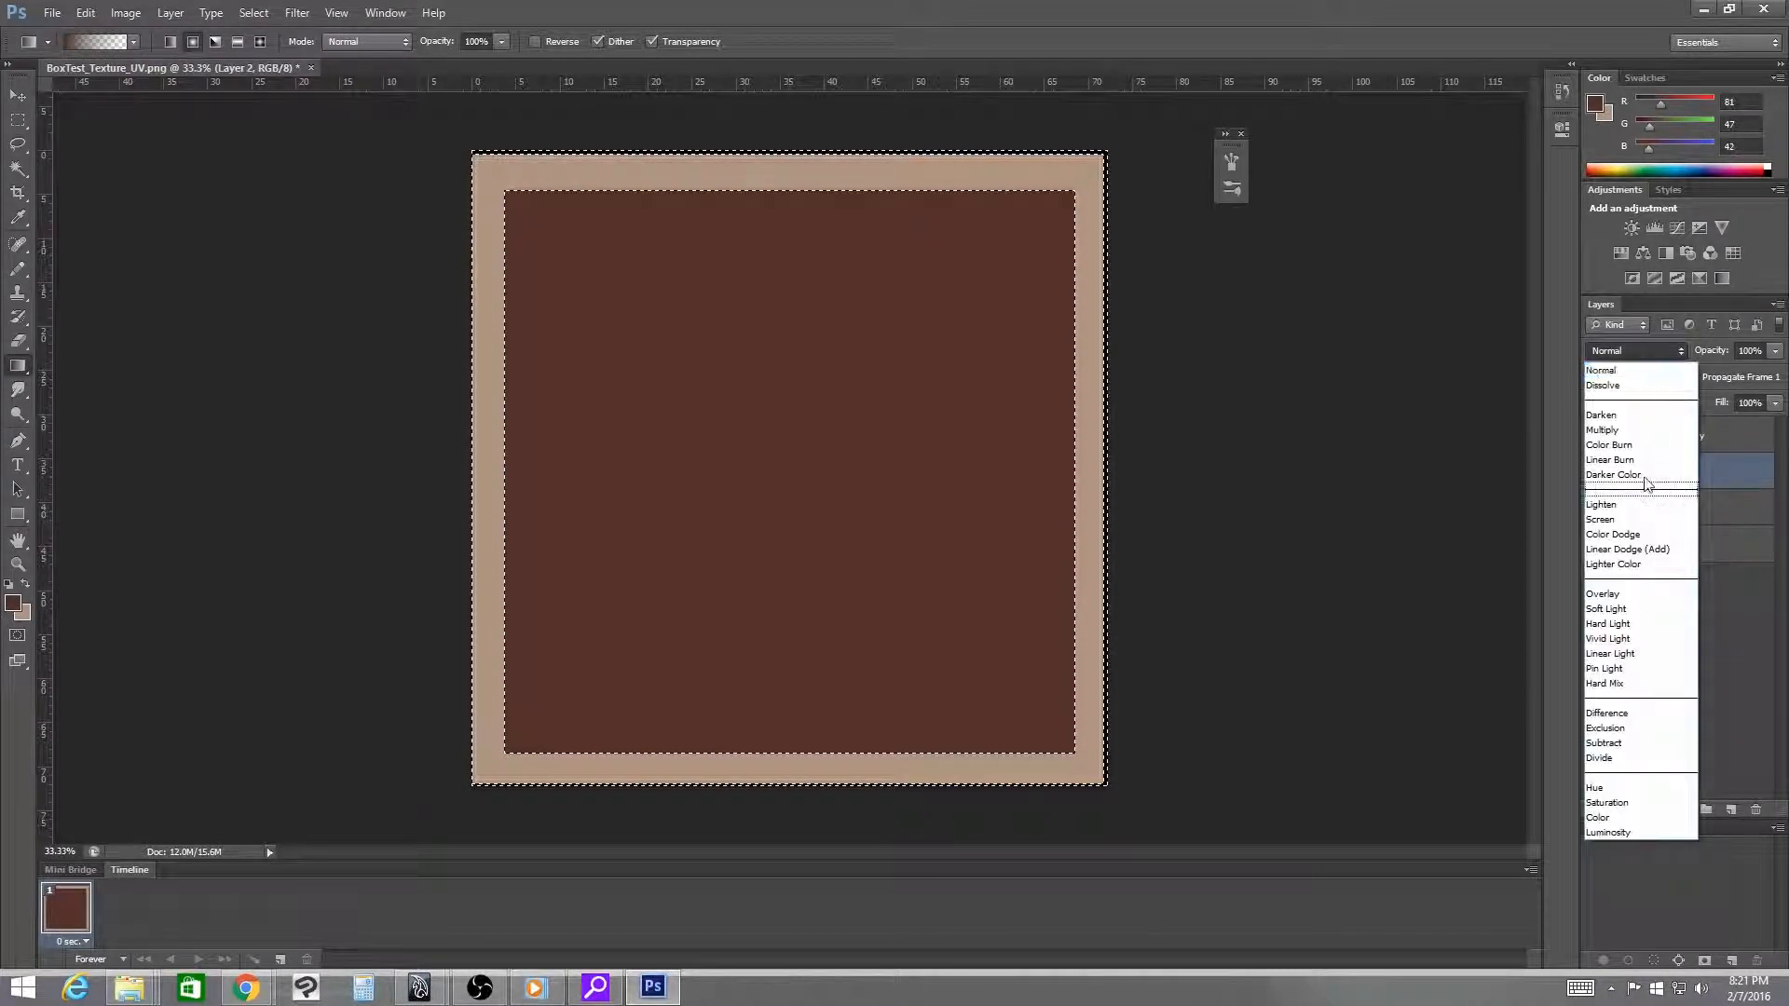
click(1602, 430)
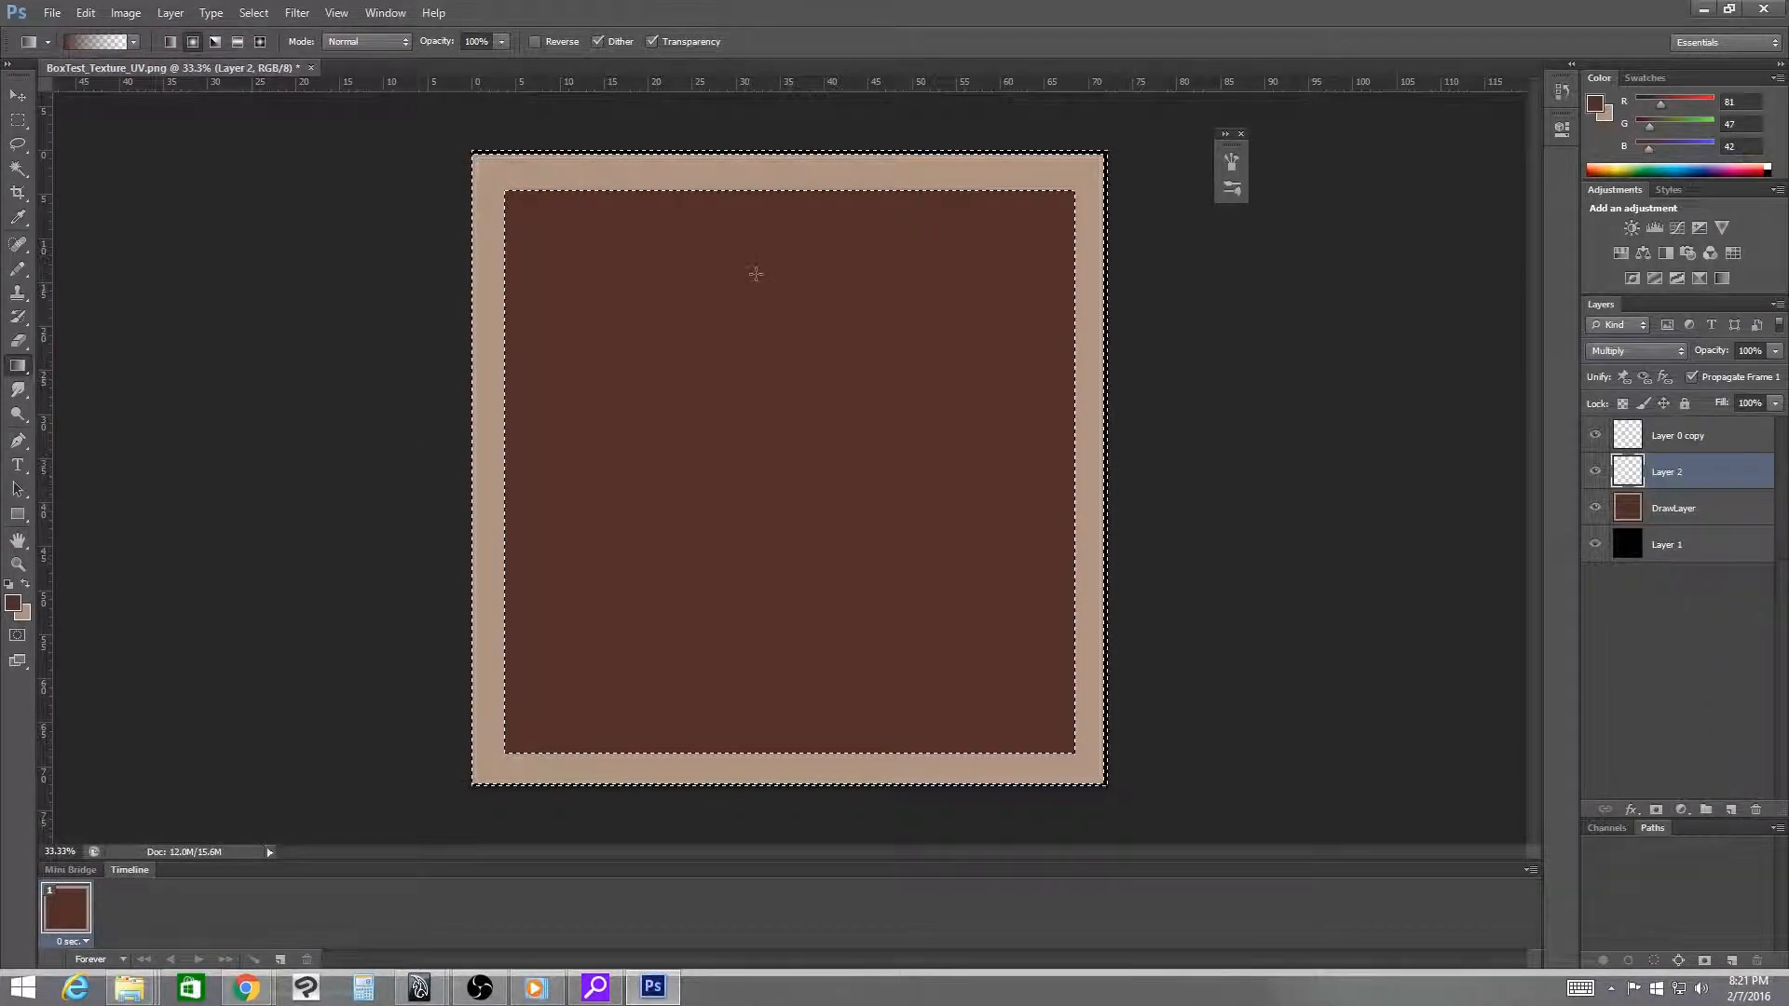
mouse_move(788, 476)
mouse_down()
mouse_move(767, 509)
mouse_move(551, 203)
mouse_up()
drag(698, 464, 701, 467)
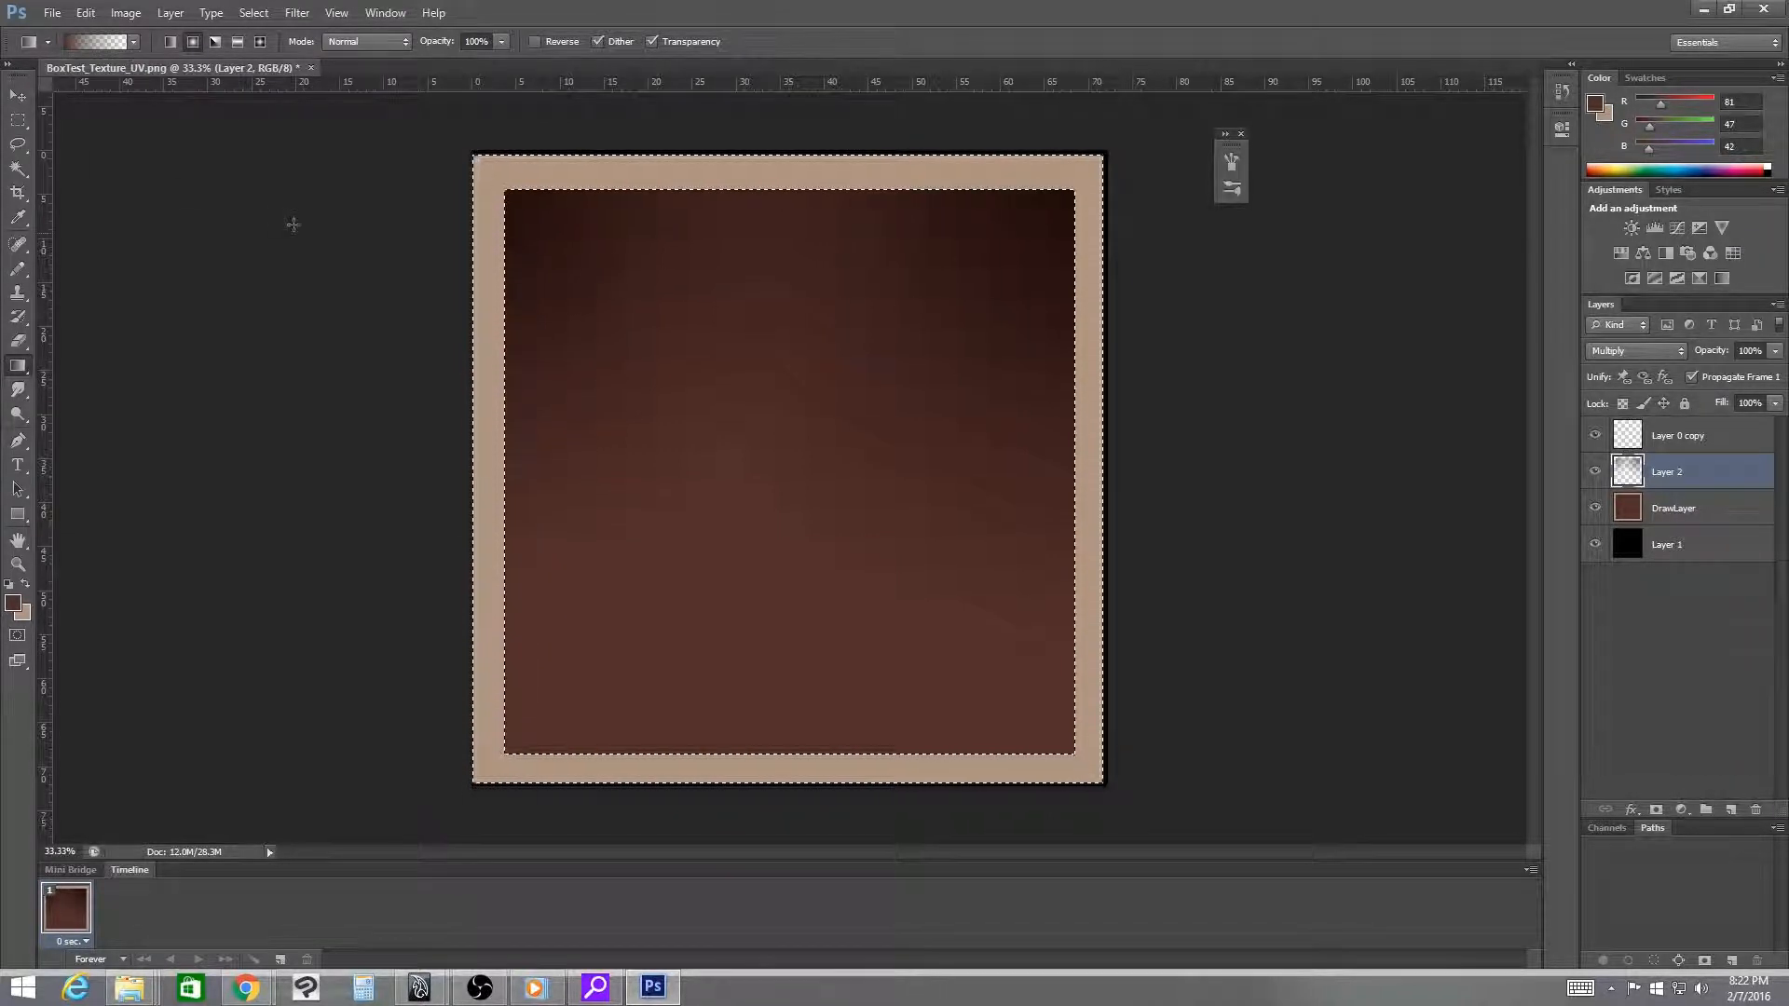
- Invert the selection to the frame and shade it on Layer 2 with a linear dark brown gradient fading upward from the bottom
click(194, 41)
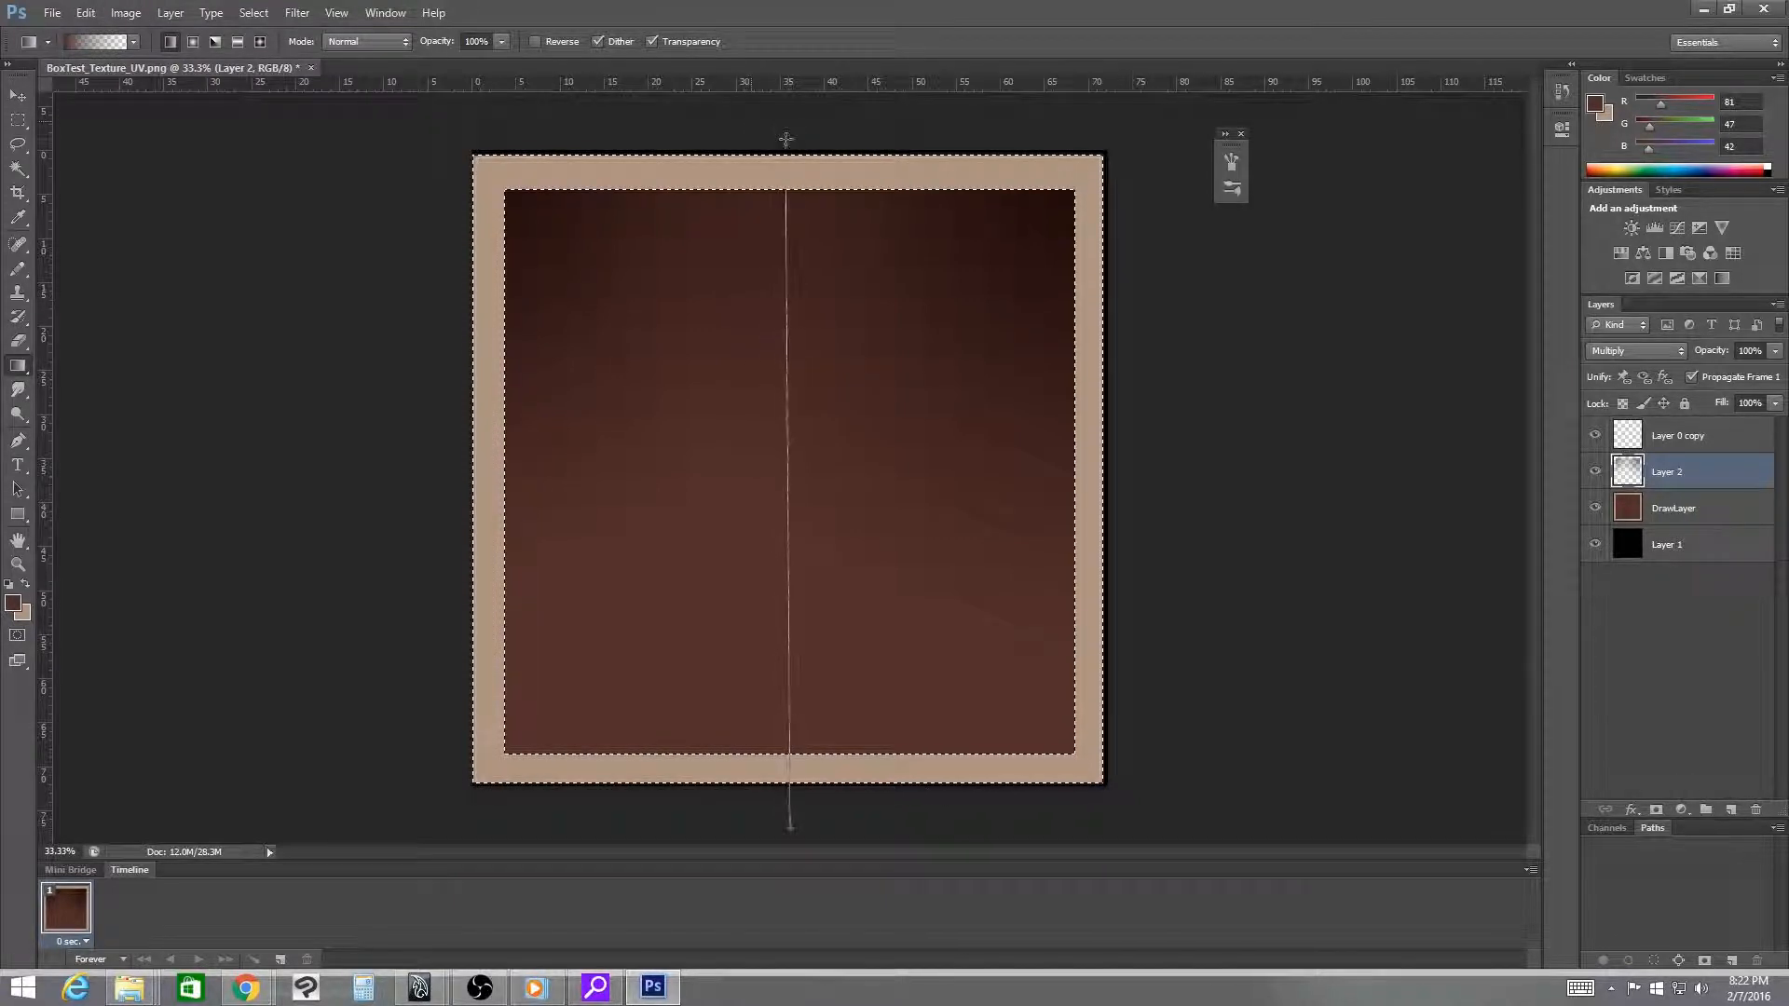
drag(792, 137, 792, 138)
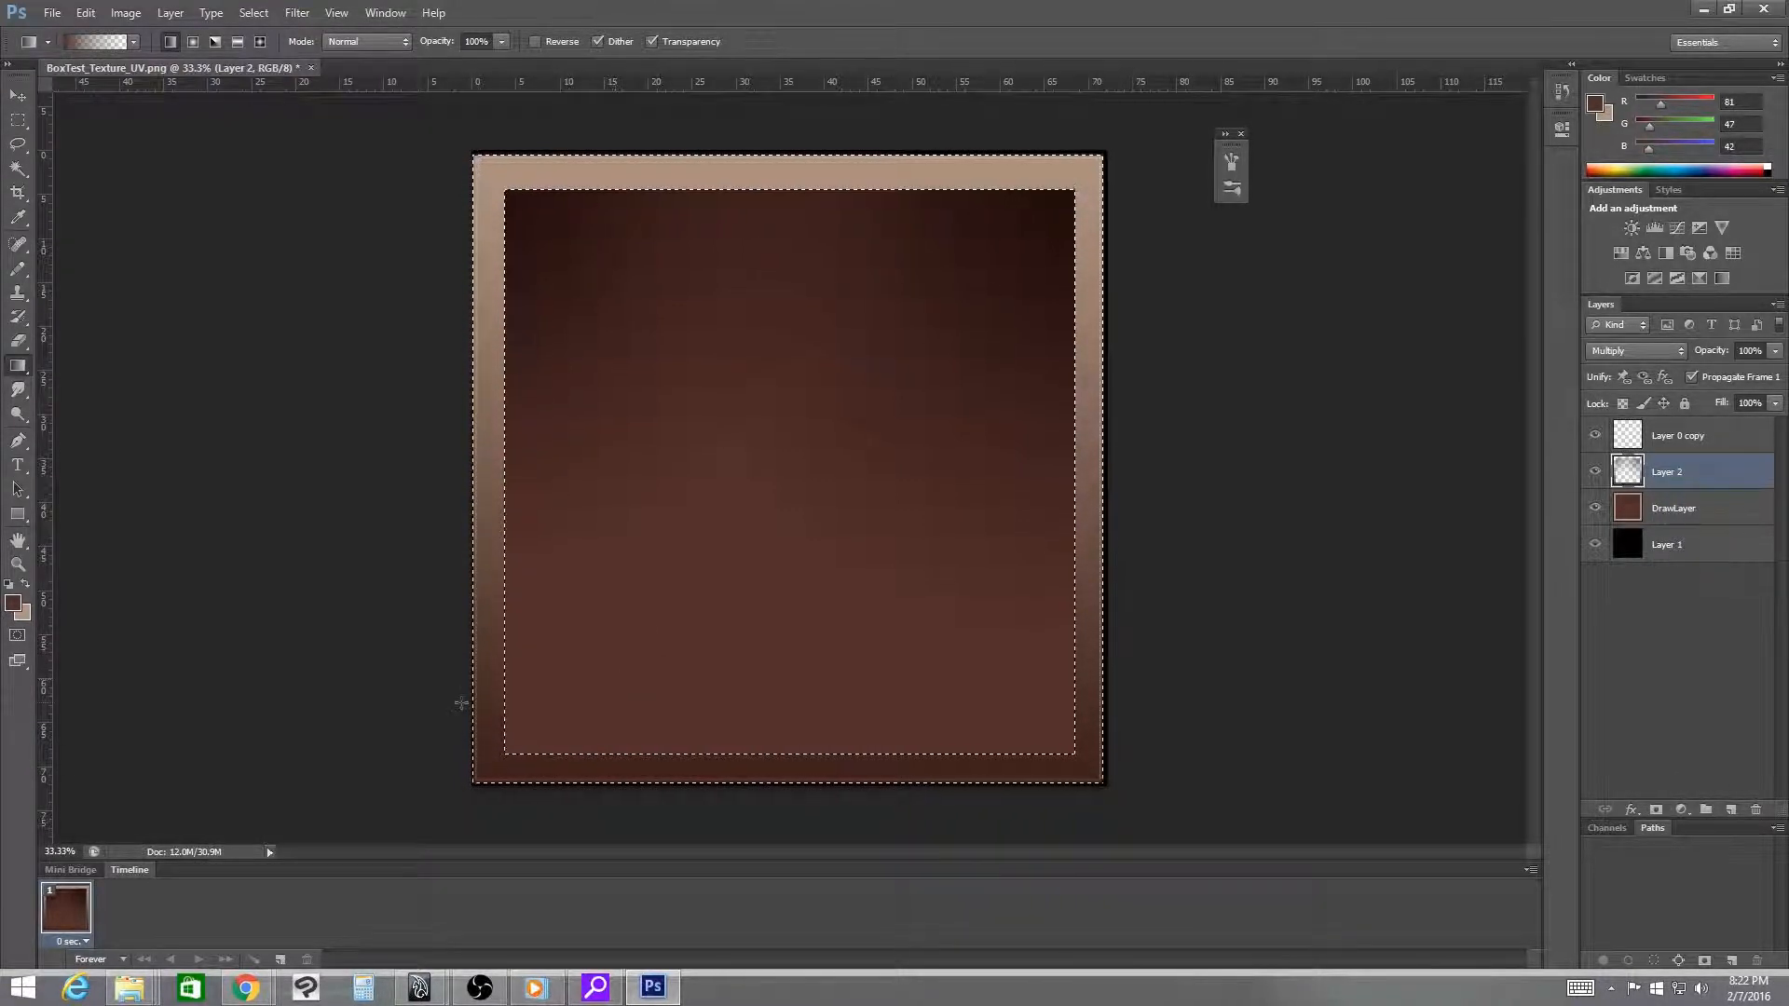
- Add a new Screen layer above Layer 2 and brighten the frame from its top with a light brown linear gradient
click(1730, 809)
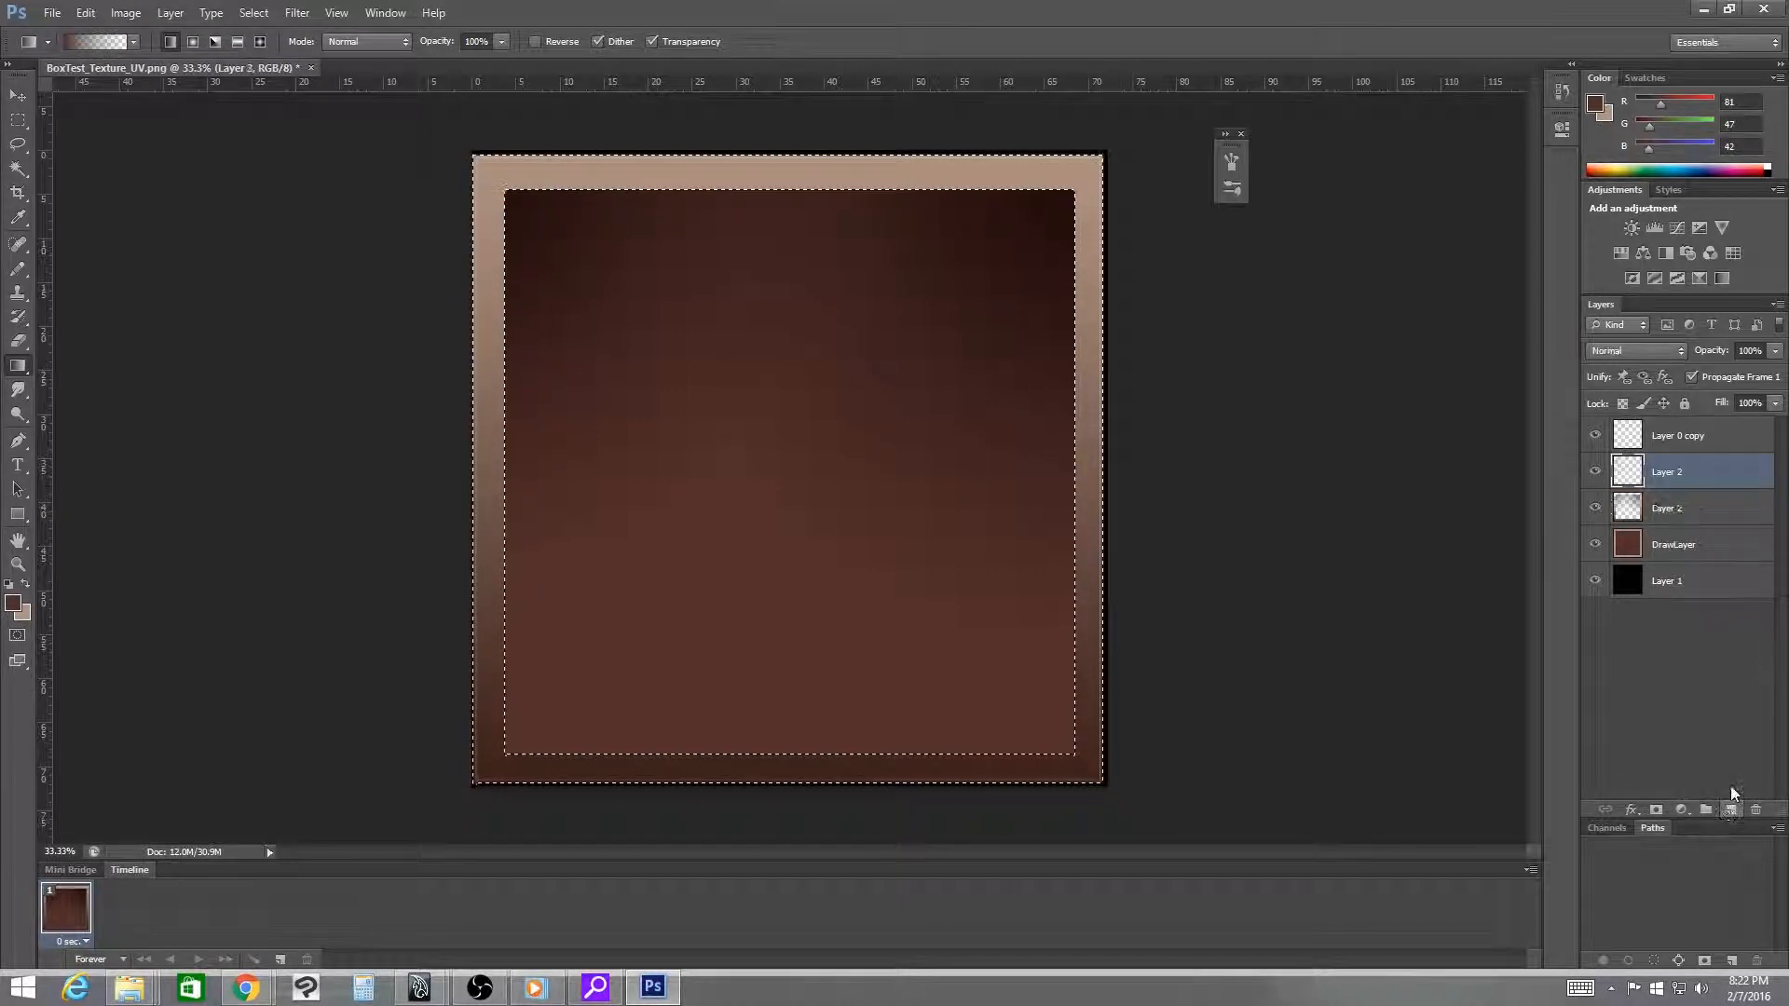
click(1660, 355)
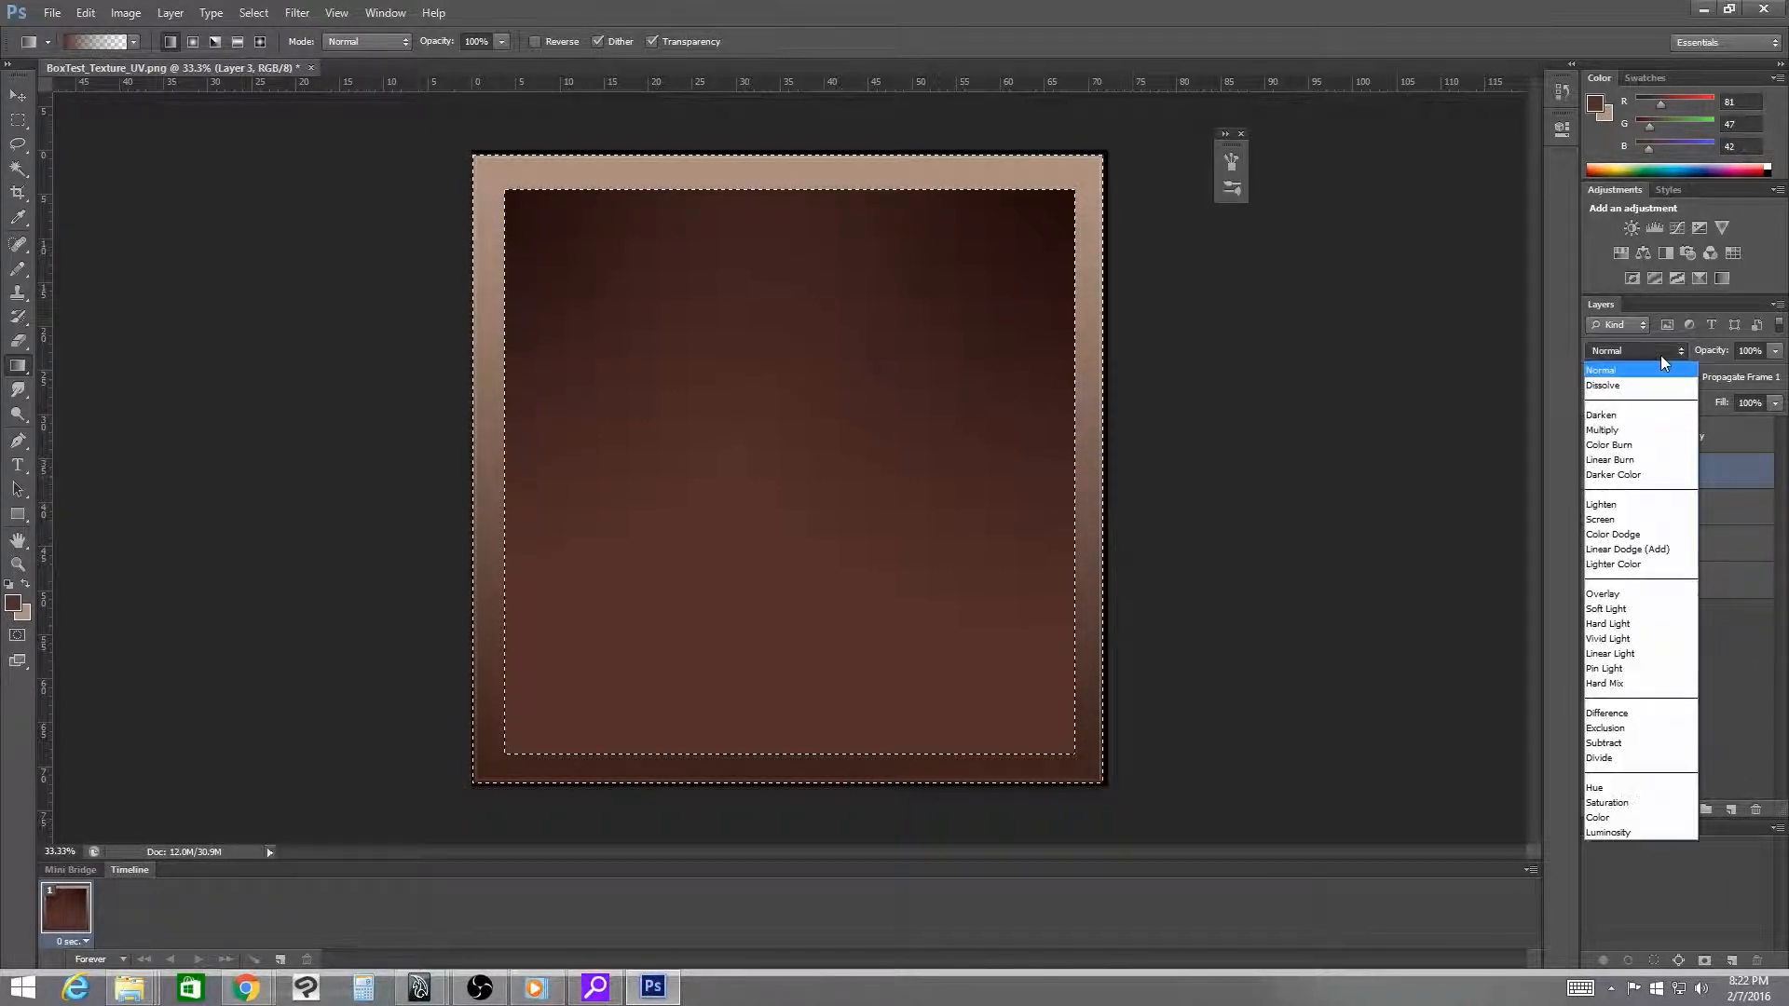
click(1607, 518)
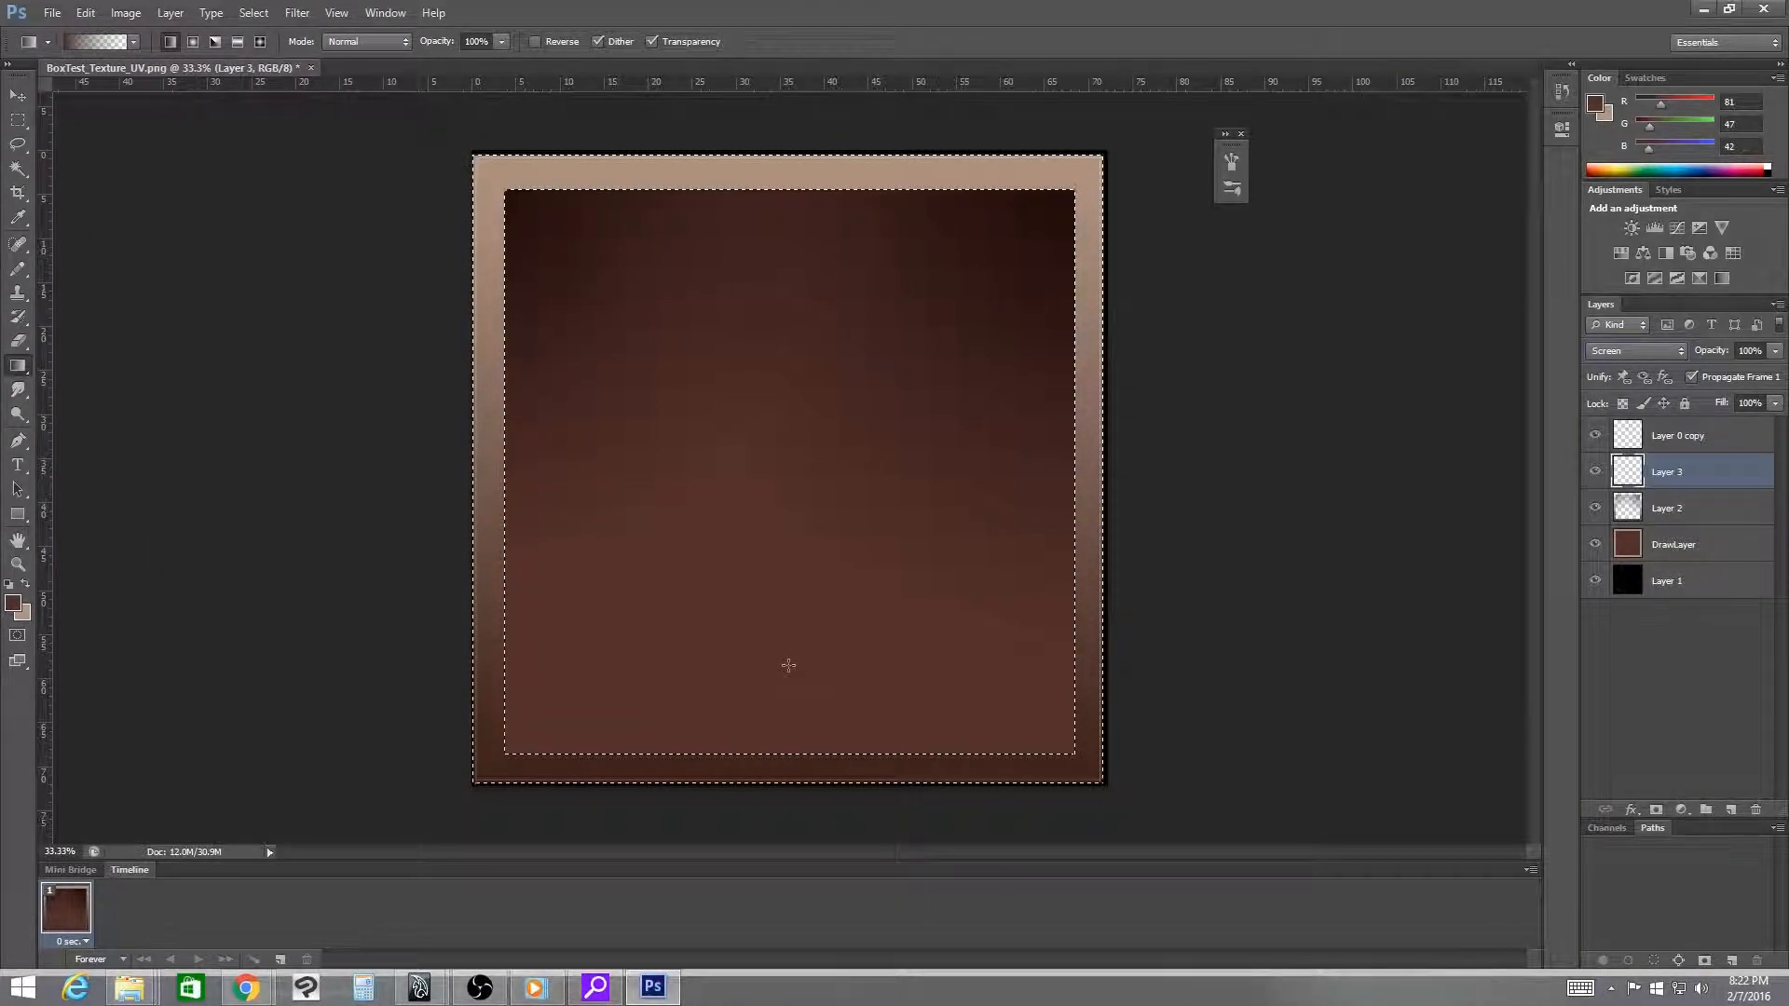
click(25, 584)
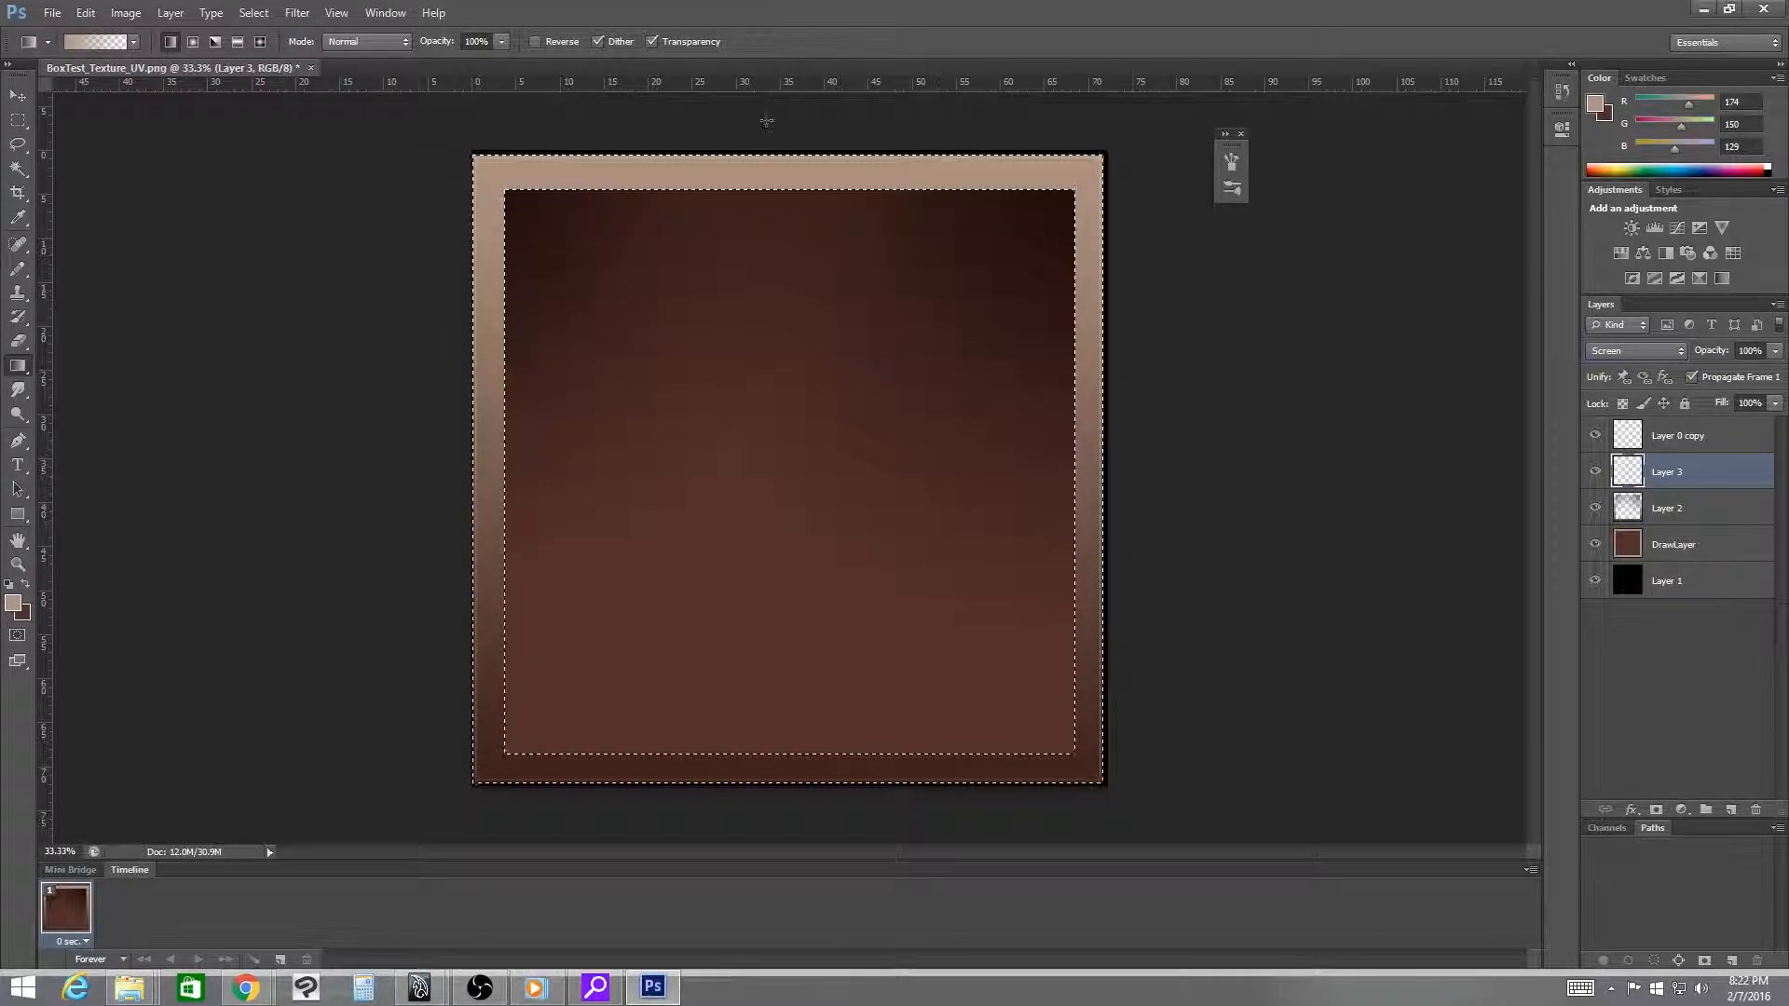
drag(766, 121, 787, 287)
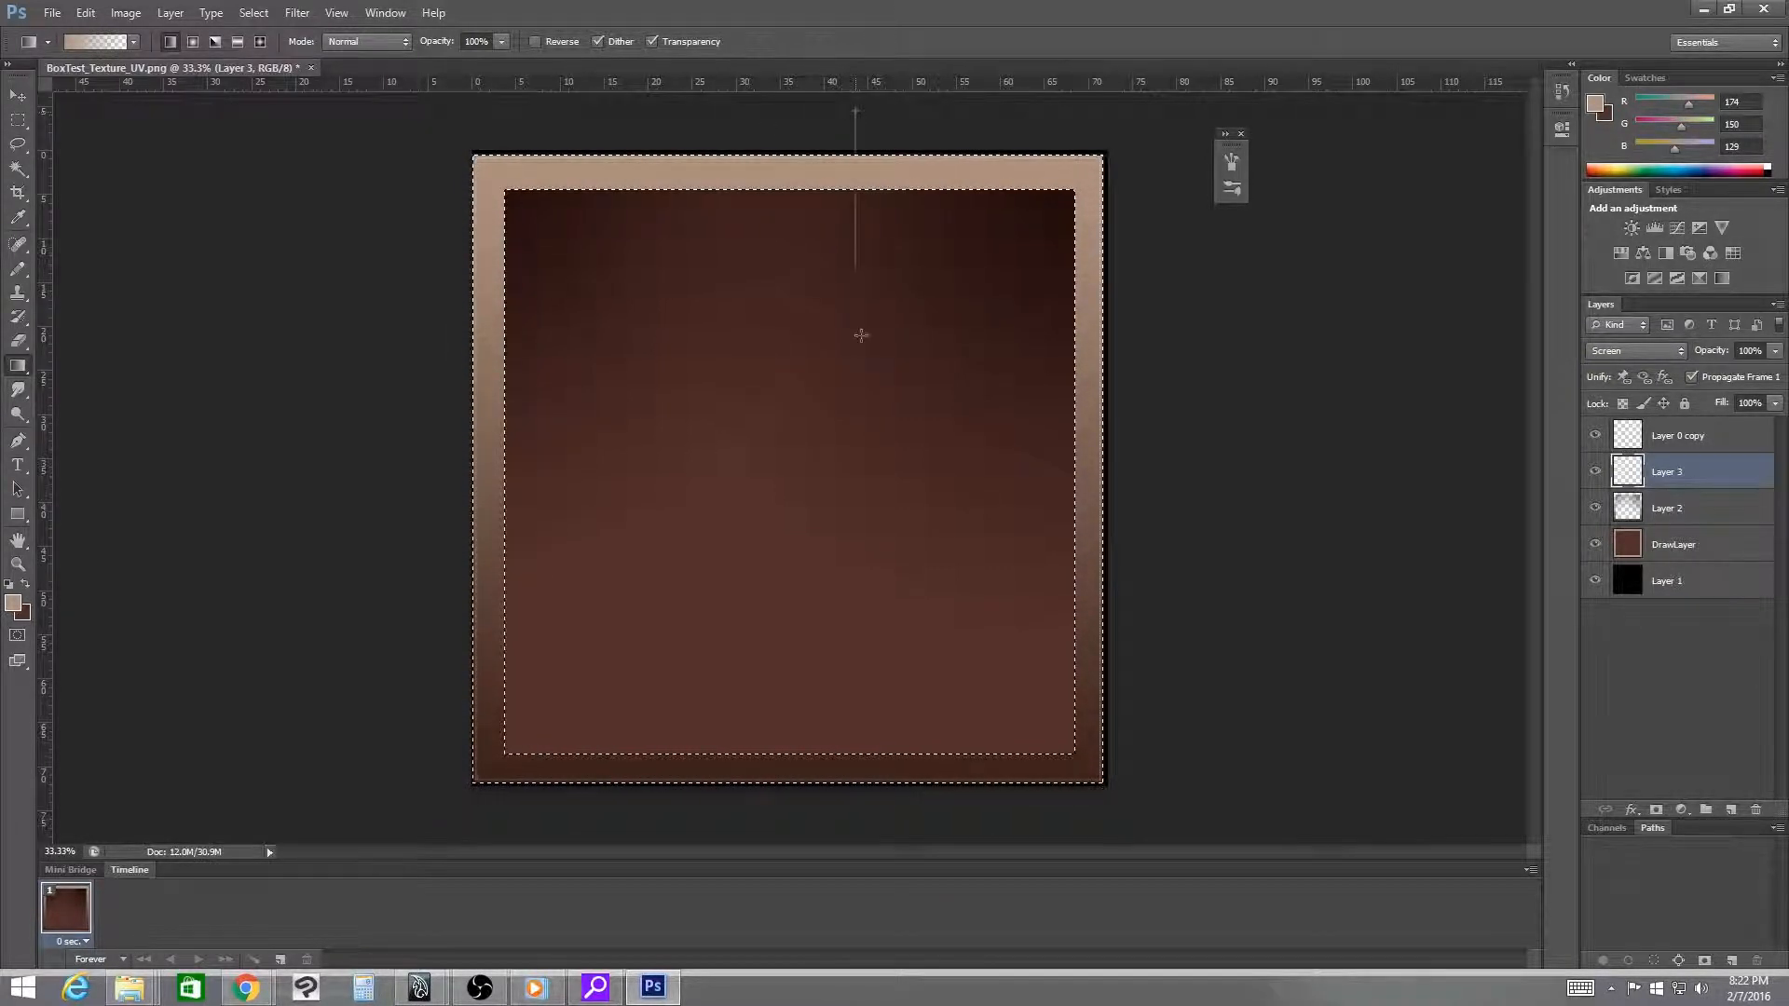
drag(861, 335, 859, 457)
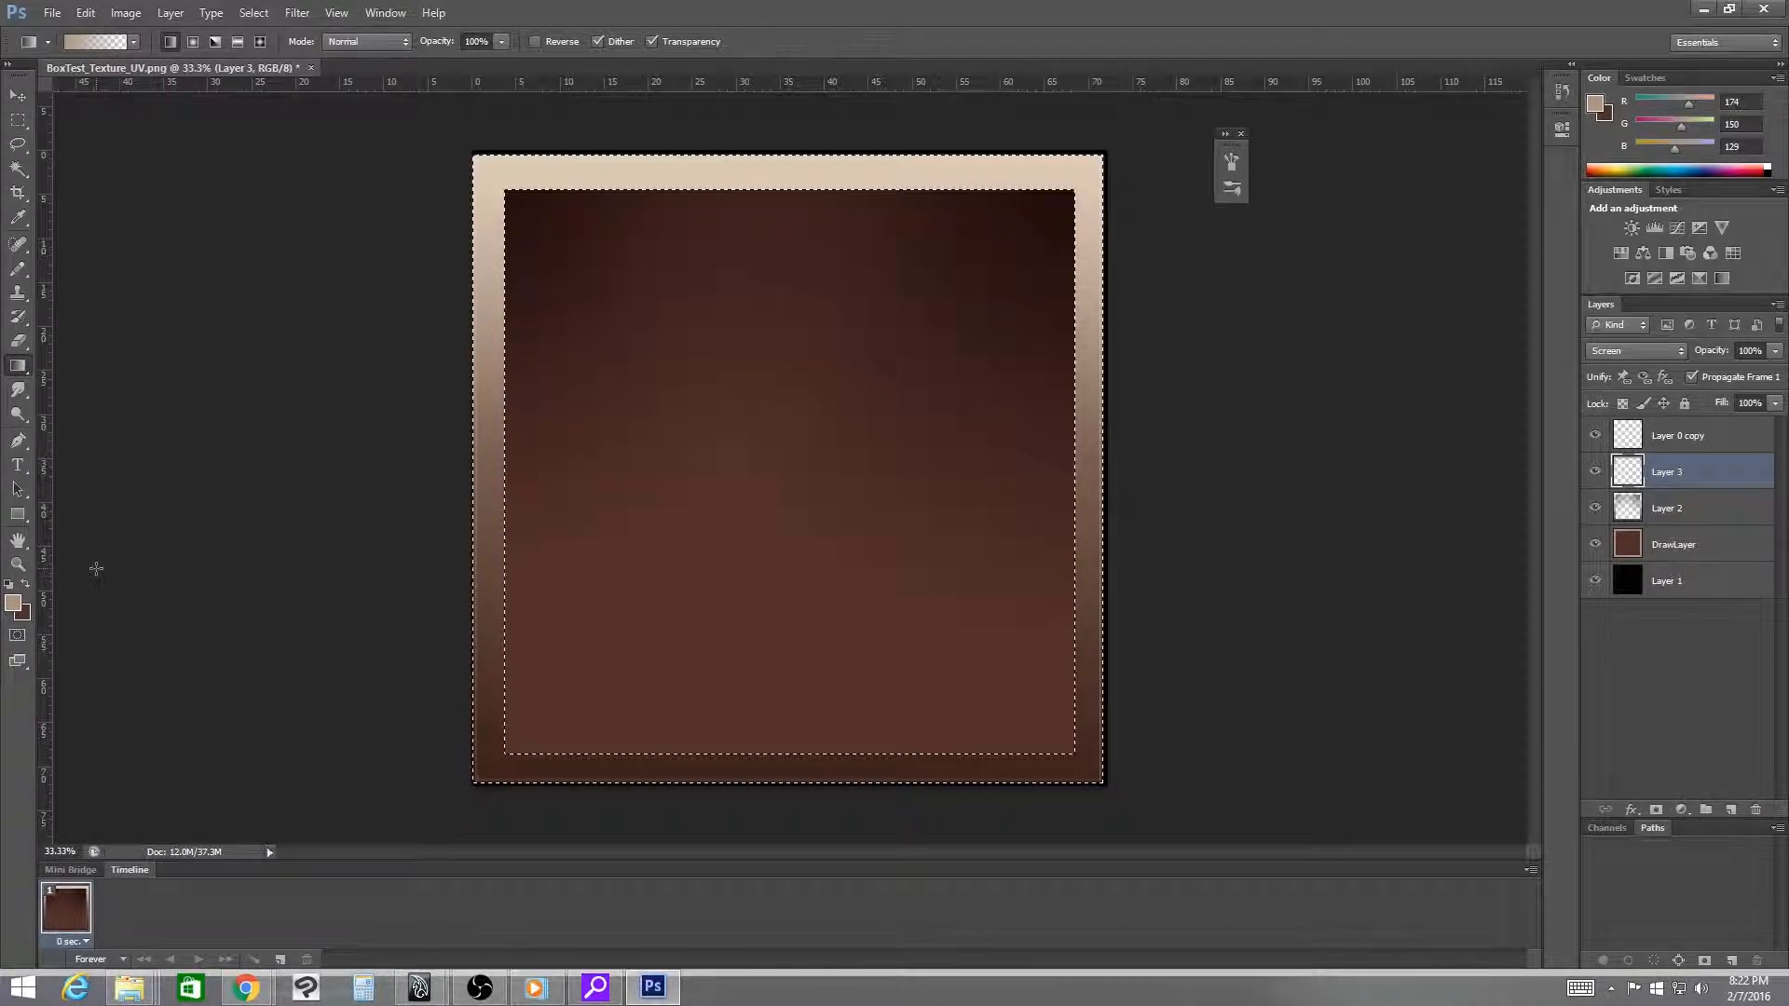
- Swap the foreground colour back to dark brown and invert the selection to the inner square
click(27, 583)
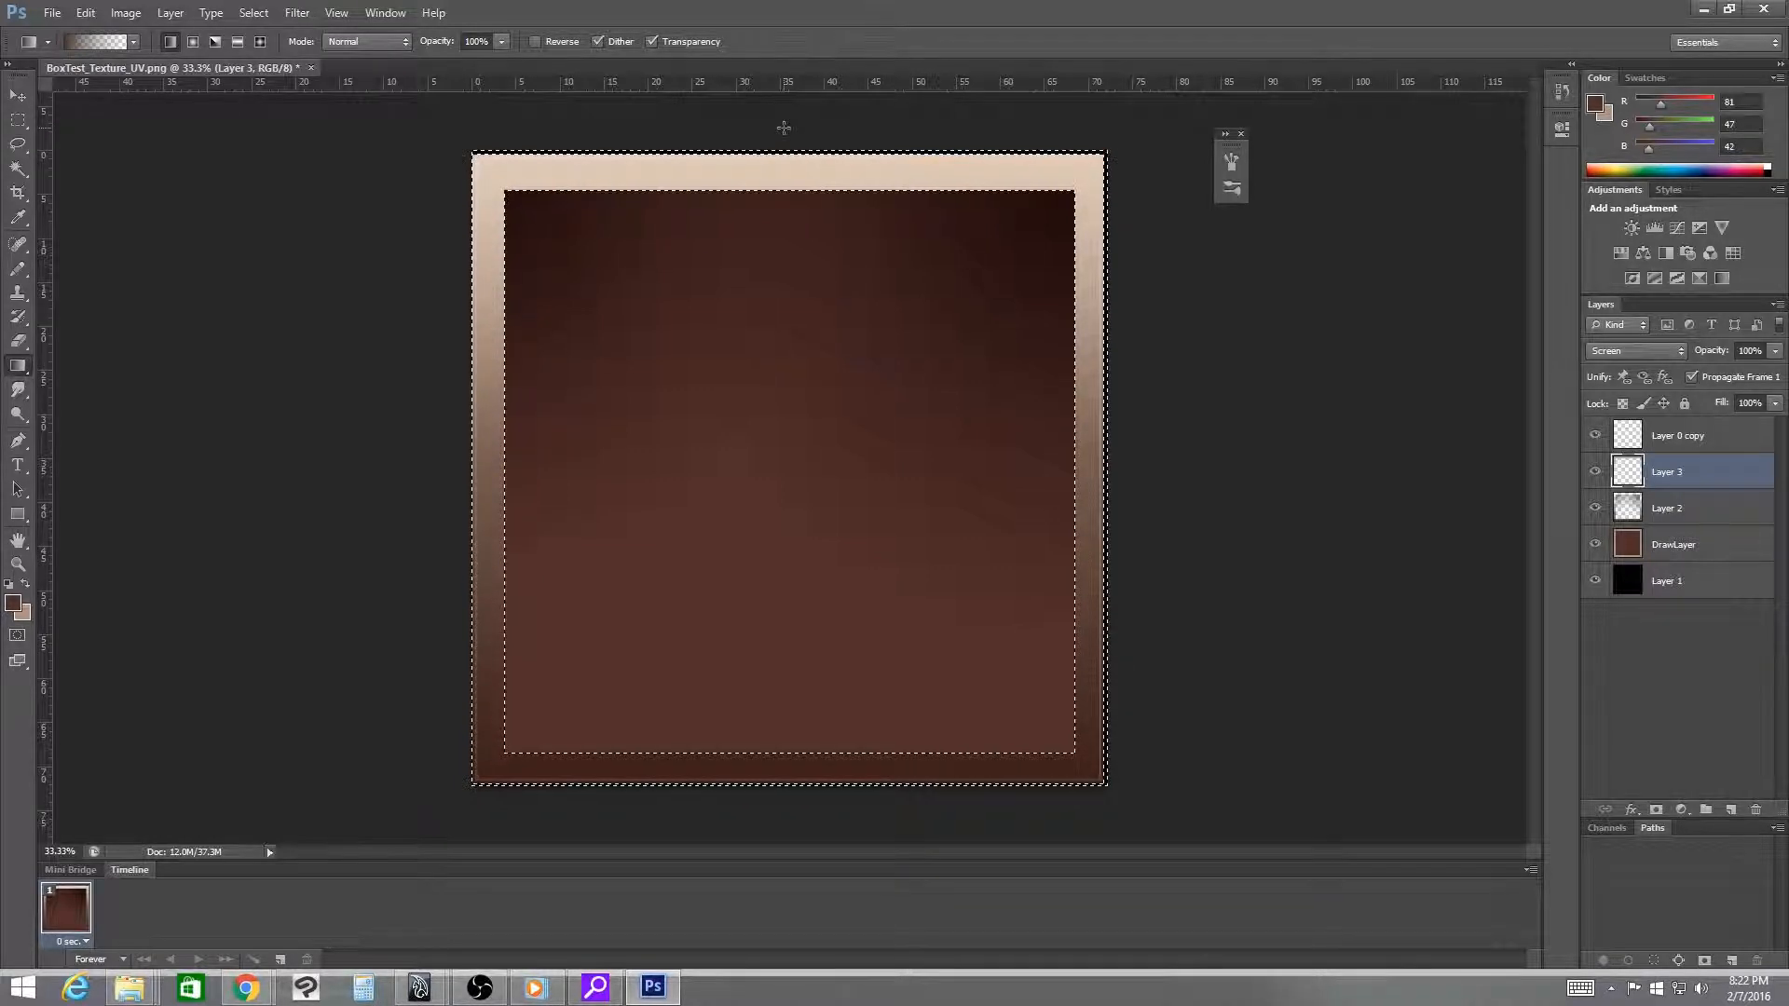
- Try lightening the inner square on Layer 3 with dark brown linear gradients, and undo them
drag(787, 613, 790, 785)
key(ctrl+z)
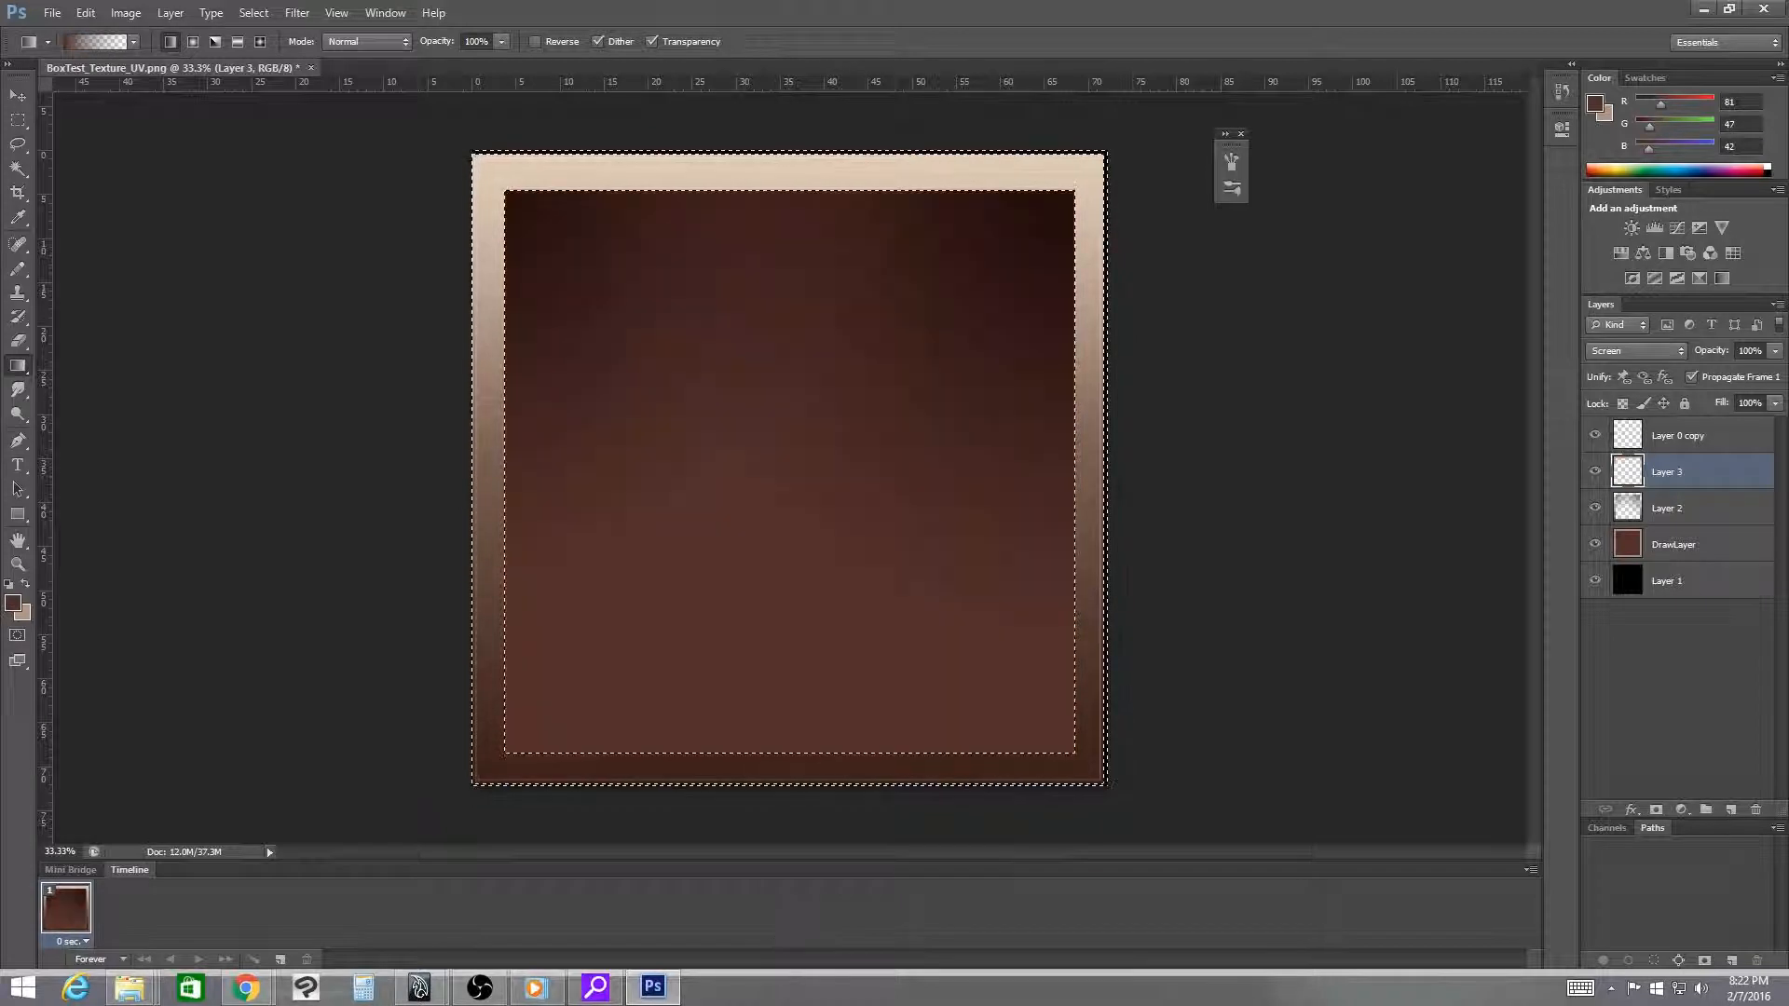
drag(770, 866, 794, 898)
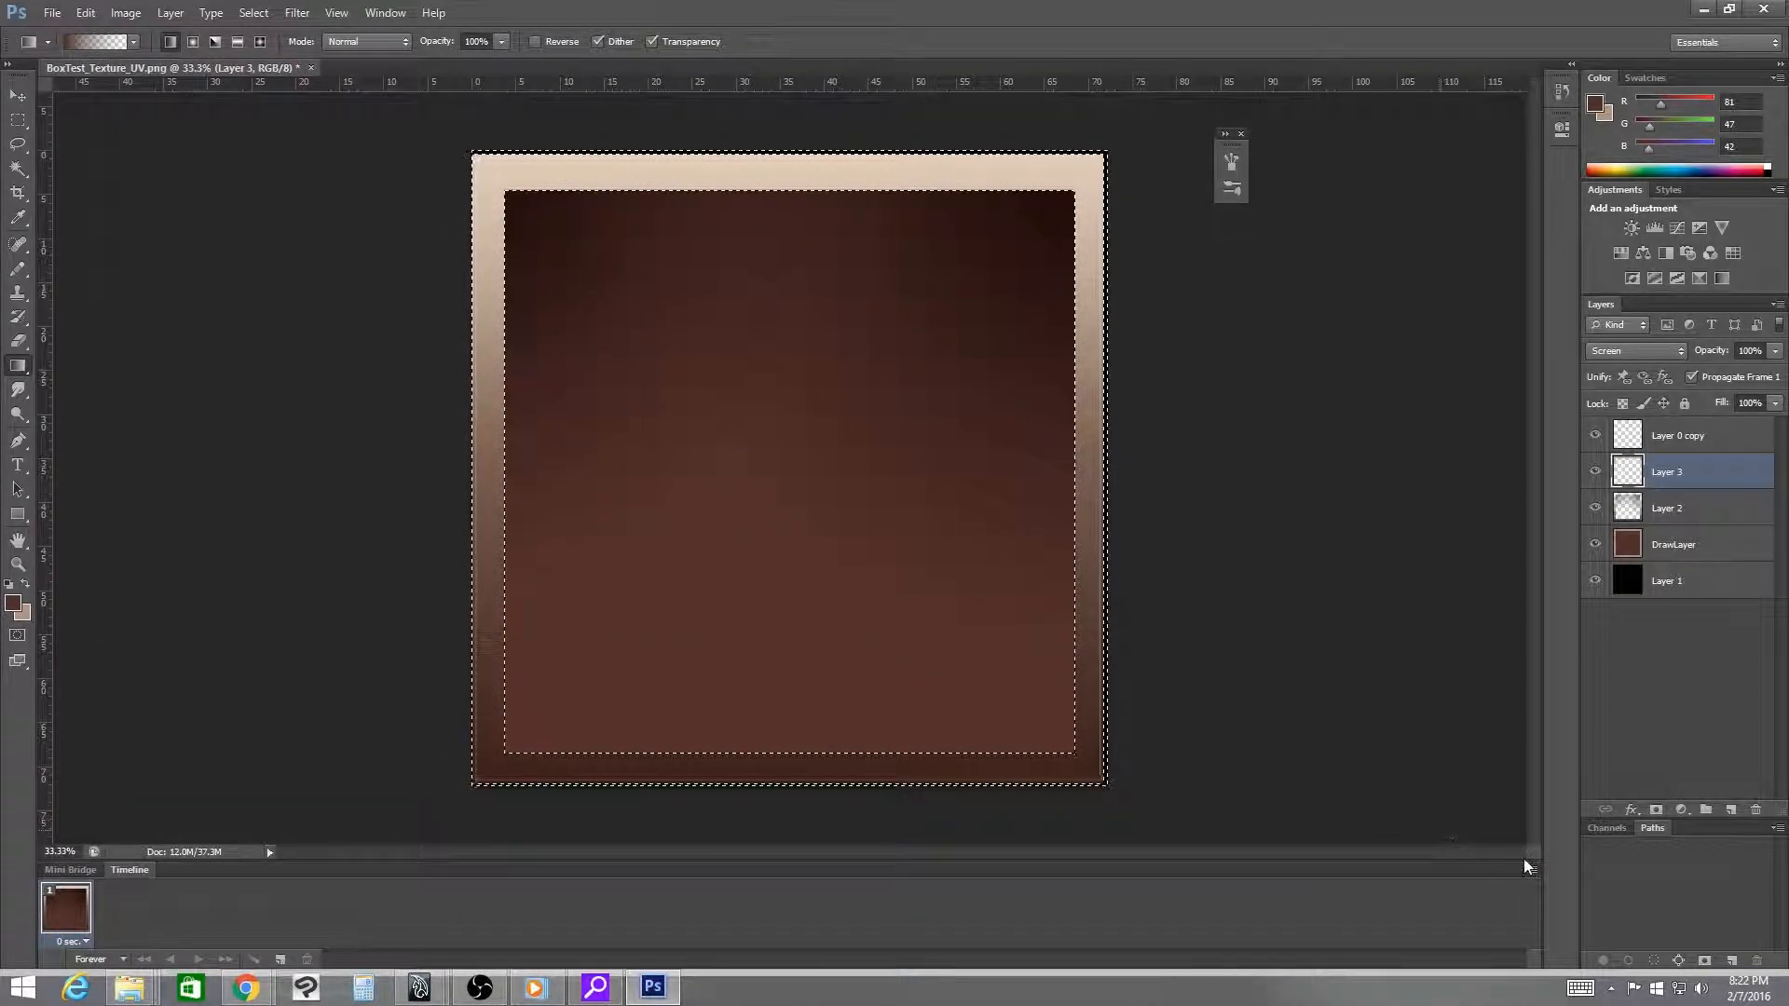
drag(781, 829, 771, 578)
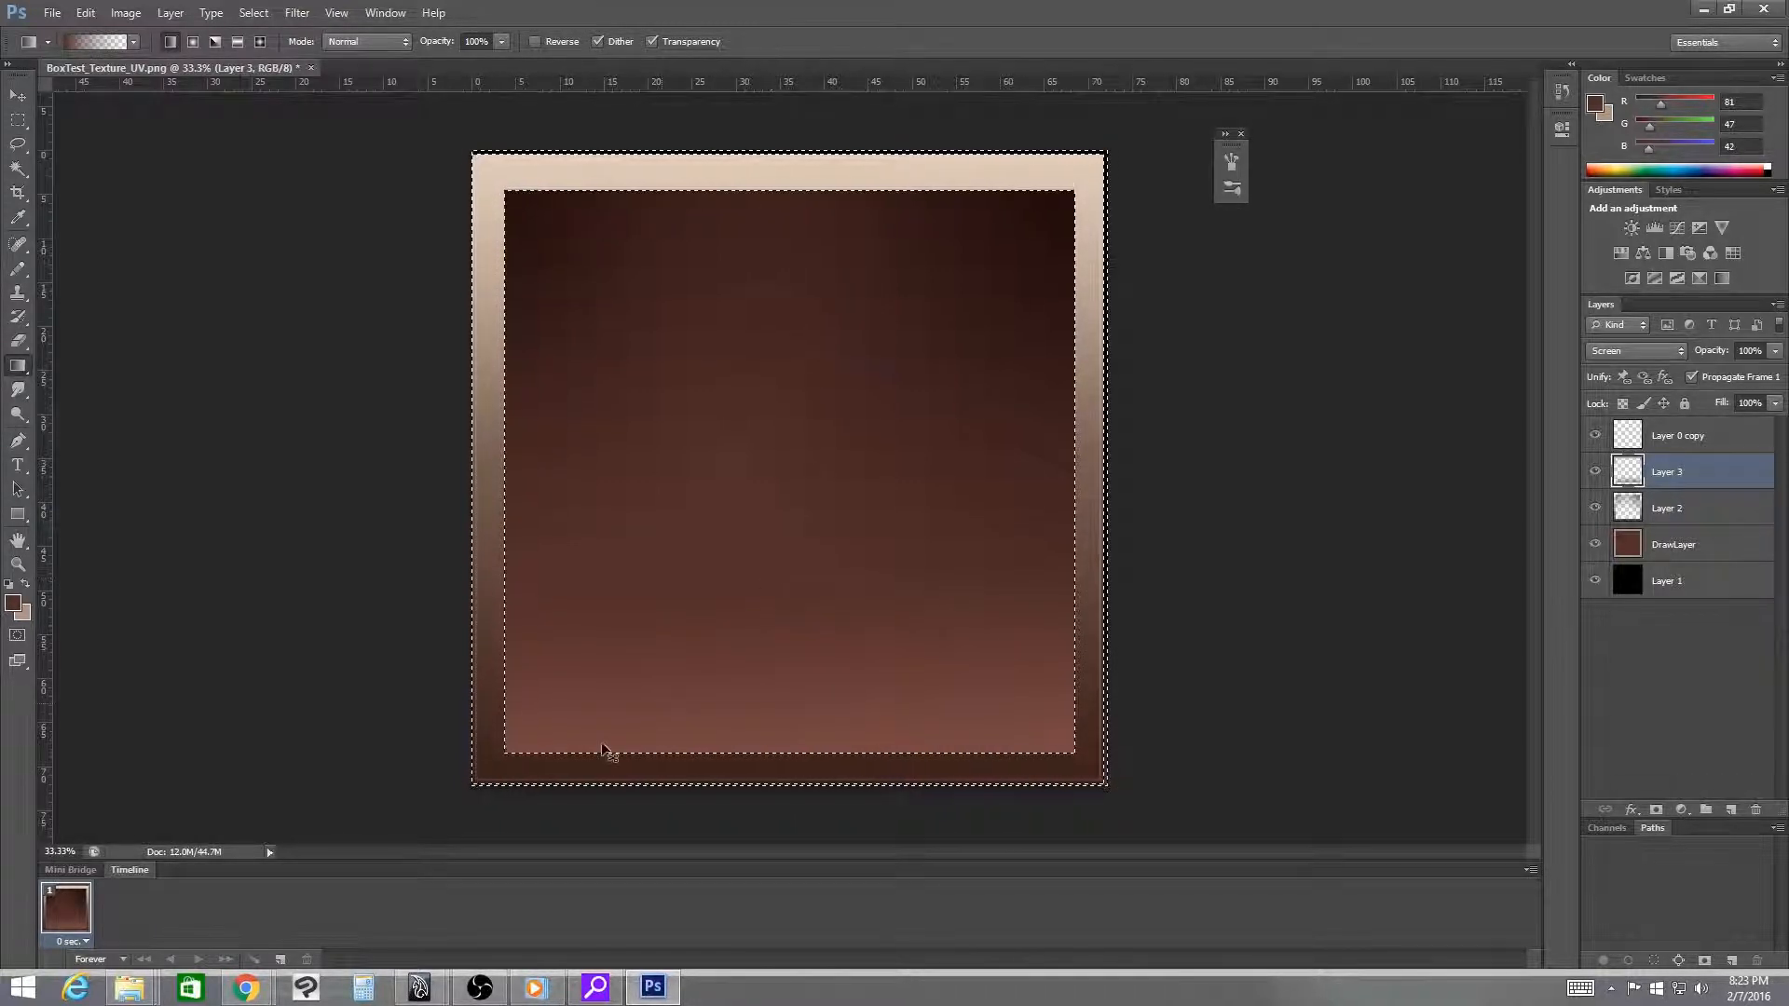
key(ctrl+z)
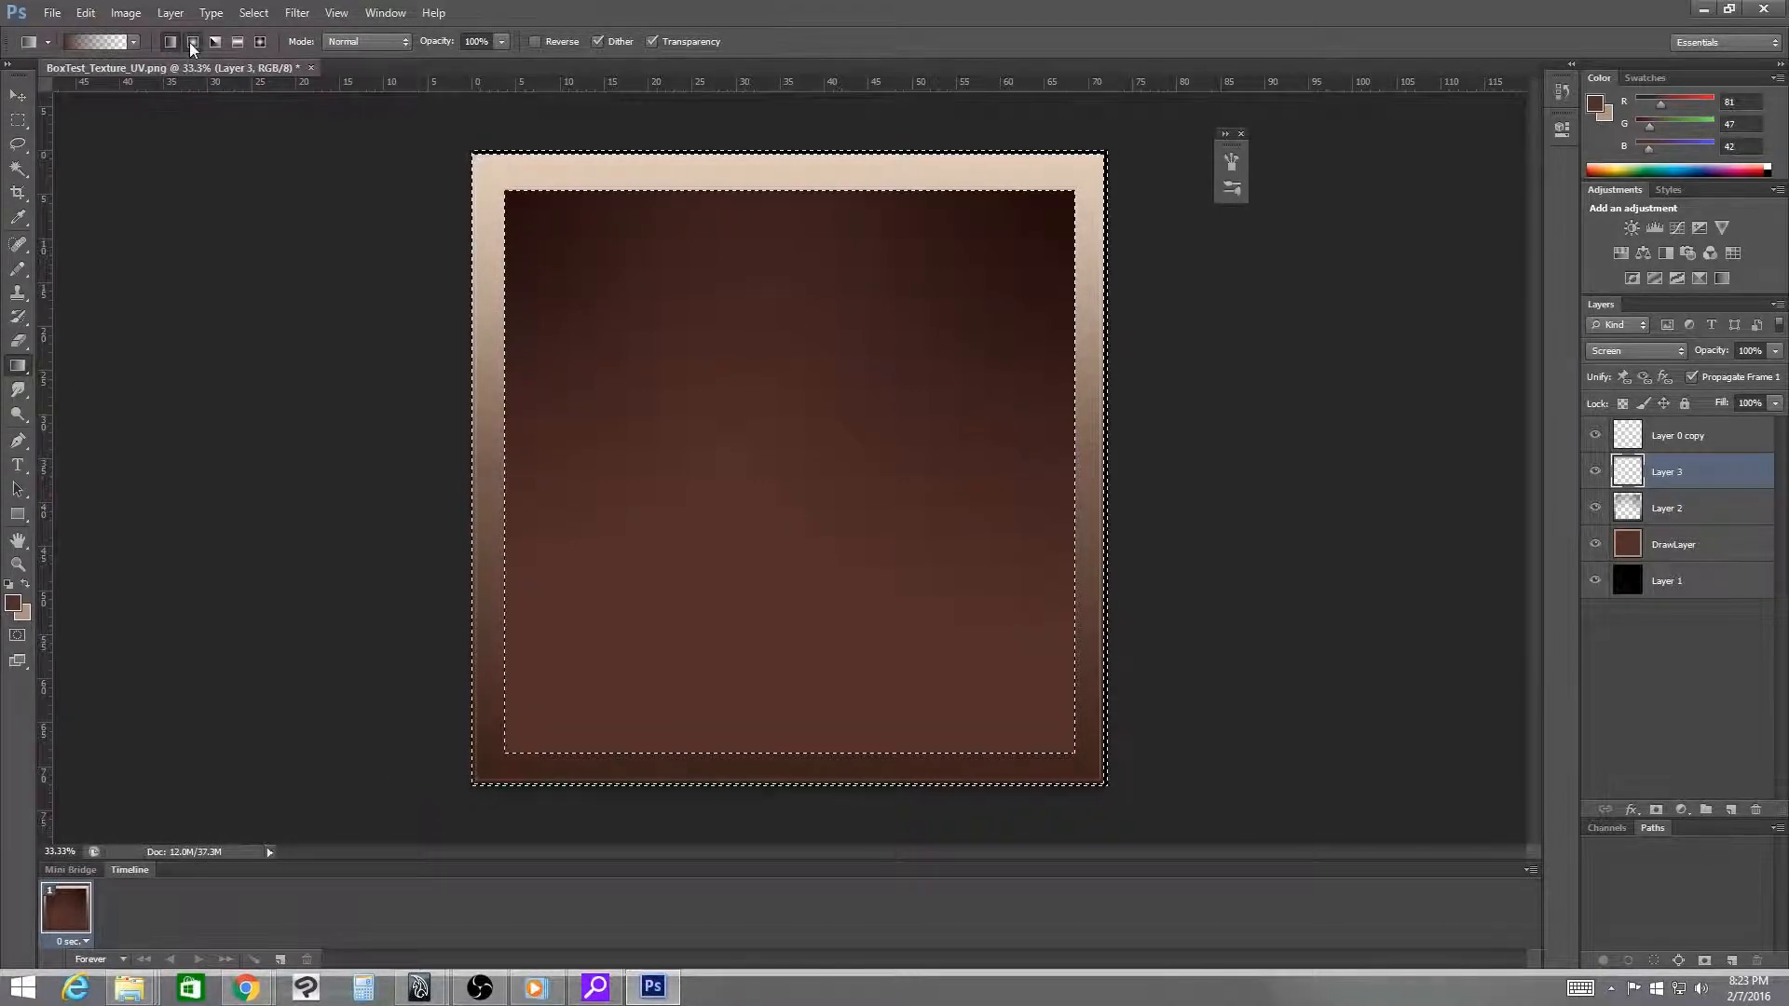
- Lighten both lower corners of the inner square on Layer 3 with dark brown radial gradients, and clear the selection
drag(957, 721, 1182, 763)
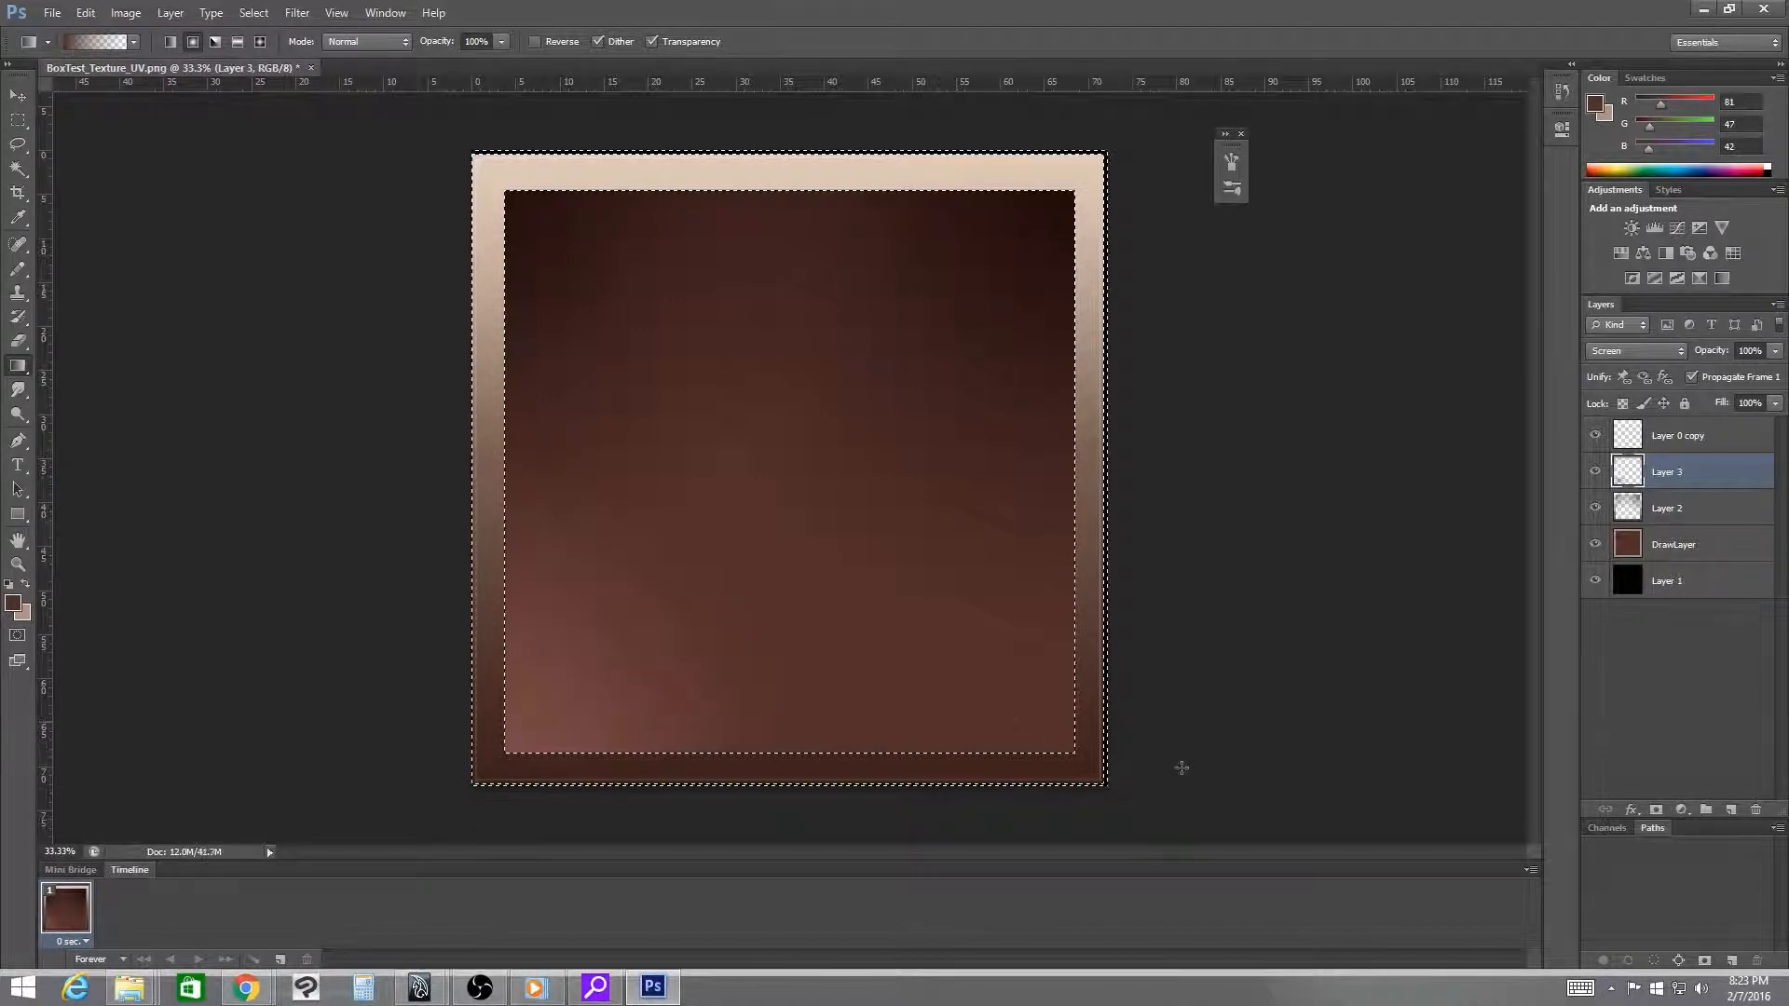
drag(1071, 756, 932, 620)
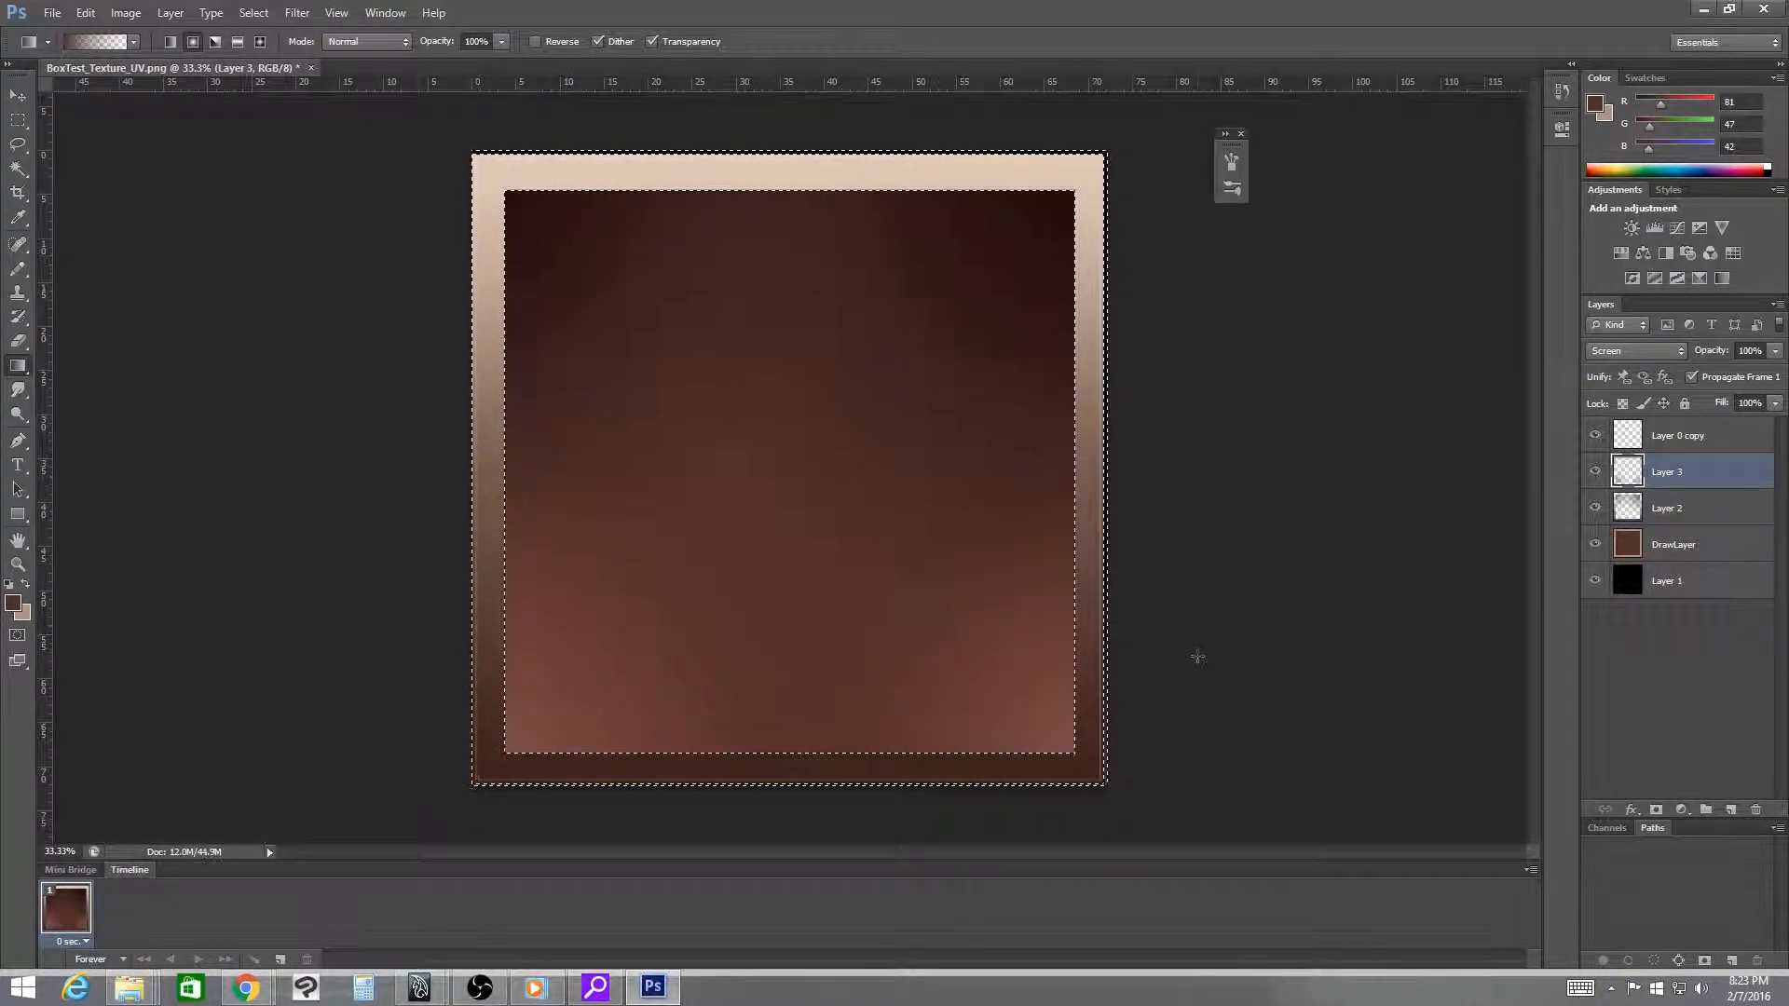
key(ctrl+d)
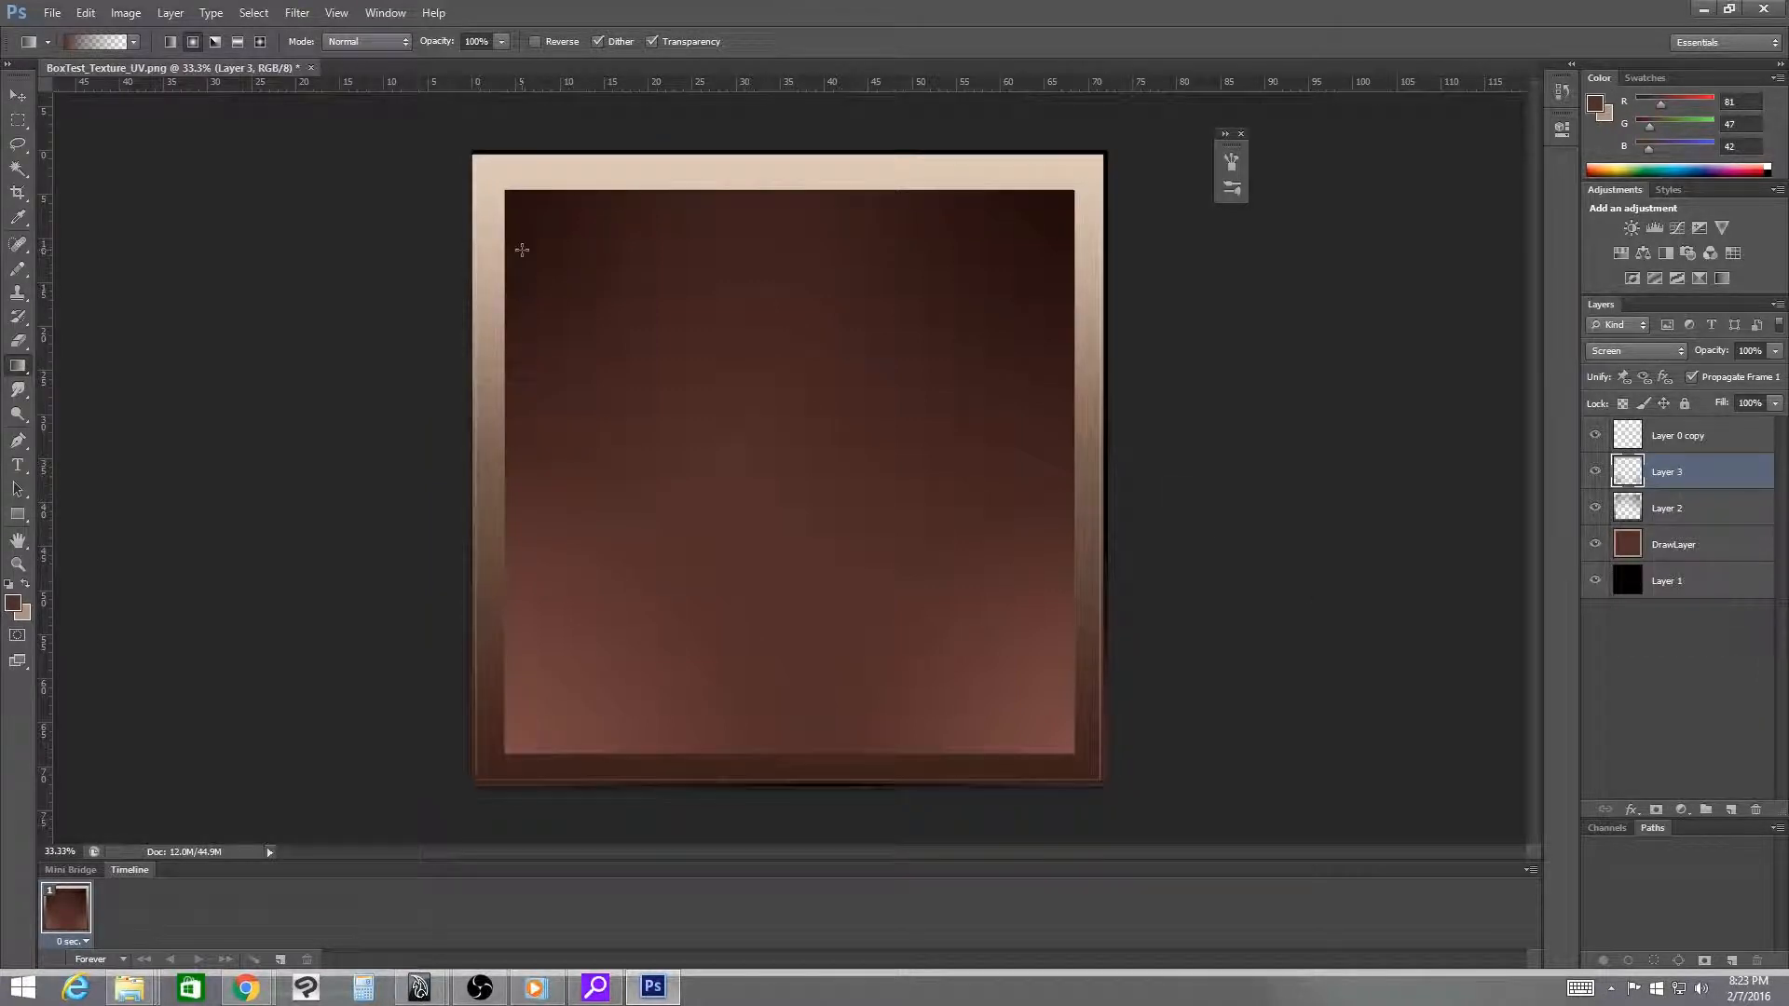
- Set the Brush to 10 px with a near-black foreground colour (RGB 24, 20, 20) and make Layer 2 active
key(b)
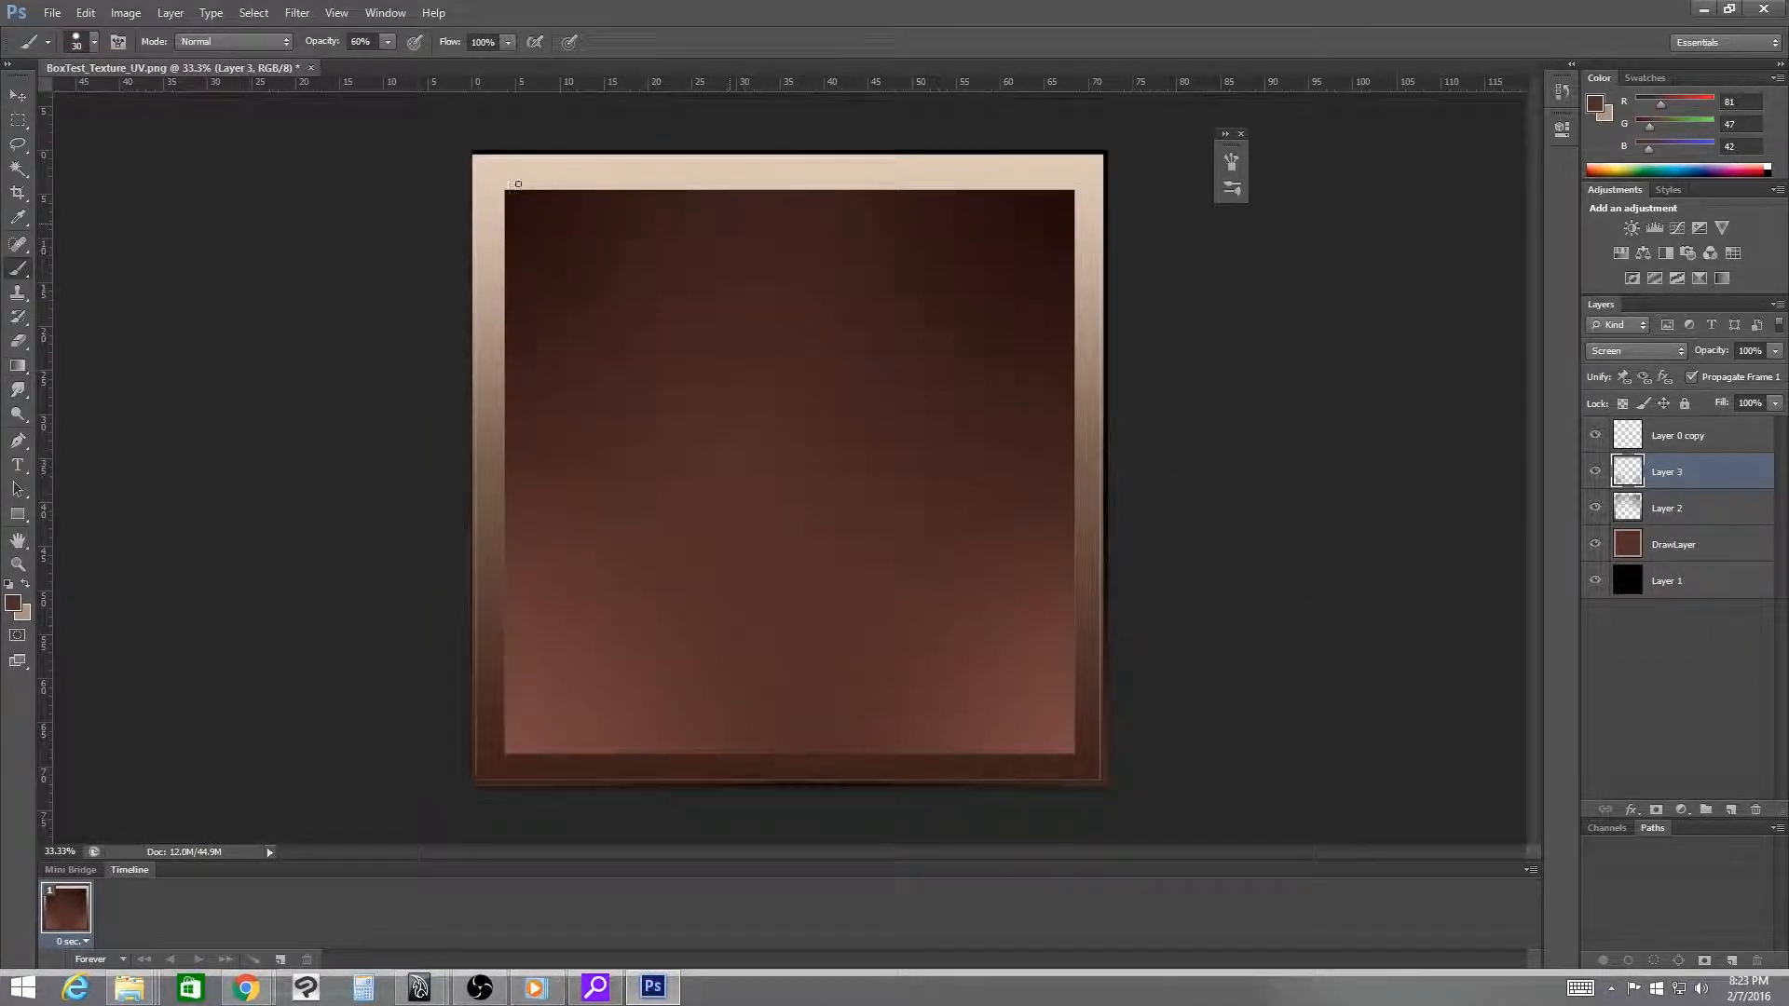
key(bracketleft)
key(alt)
click(13, 602)
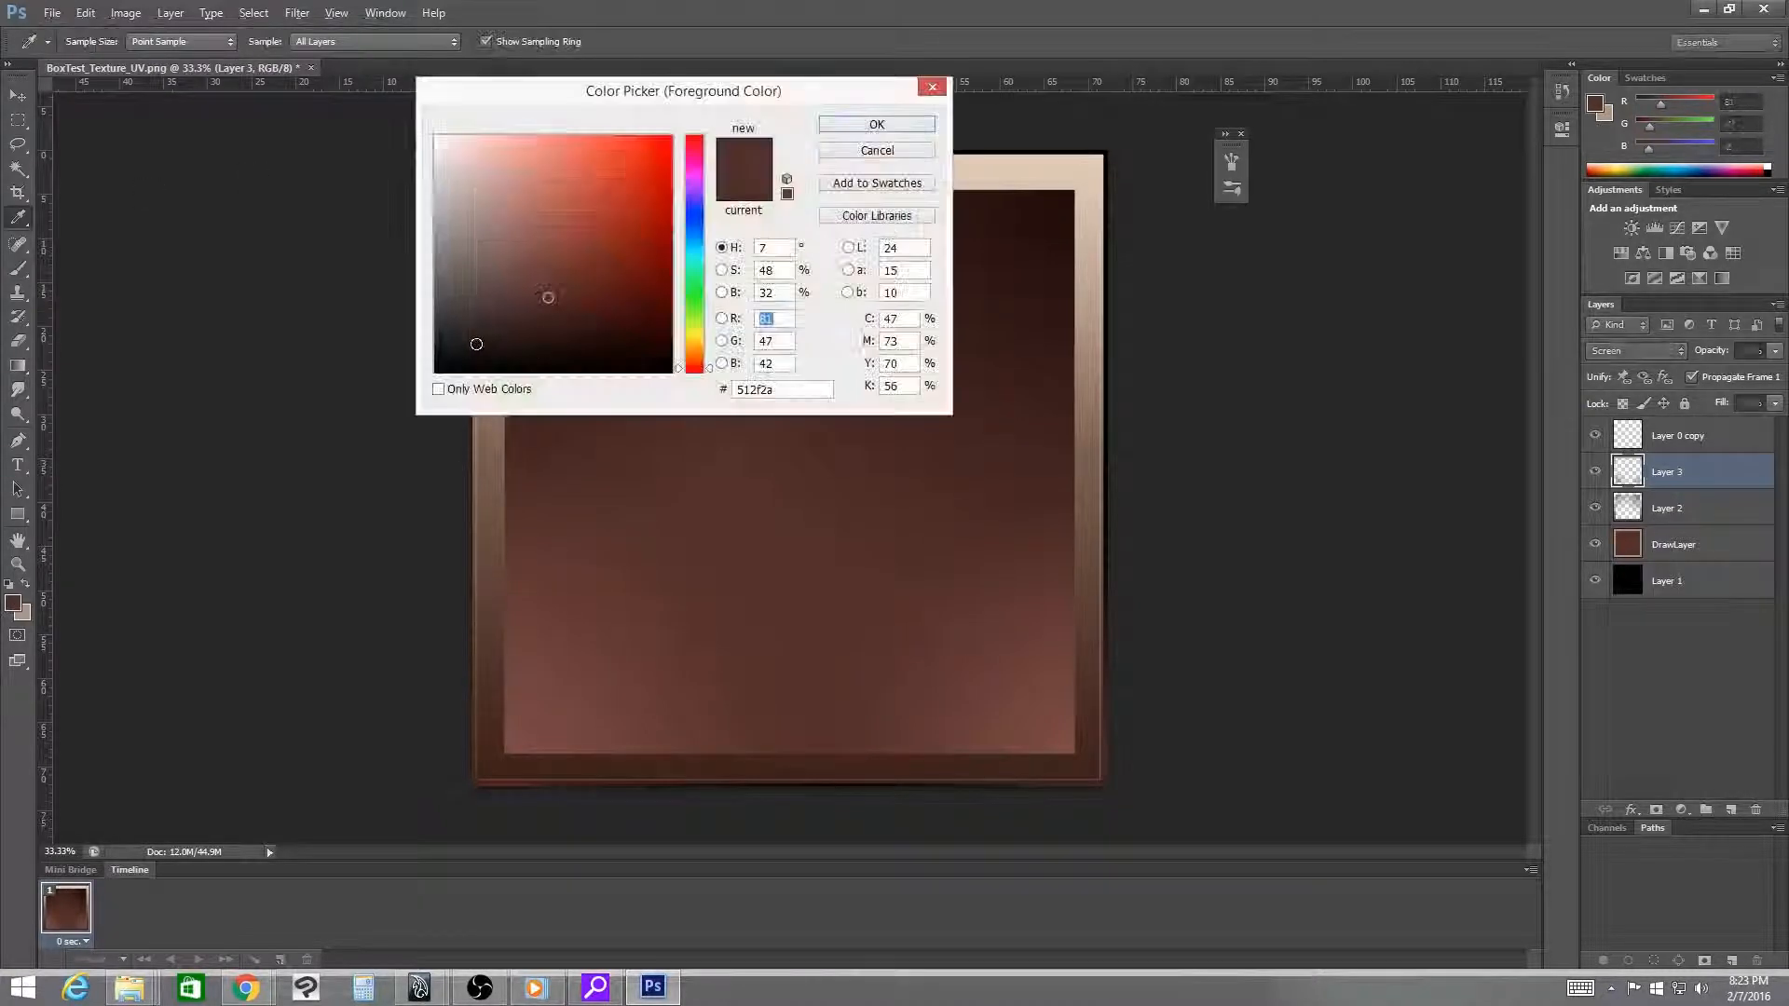
click(475, 350)
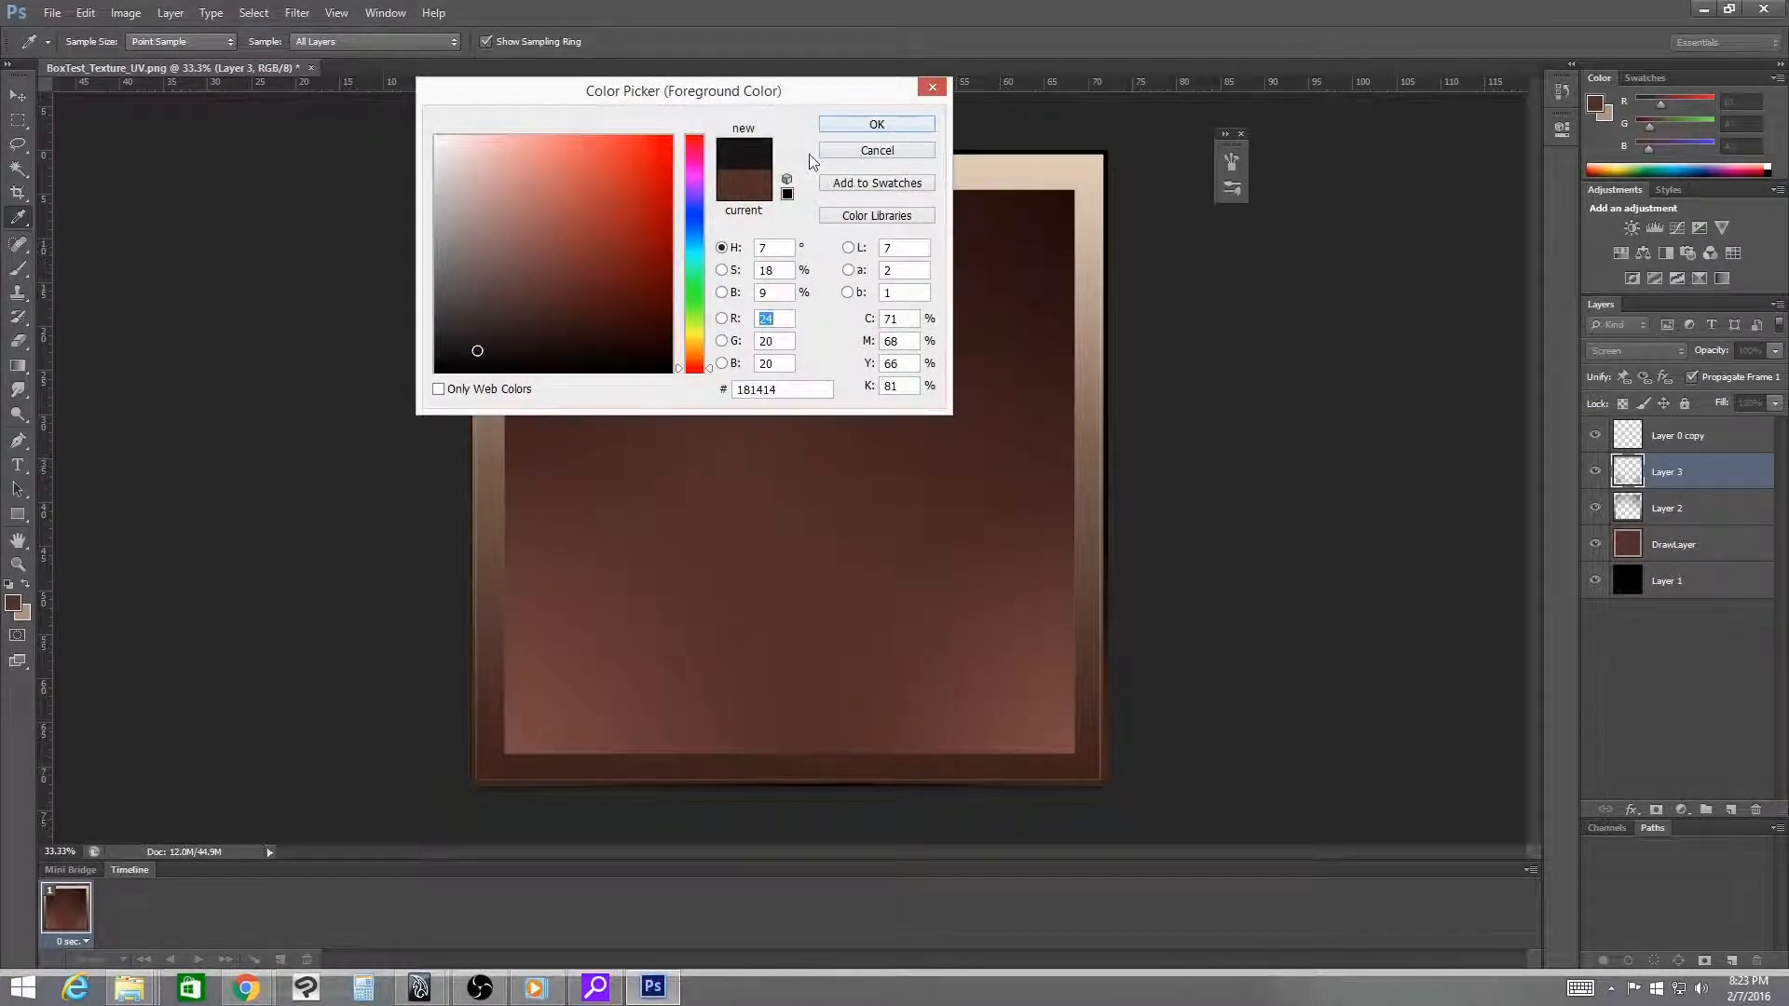
click(859, 125)
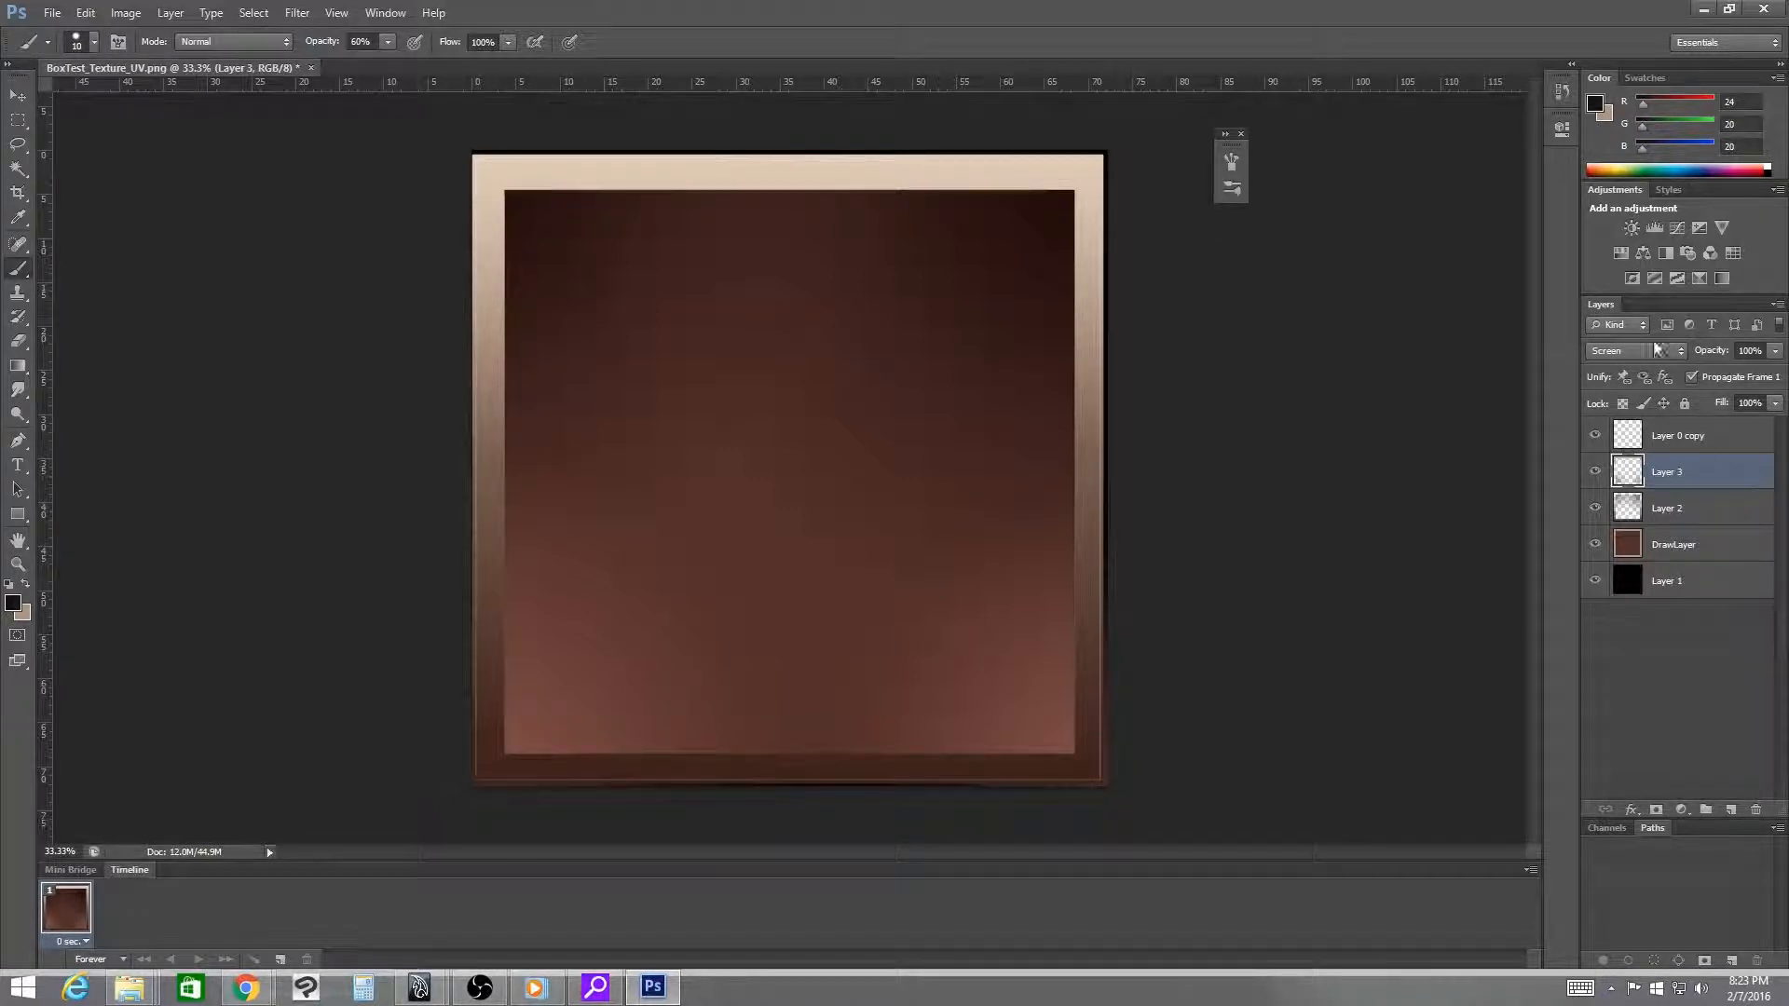
click(1682, 512)
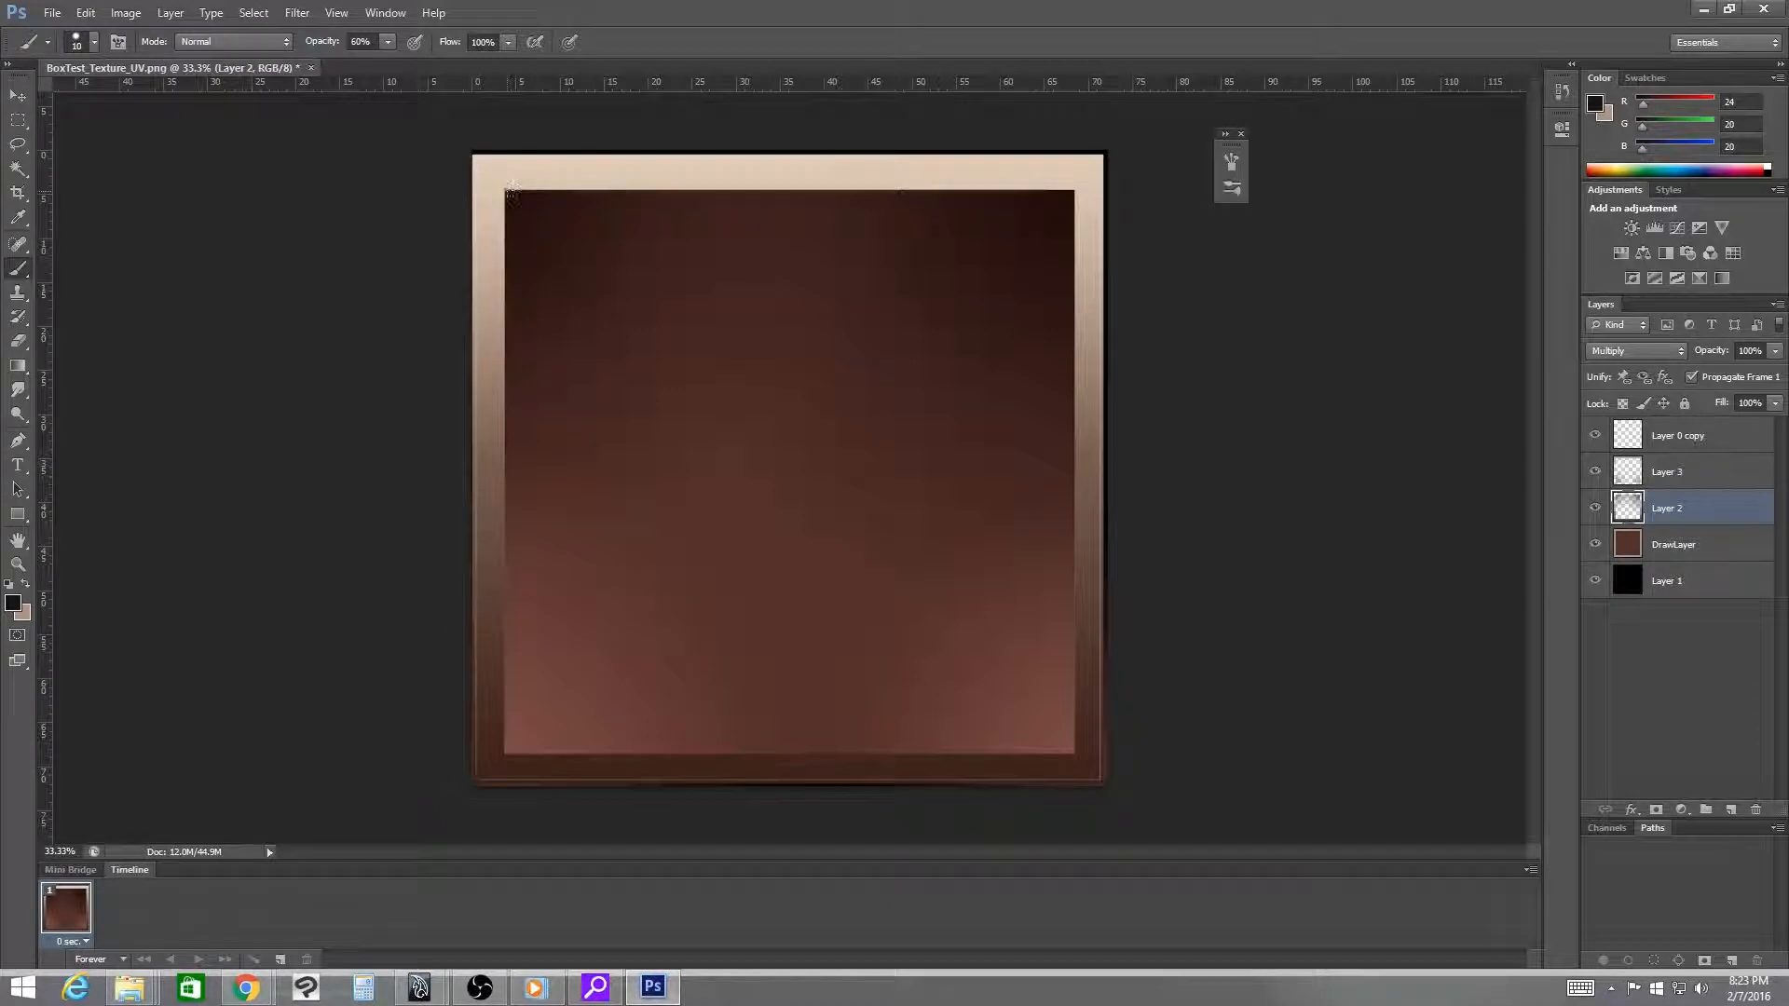
- Try a straight brush stroke along the inner square's upper edge on Layer 2, and undo it
drag(504, 187, 910, 188)
key(ctrl+z)
- Turn off Shape Dynamics for the brush at 100% opacity, test a stroke along the inner square's upper edge on Layer 2, and undo it
key(F5)
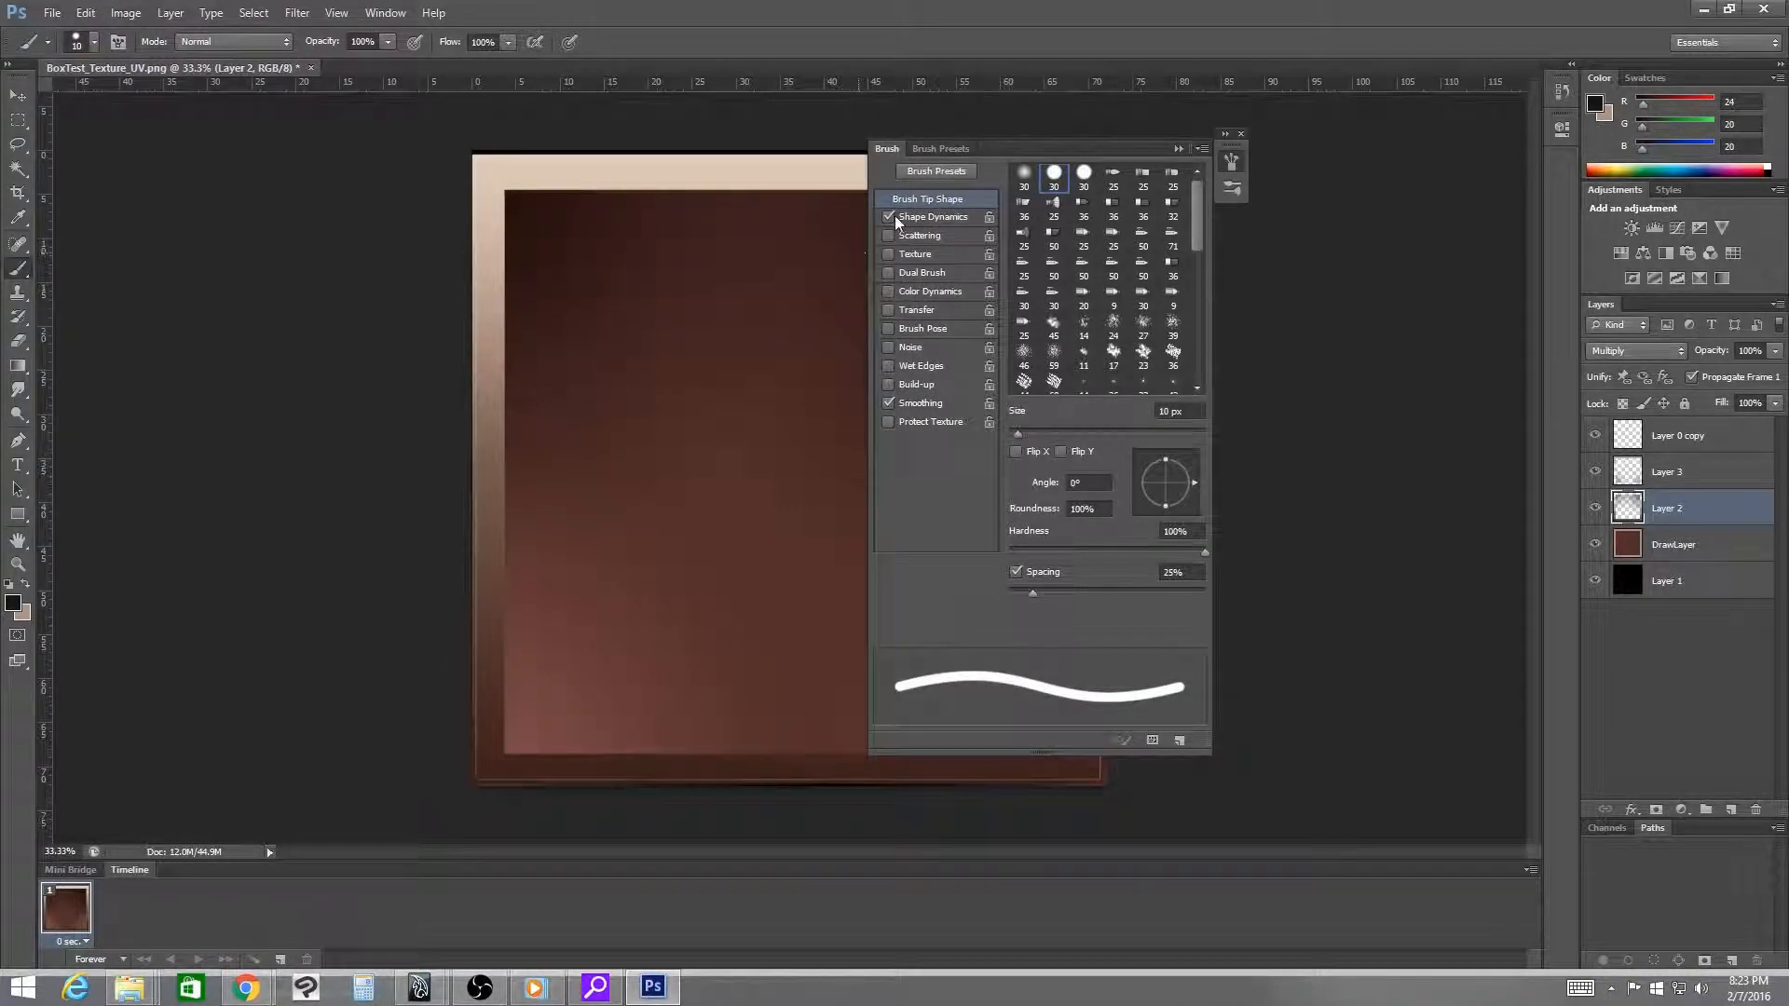
key(F5)
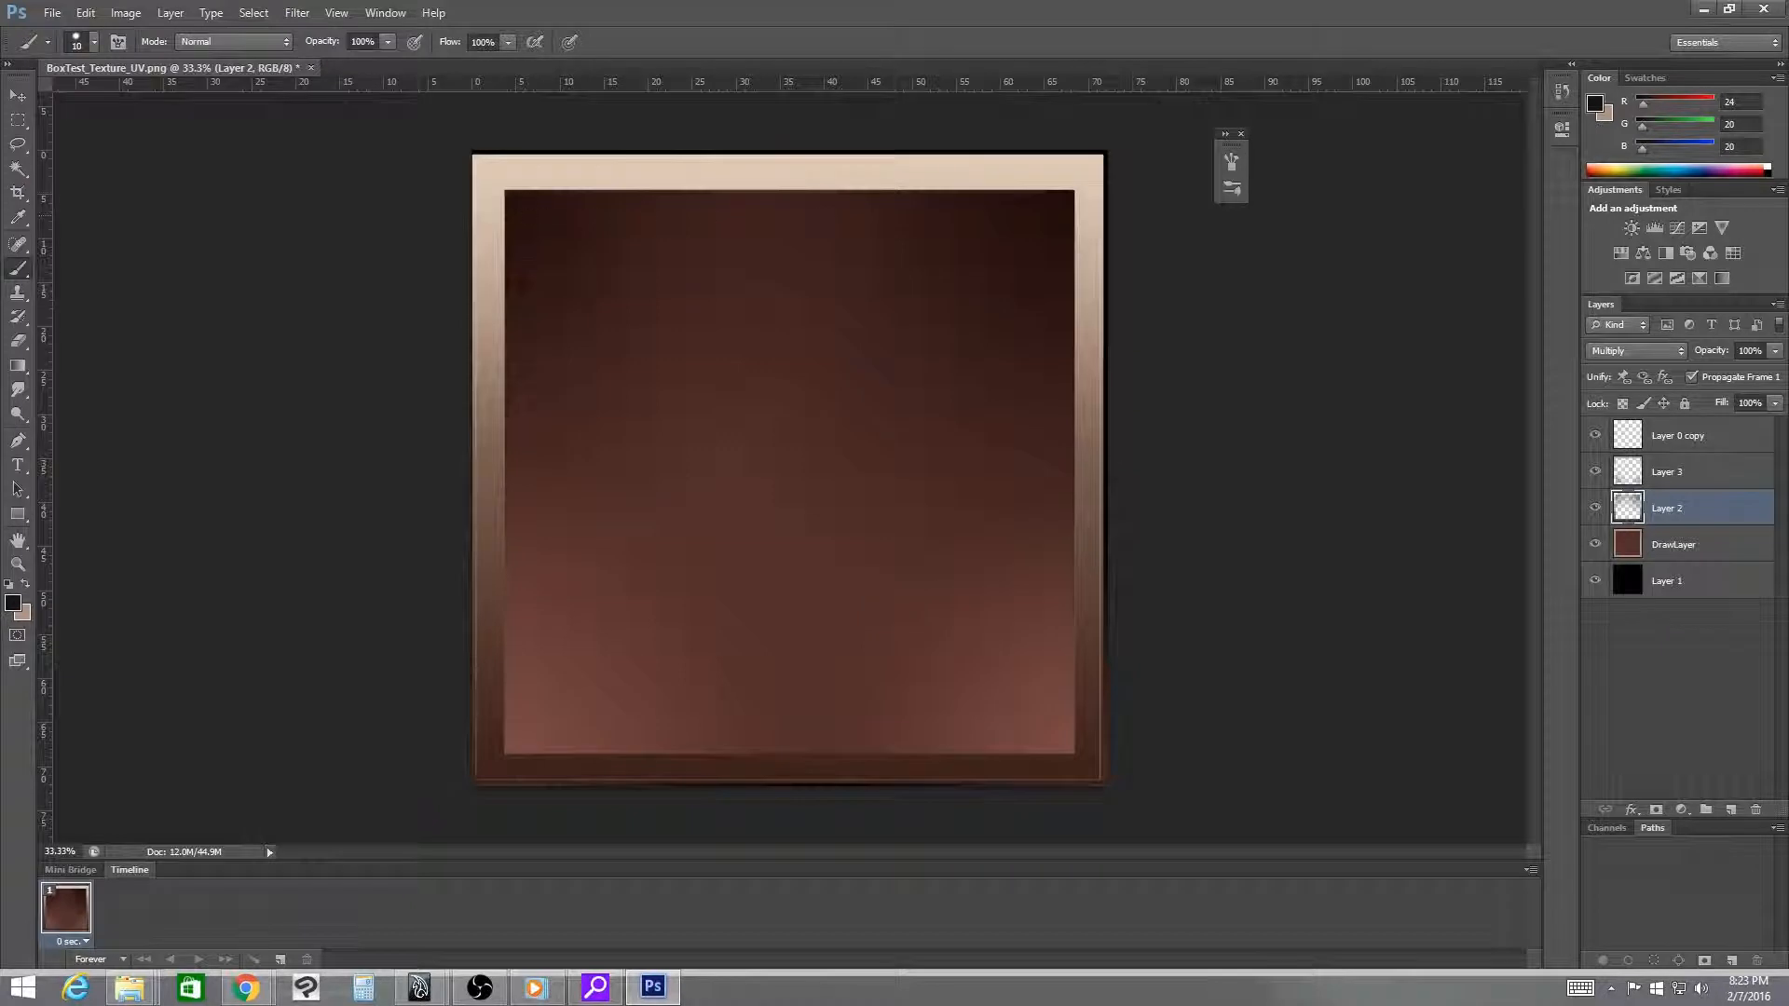
drag(504, 187, 1153, 190)
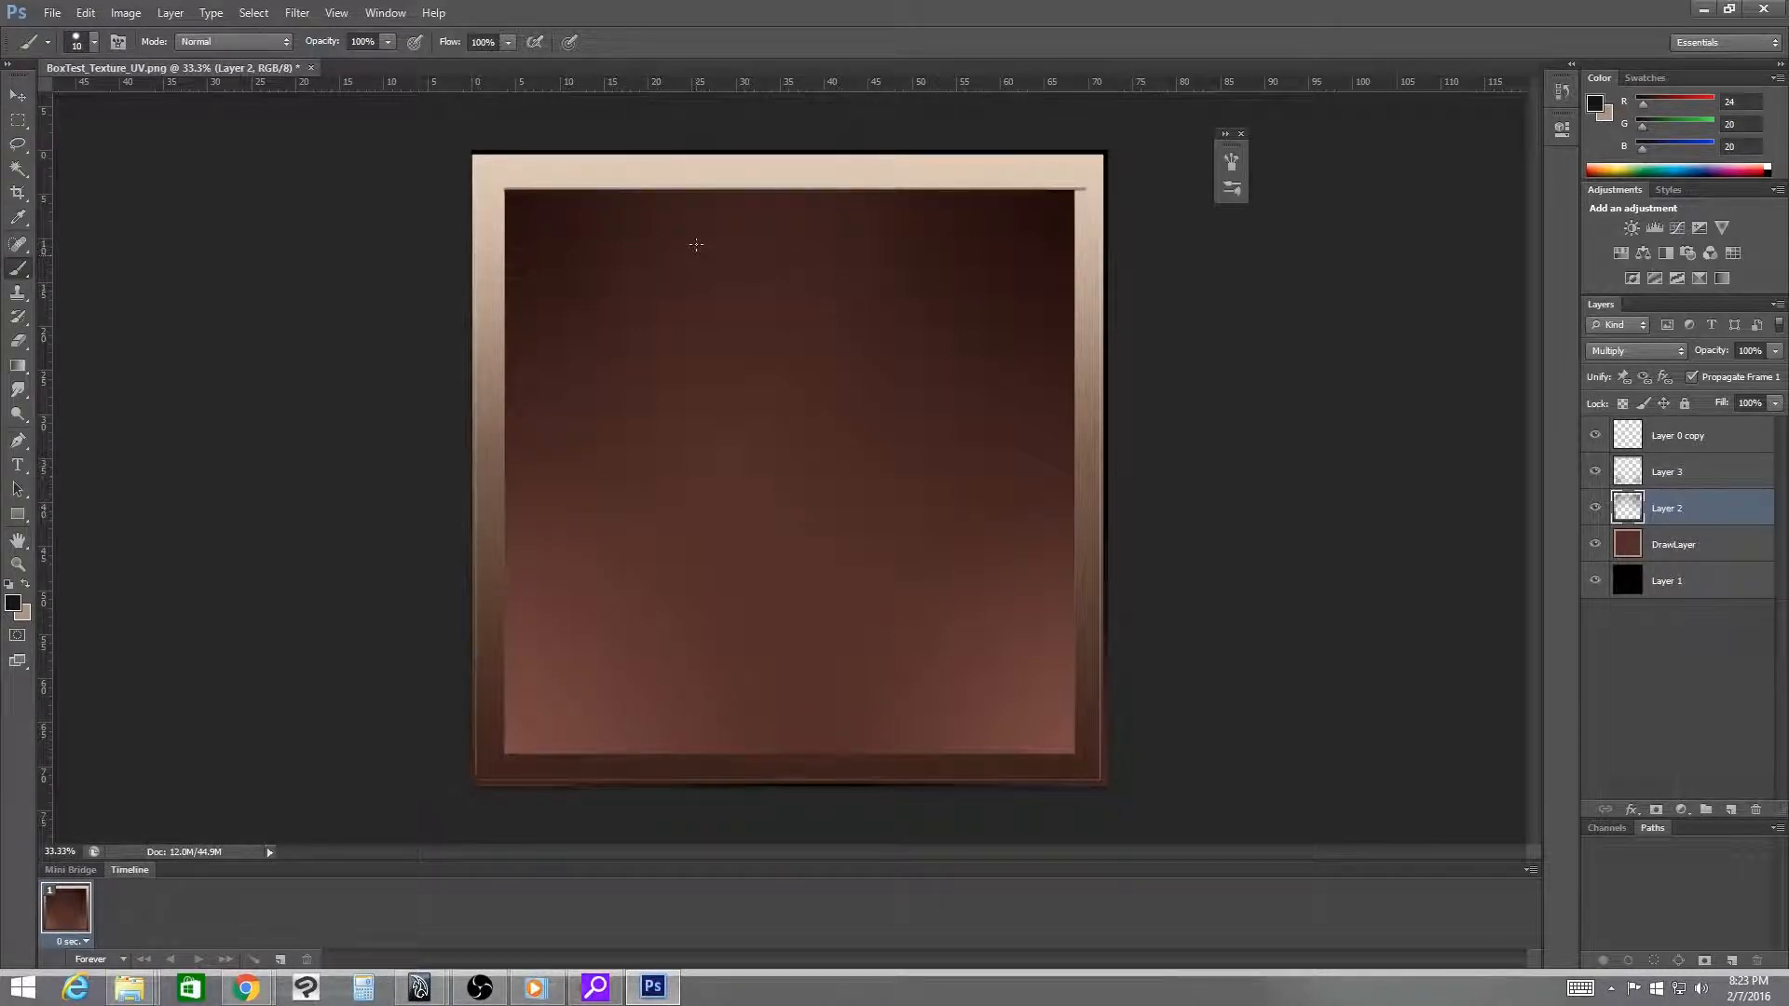
key(ctrl+z)
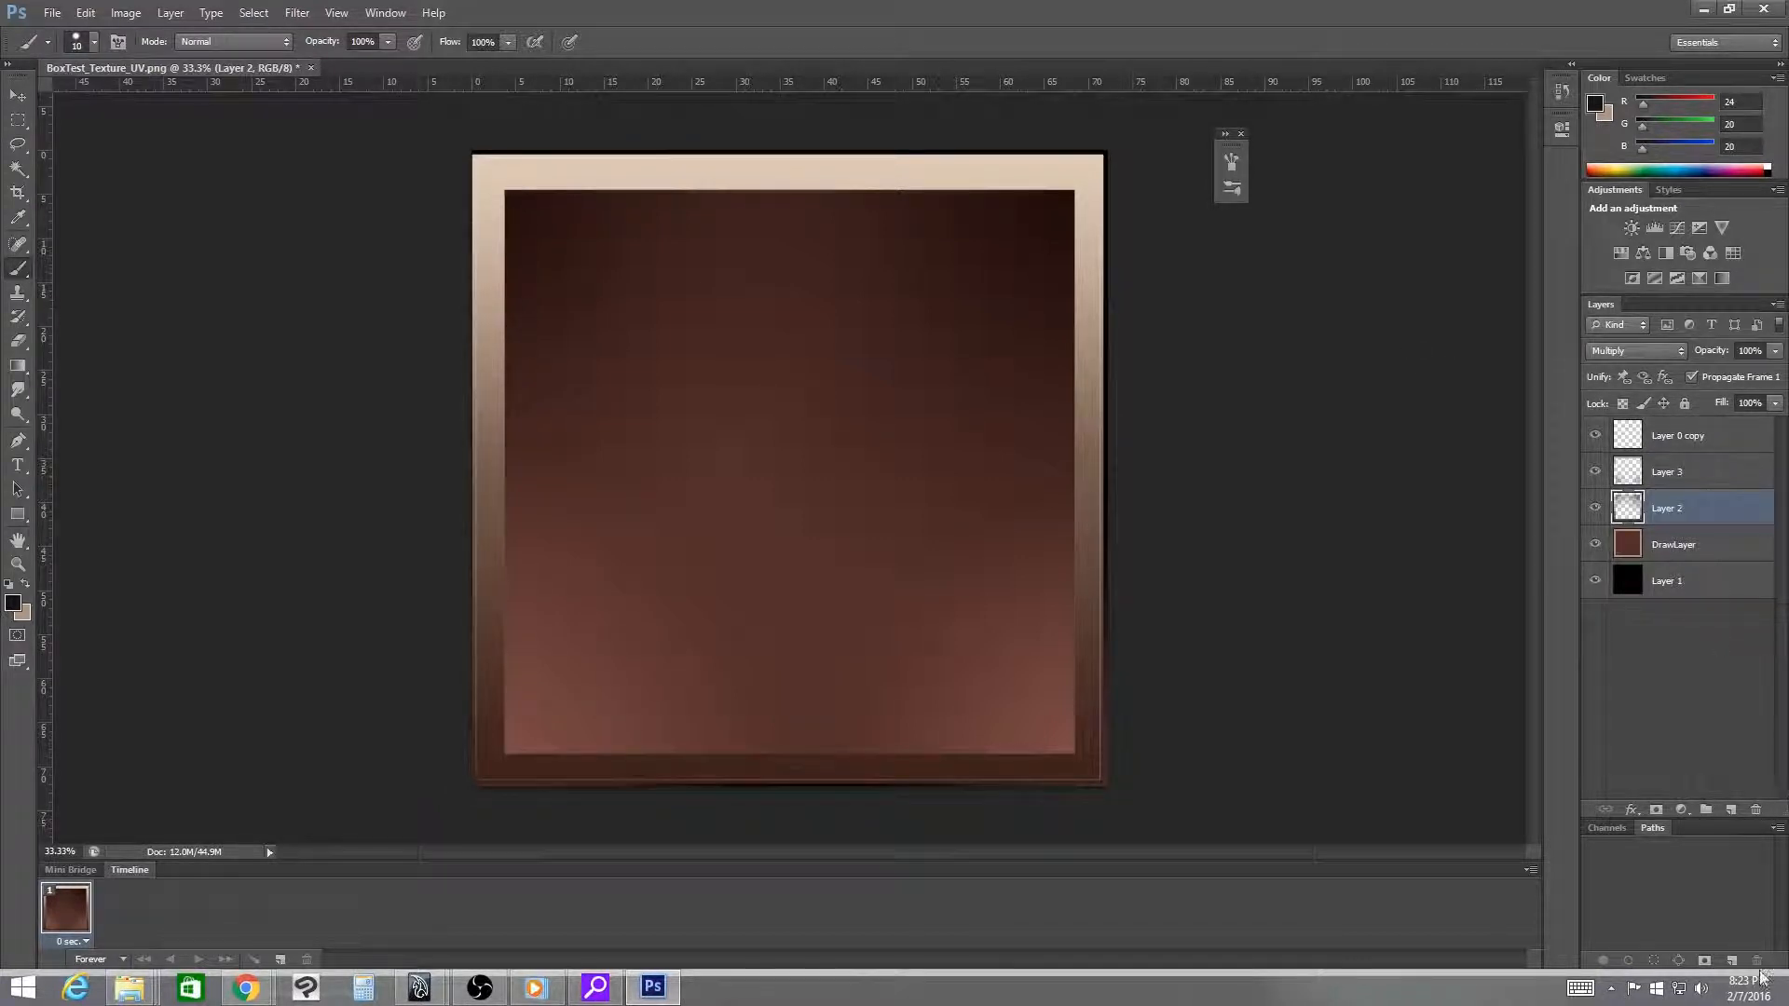
- Add a new empty layer, Layer 4, directly above Layer 3
click(1731, 960)
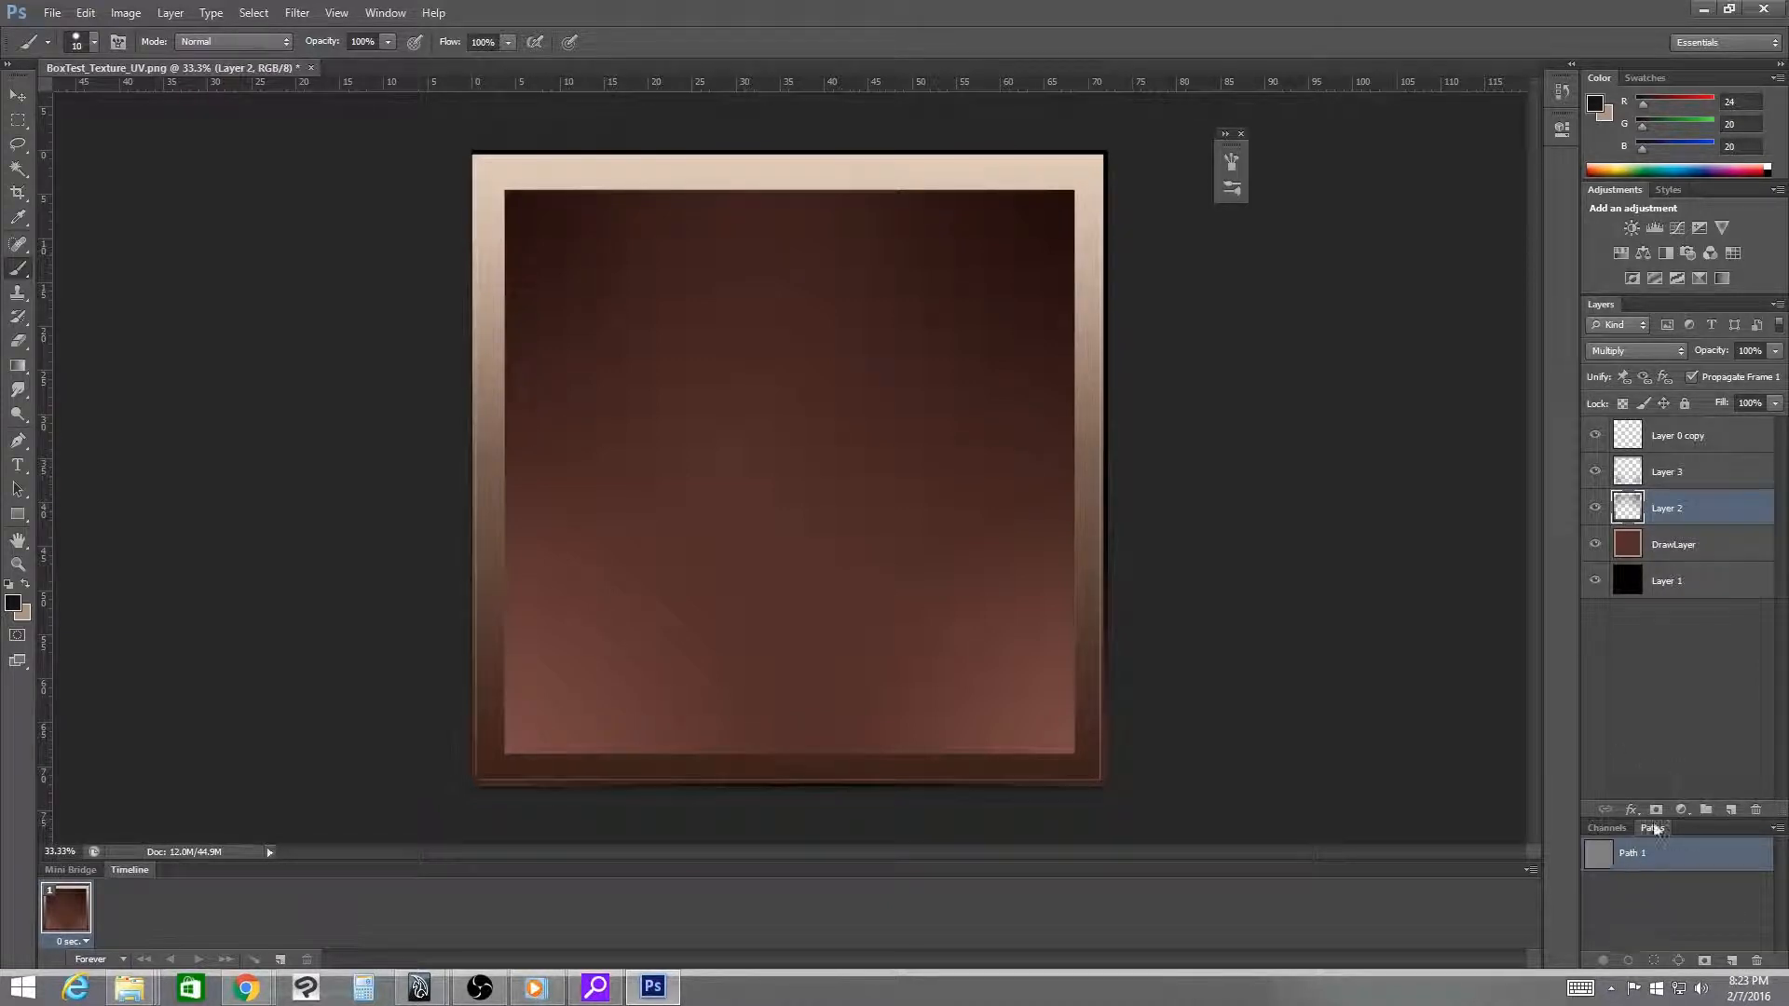
click(1730, 809)
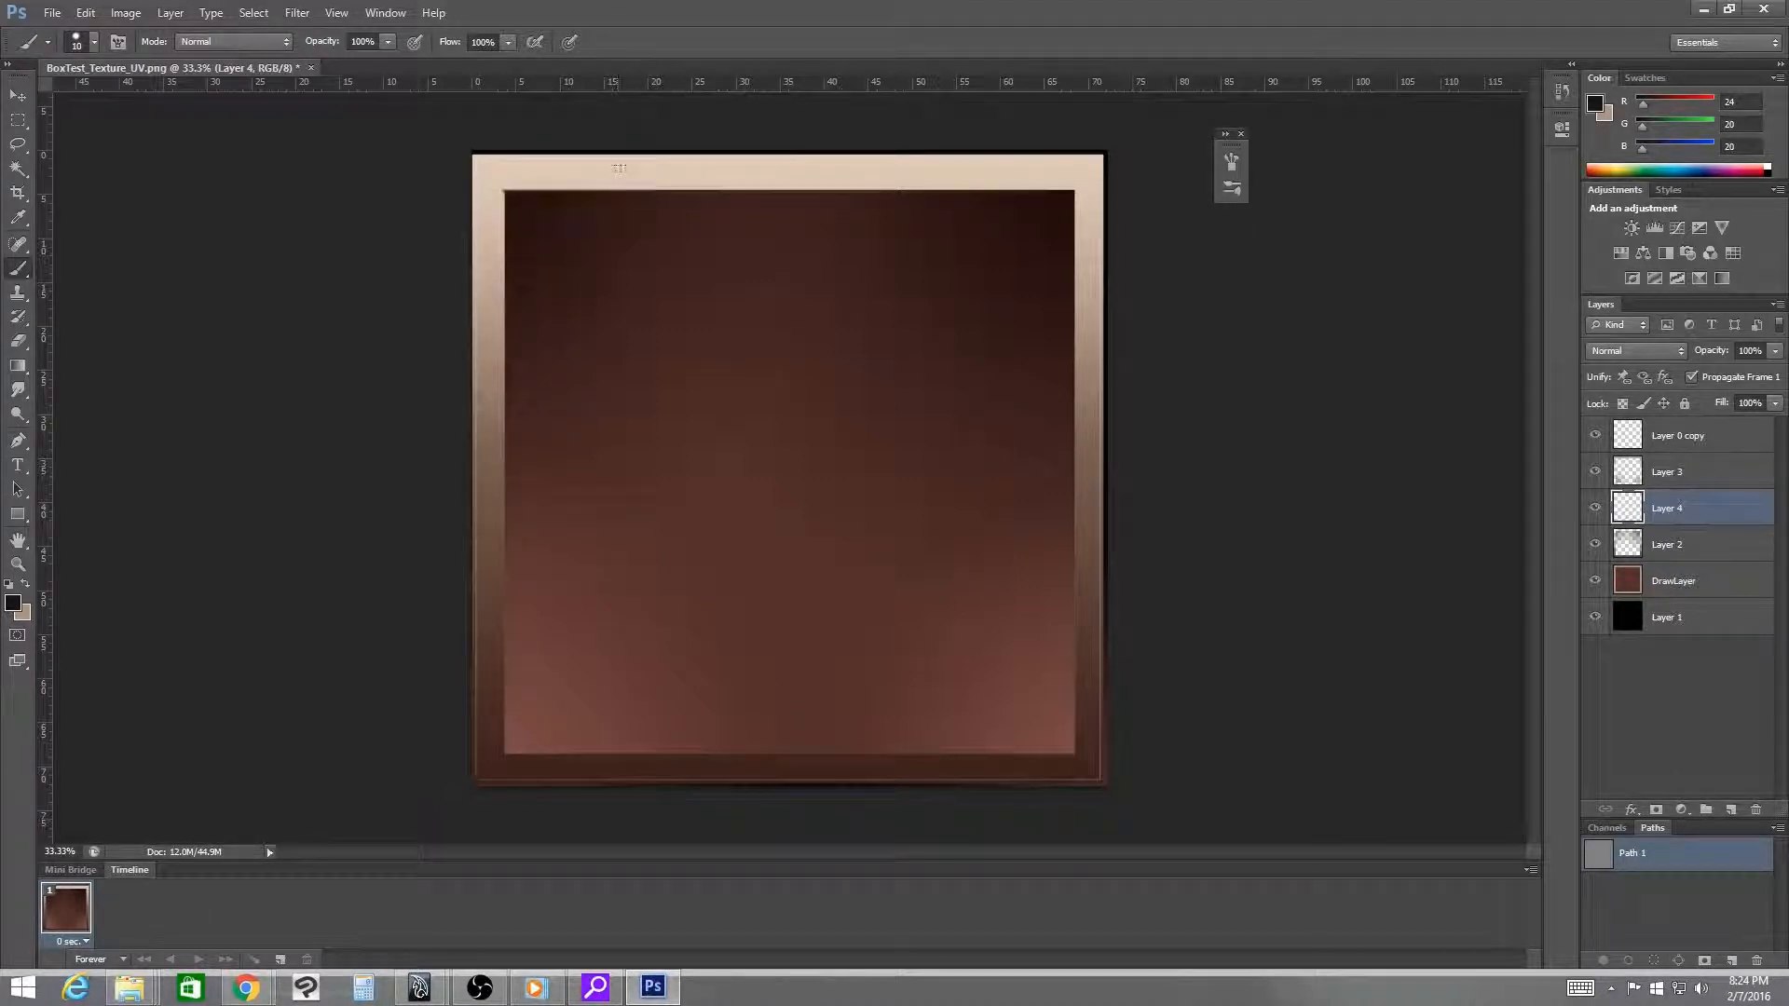
key(Delete)
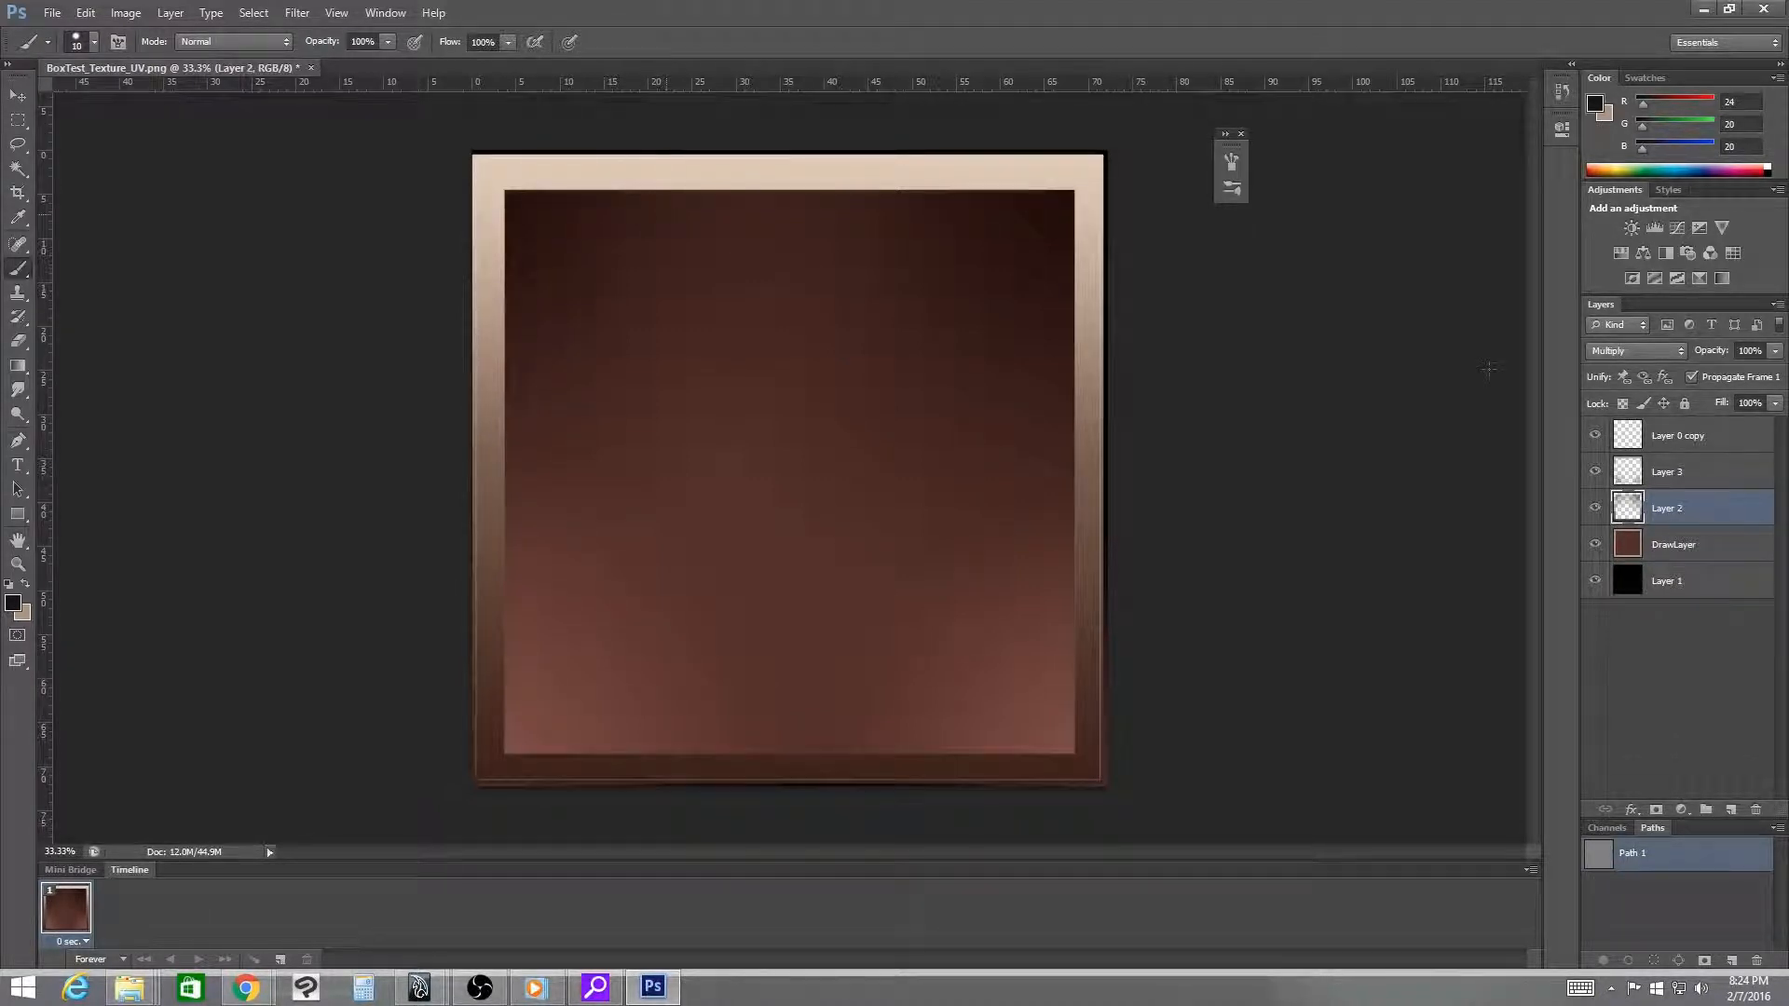
click(1672, 474)
drag(1672, 471, 1731, 810)
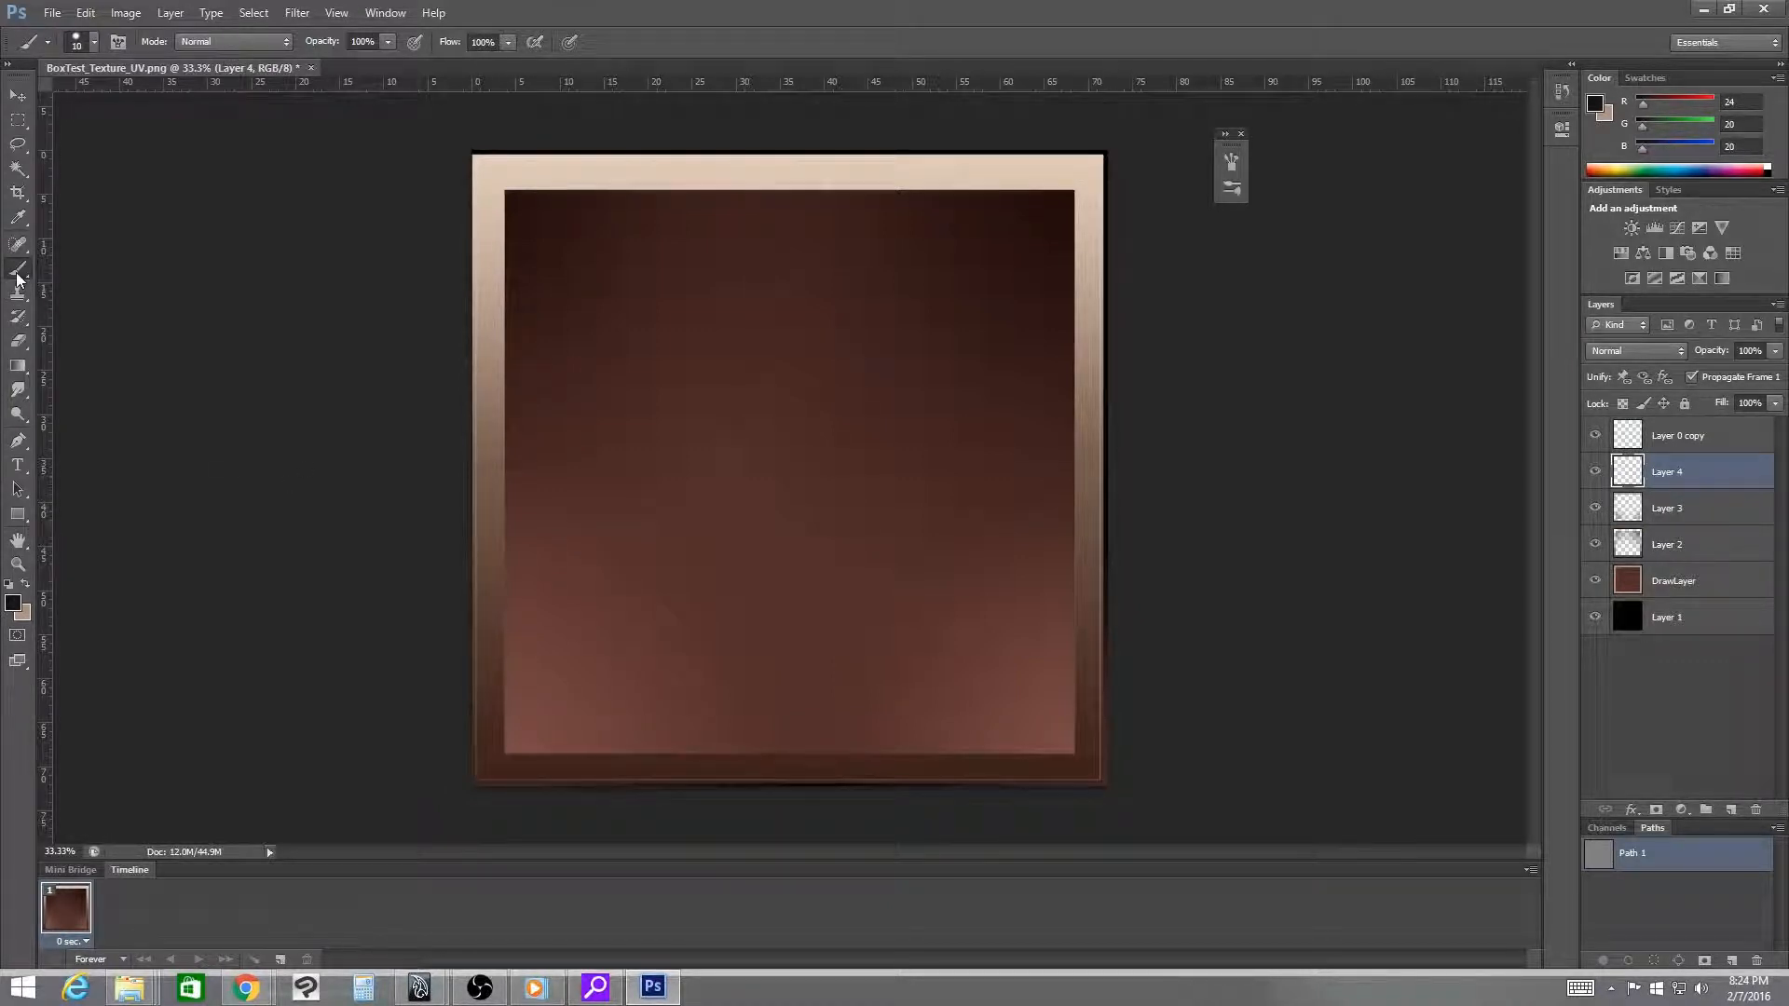
- Close the Timeline and Mini Bridge panels to free up canvas space, and undo the stray brush stroke on Layer 4
key(F5)
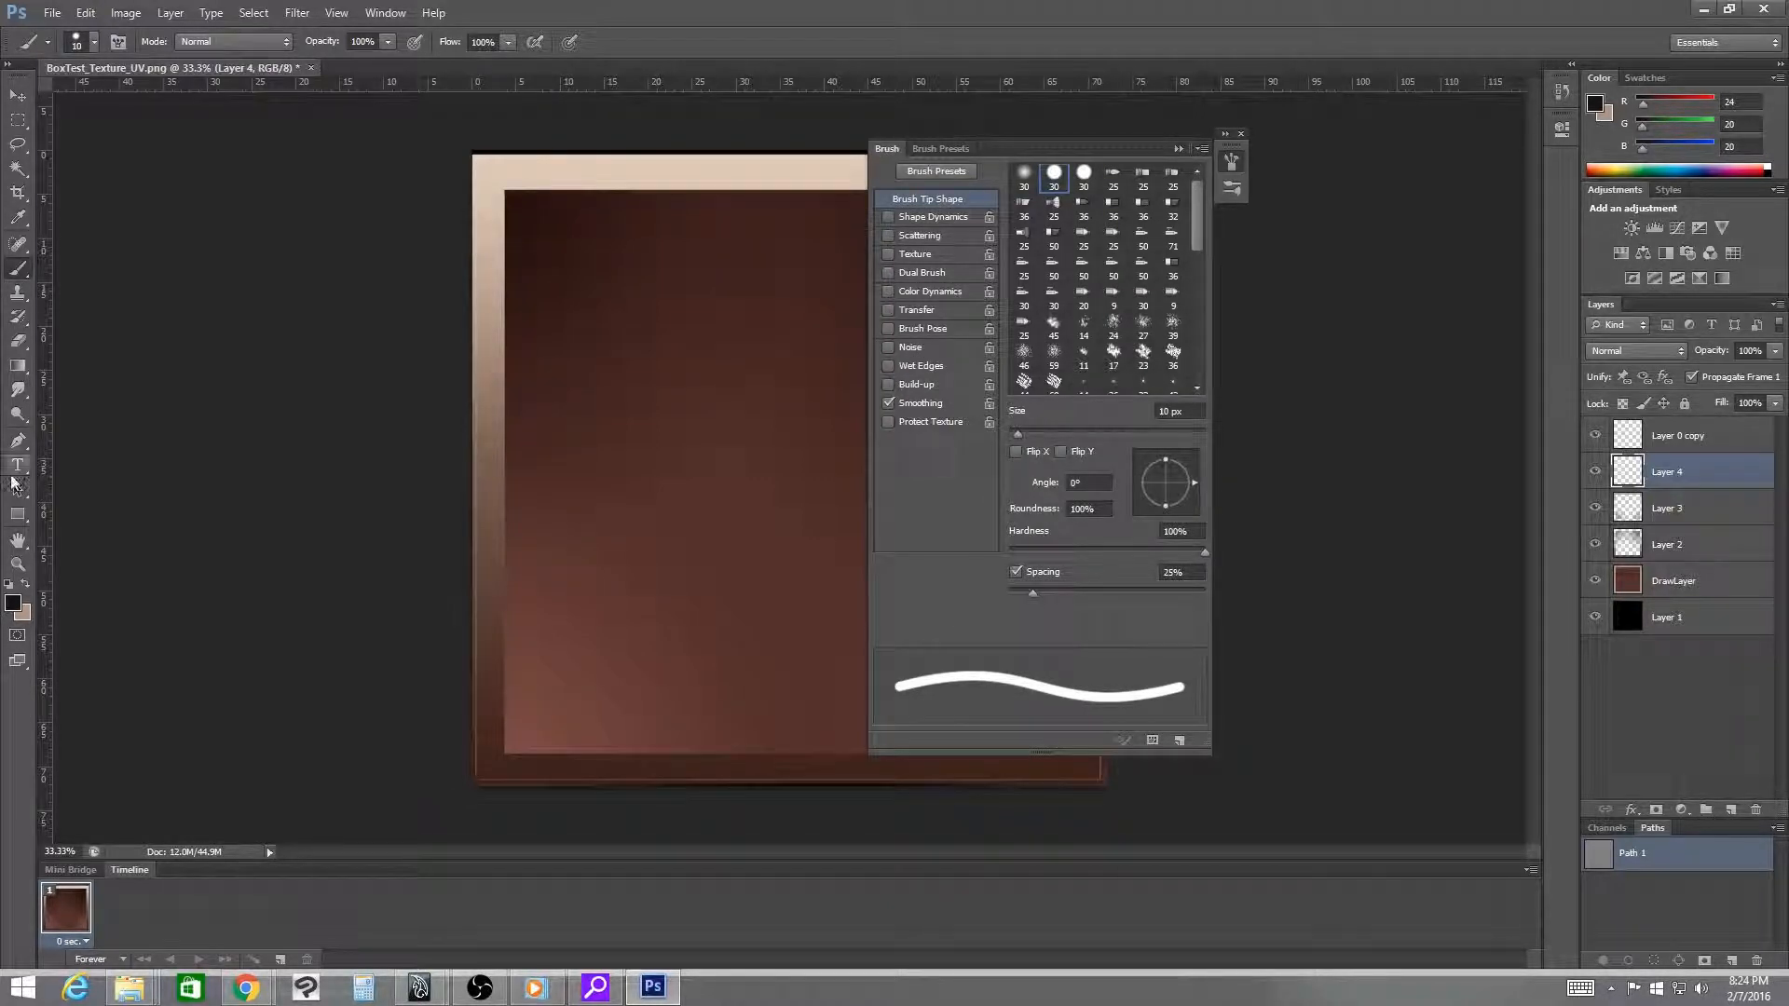
key(F5)
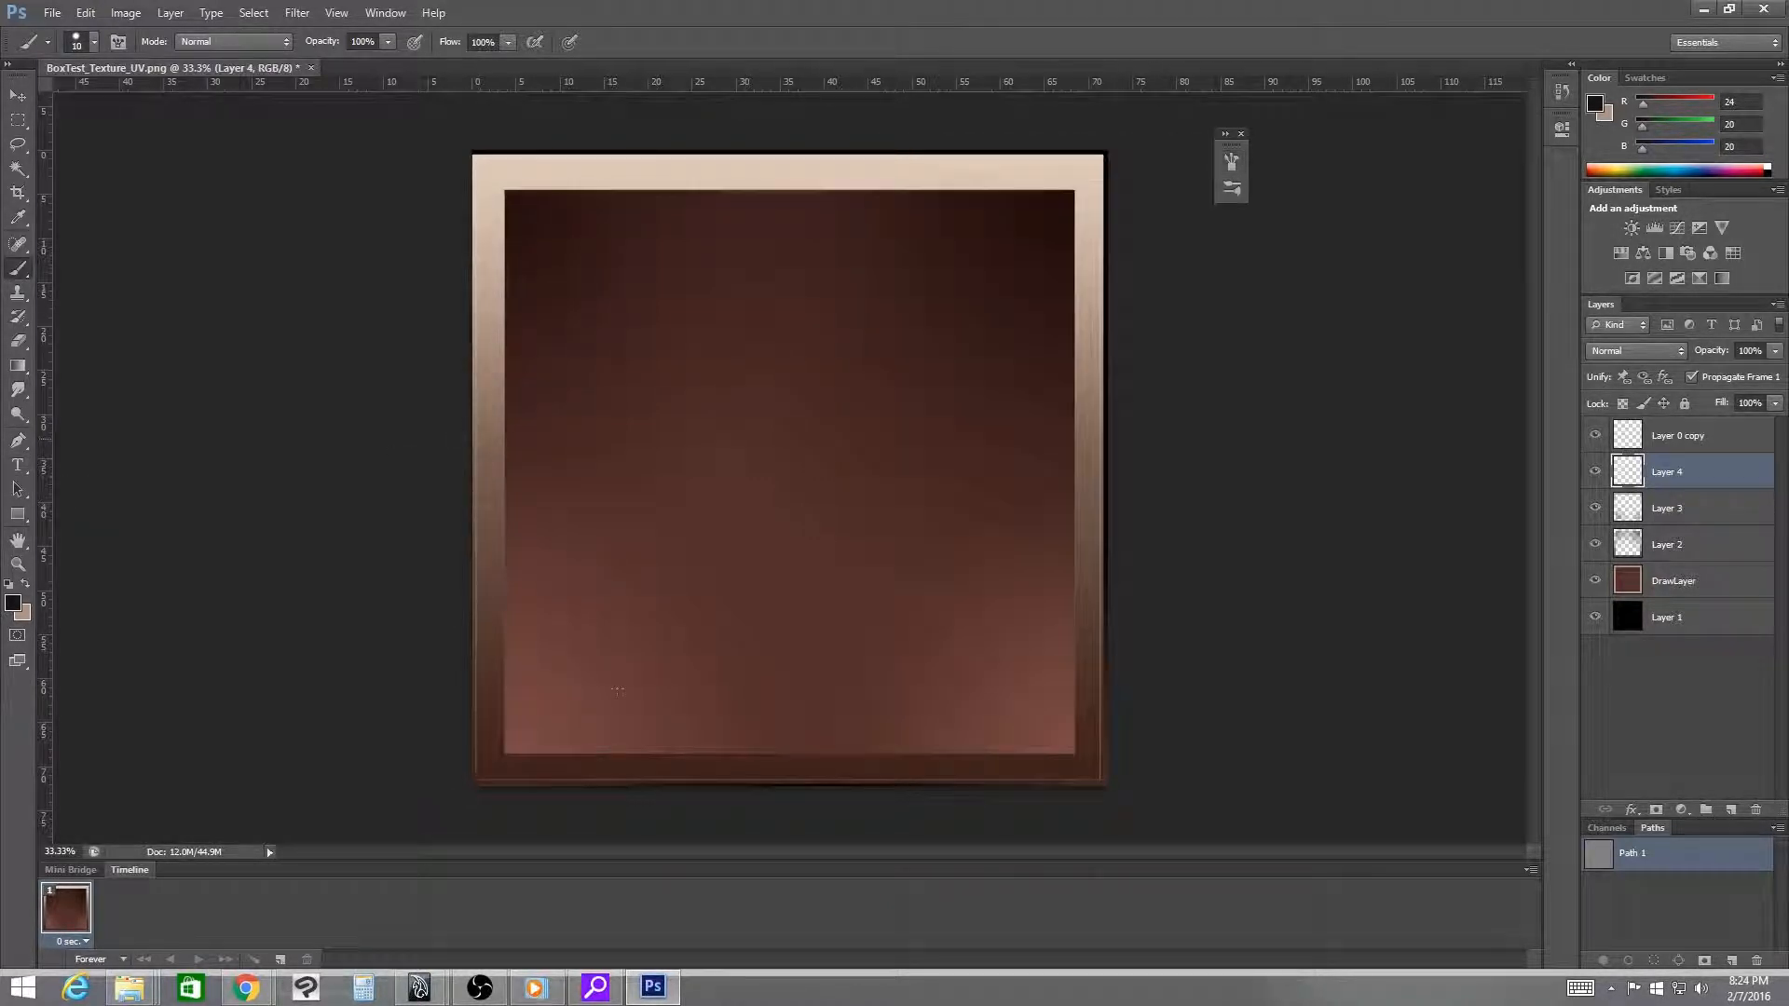
click(1529, 870)
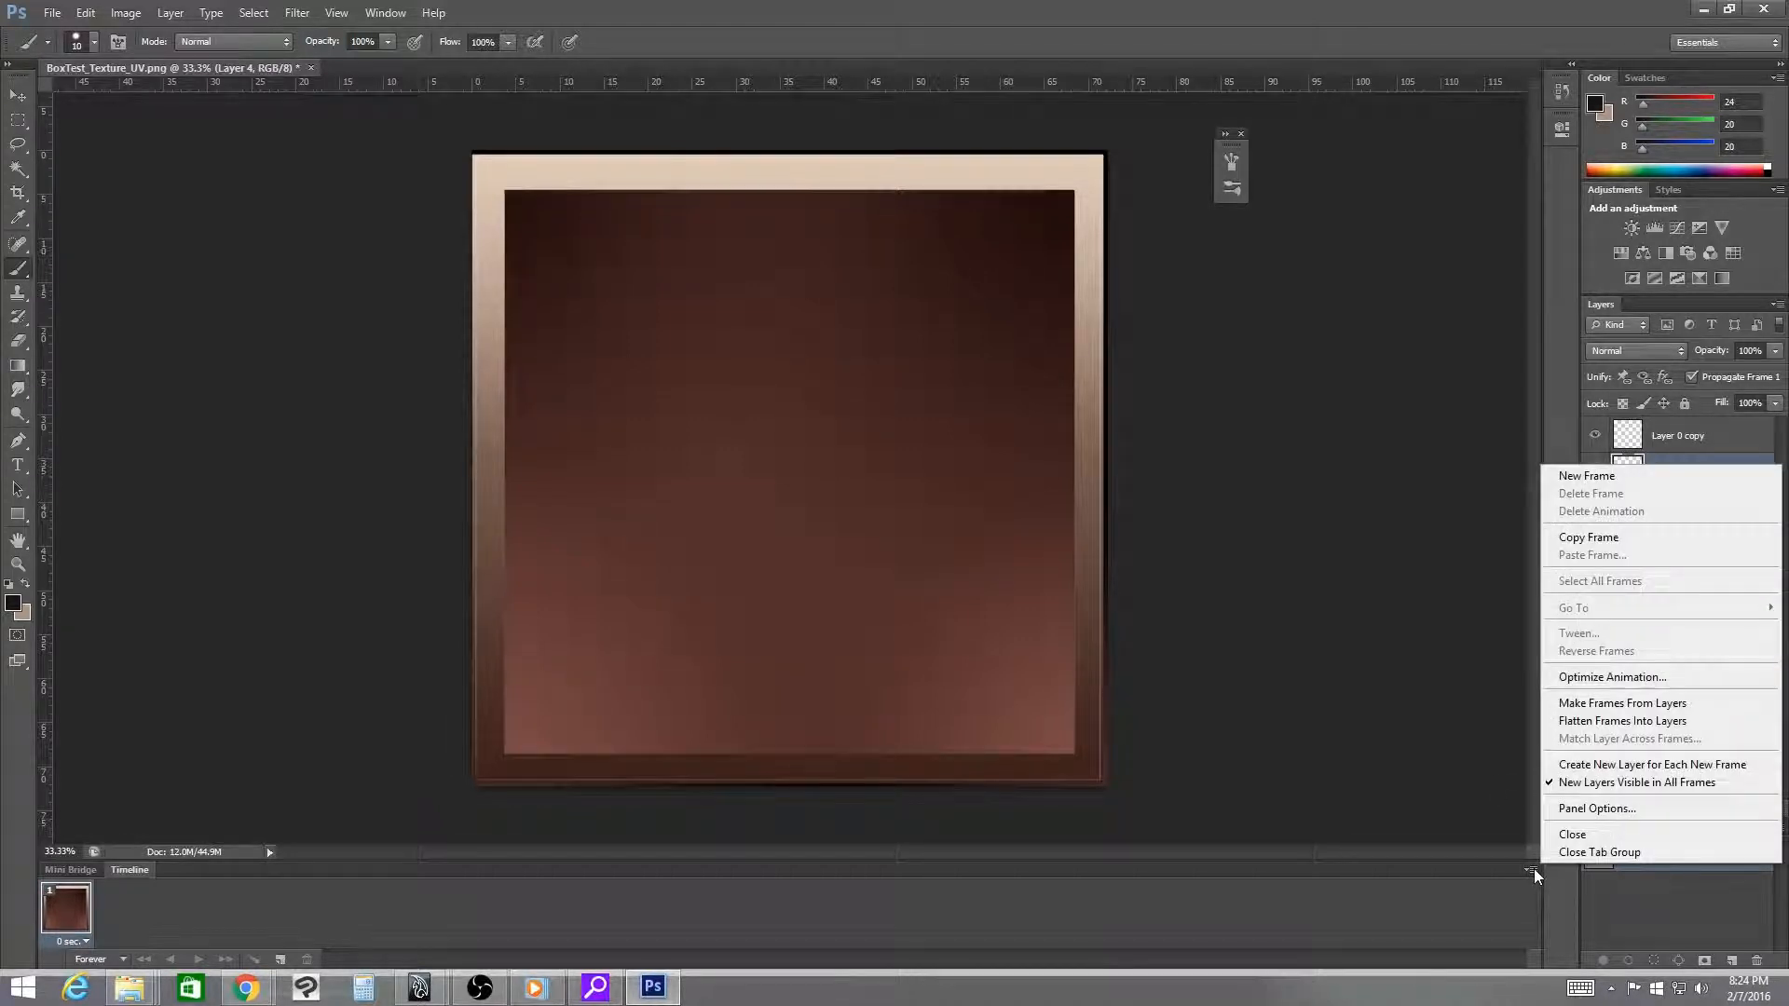
click(1595, 851)
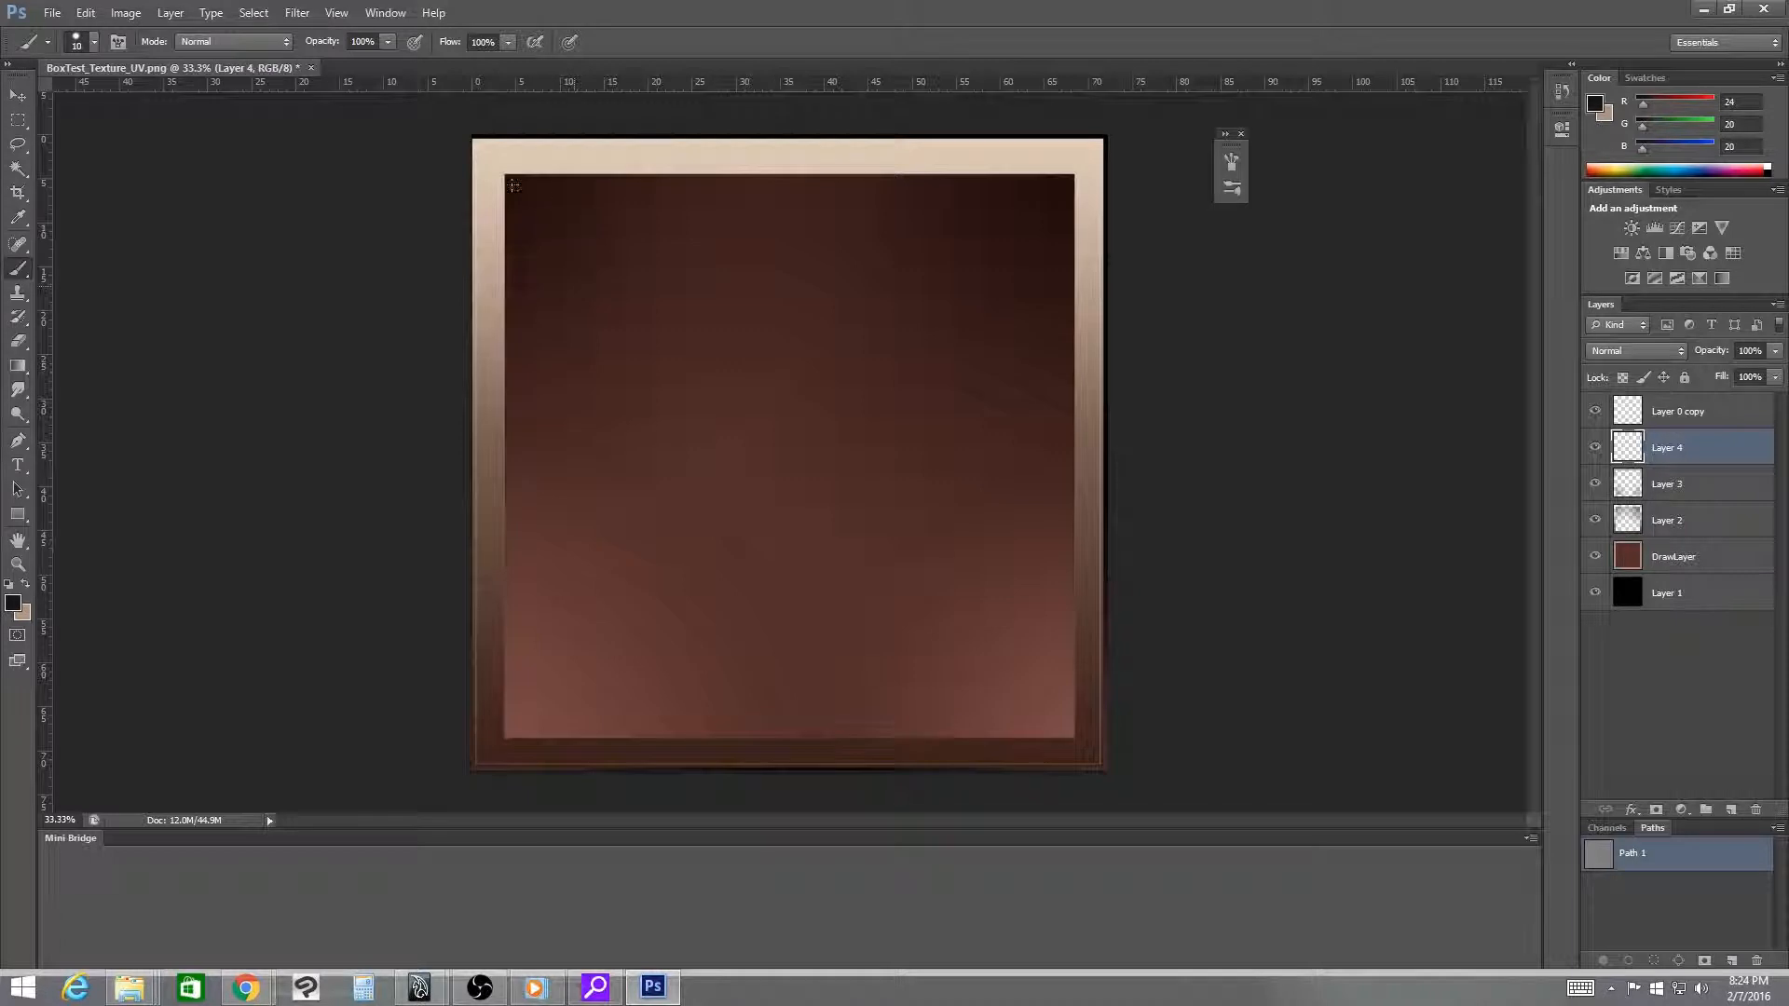
drag(508, 175, 611, 155)
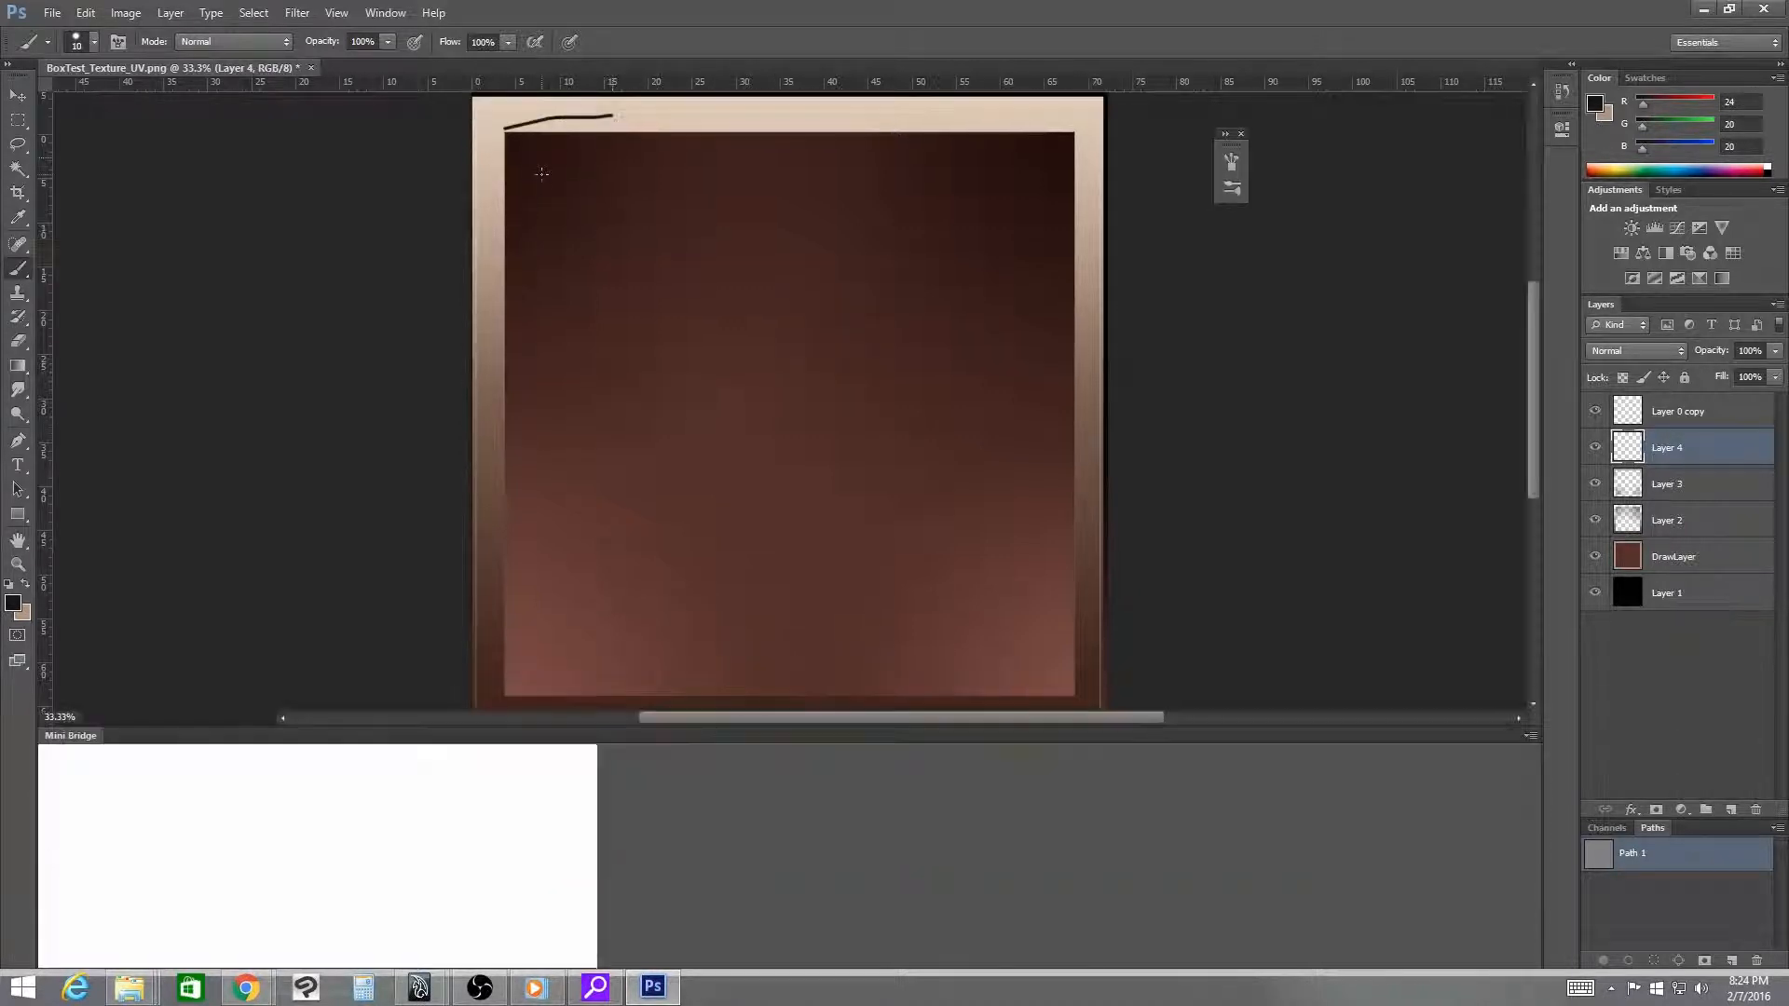
key(ctrl+z)
click(1531, 736)
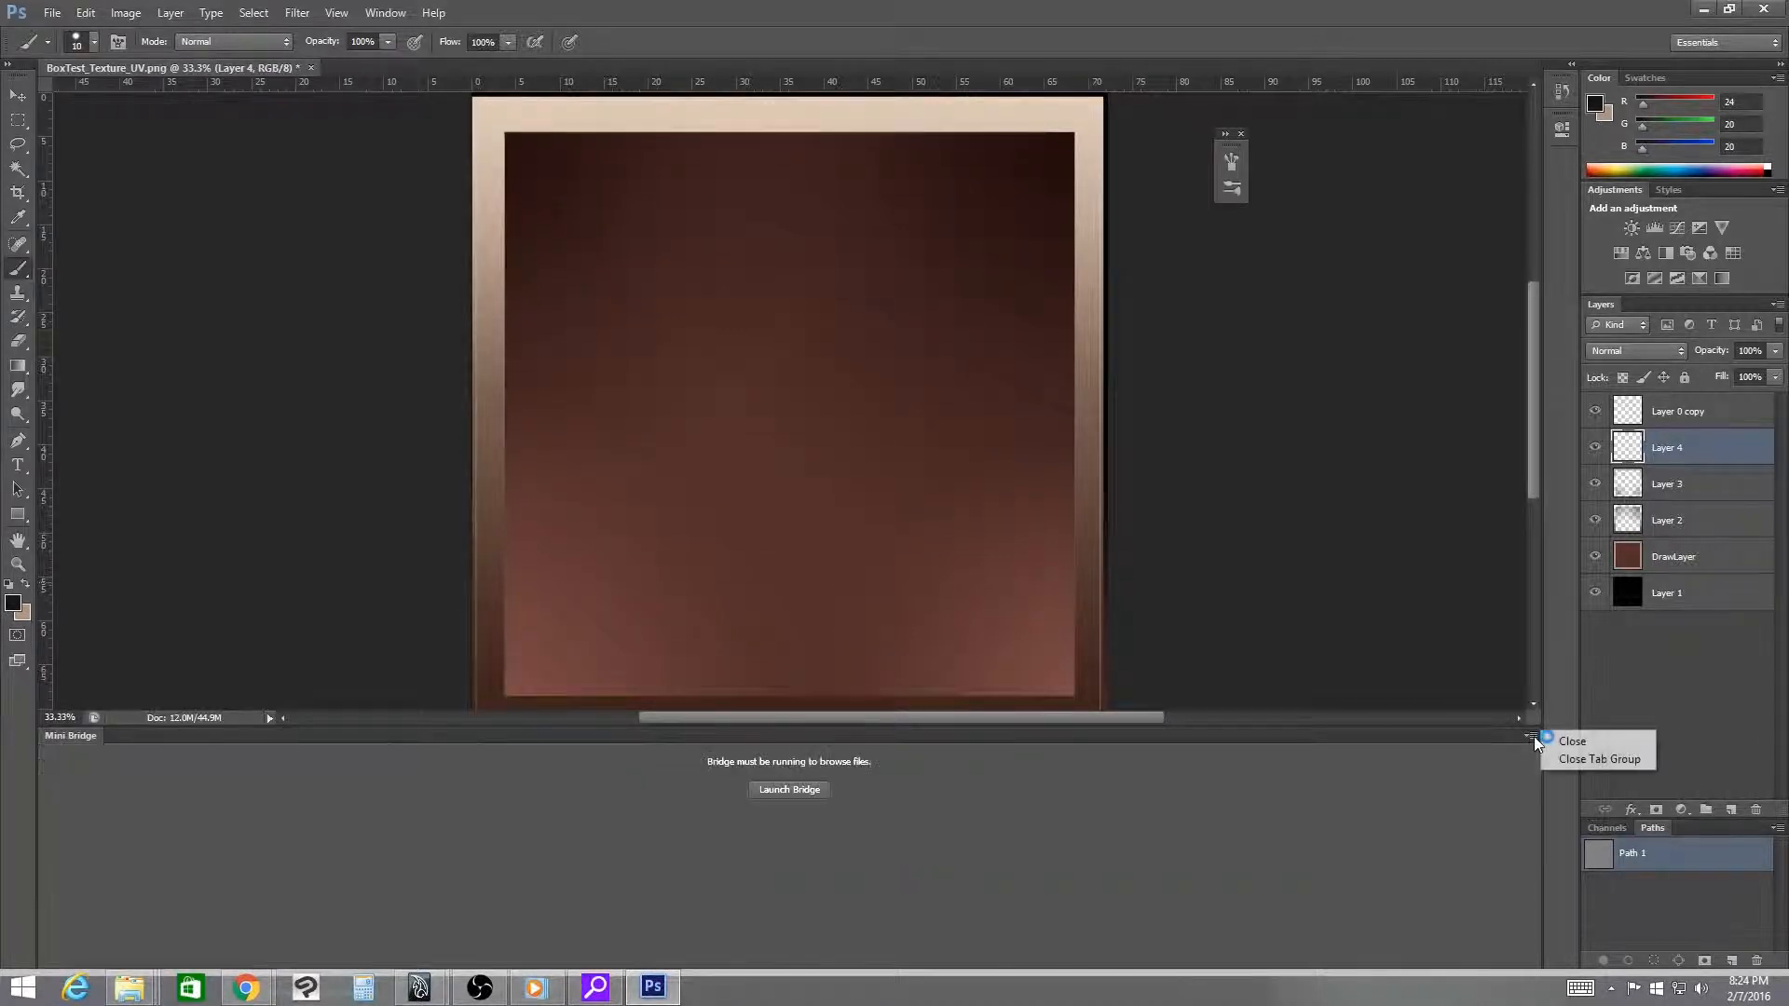
click(1548, 740)
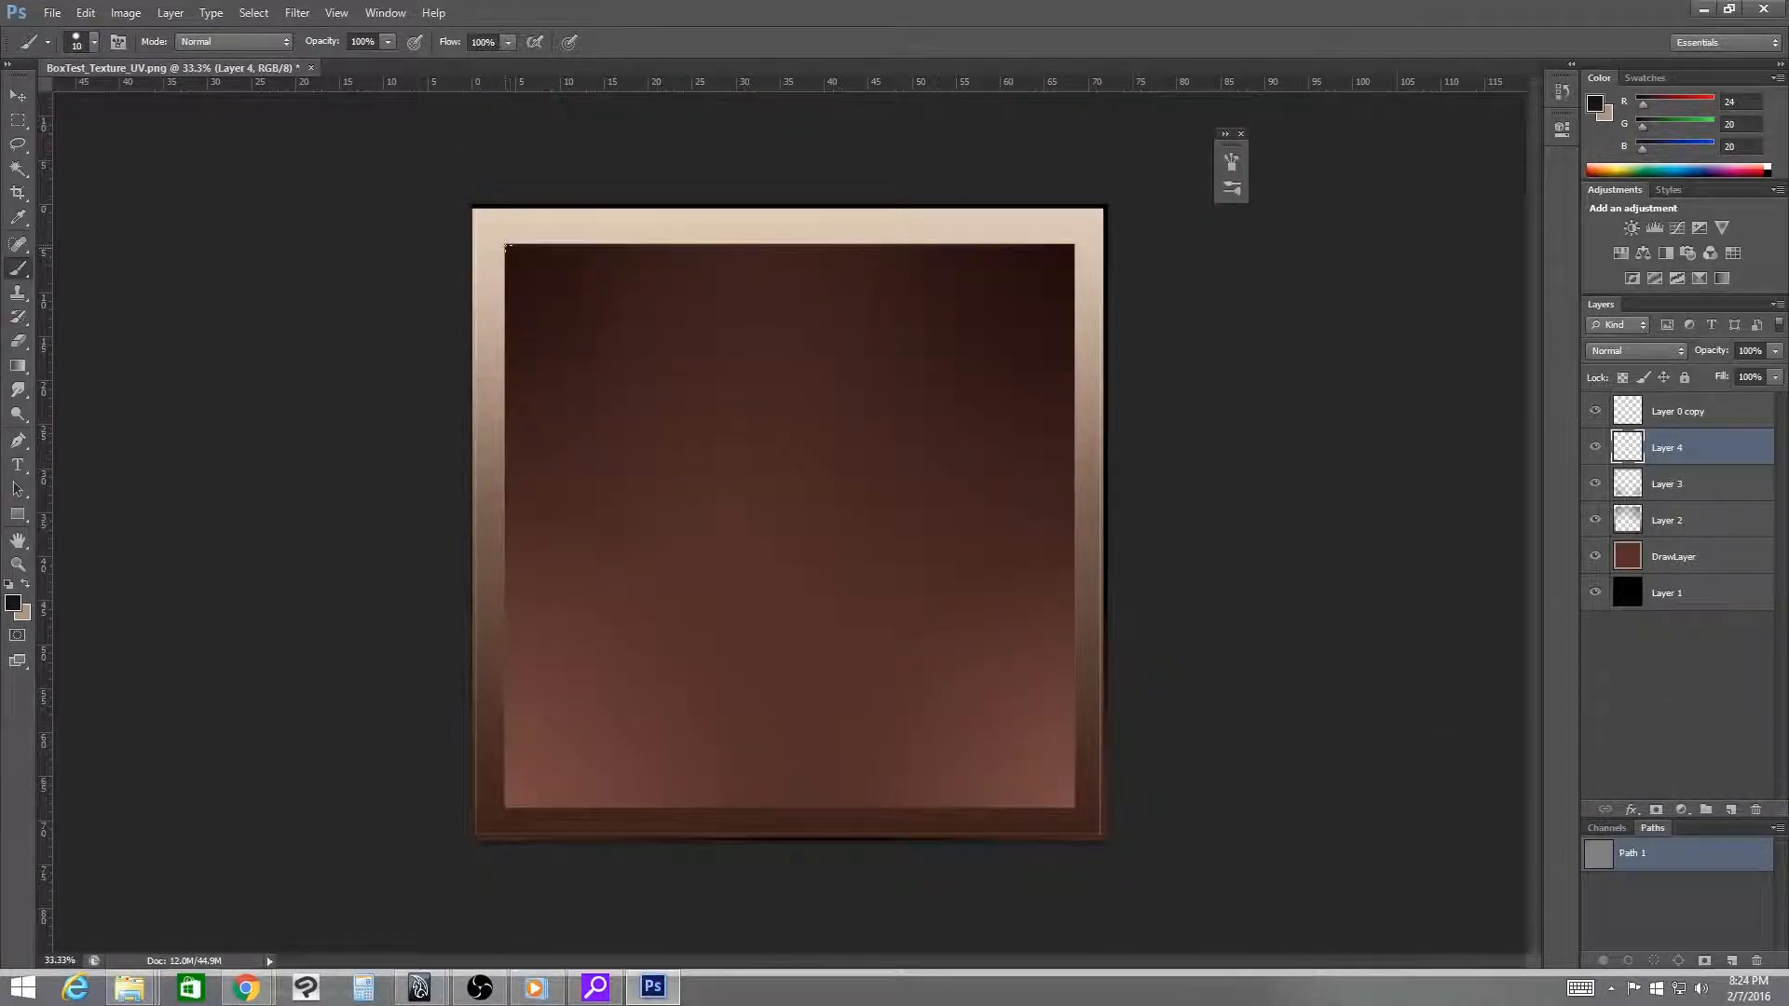
- Brush straight near-black lines along the upper, right and lower edges of the inner square on Layer 4
drag(506, 244, 1078, 245)
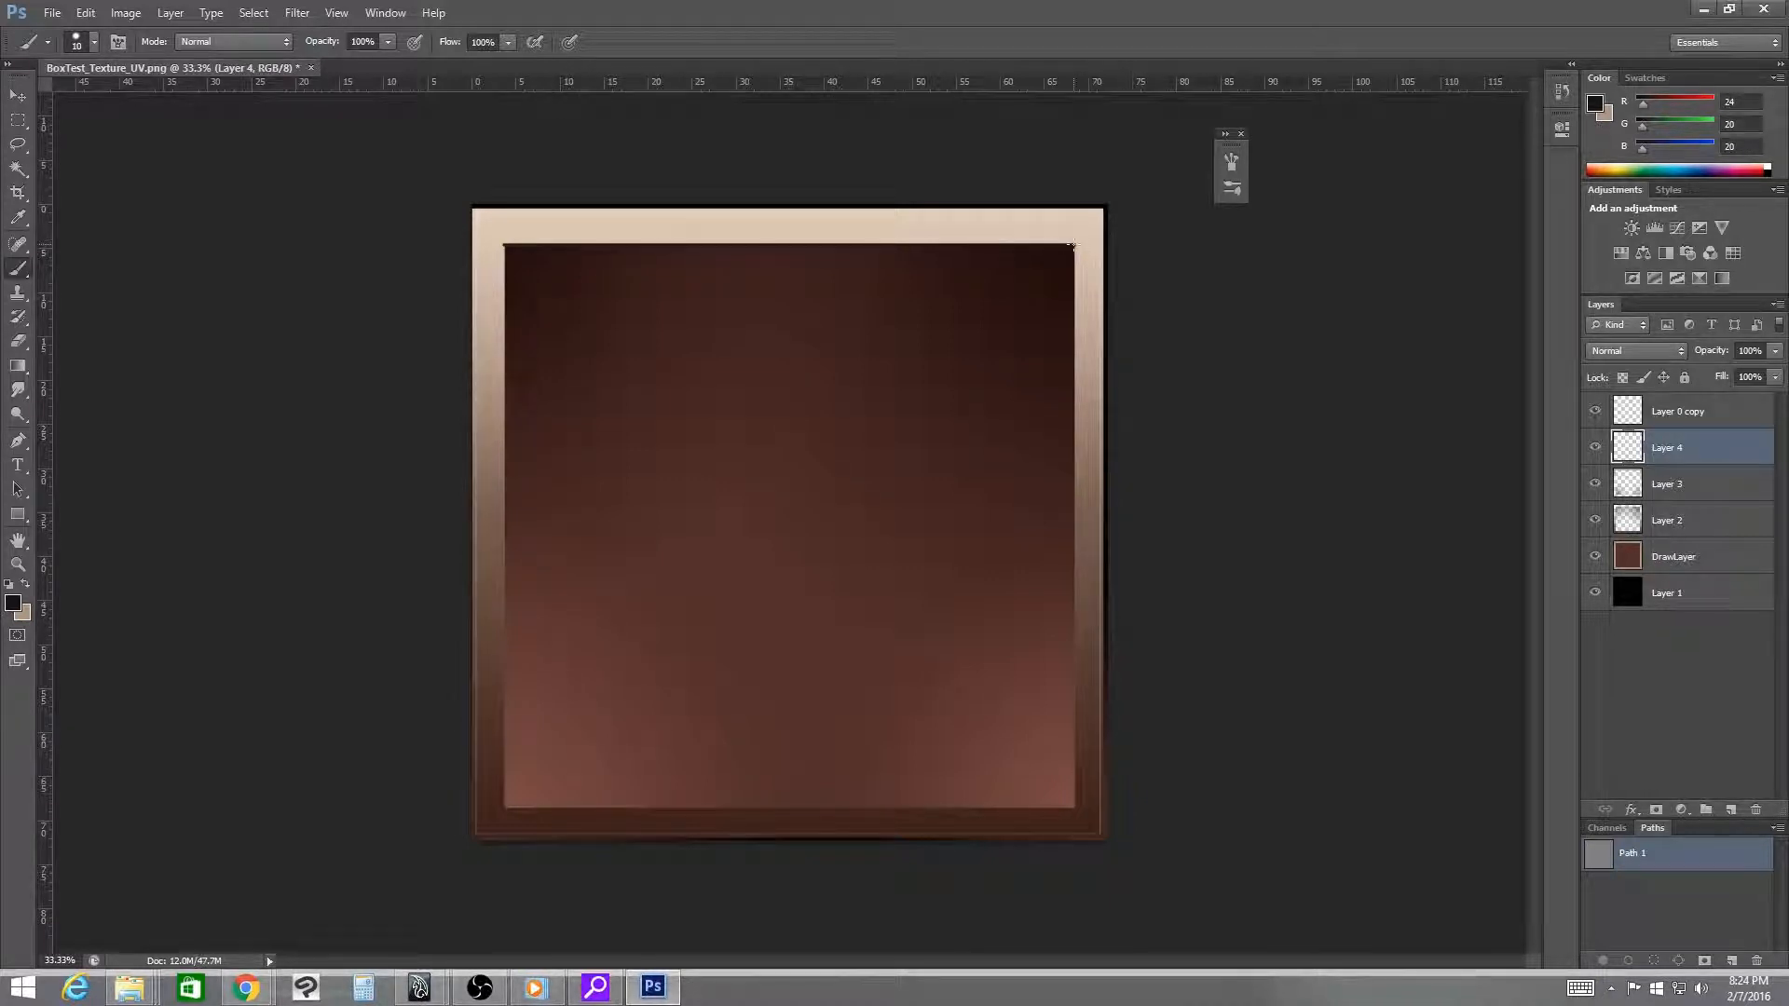
mouse_move(1074, 245)
mouse_down()
mouse_move(1125, 544)
mouse_move(1119, 802)
mouse_up()
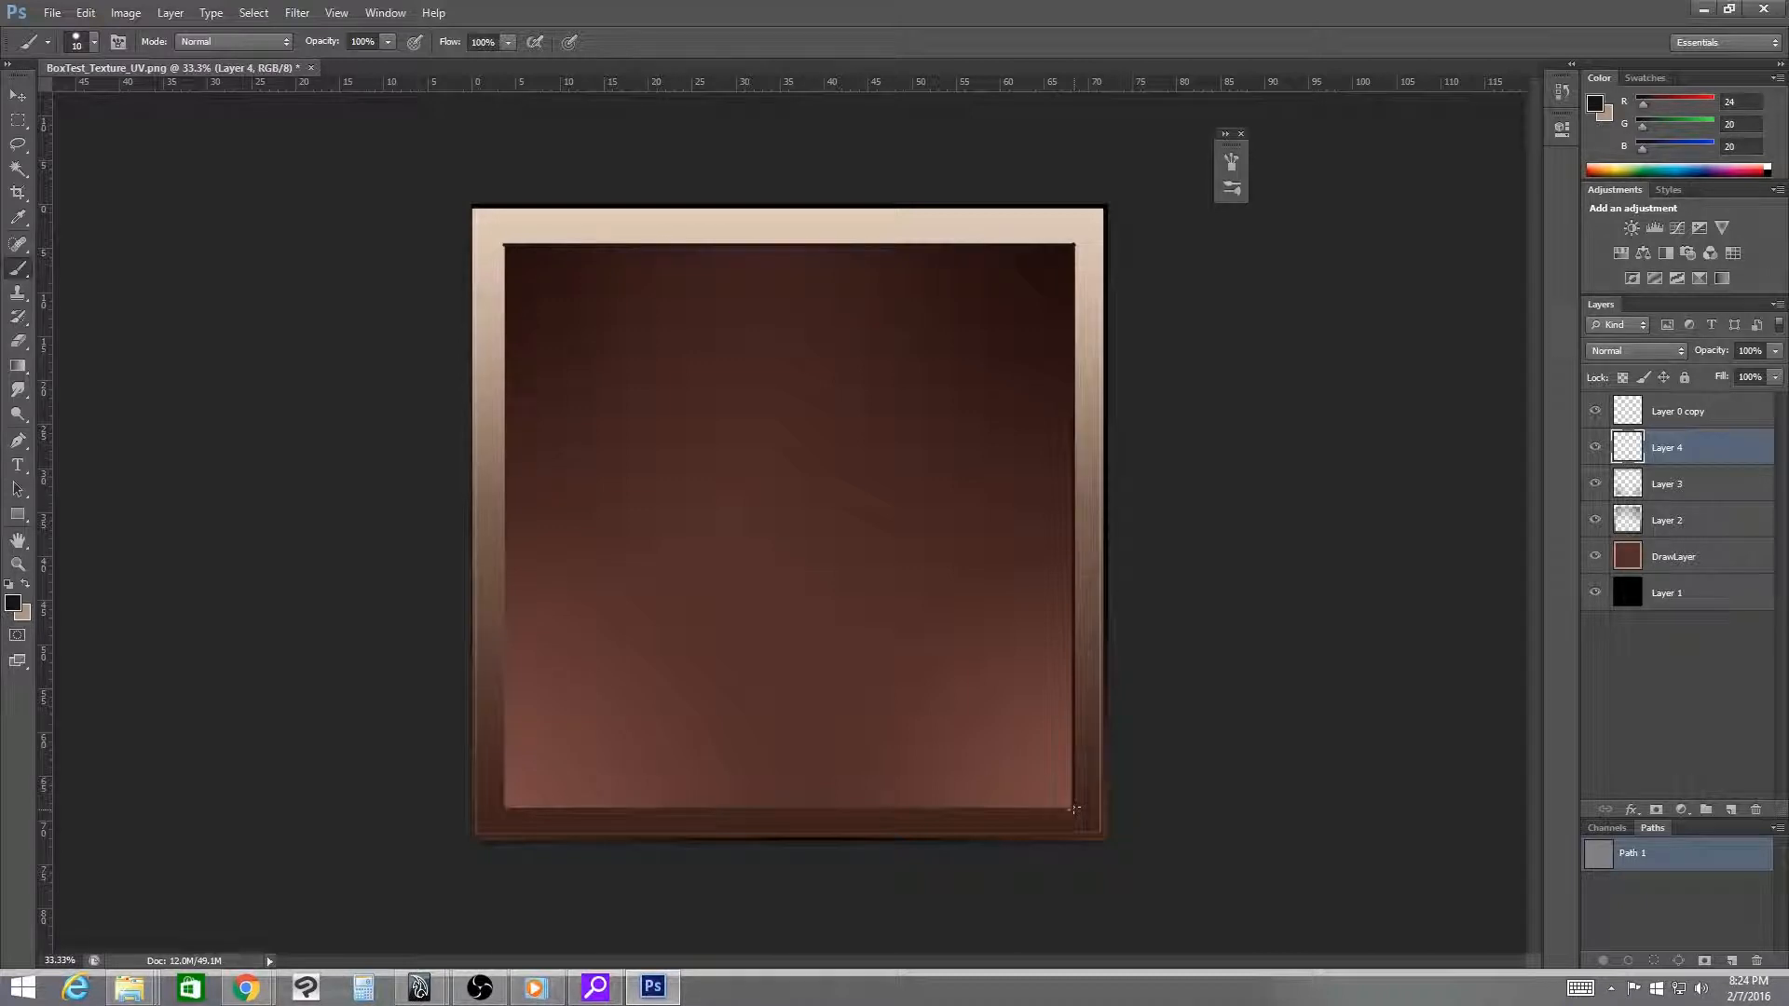
drag(1073, 809, 503, 813)
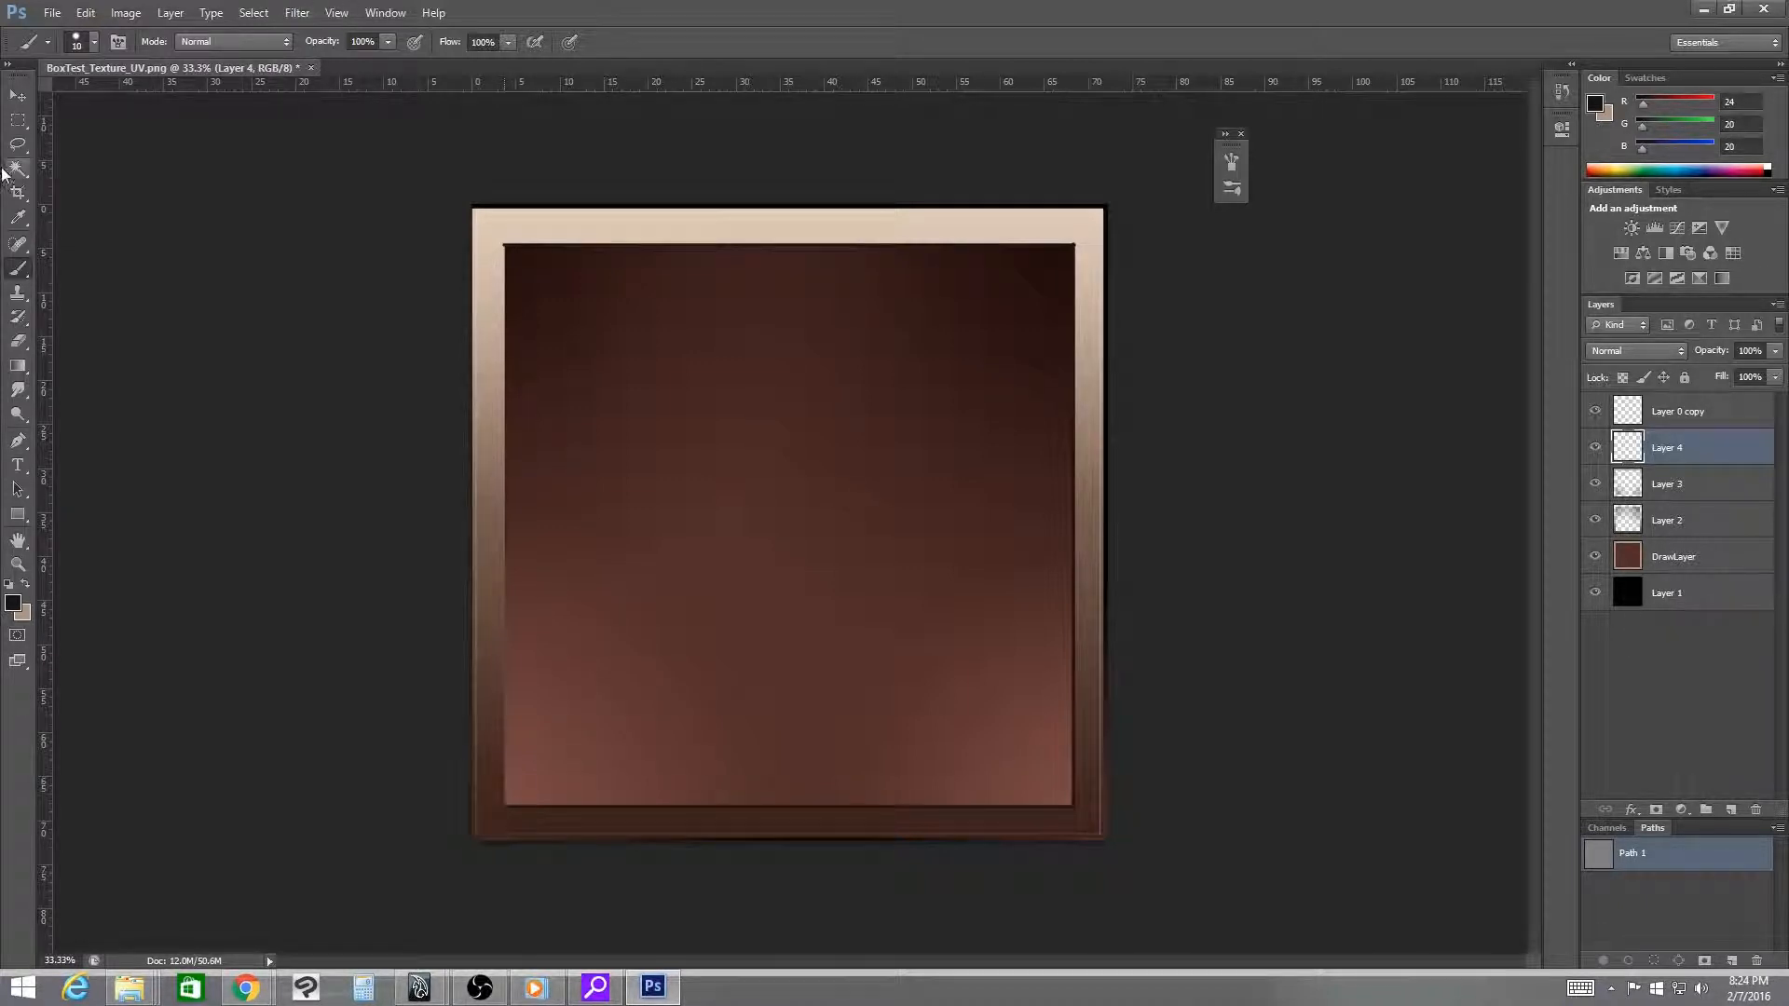
drag(46, 157, 507, 184)
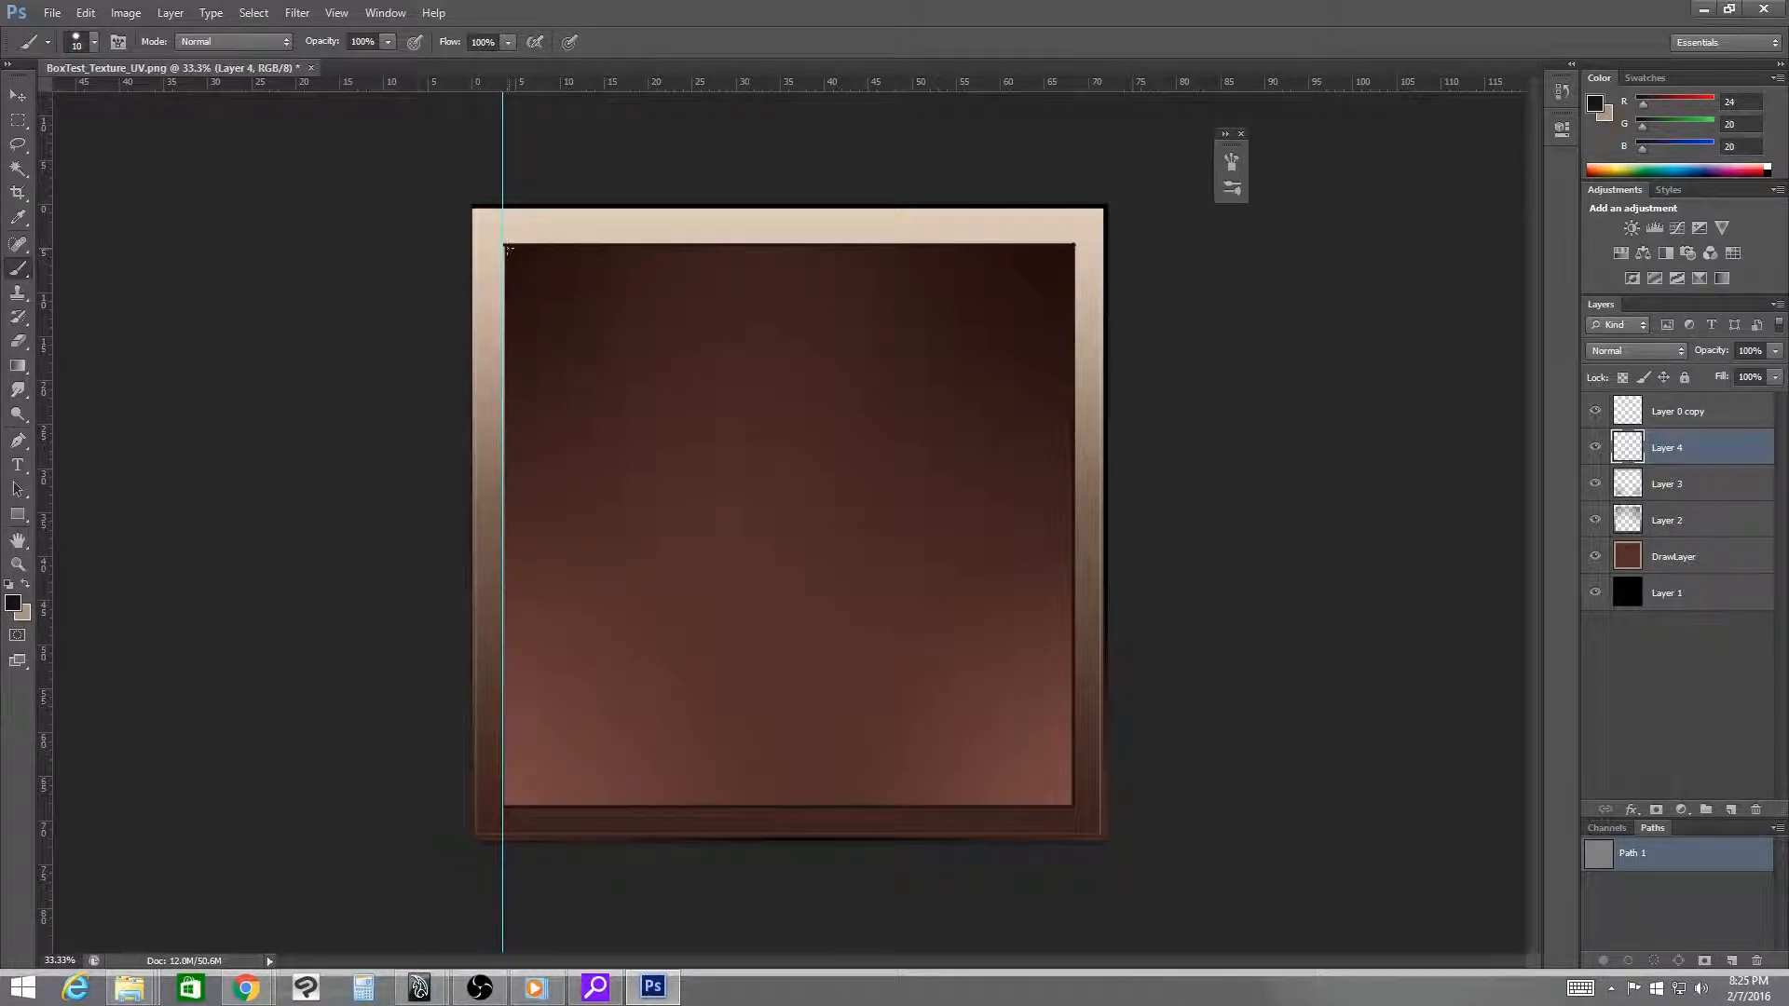
drag(505, 248, 503, 302)
key(ctrl+z)
key(ctrl+semicolon)
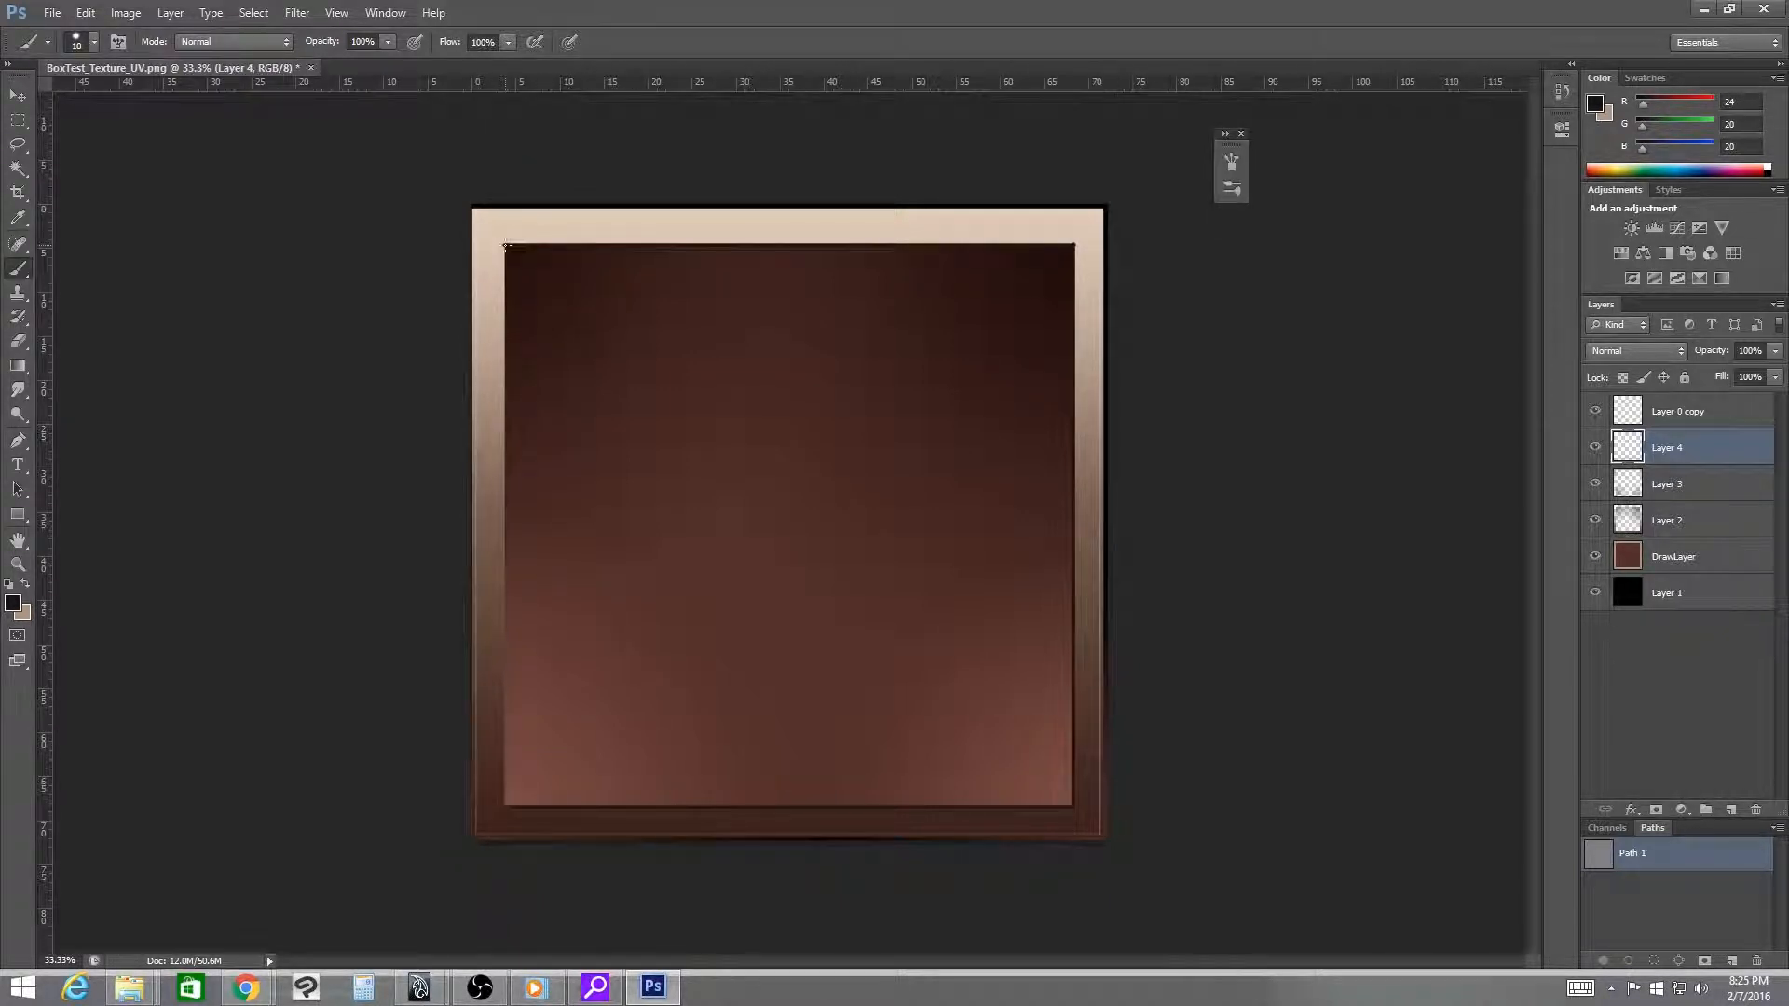
- Brush near-black lines on Layer 4 along the inner square's left edge and diagonally across the frame's corners
drag(505, 247, 517, 801)
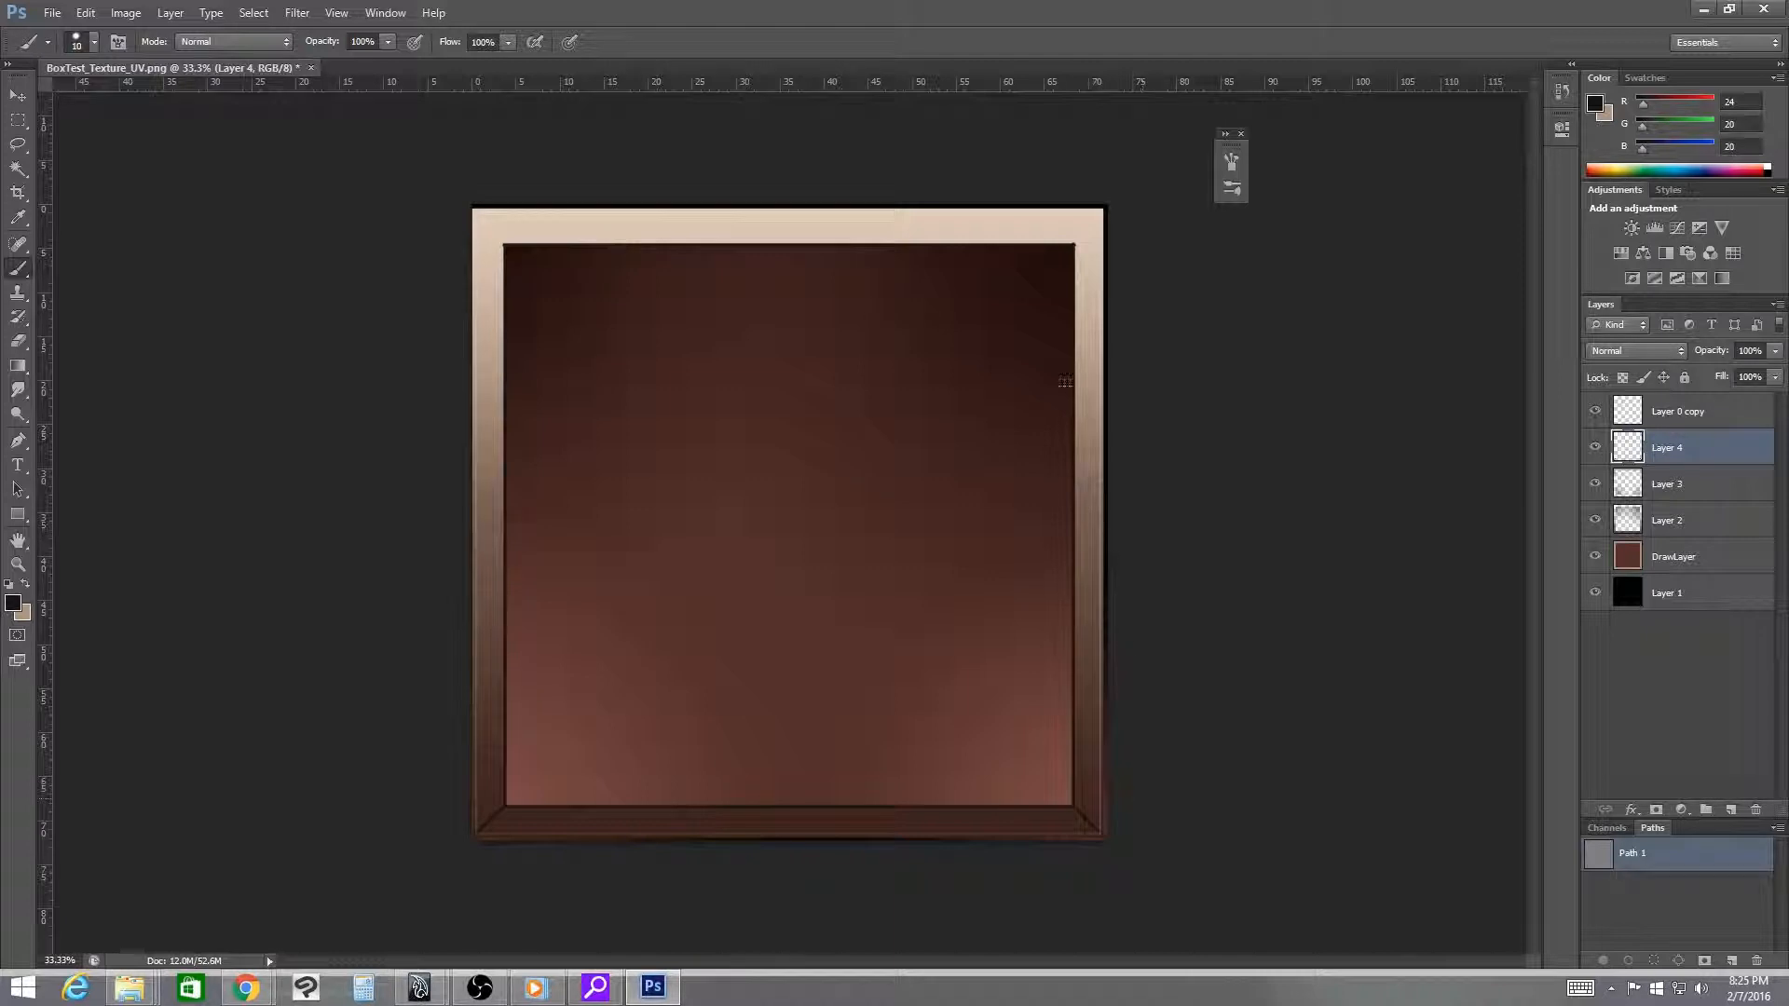
shift+click(1101, 206)
key(ctrl+z)
shift+click(1102, 204)
shift+click(475, 208)
- Try a Drop Shadow effect on Layer 4 with Screen blend mode and the near-white colour f1f6f6
double_click(1703, 447)
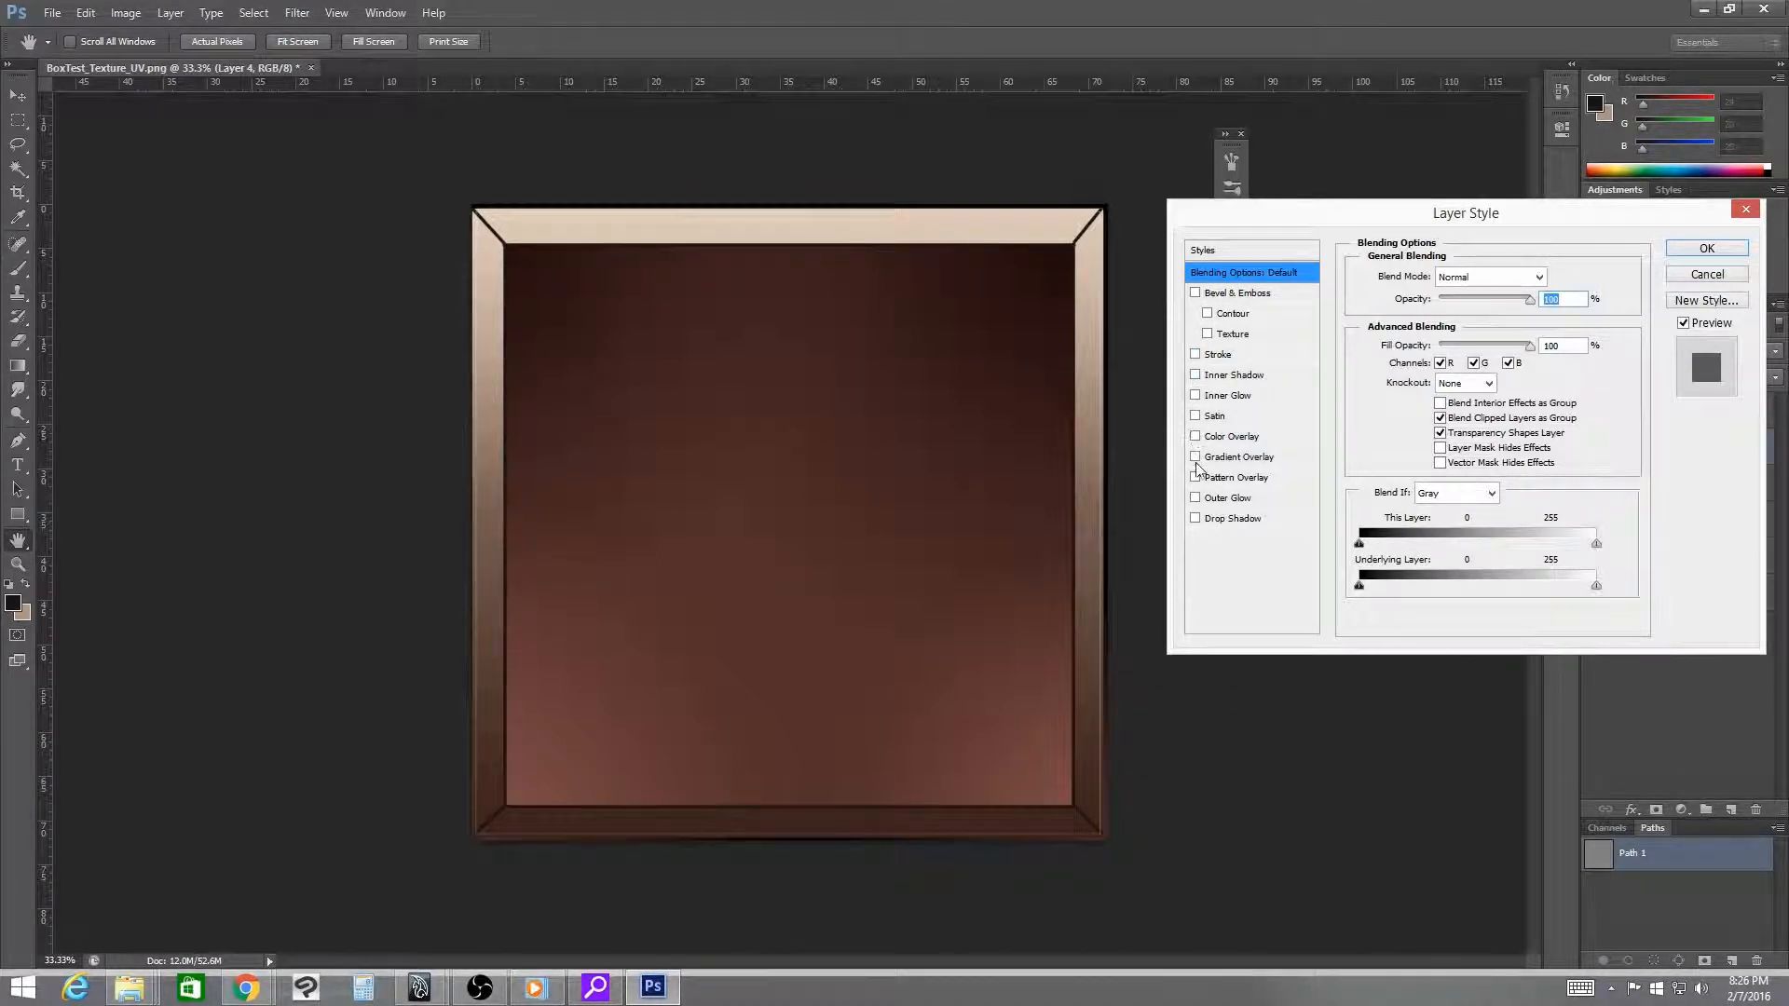
click(1195, 518)
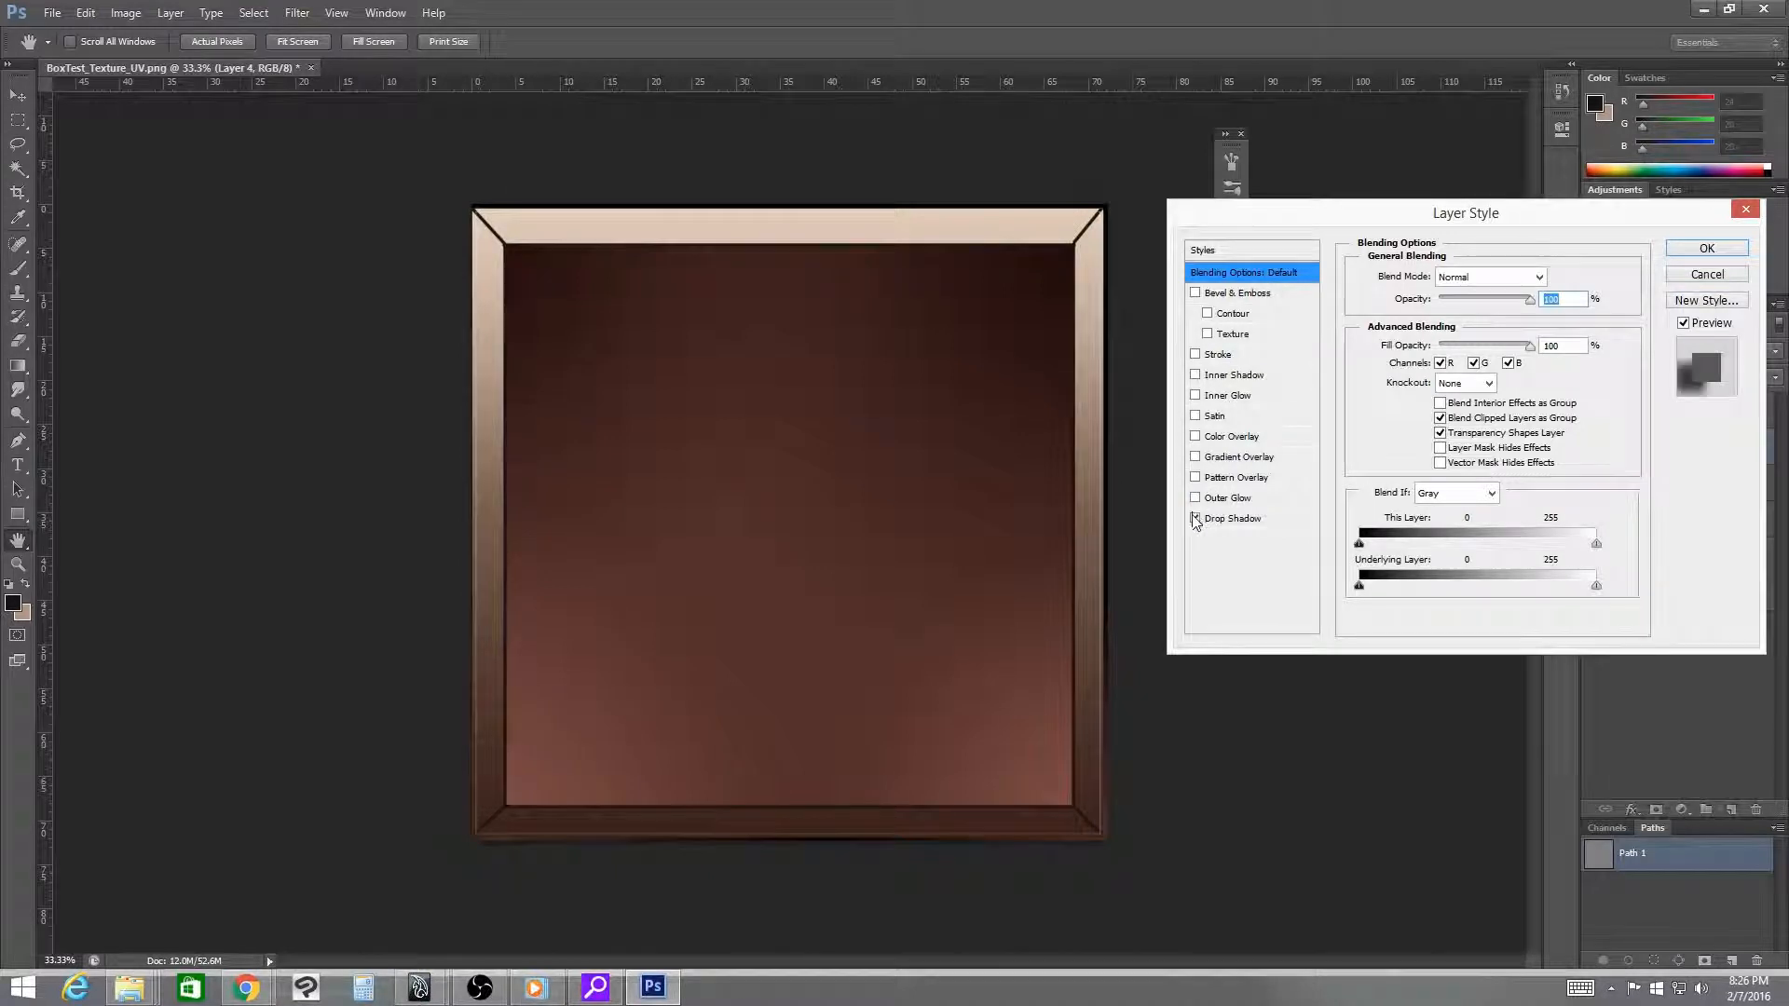
click(1267, 518)
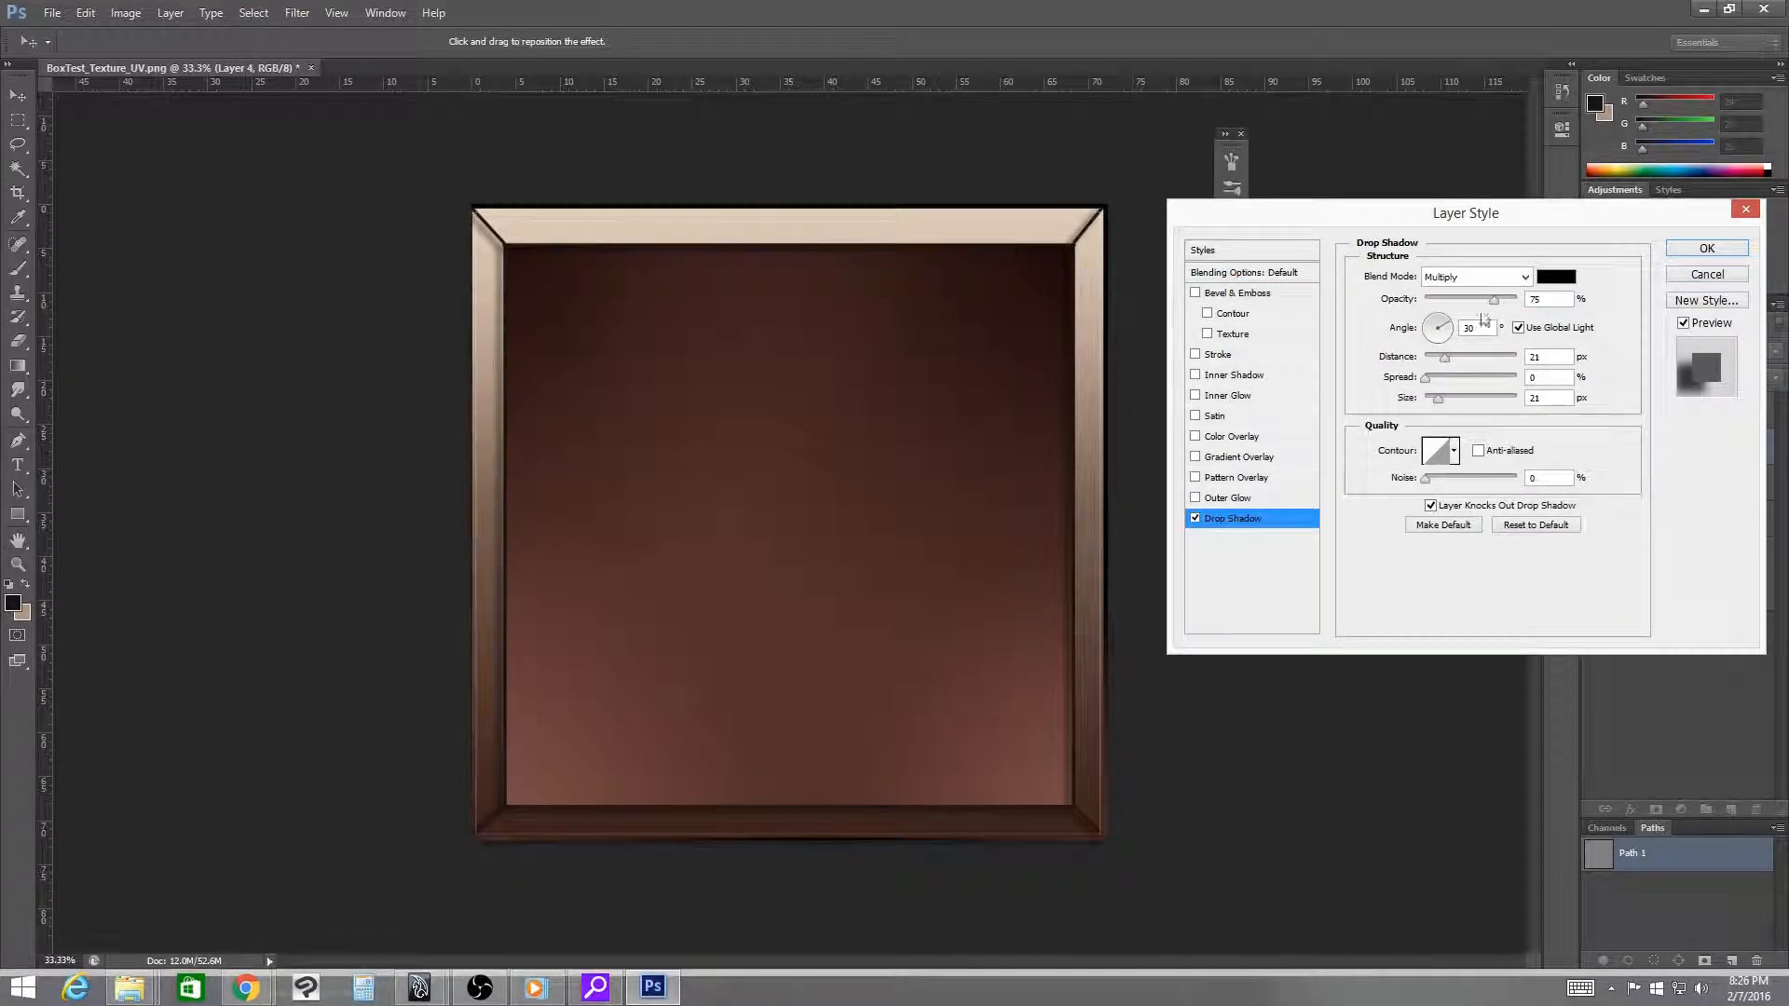
click(1496, 278)
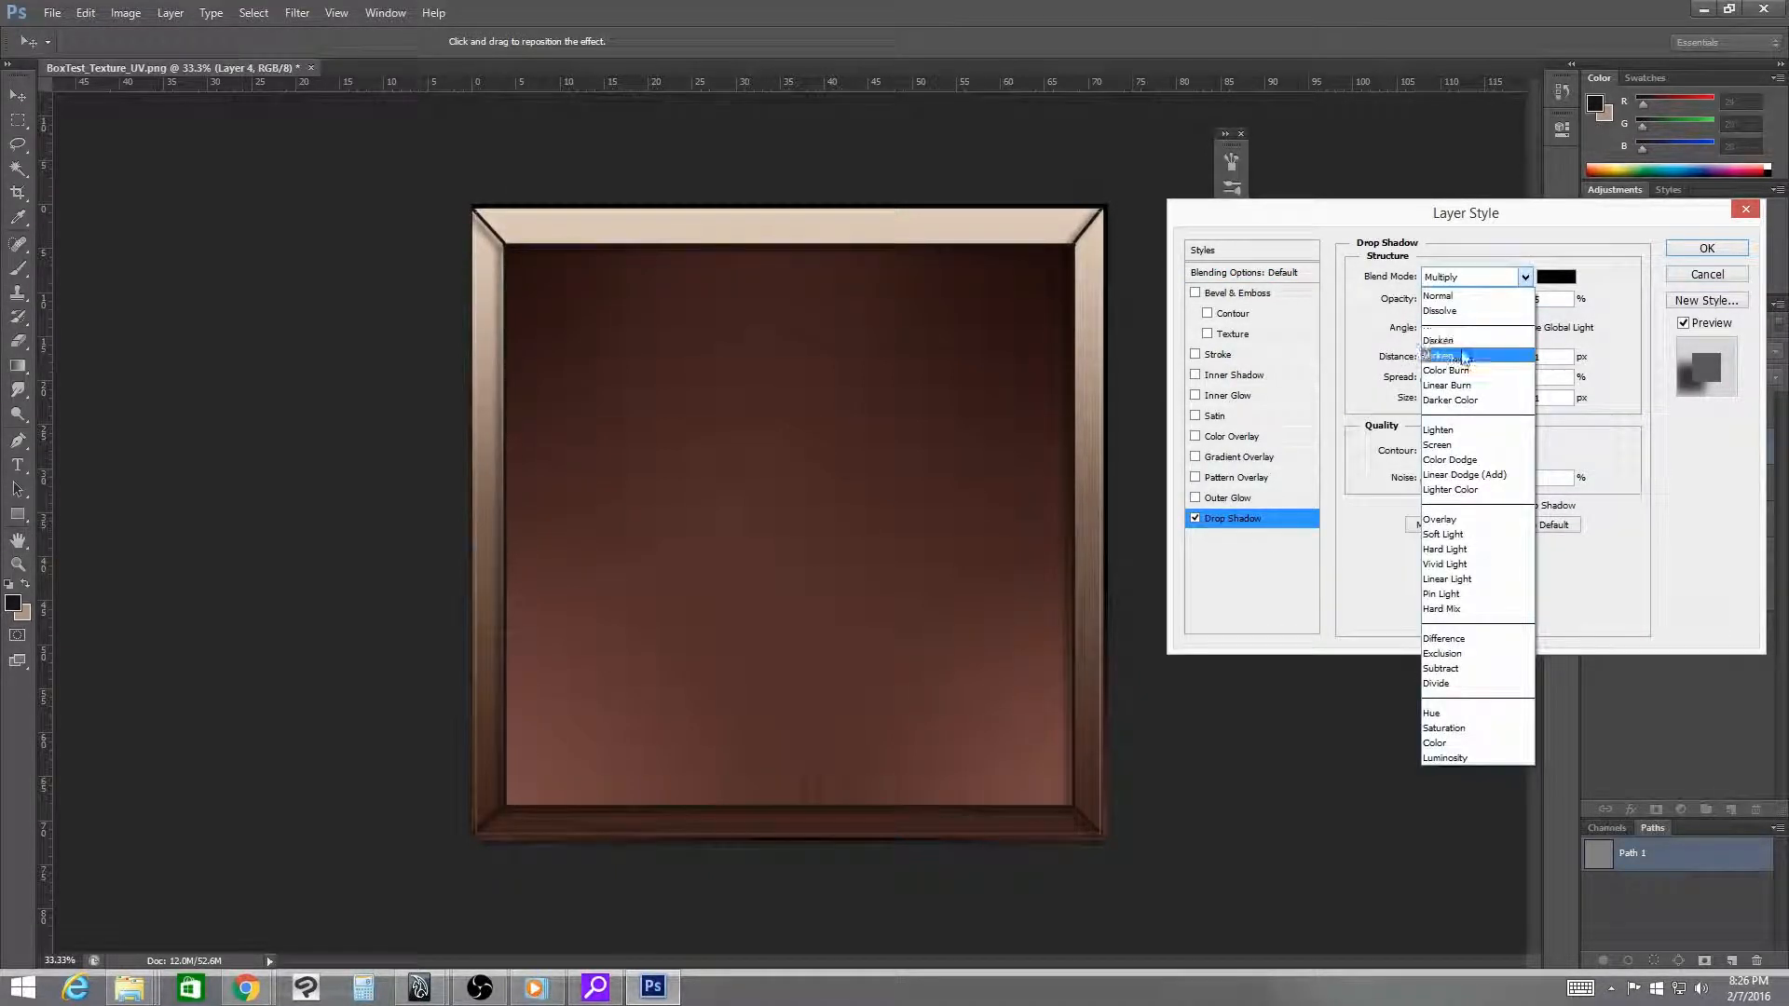
click(1453, 445)
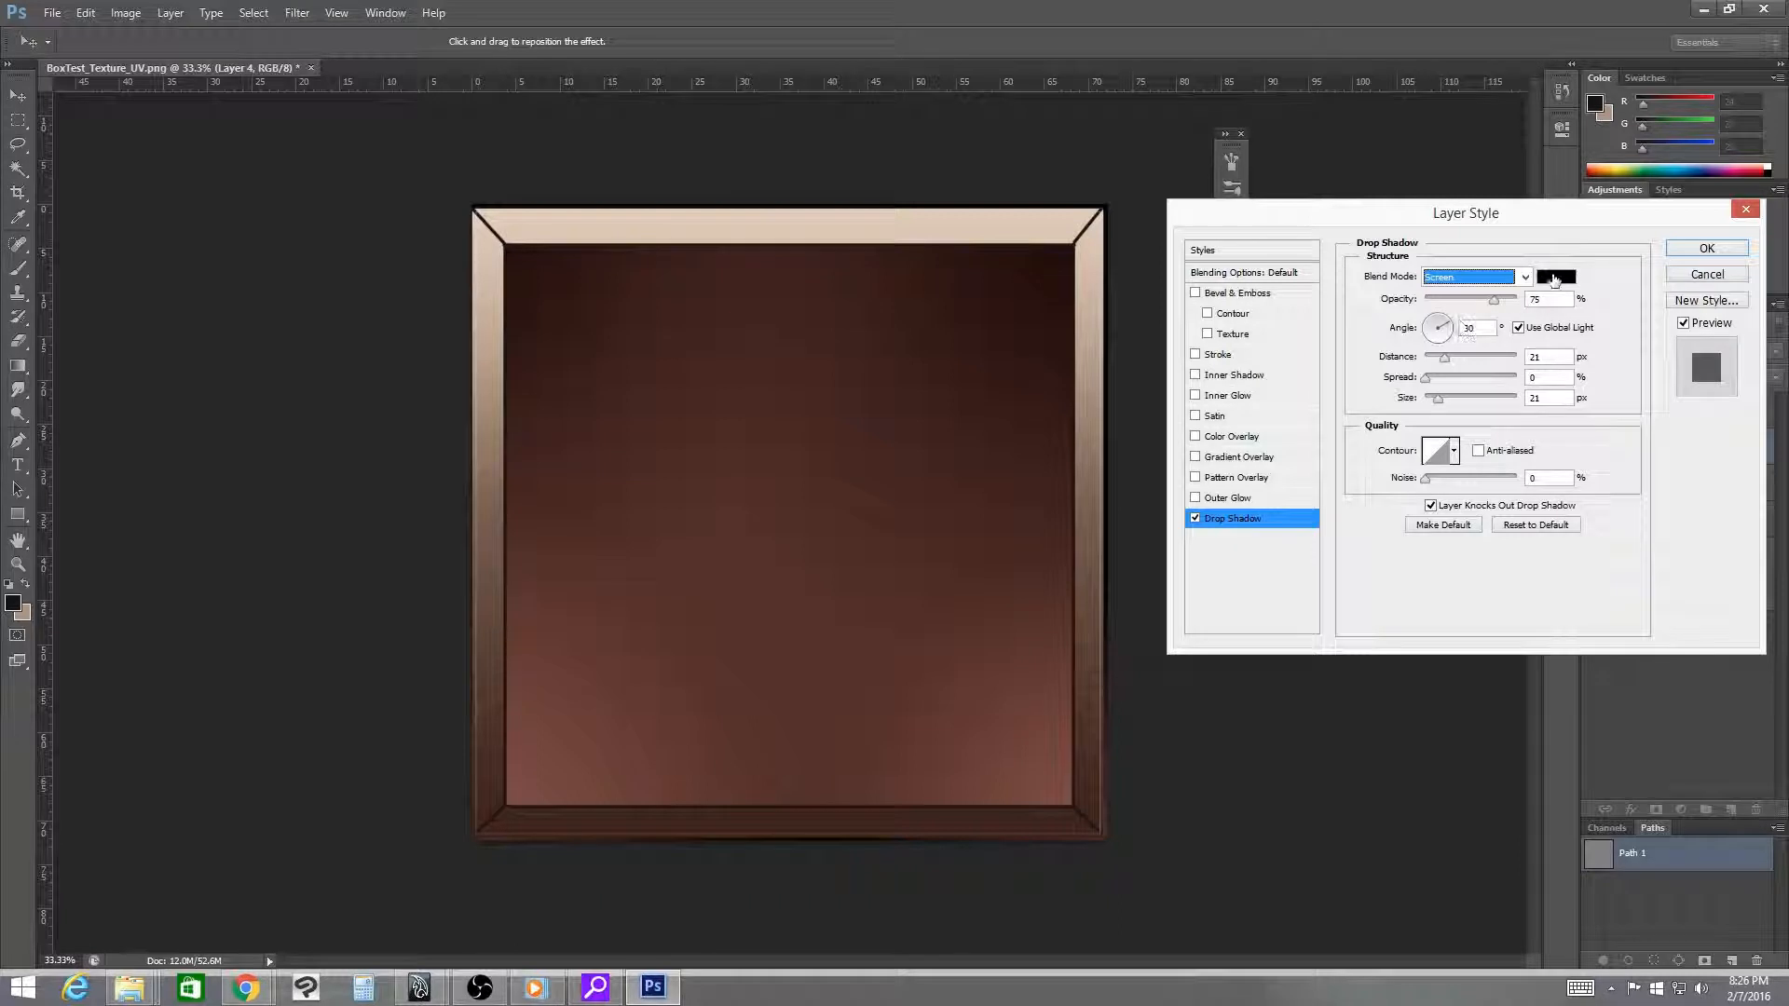
click(1556, 276)
click(440, 144)
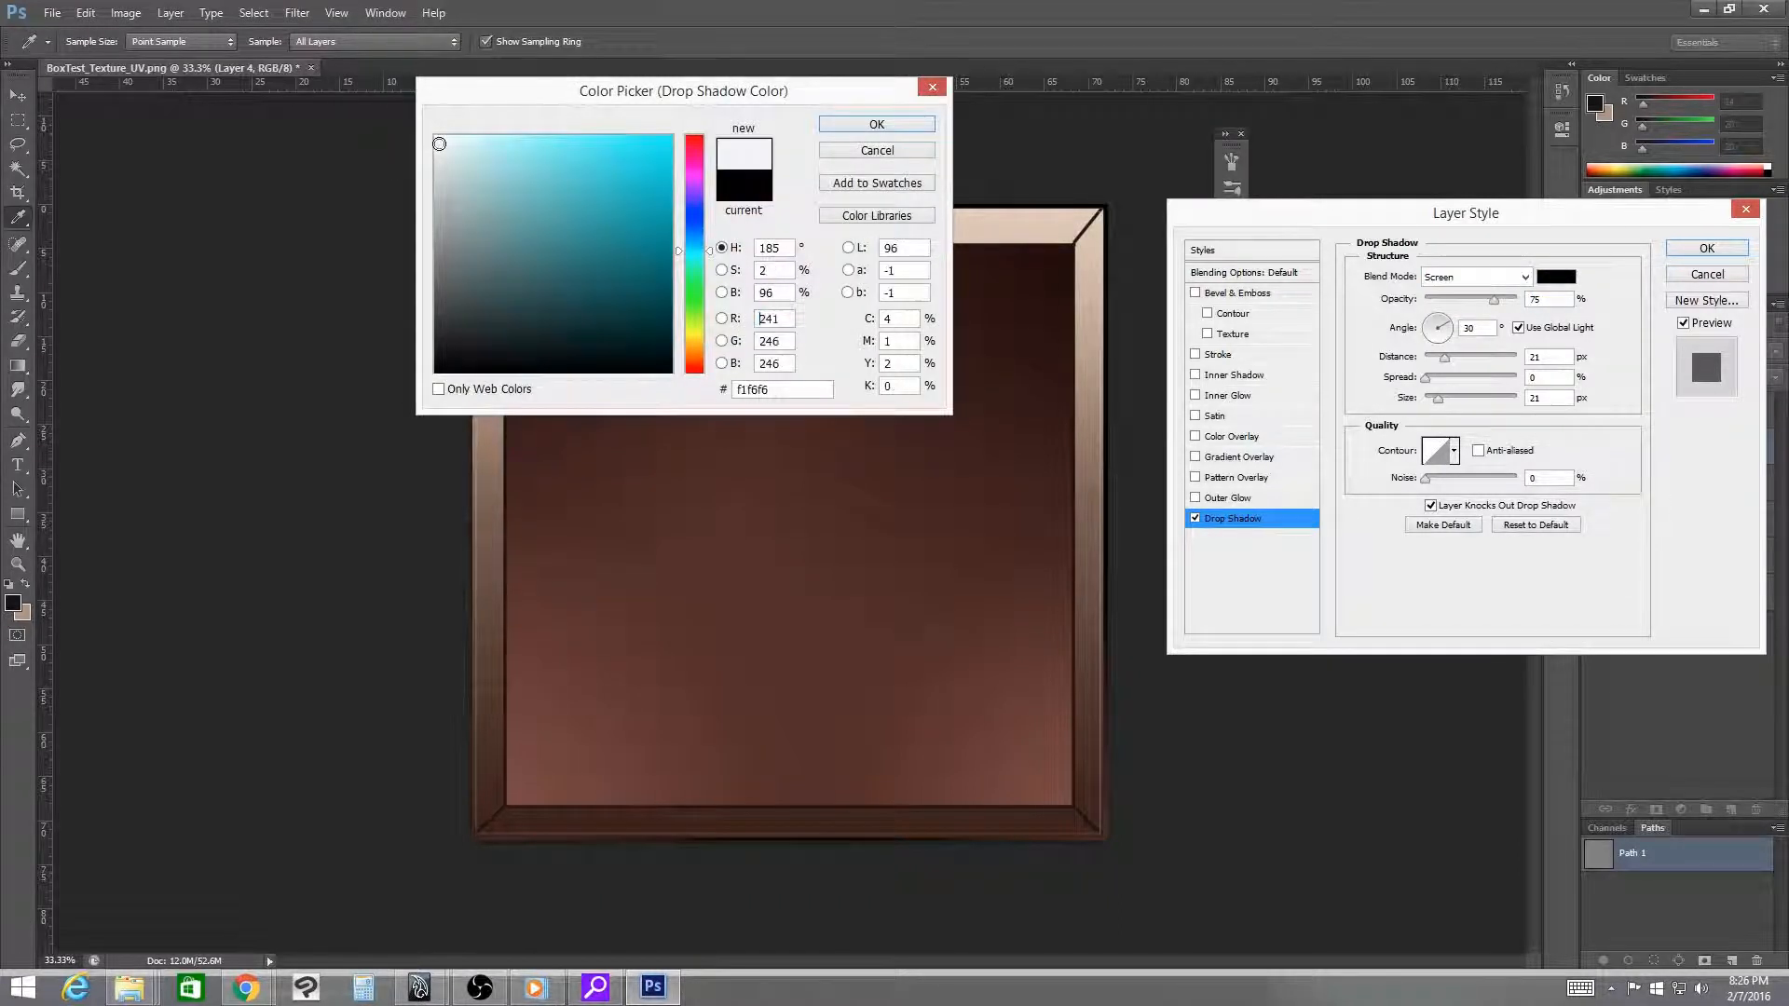
click(874, 125)
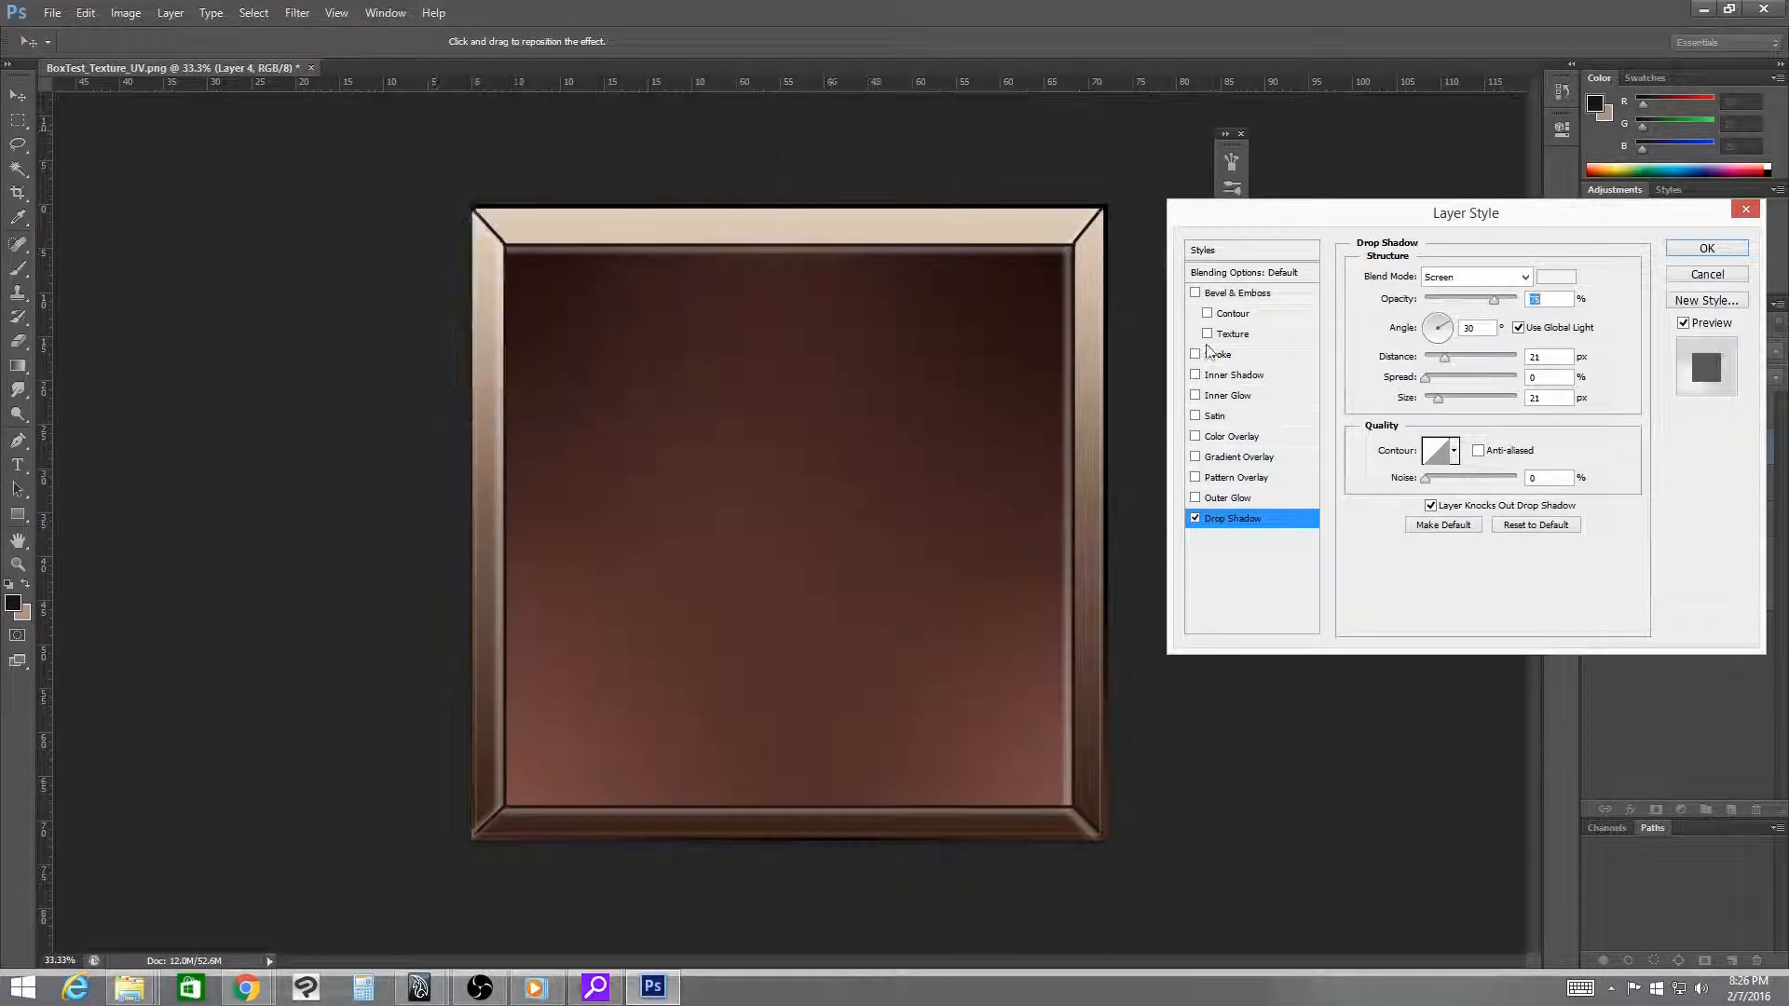
- Try a drop shadow angle of -105° on Layer 4, and turn the Drop Shadow effect off
click(1431, 346)
click(1433, 346)
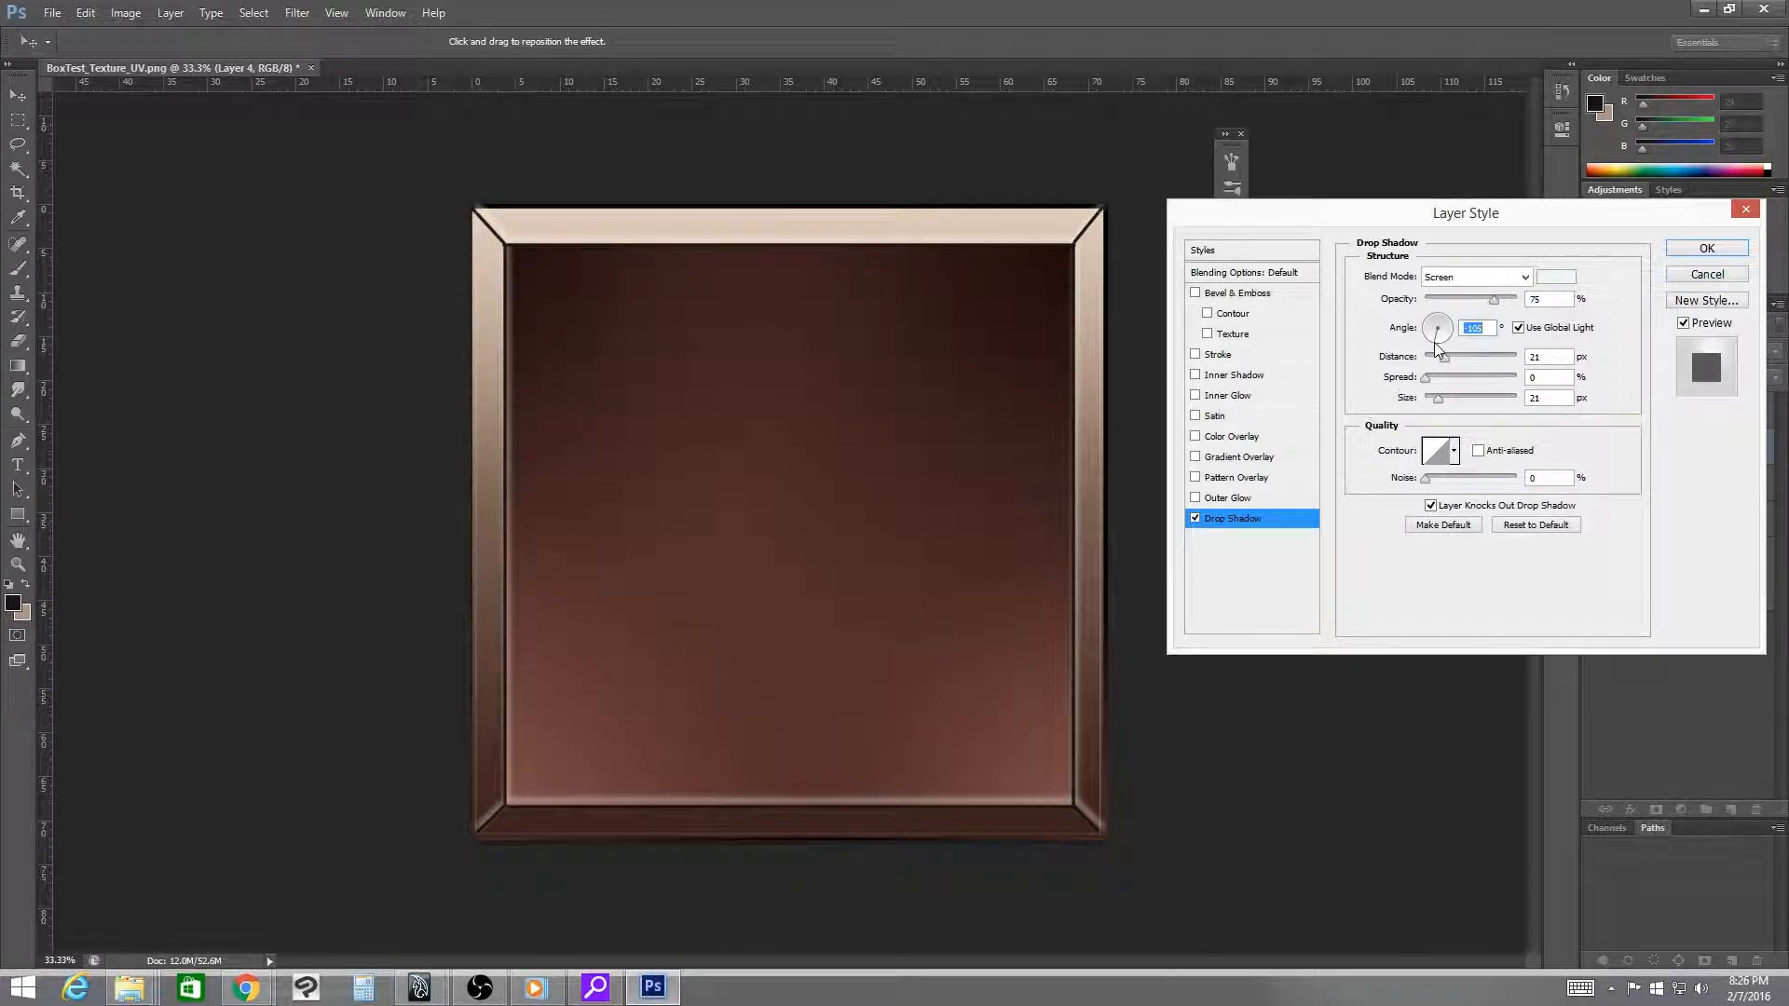
click(1195, 518)
- Add a Stroke effect to Layer 4 with a size of 3 px and the position Outside
click(1212, 355)
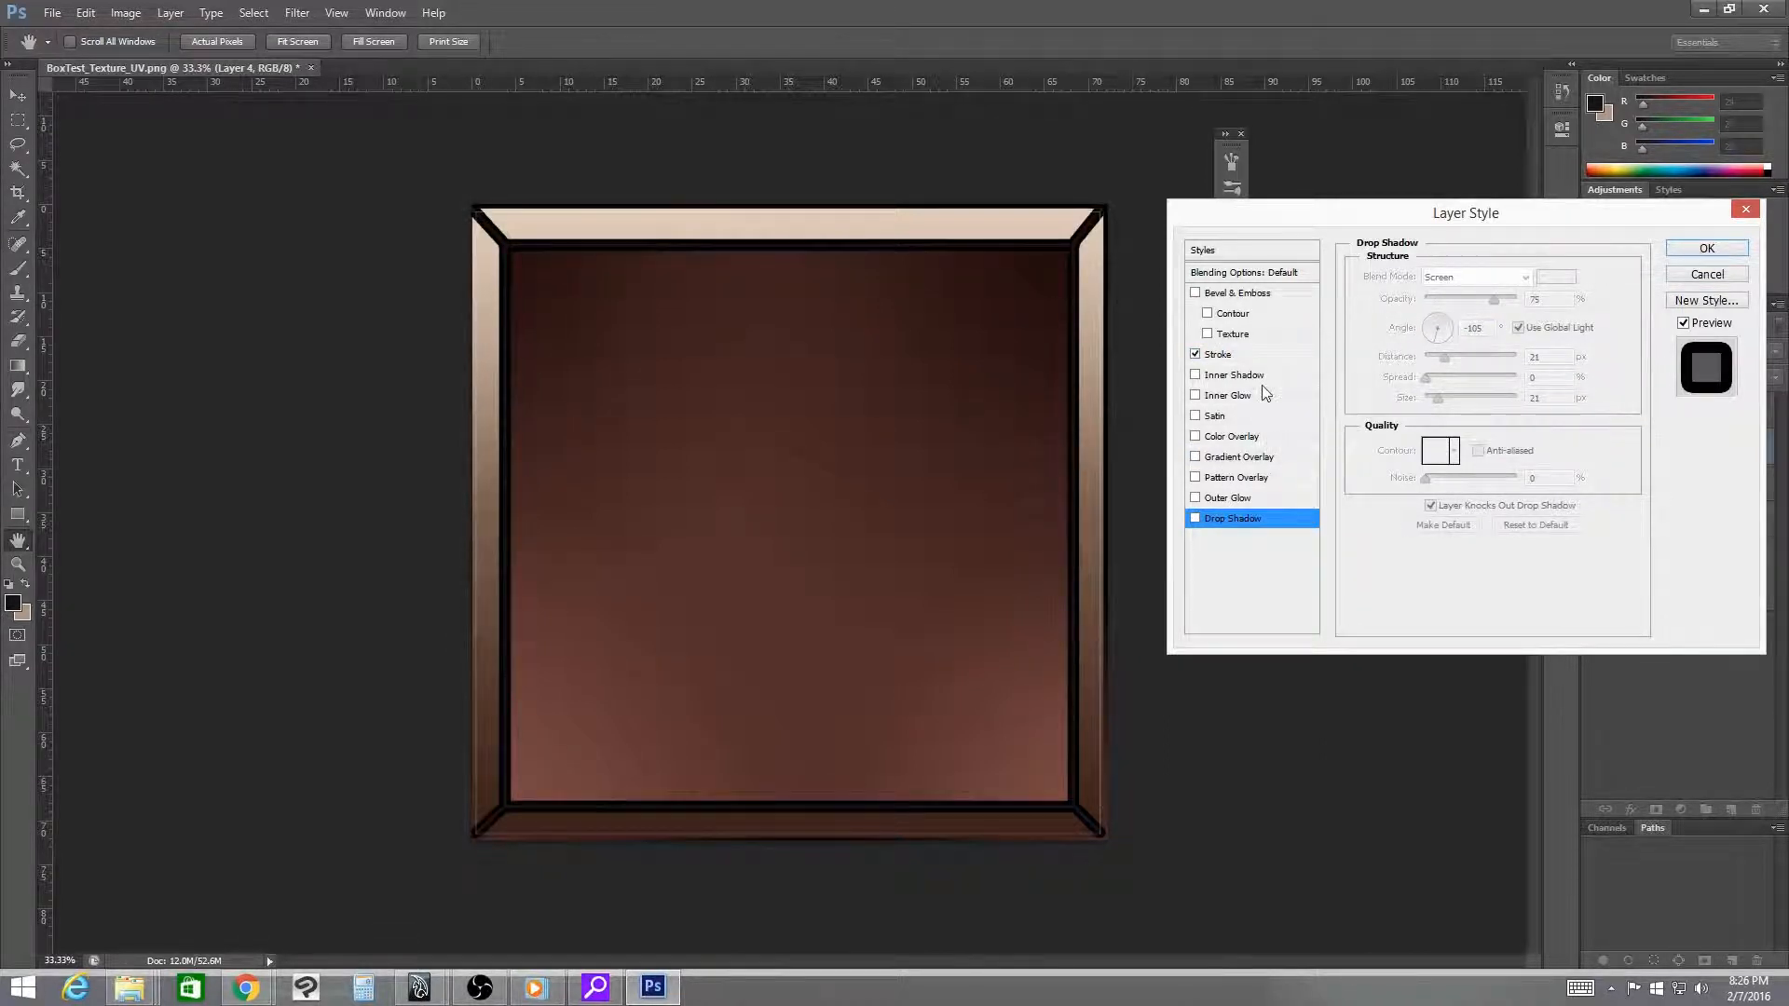
click(1252, 359)
drag(1436, 276, 1427, 280)
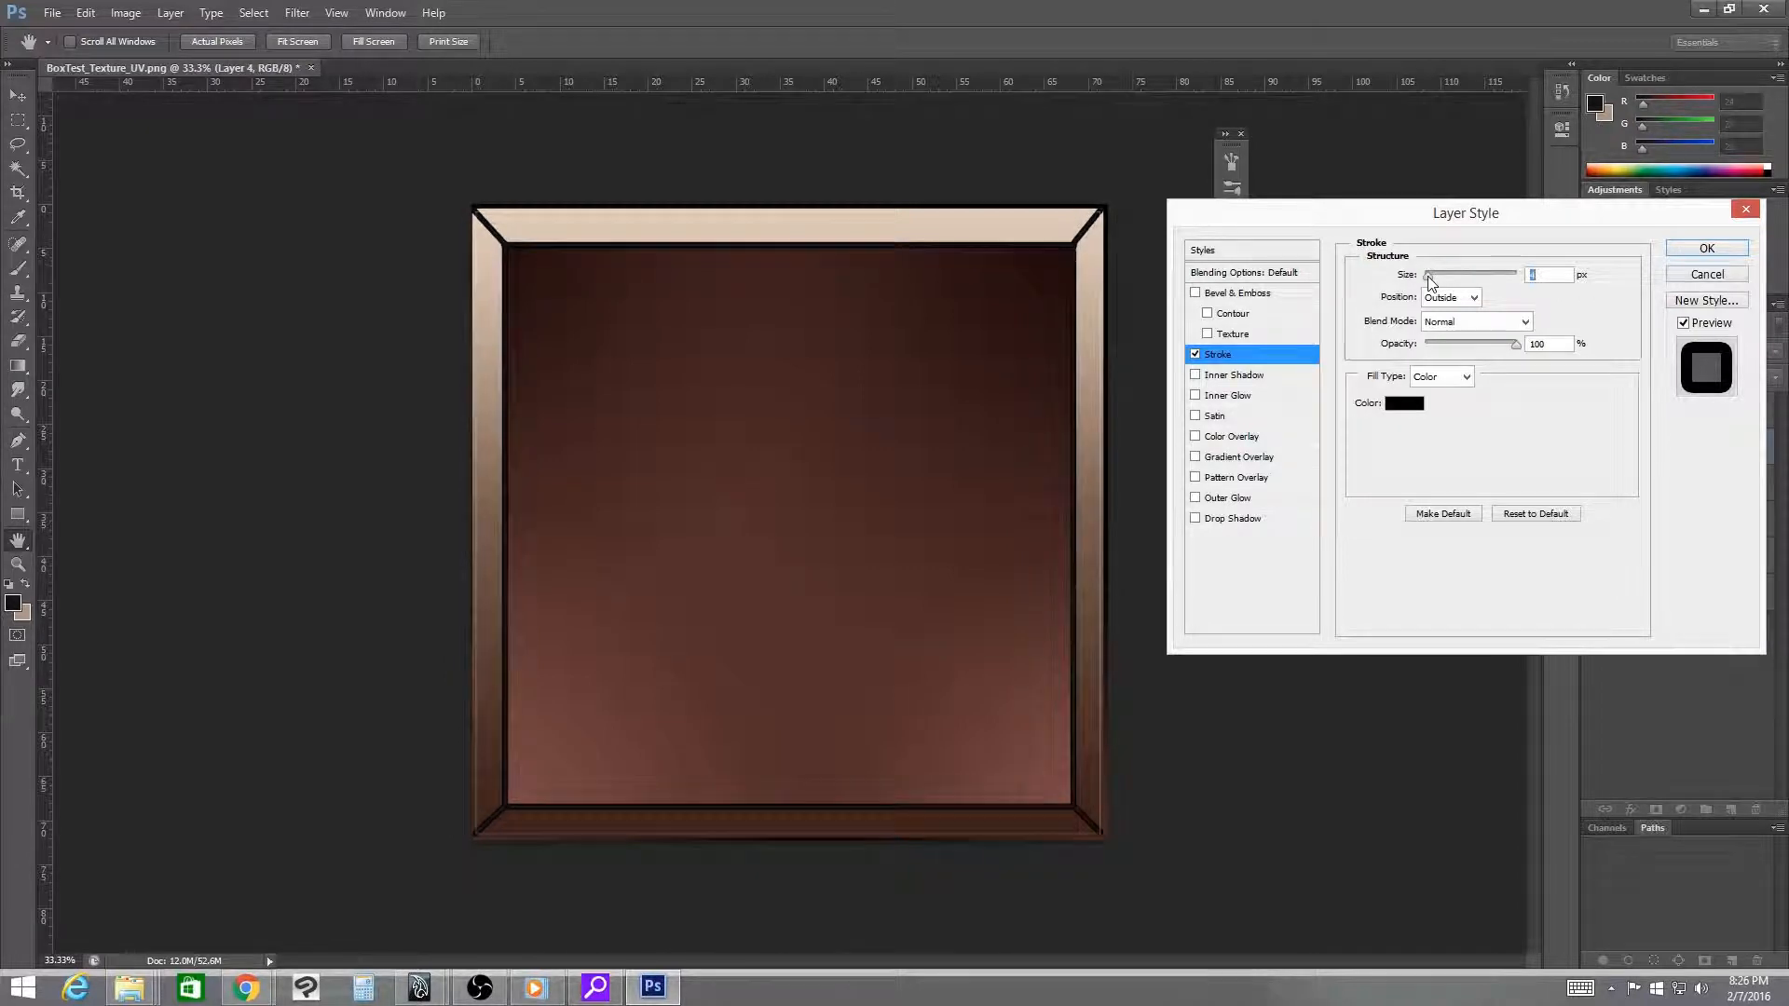
click(1473, 298)
click(1446, 316)
- Try the Screen blend mode with the light tan colour dccab6 for Layer 4's Stroke effect
click(1491, 321)
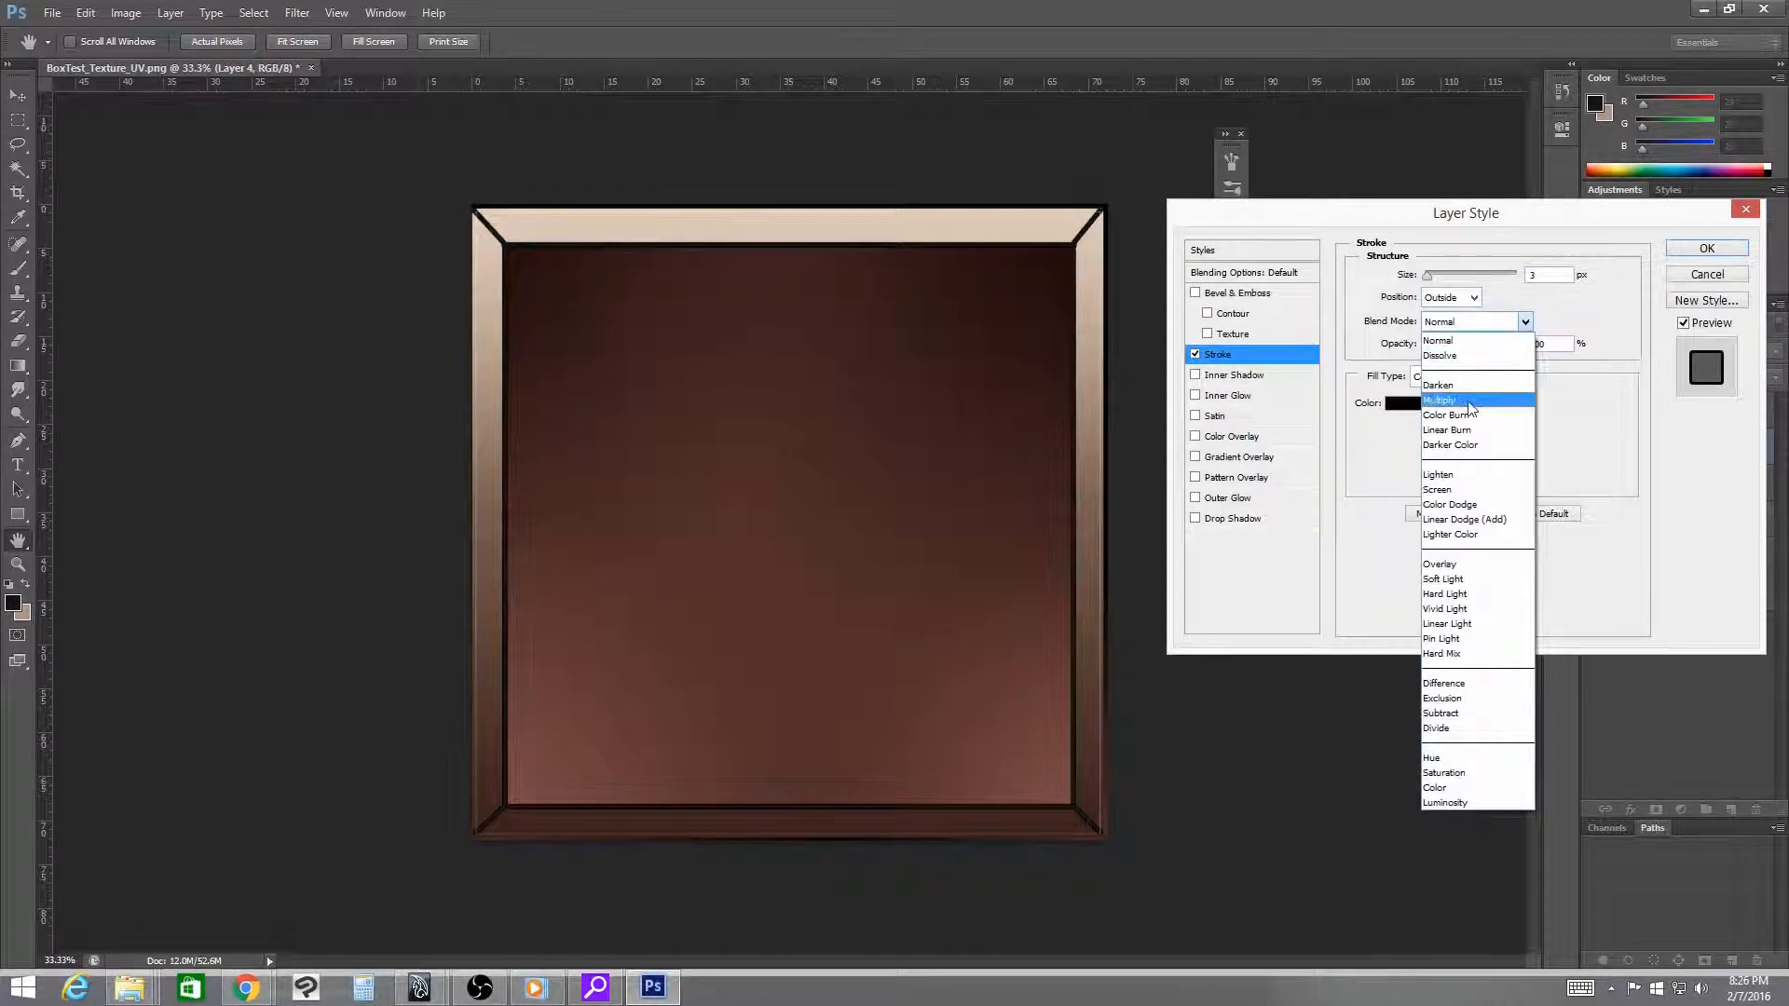
click(1469, 489)
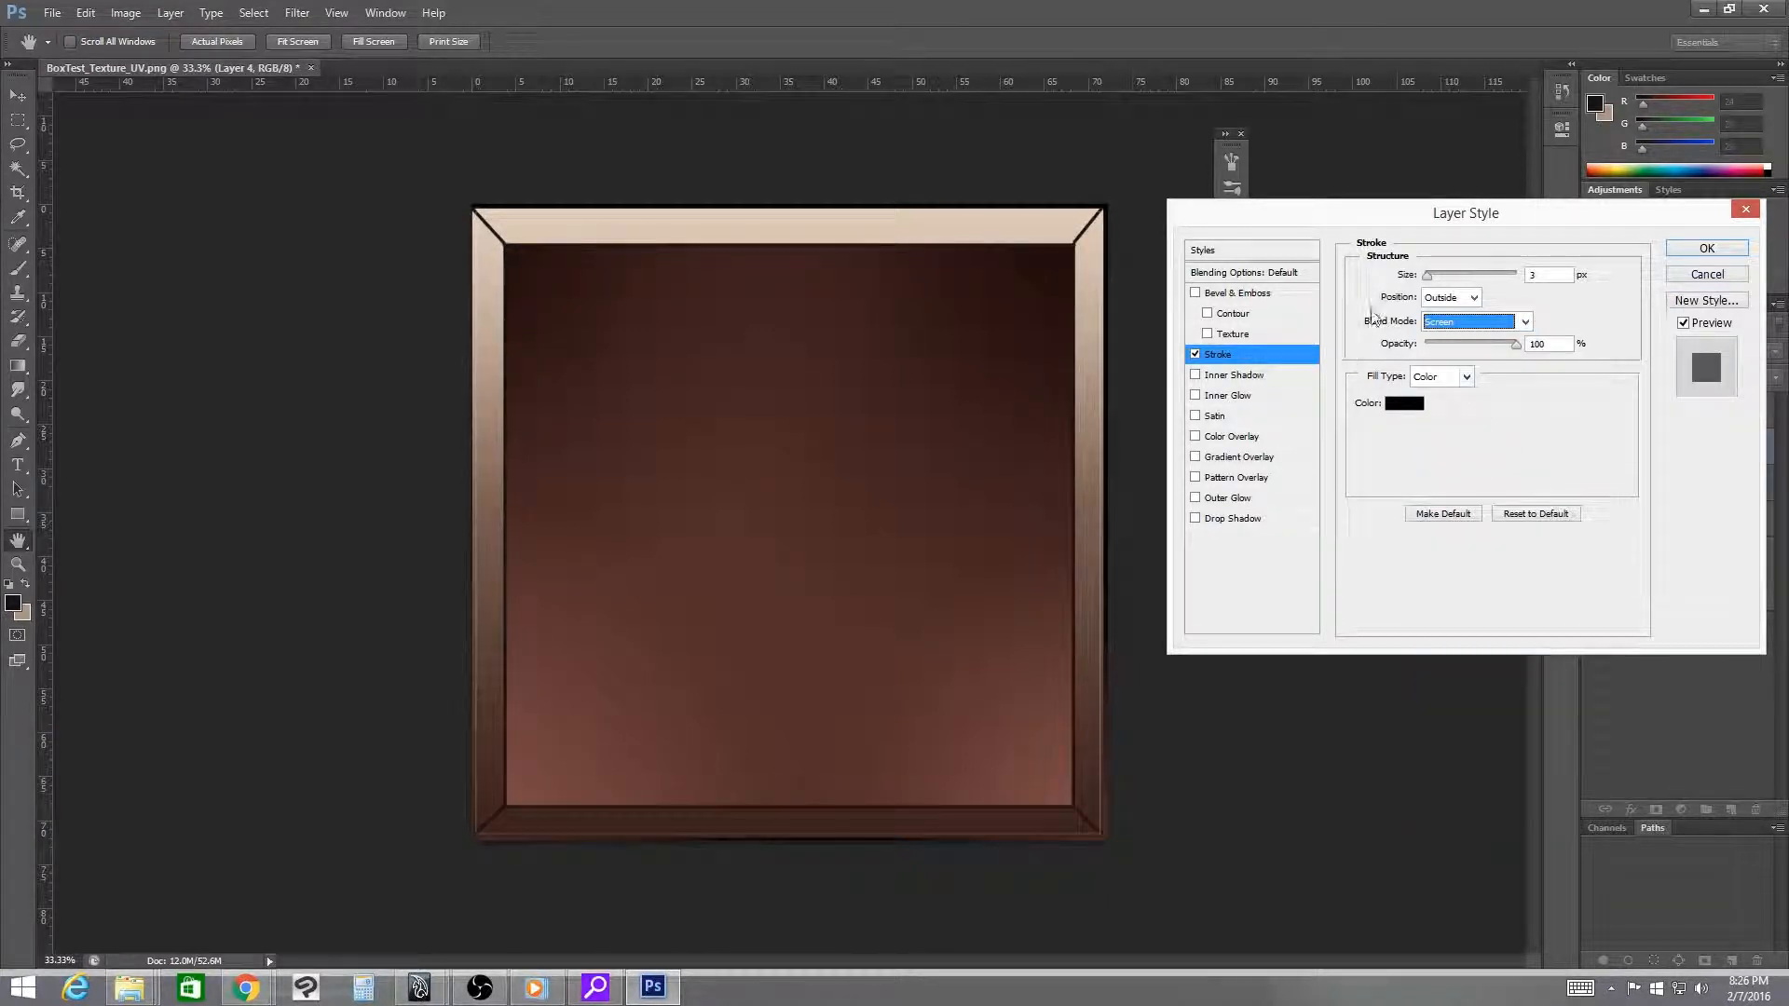
click(1403, 402)
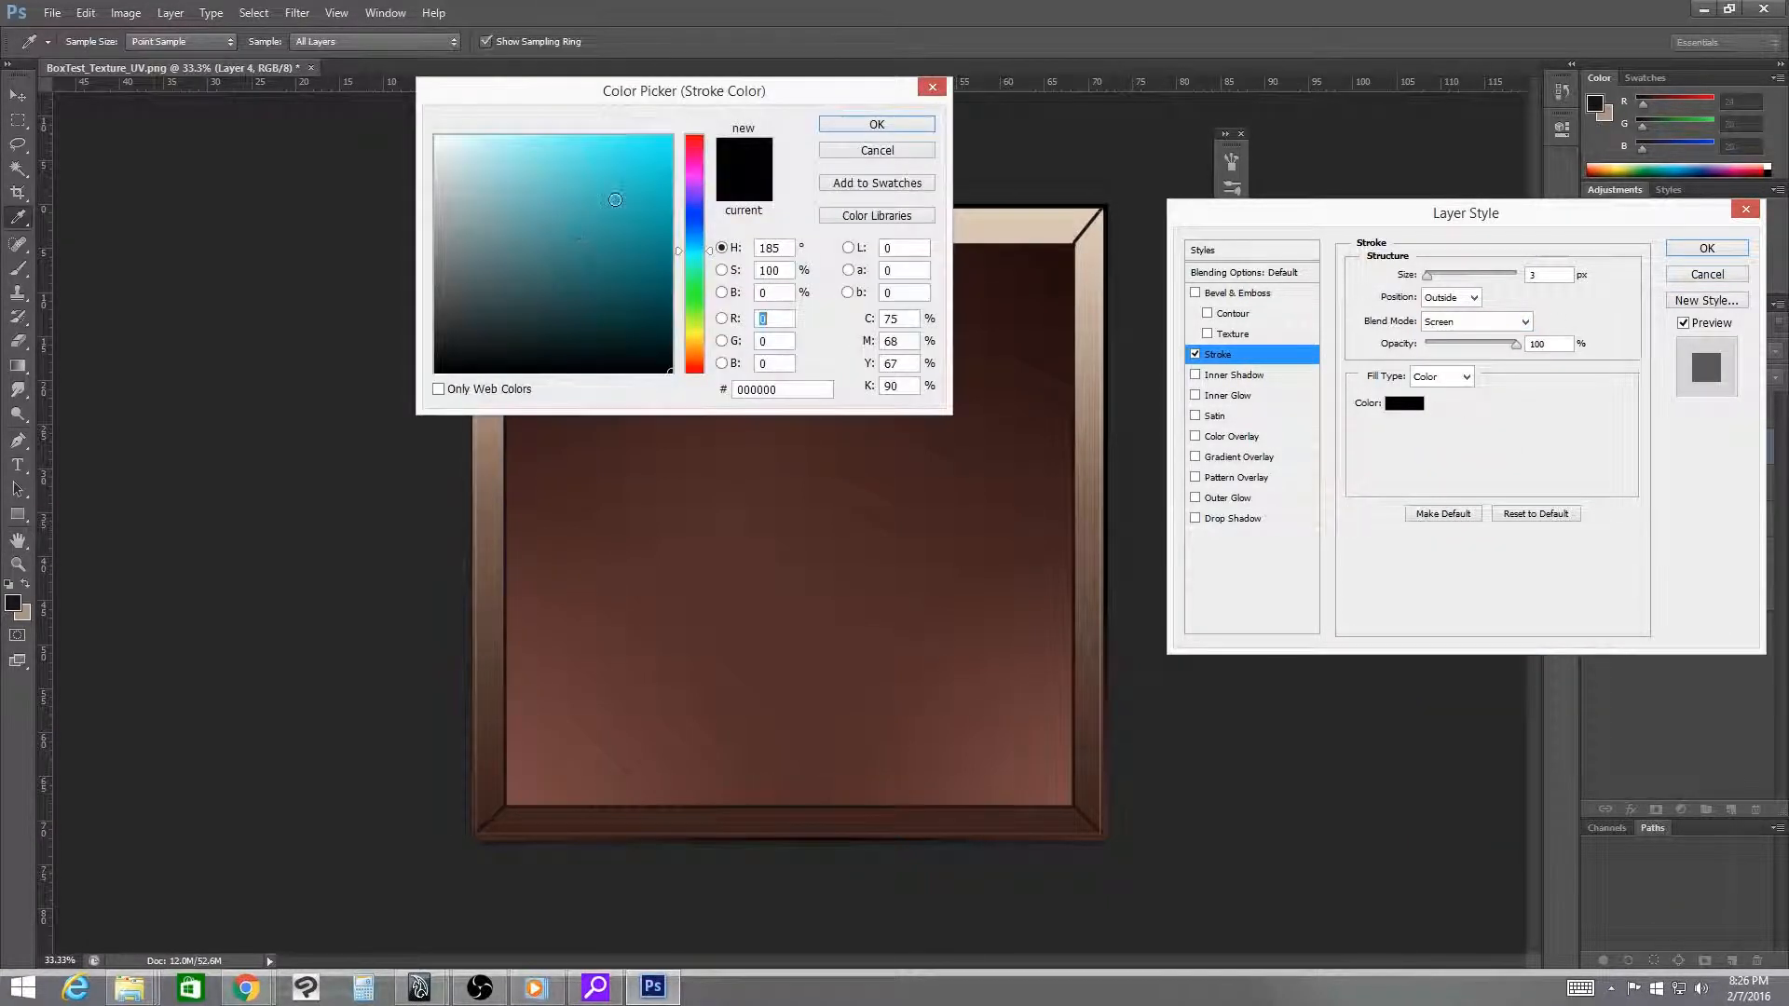
click(1045, 224)
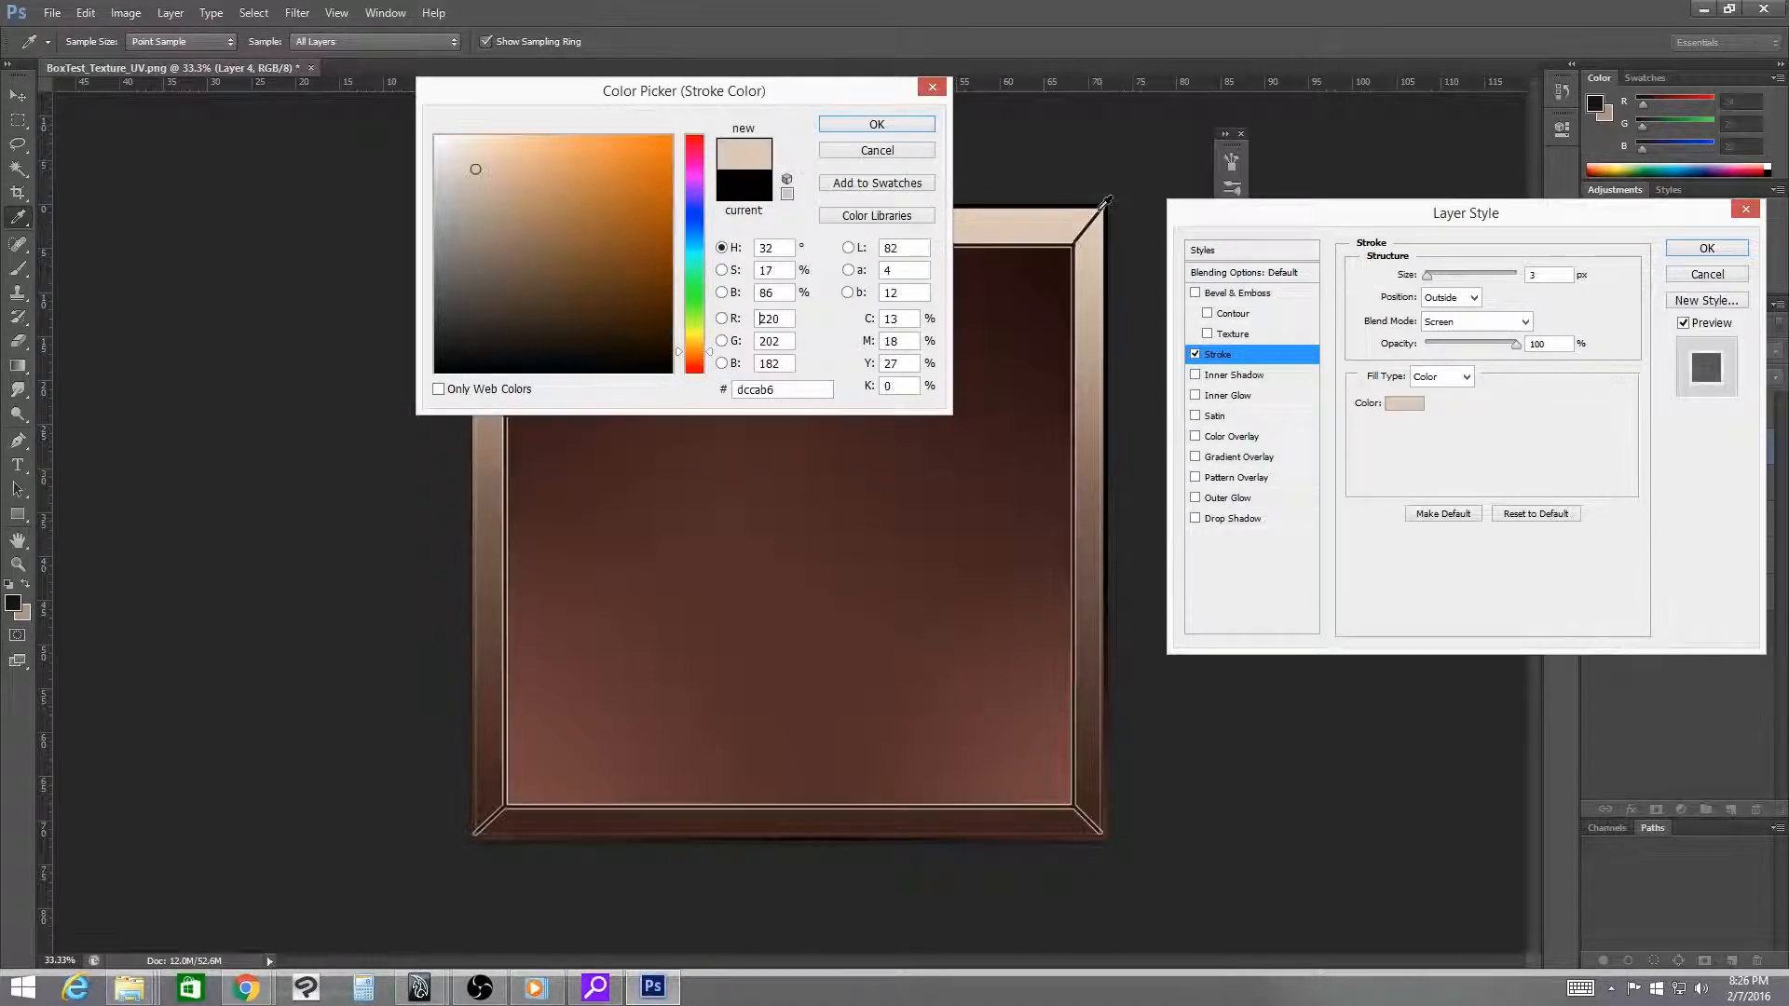
click(876, 124)
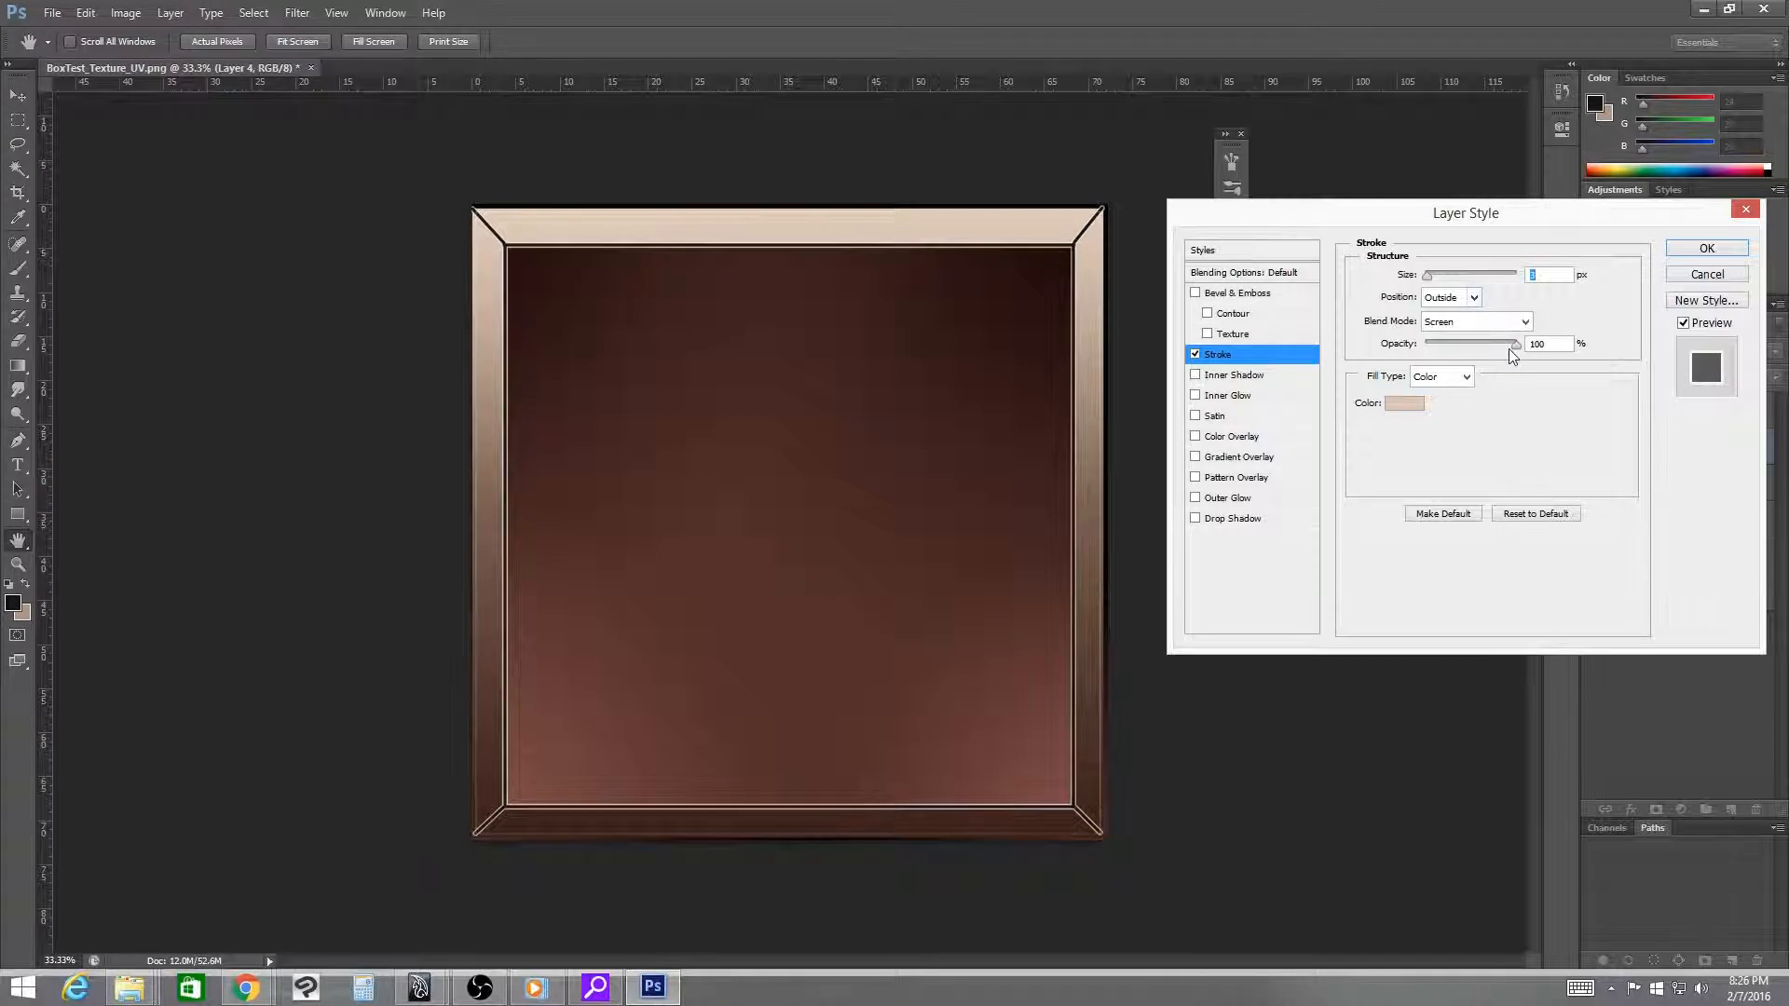
- Try 20% opacity and a size of 5 px for the Stroke effect, compare it on and off, and discard the layer style changes
mouse_move(1515, 348)
mouse_down()
mouse_move(1440, 344)
mouse_move(1433, 283)
mouse_up()
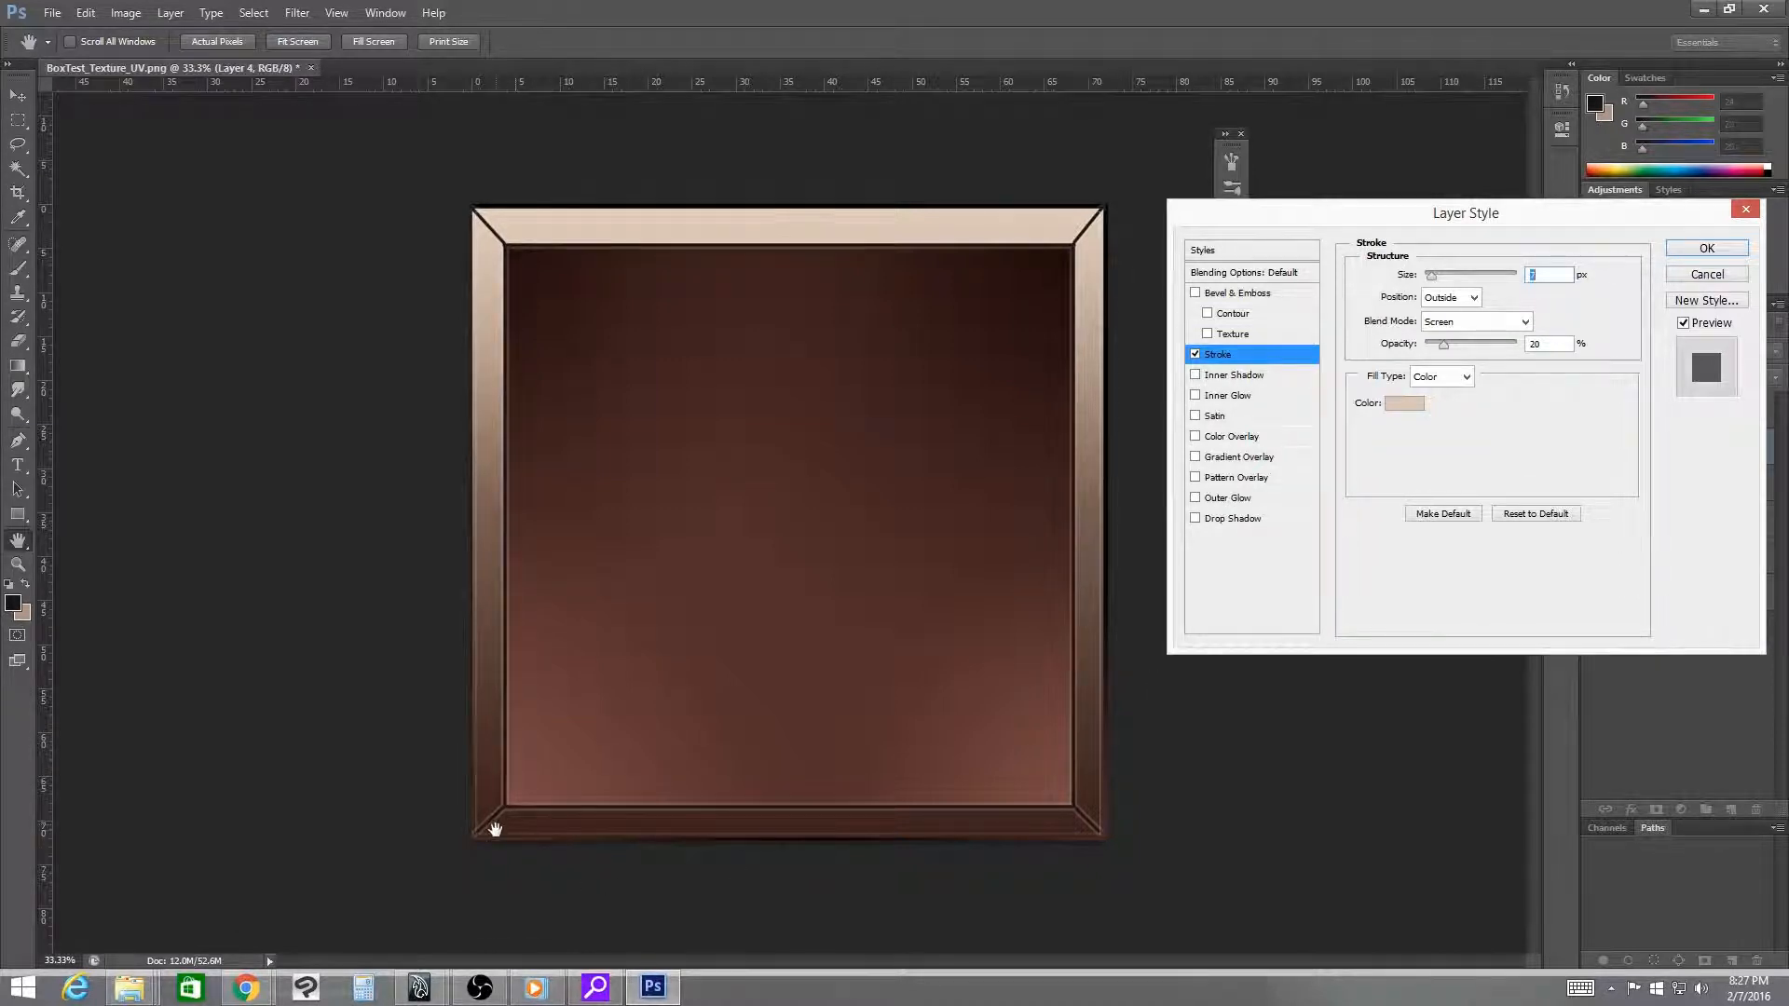
click(1195, 355)
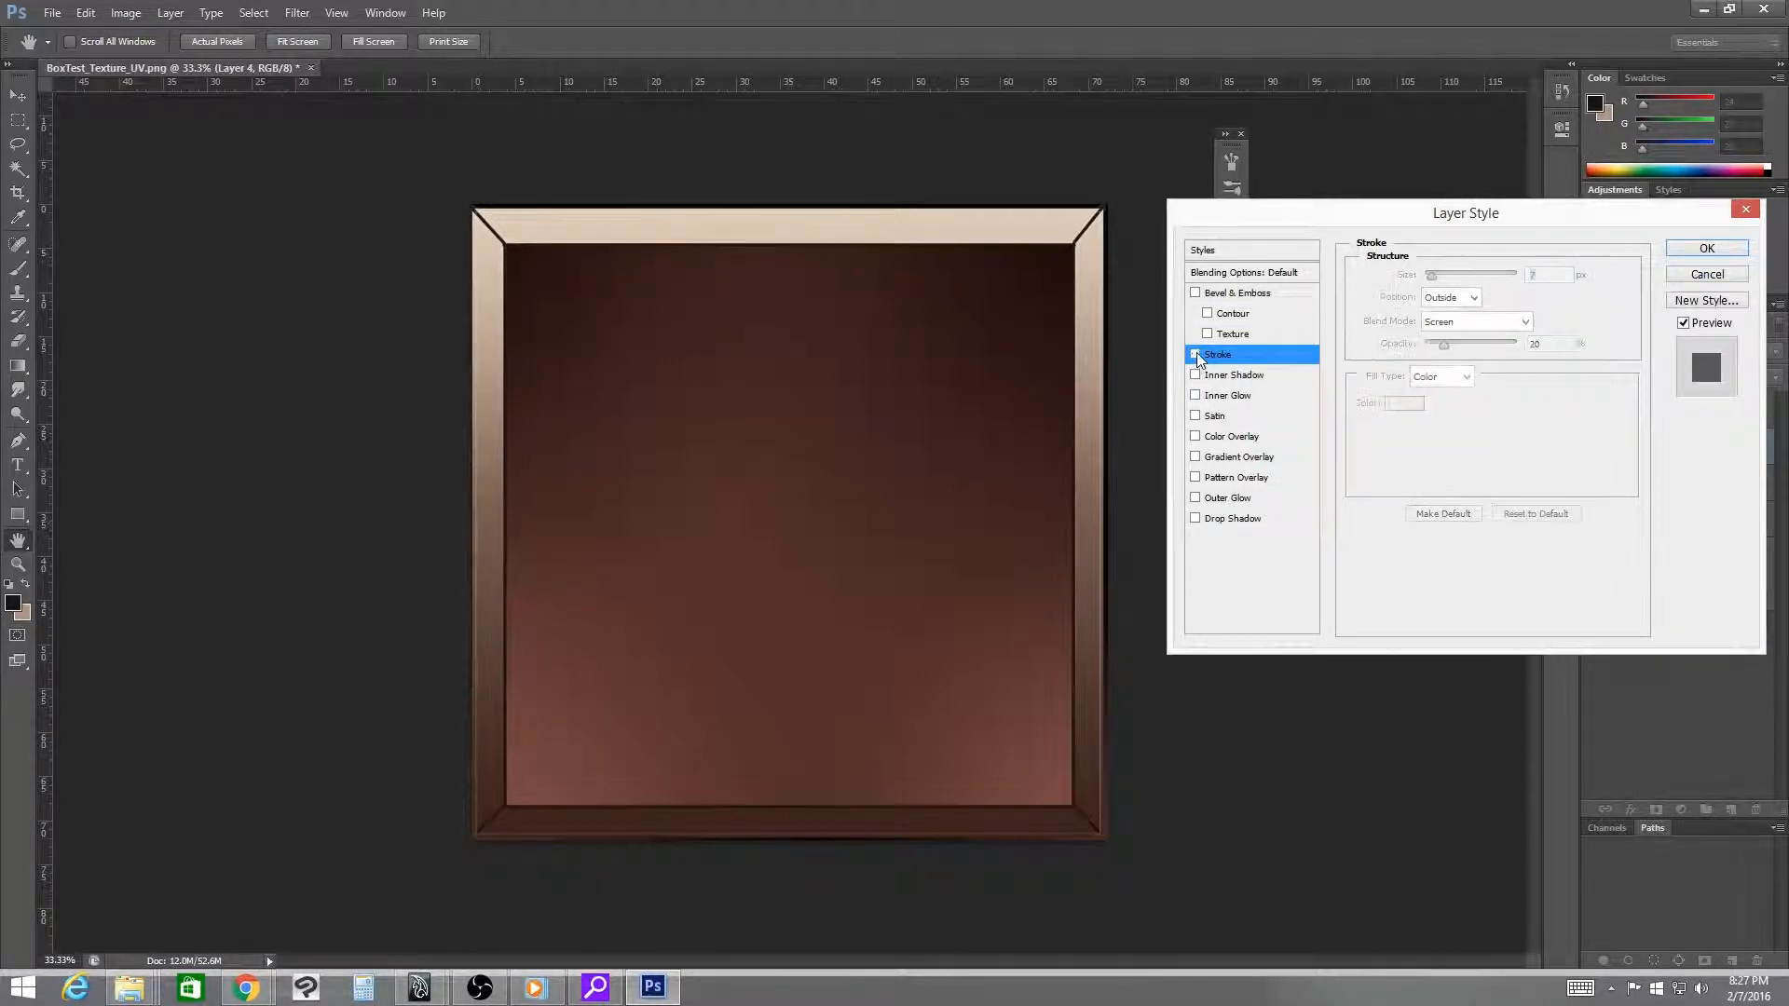
click(1195, 355)
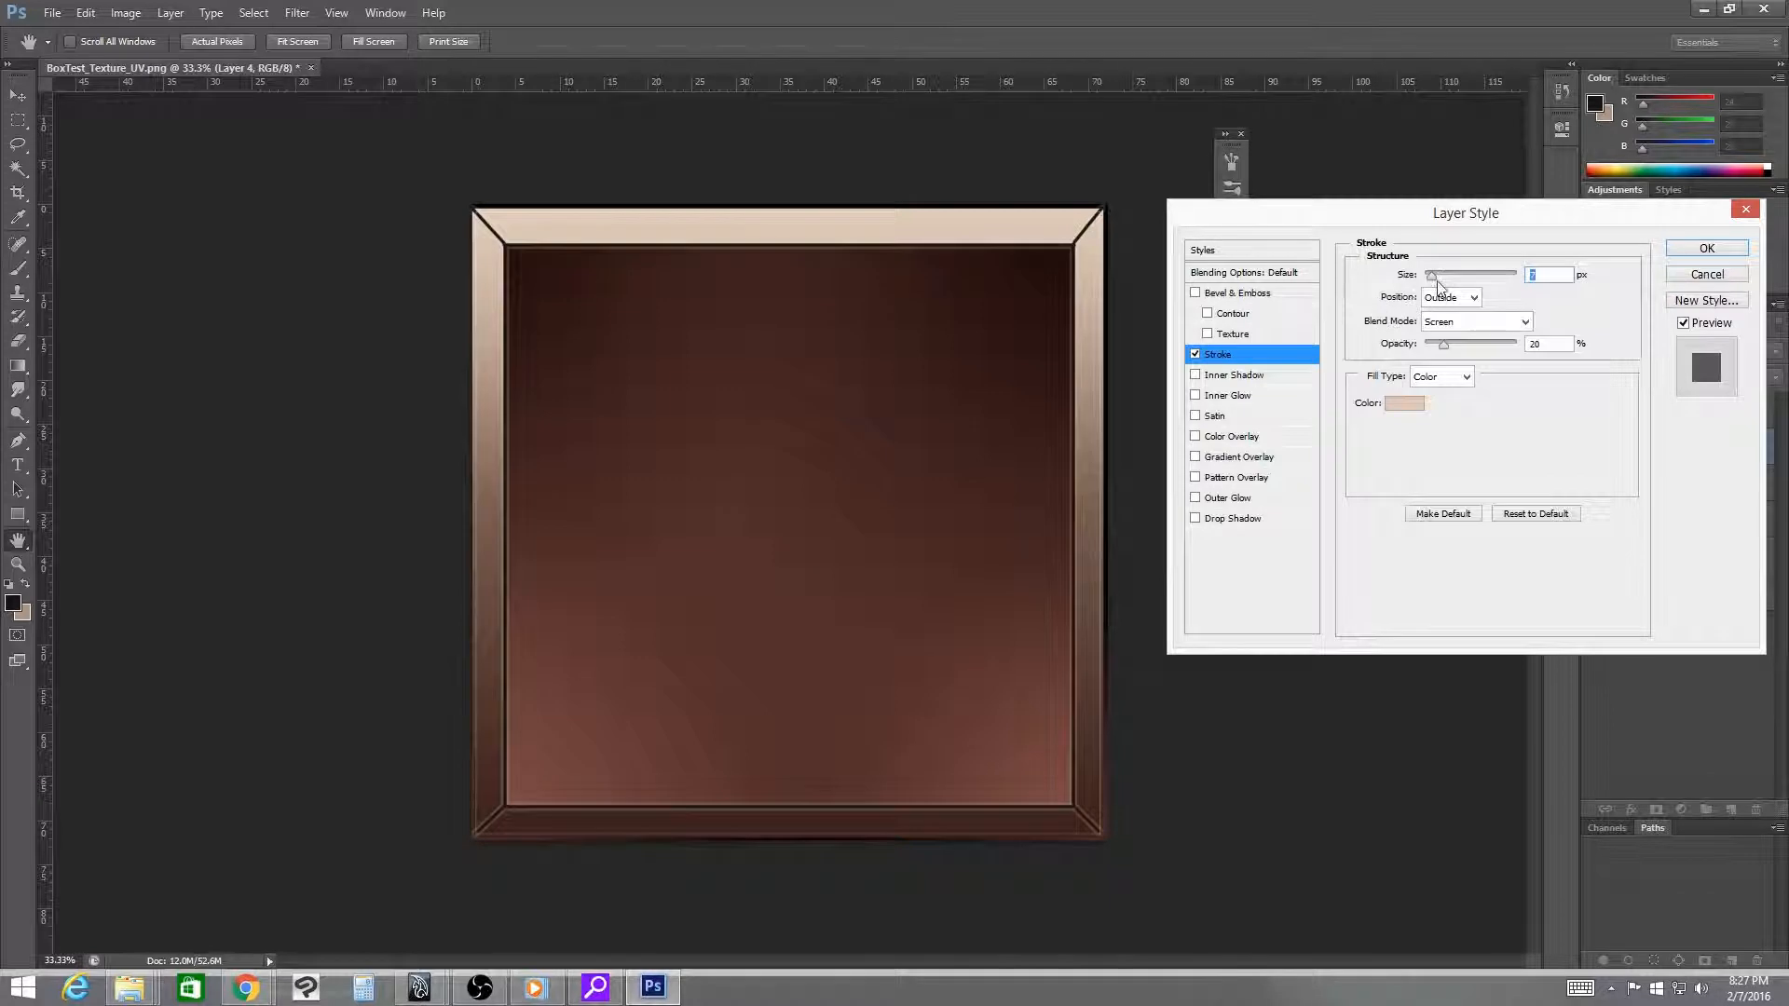
drag(1433, 276, 1428, 278)
click(1195, 355)
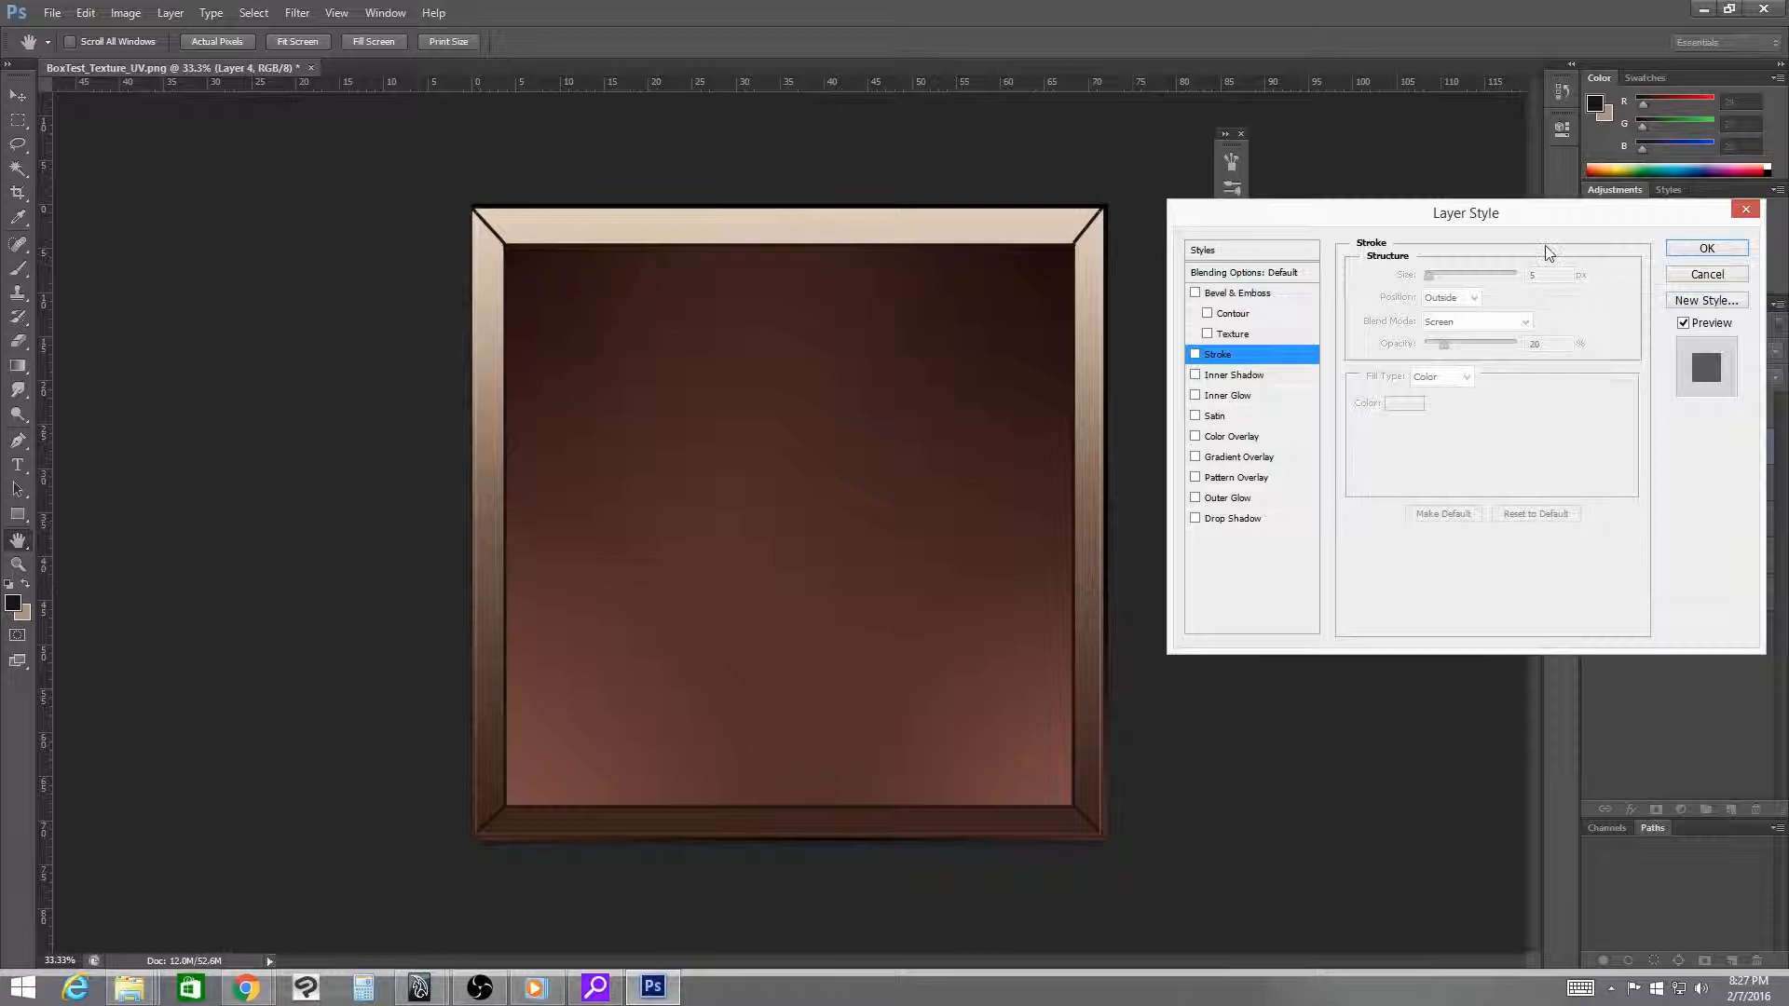
click(1196, 355)
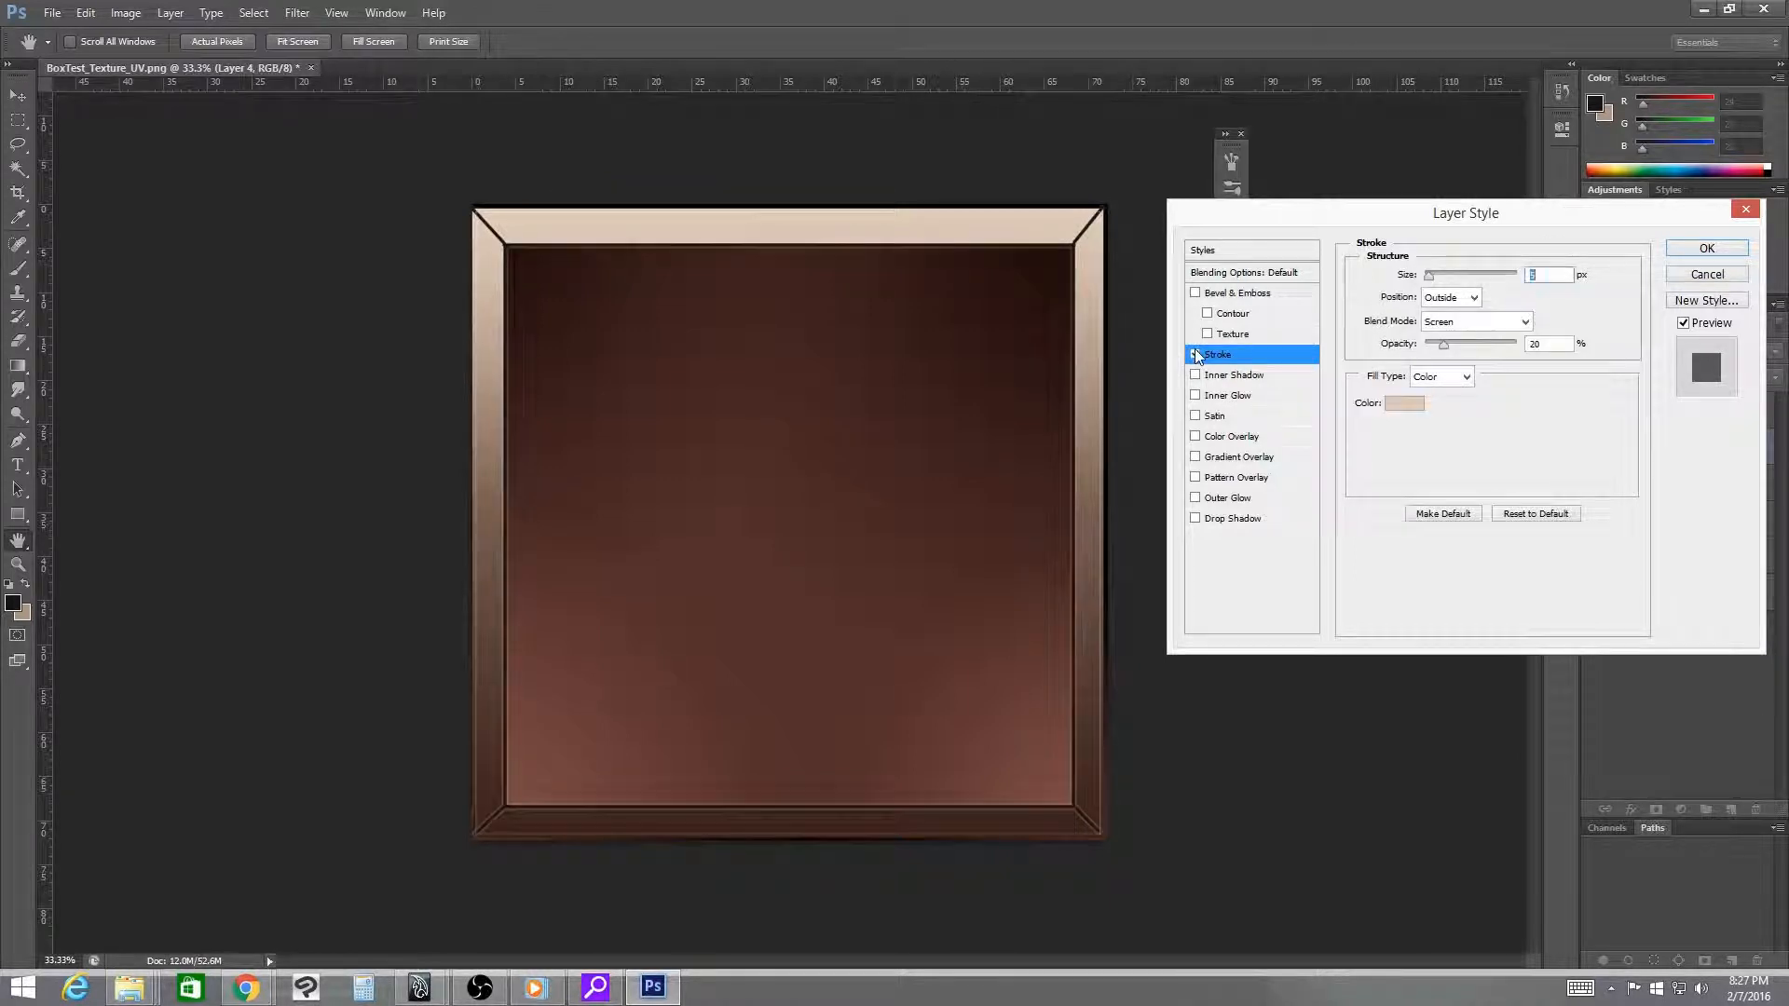
click(1195, 355)
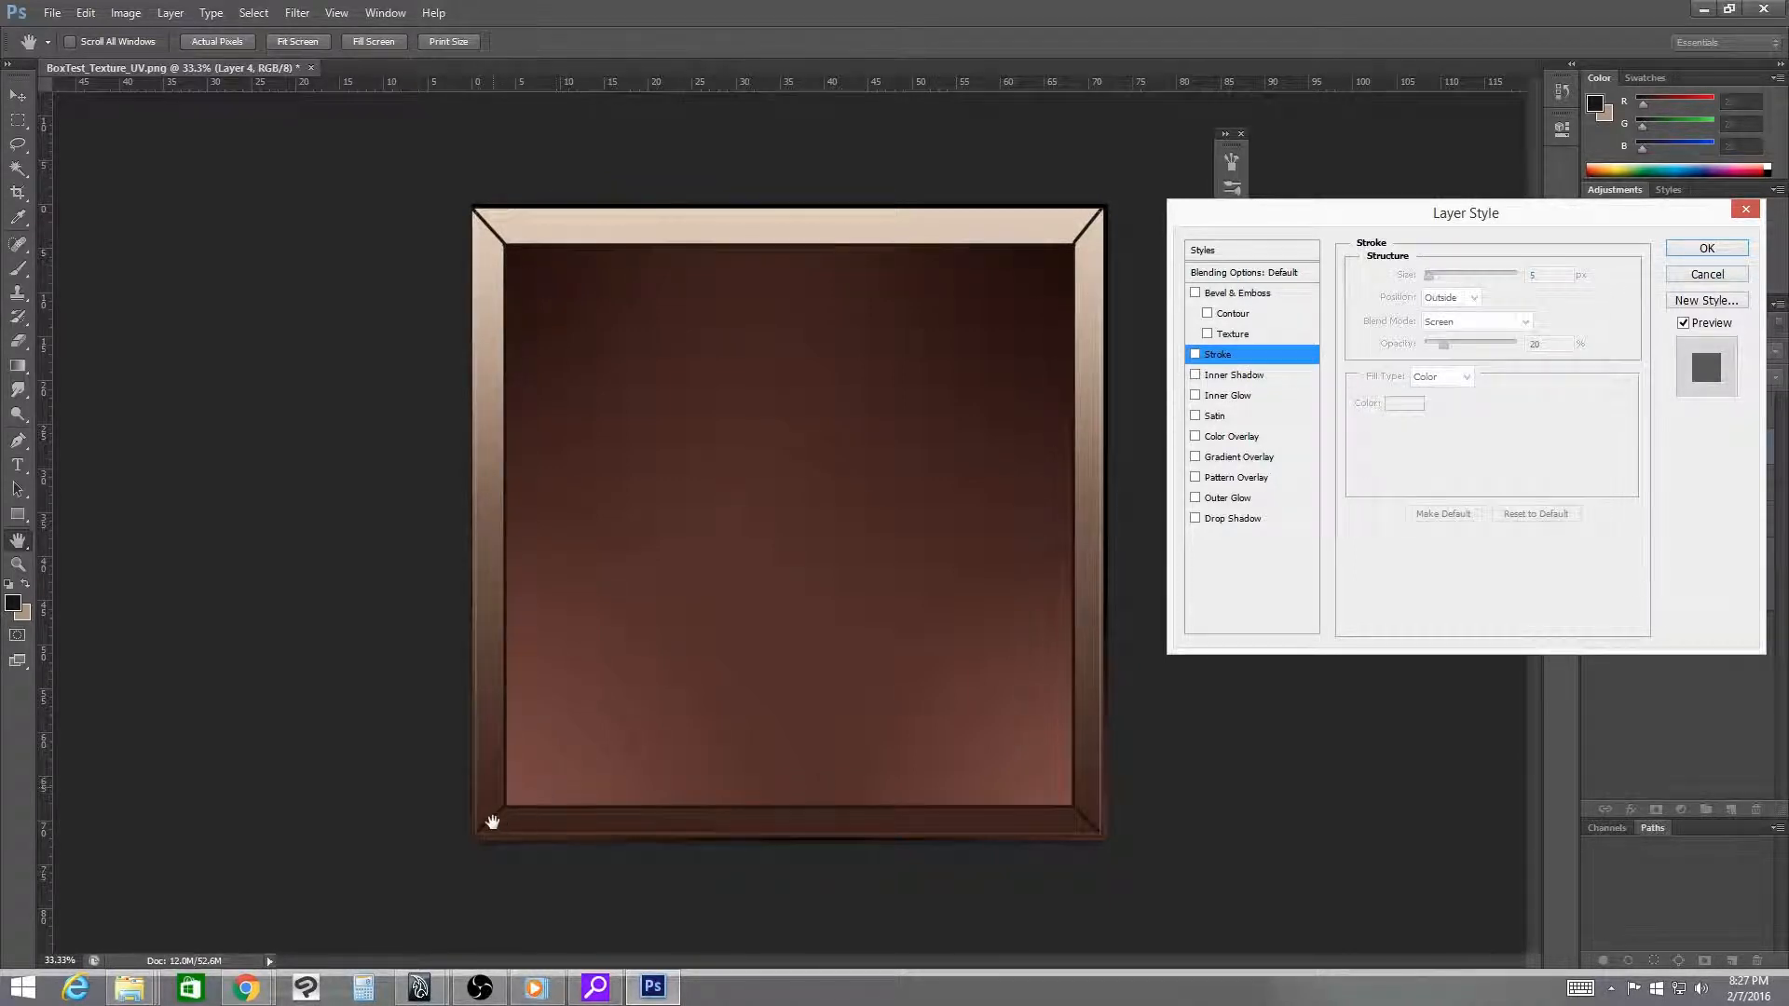
click(1701, 277)
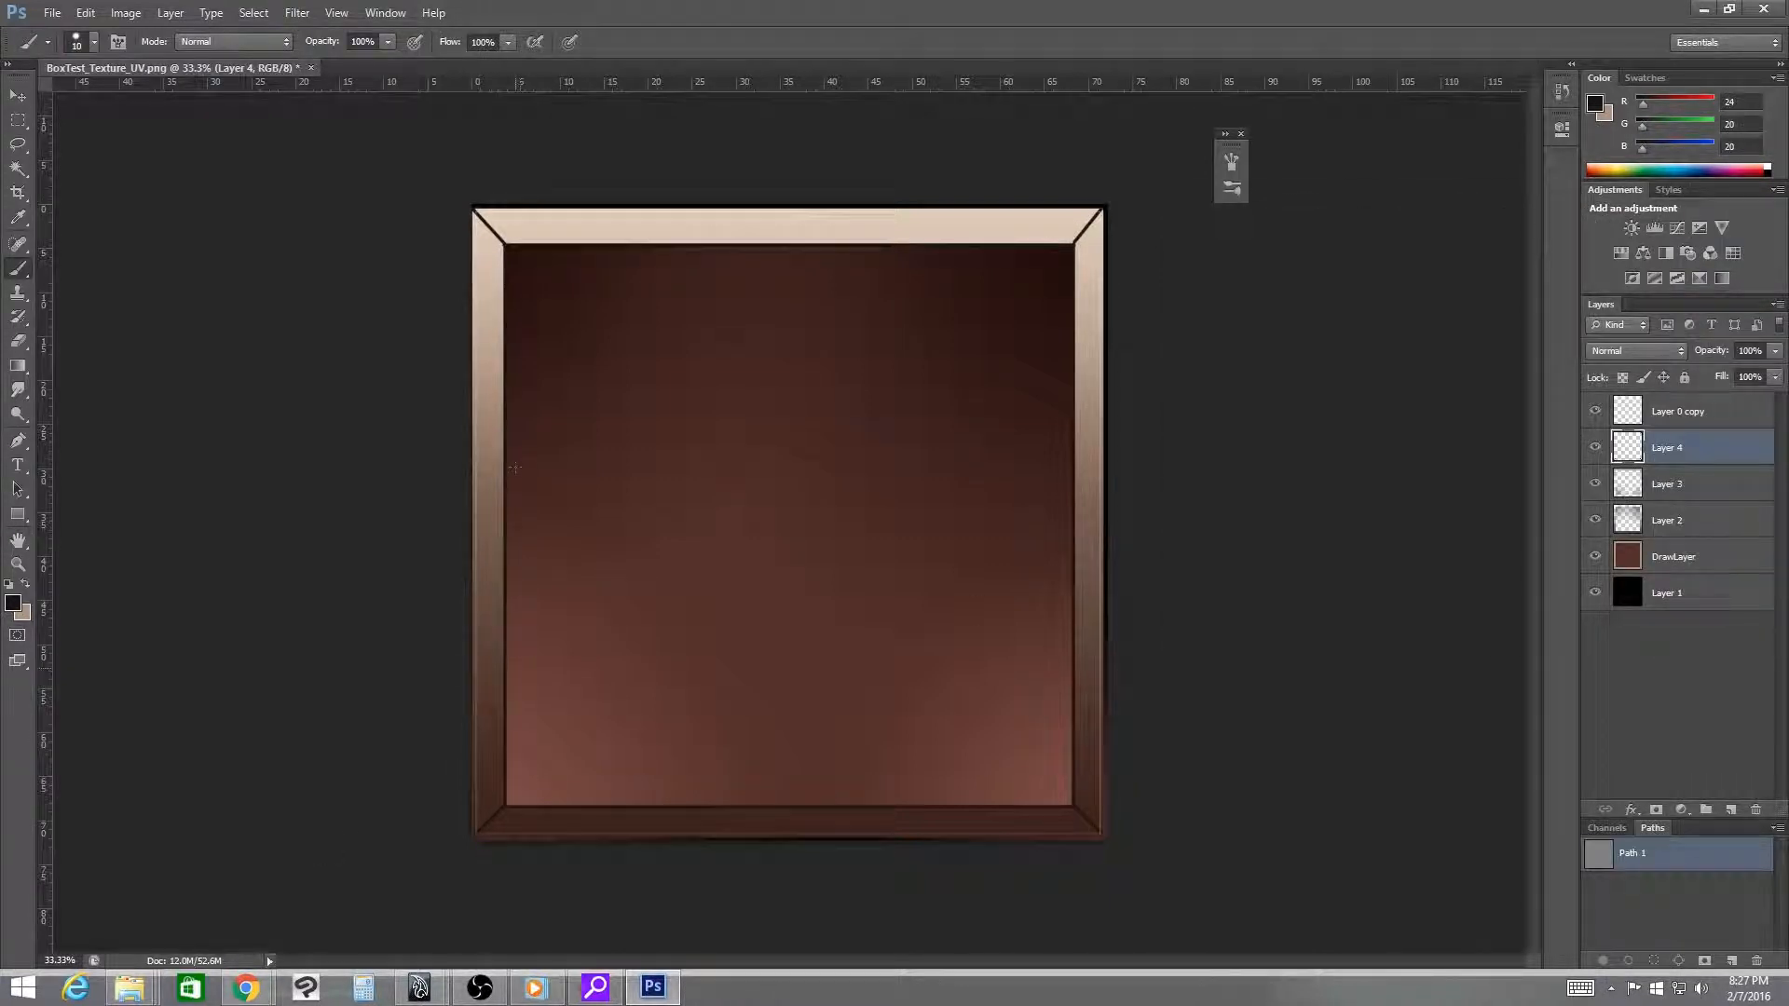
- Brush faint tan highlights at 20% opacity on Layer 4 beside the inner square's bottom, left and right seams
key(x)
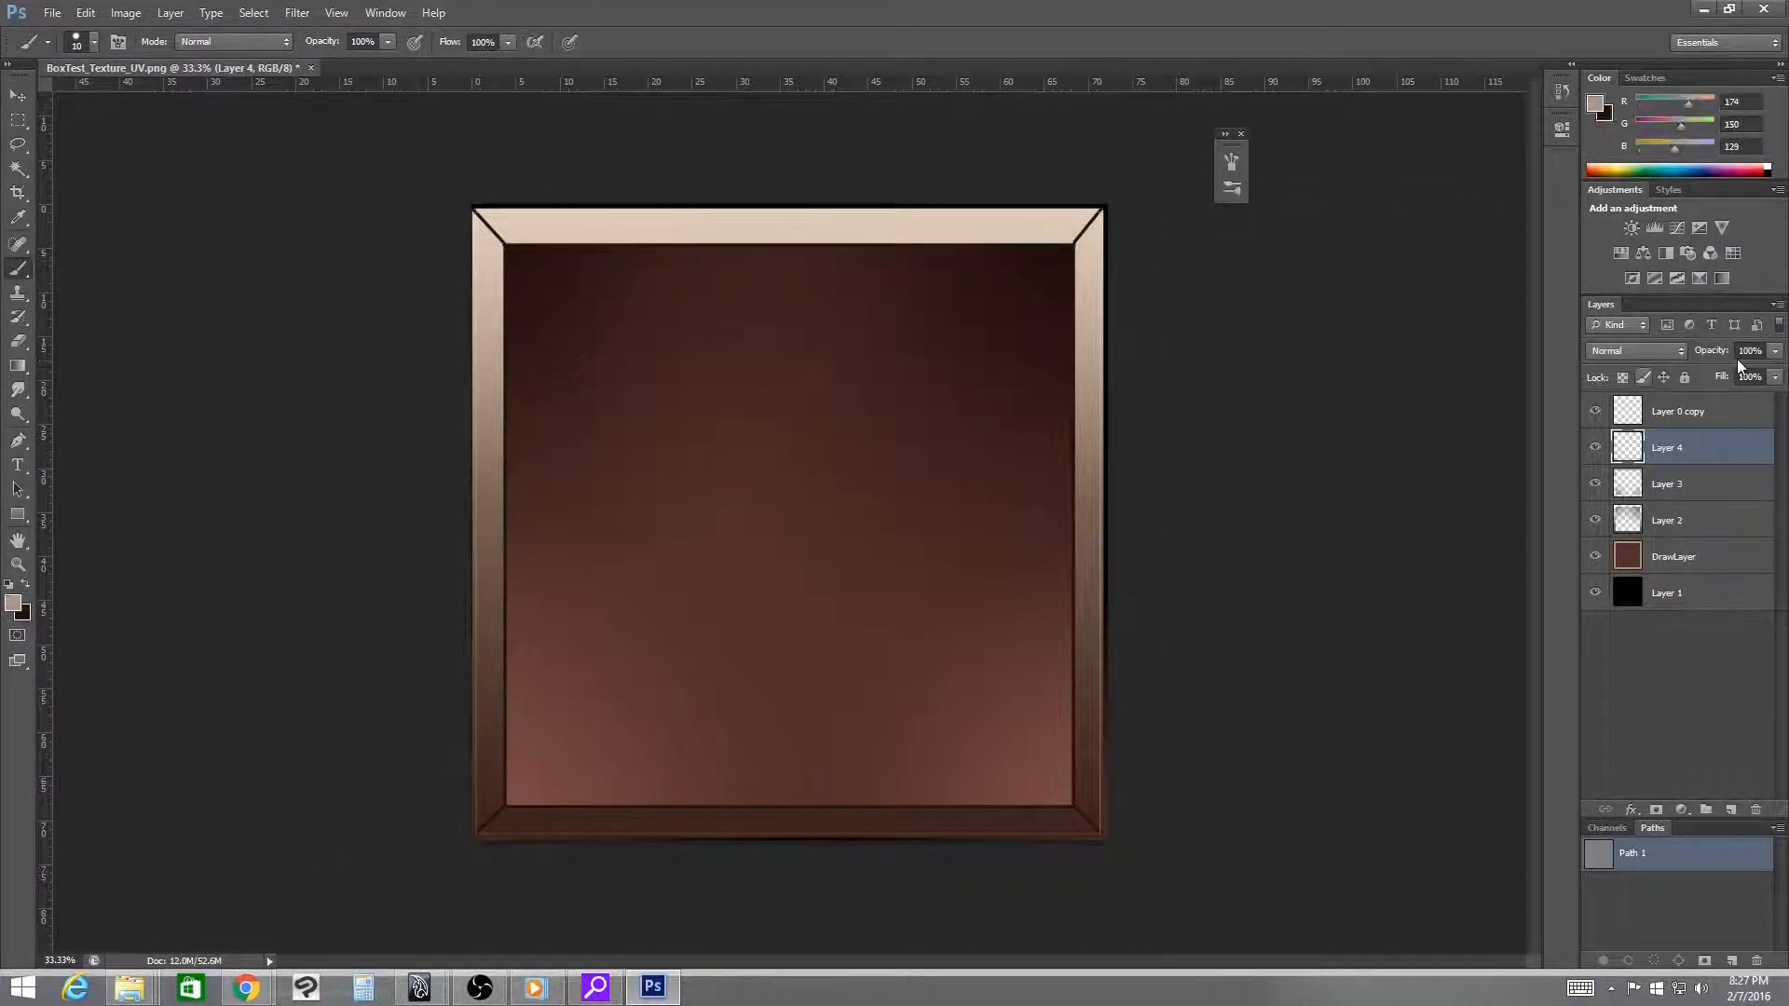
click(1700, 485)
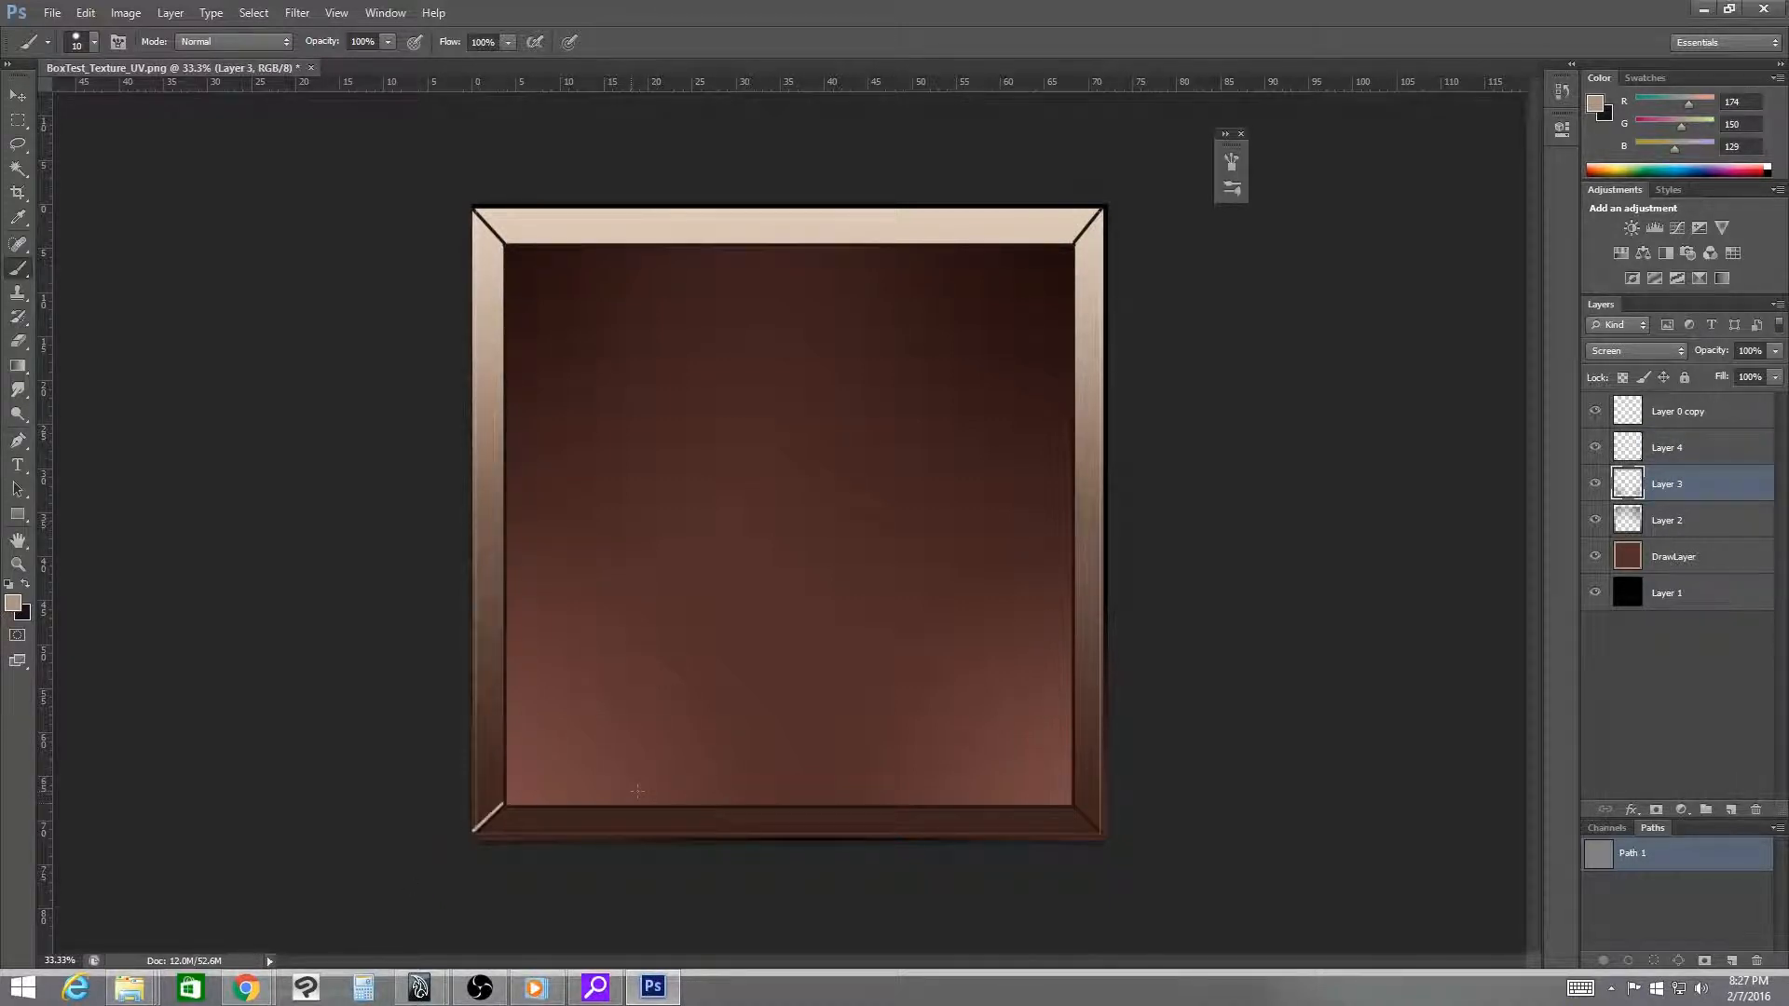
key(alt+bracketright)
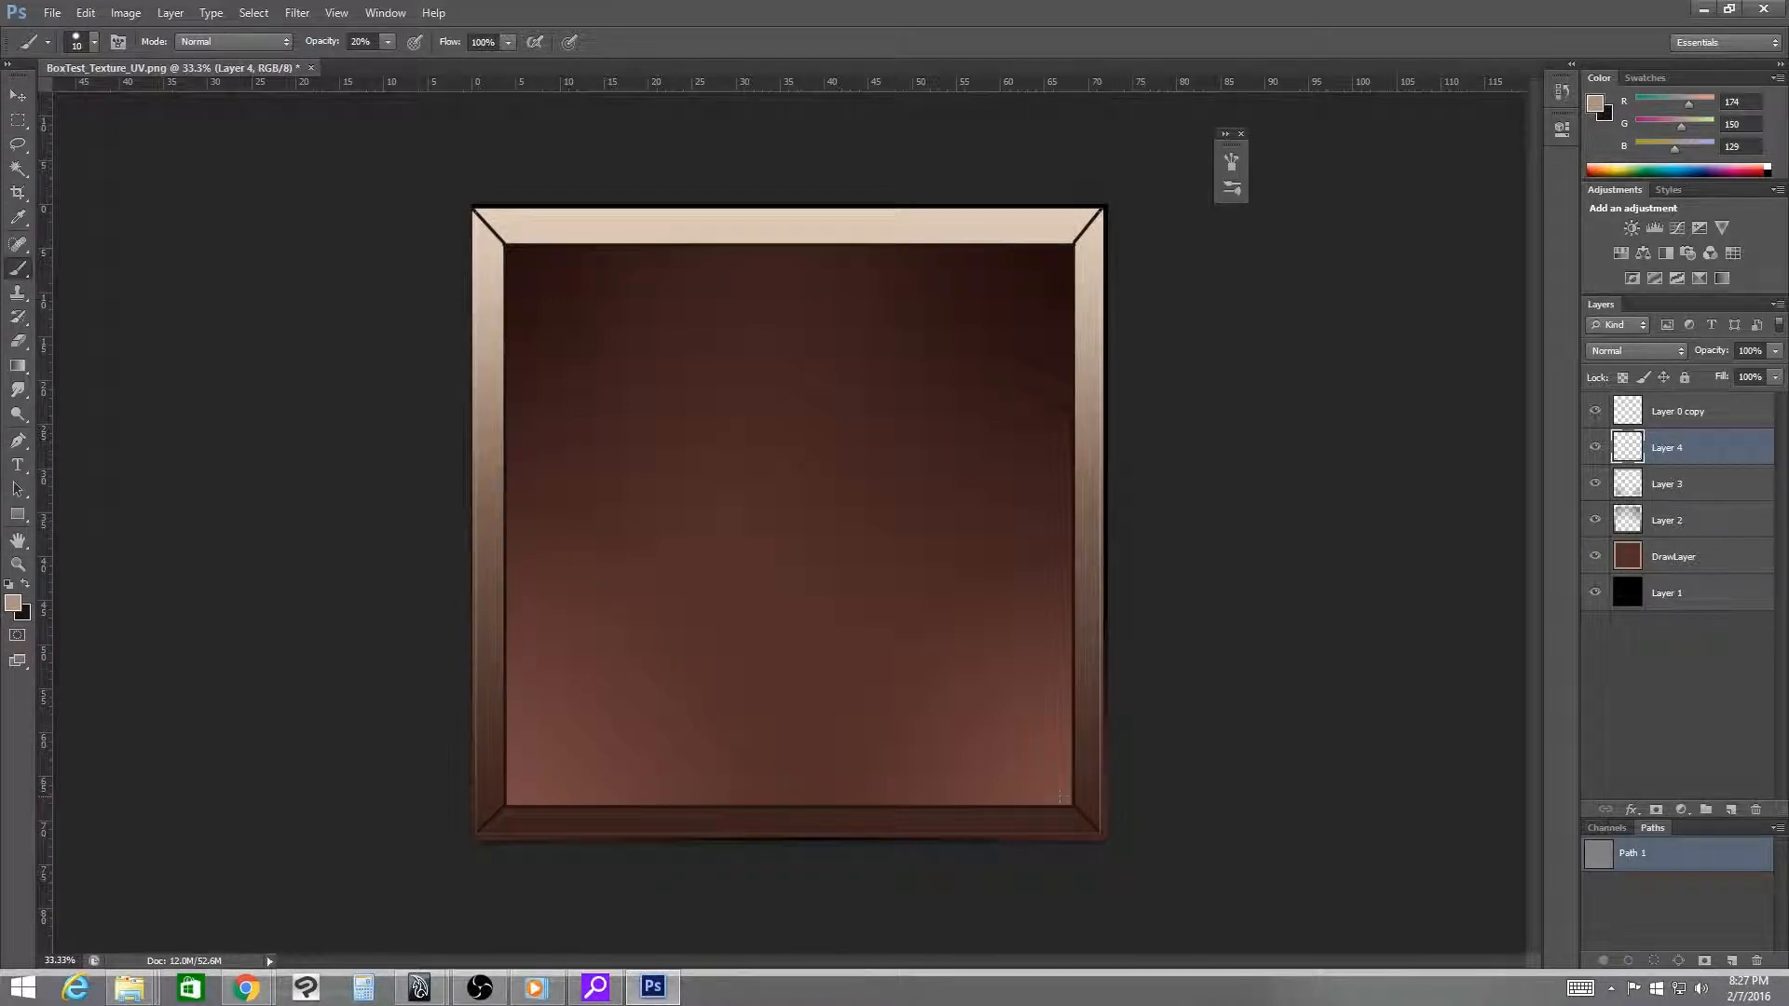
shift+click(1066, 810)
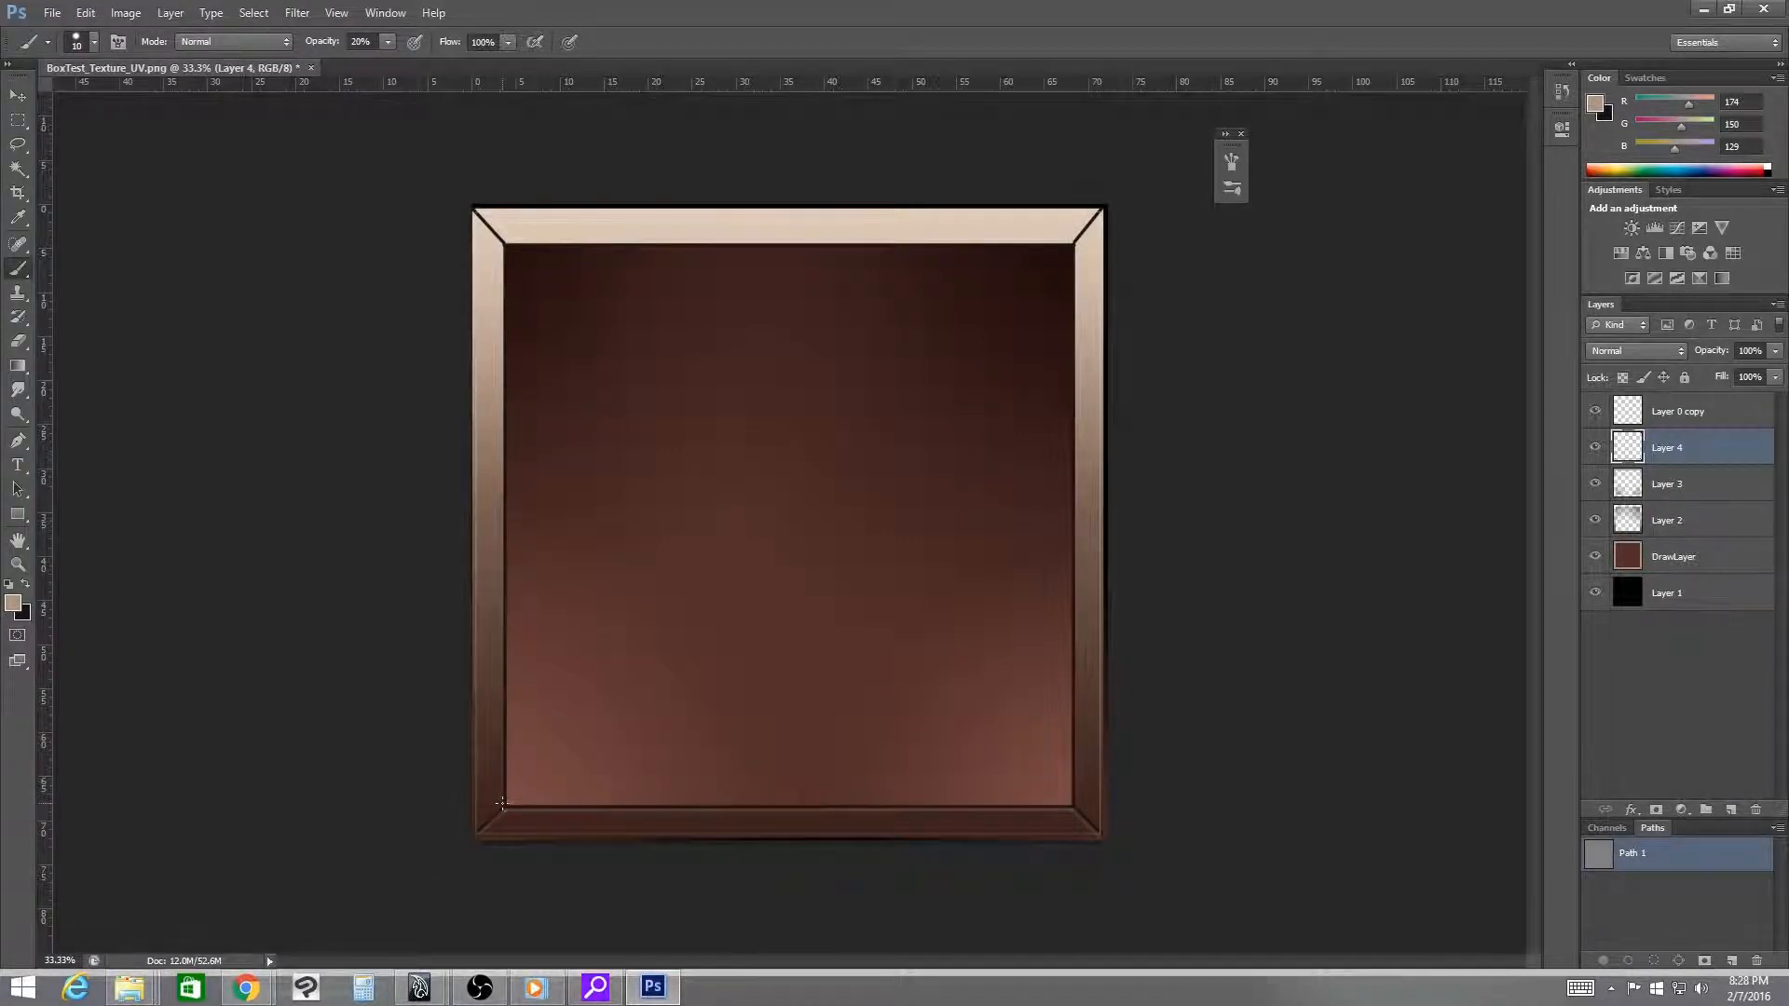
drag(501, 716, 497, 479)
drag(1075, 801, 1087, 480)
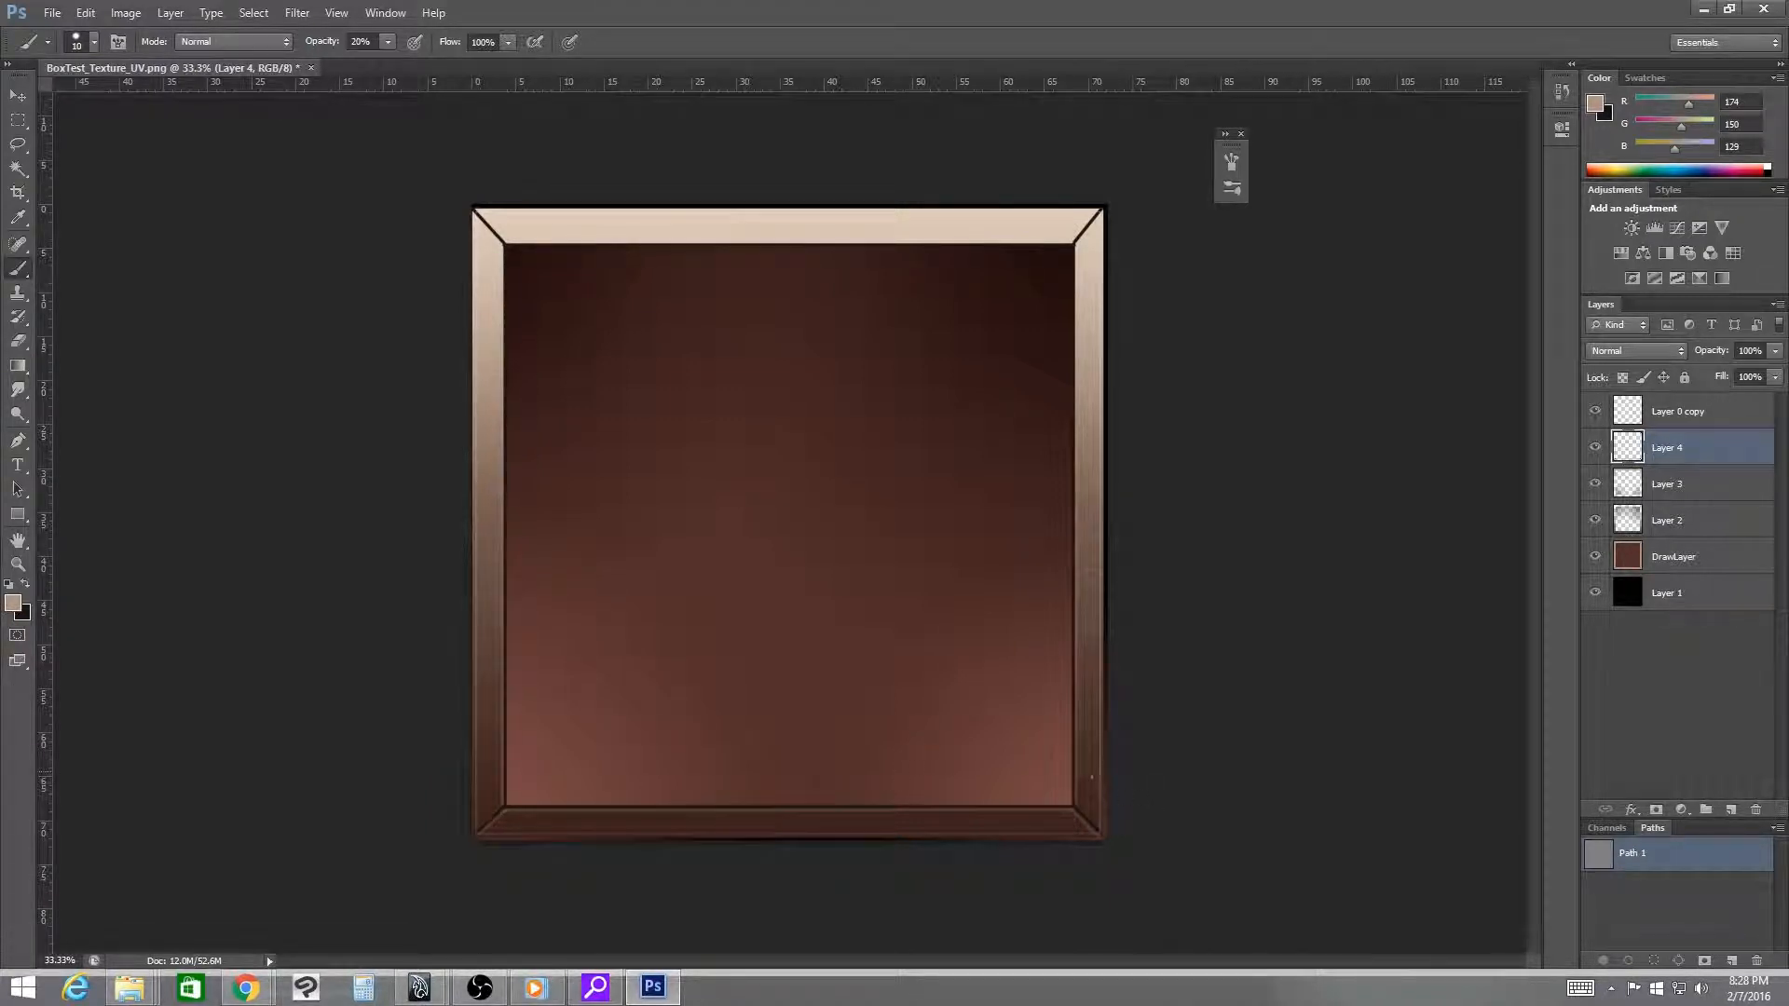
- Brush dark brown sampled from the frame (RGB 62, 35, 28) on Layer 2 along the corner seams and the inner square's top edge
key(alt)
click(1688, 481)
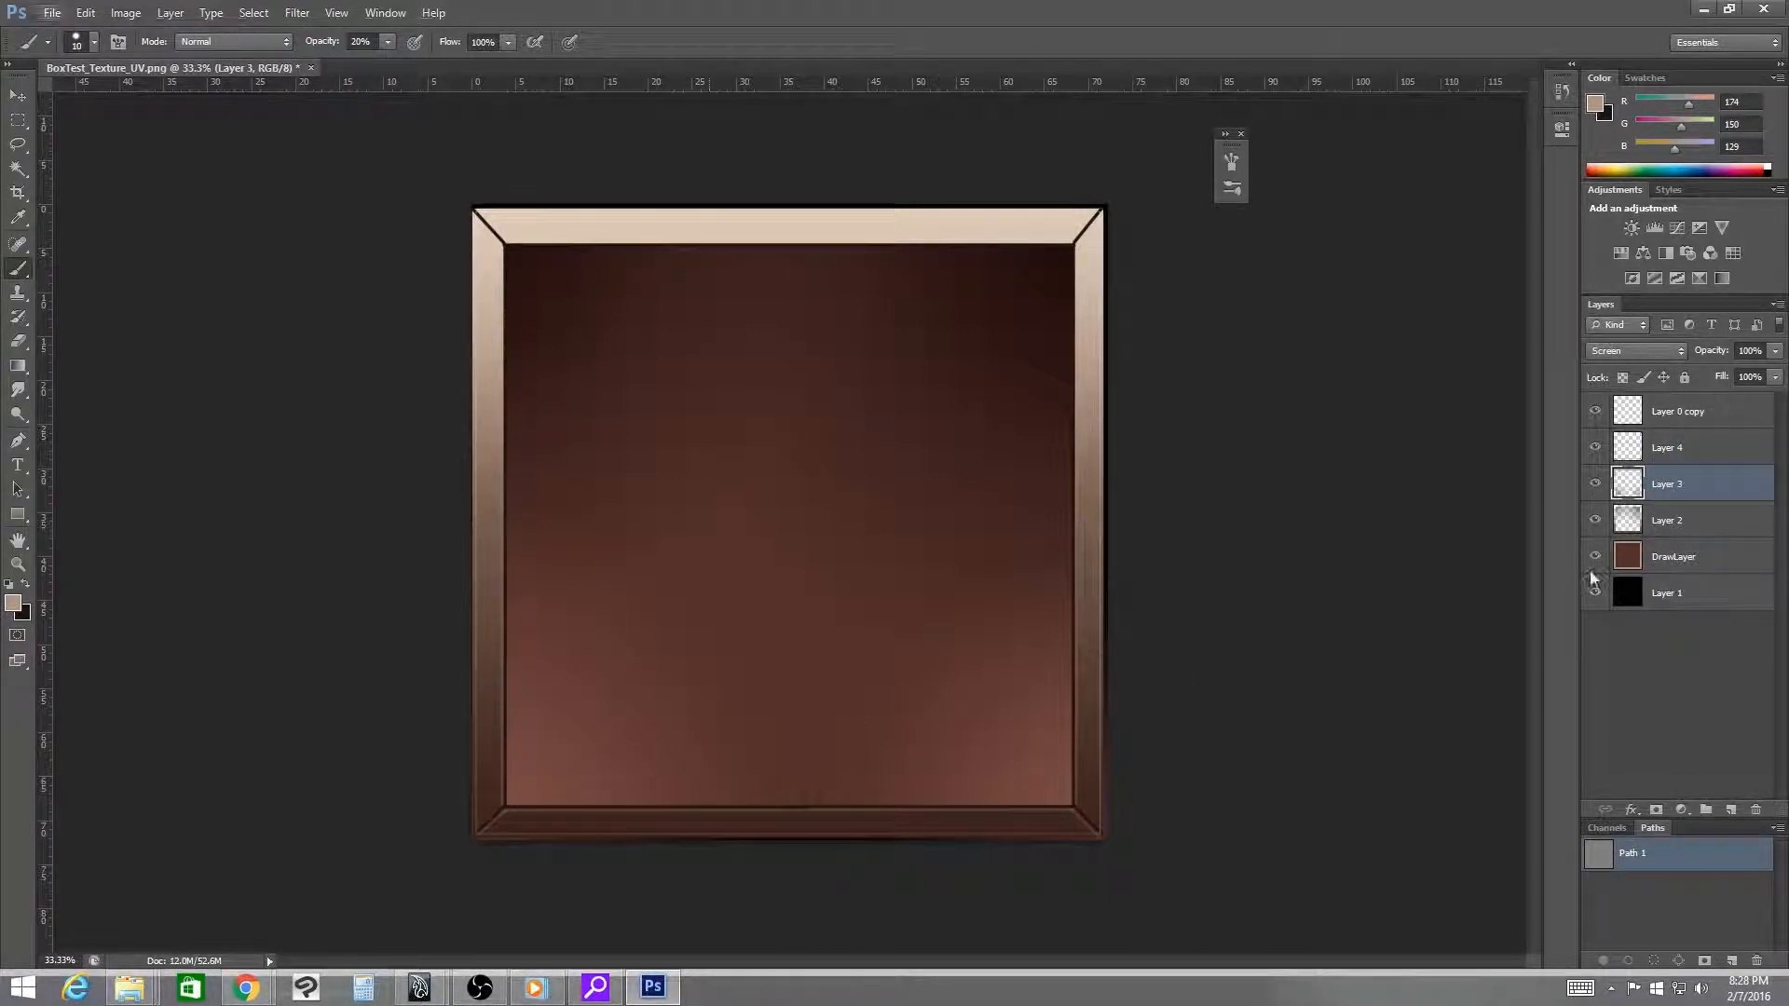
click(1671, 519)
click(1676, 450)
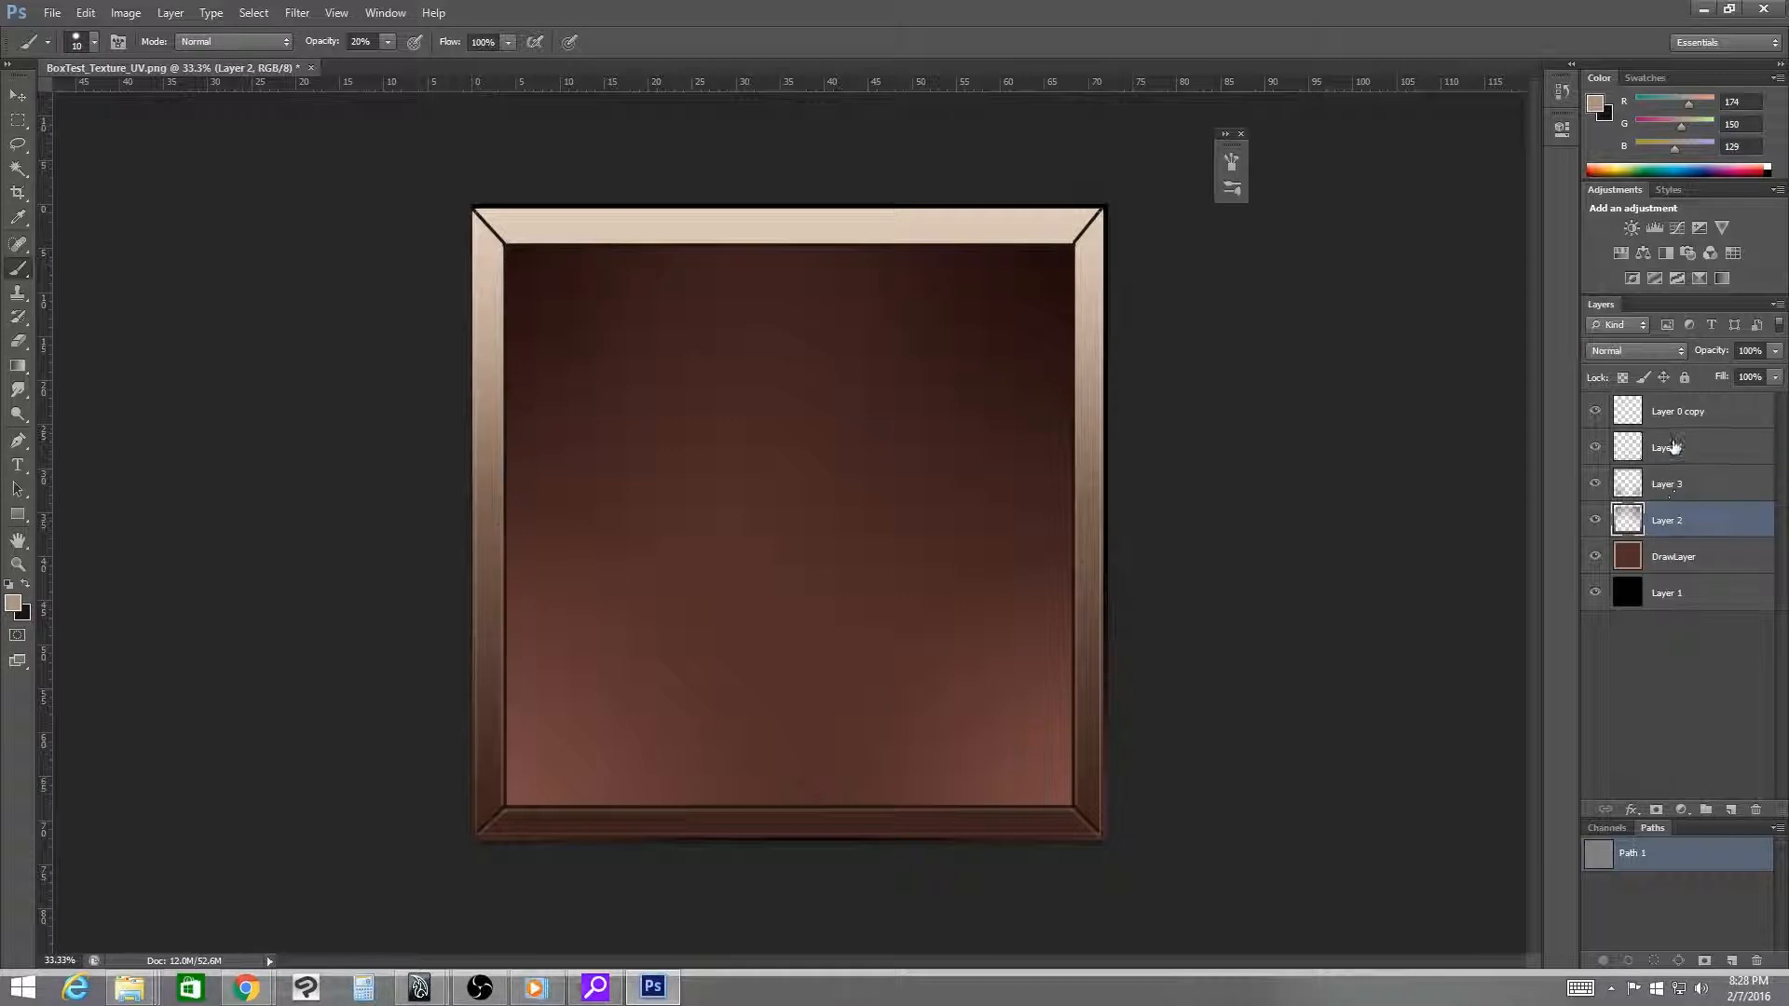
click(1676, 520)
alt+click(484, 820)
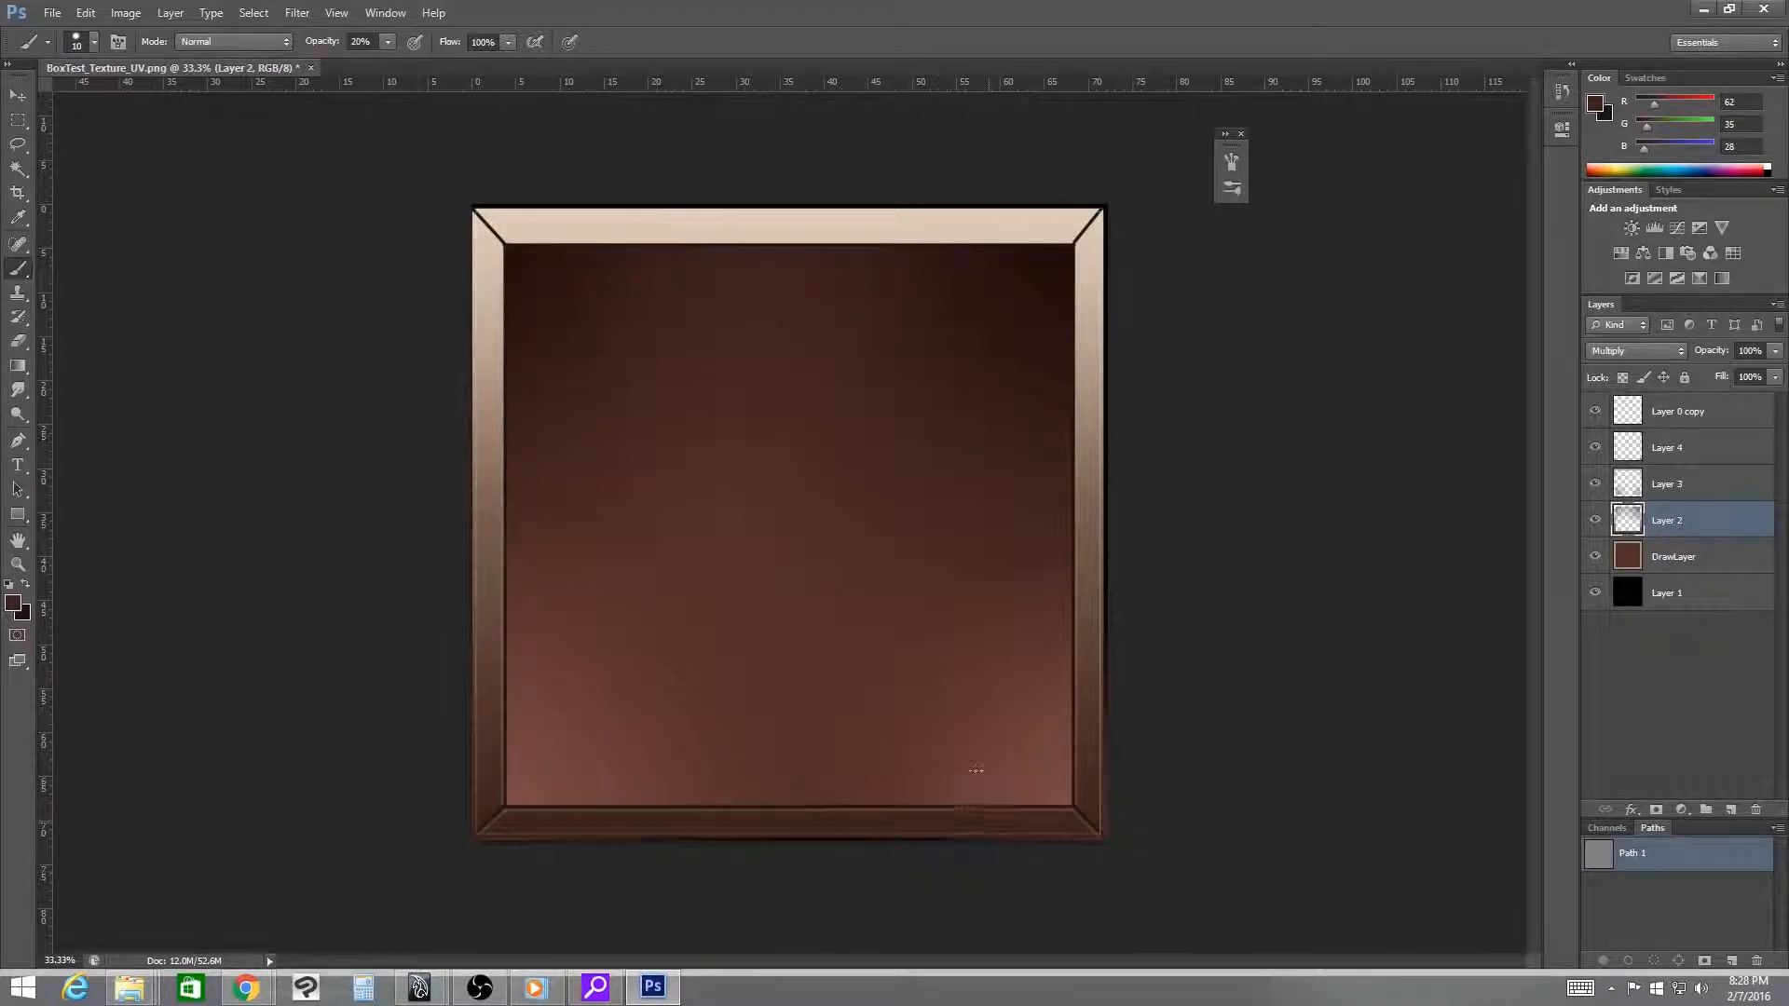
key(5)
drag(1083, 812, 1079, 798)
drag(475, 823, 504, 778)
drag(476, 209, 501, 240)
drag(506, 242, 1004, 241)
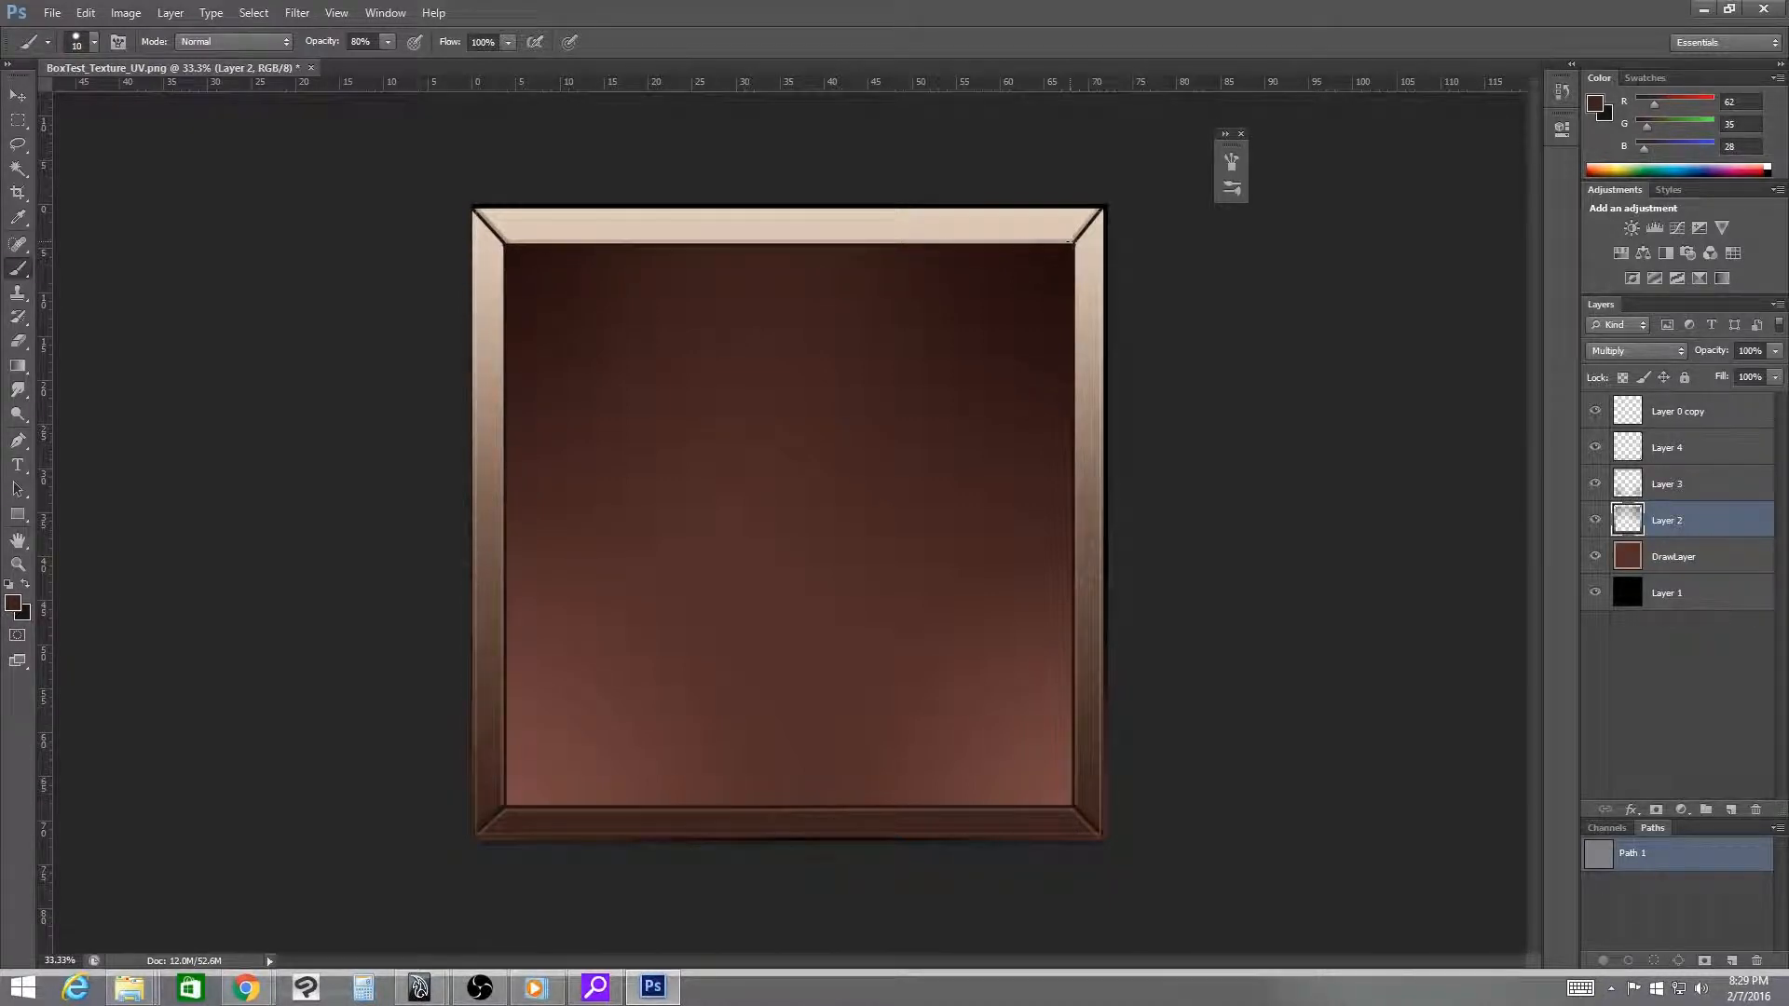
- Try dark brown brush strokes down the inner square's left edge on Layer 2, and undo them
mouse_move(1069, 241)
mouse_down()
mouse_move(520, 241)
mouse_move(500, 327)
mouse_move(503, 616)
mouse_up()
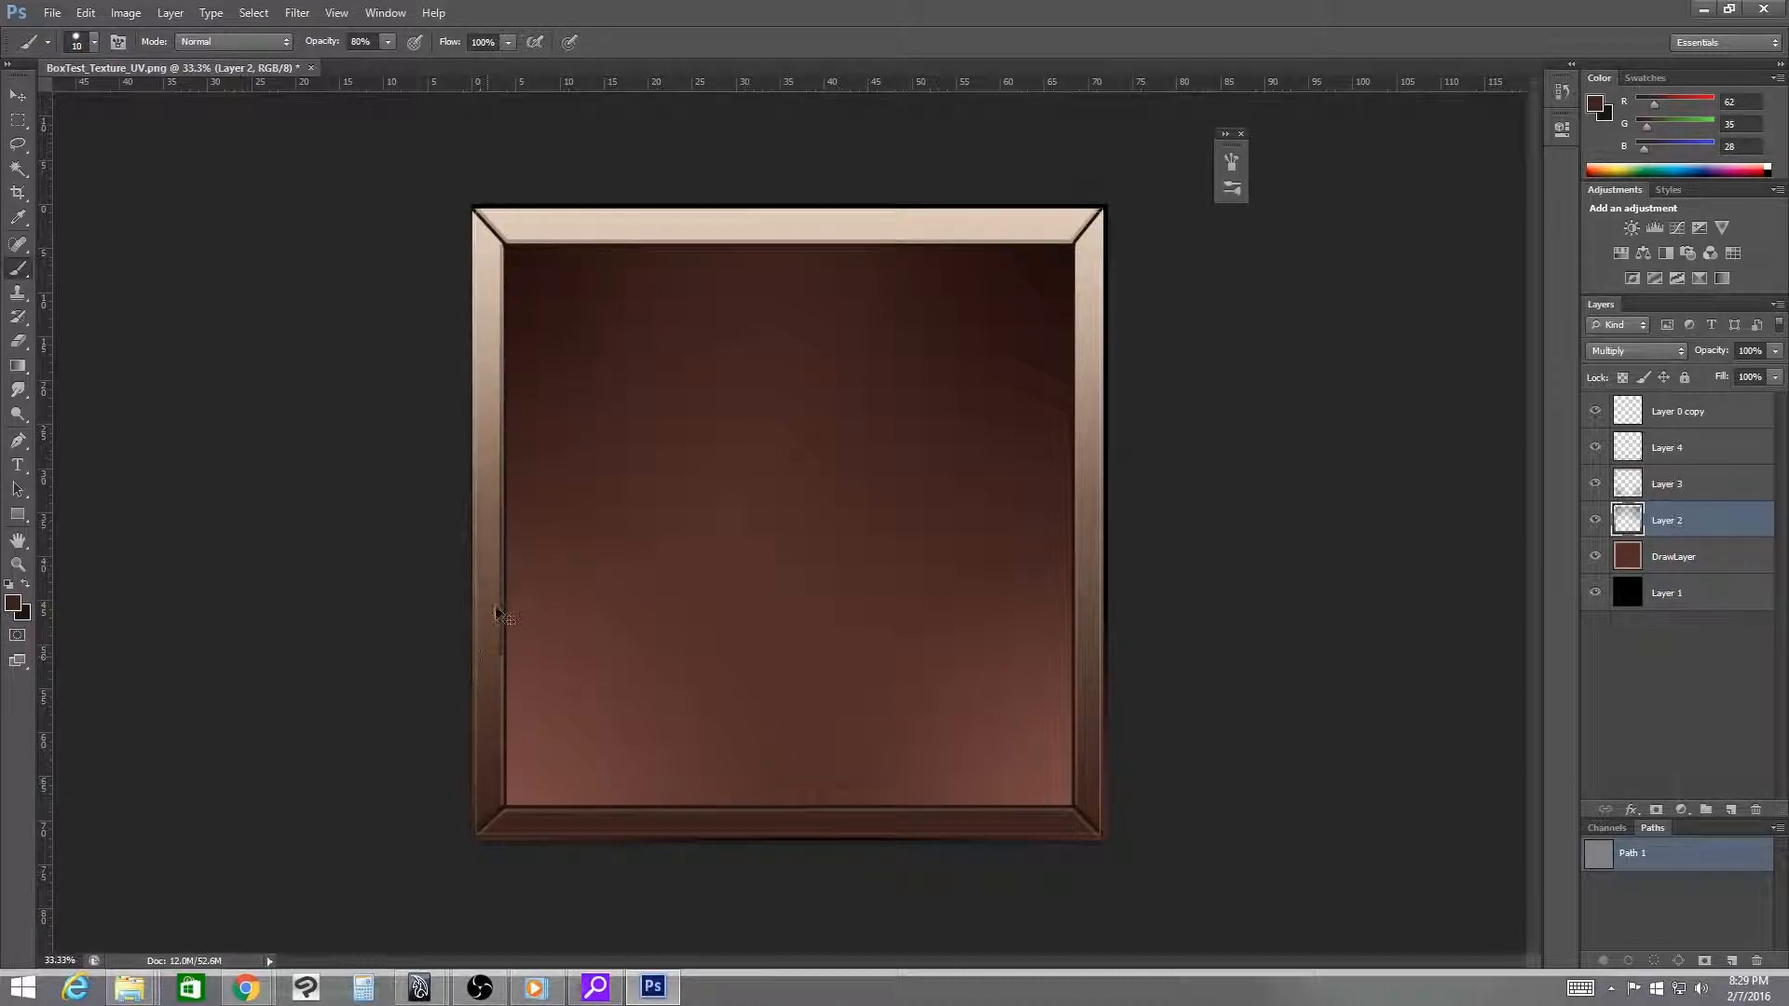
key(ctrl+z)
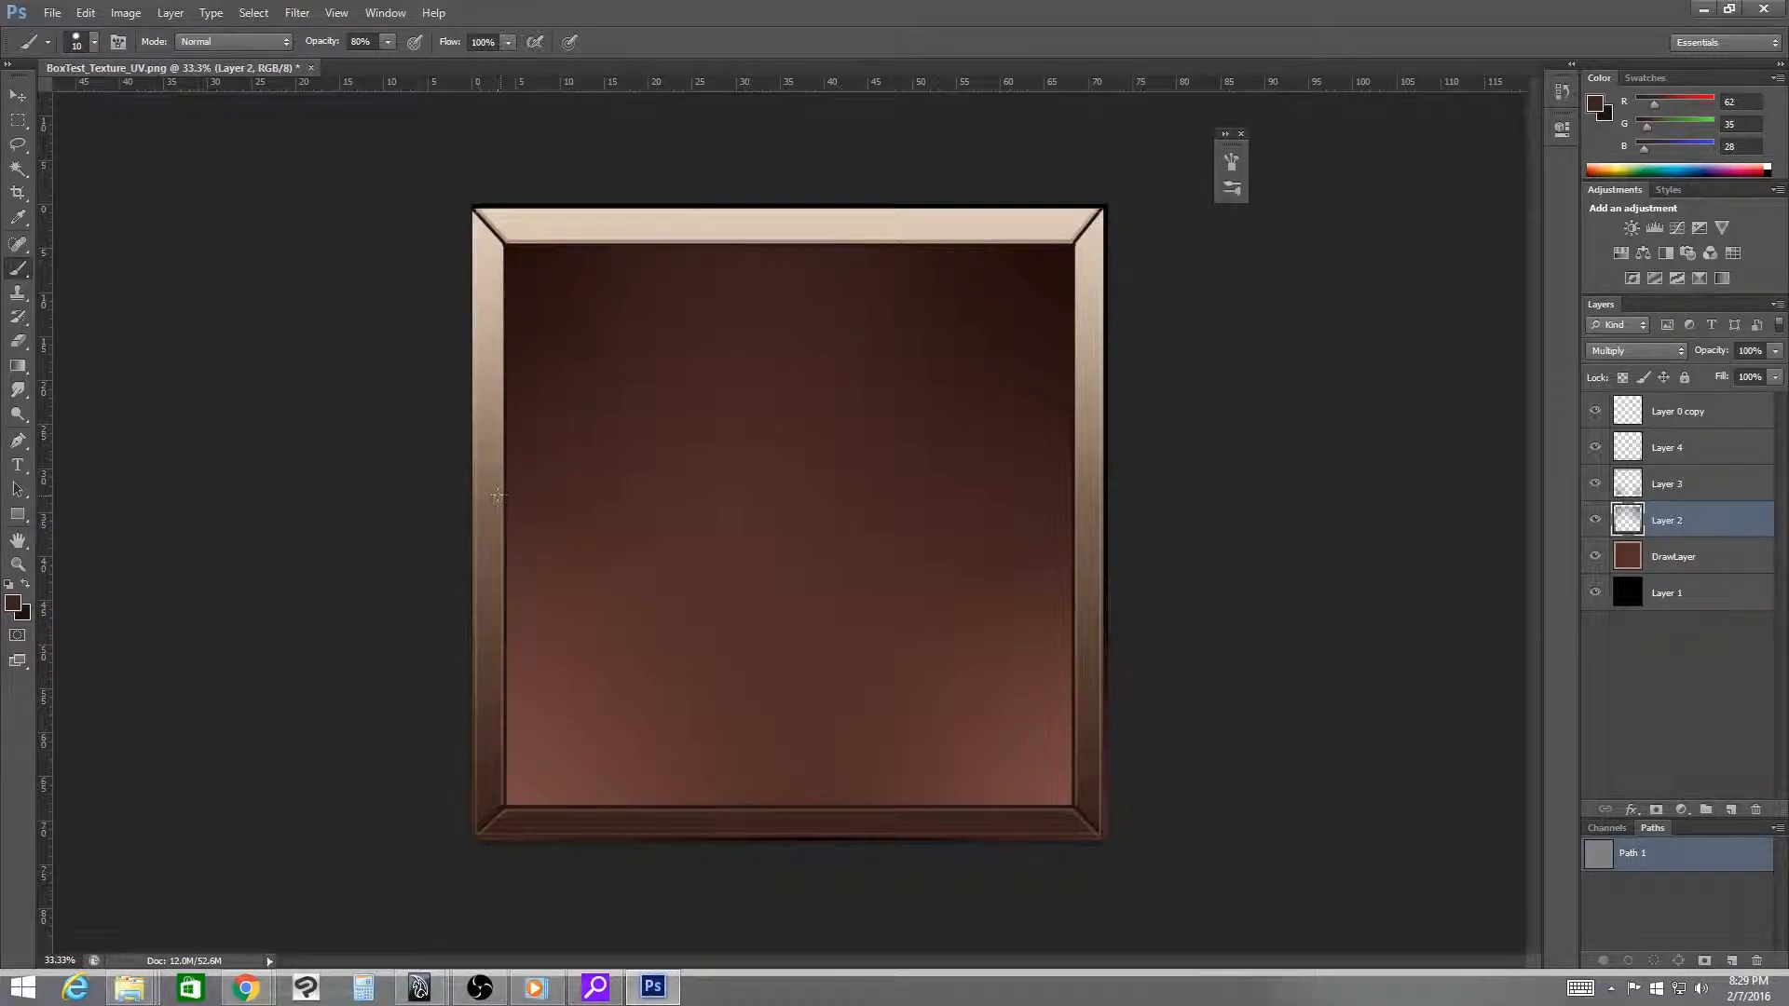
drag(500, 495, 501, 362)
key(ctrl+z)
- Try straight brush lines on Layer 2 in a darker sampled brown (RGB 35, 15, 12) at 30% opacity, and undo them
key(bracketright)
alt+click(510, 247)
shift+click(1071, 799)
shift+click(524, 245)
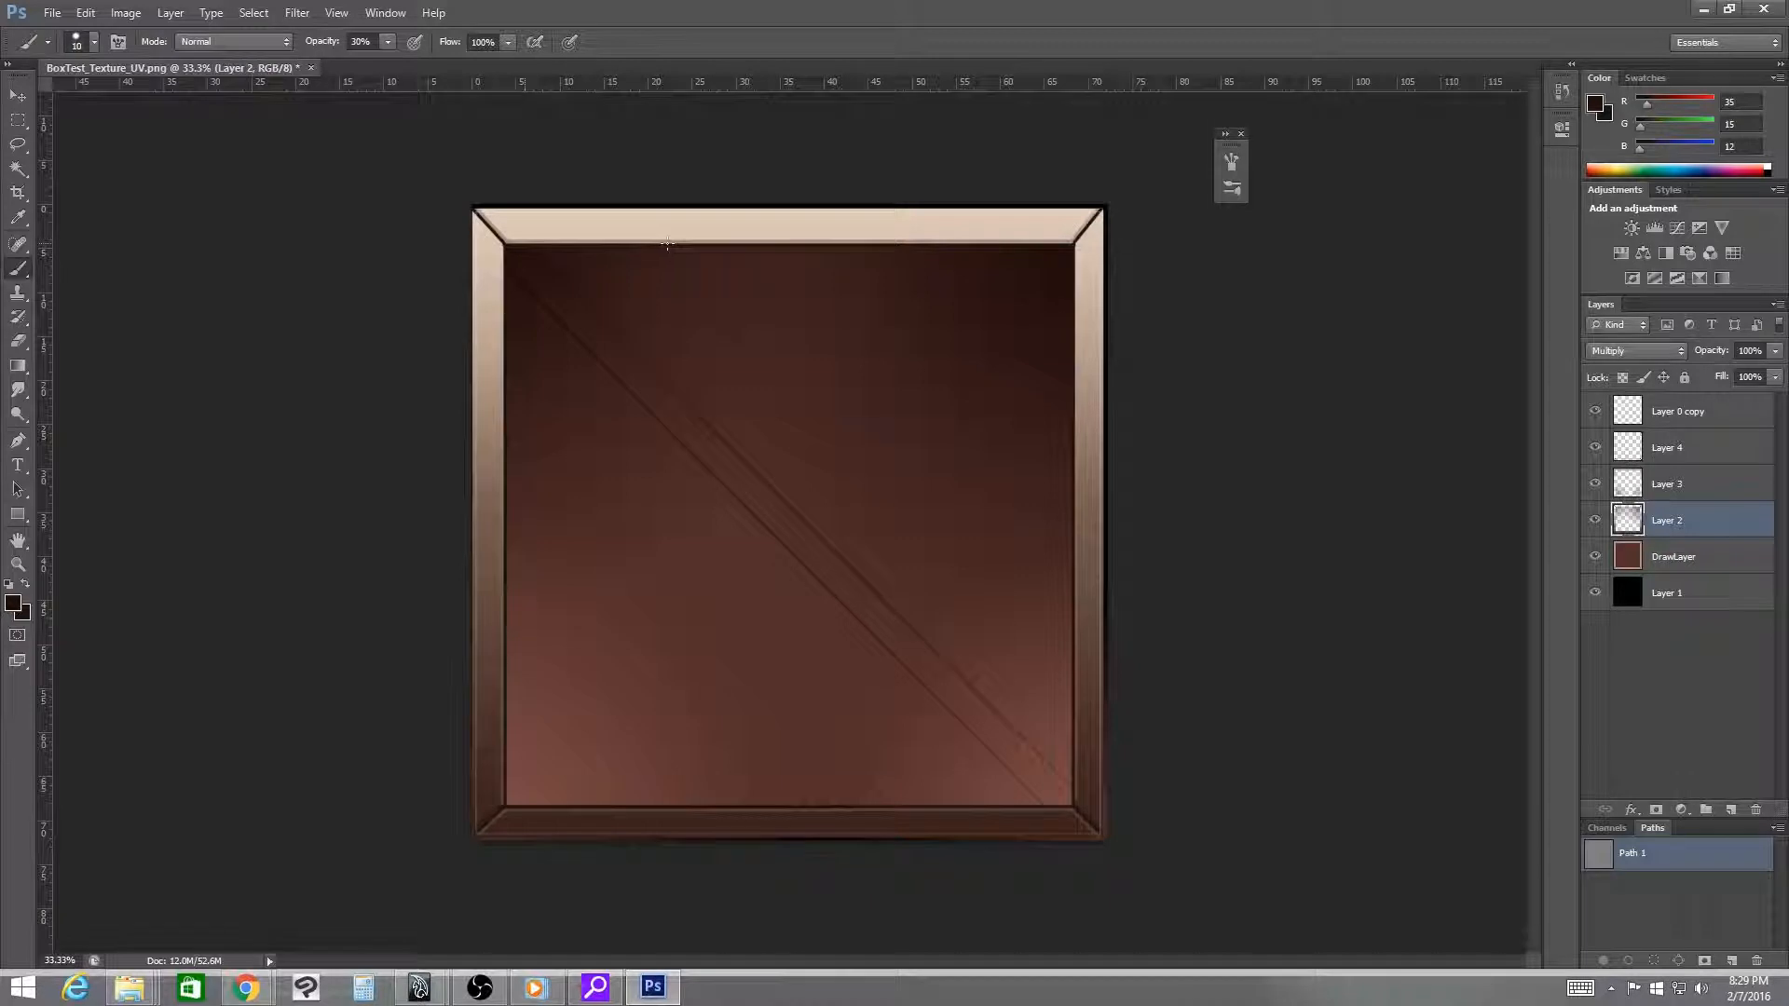
key(ctrl+z)
- Hide Layer 0 copy, and check the painted seams by switching Layer 4 off and on again
click(1594, 411)
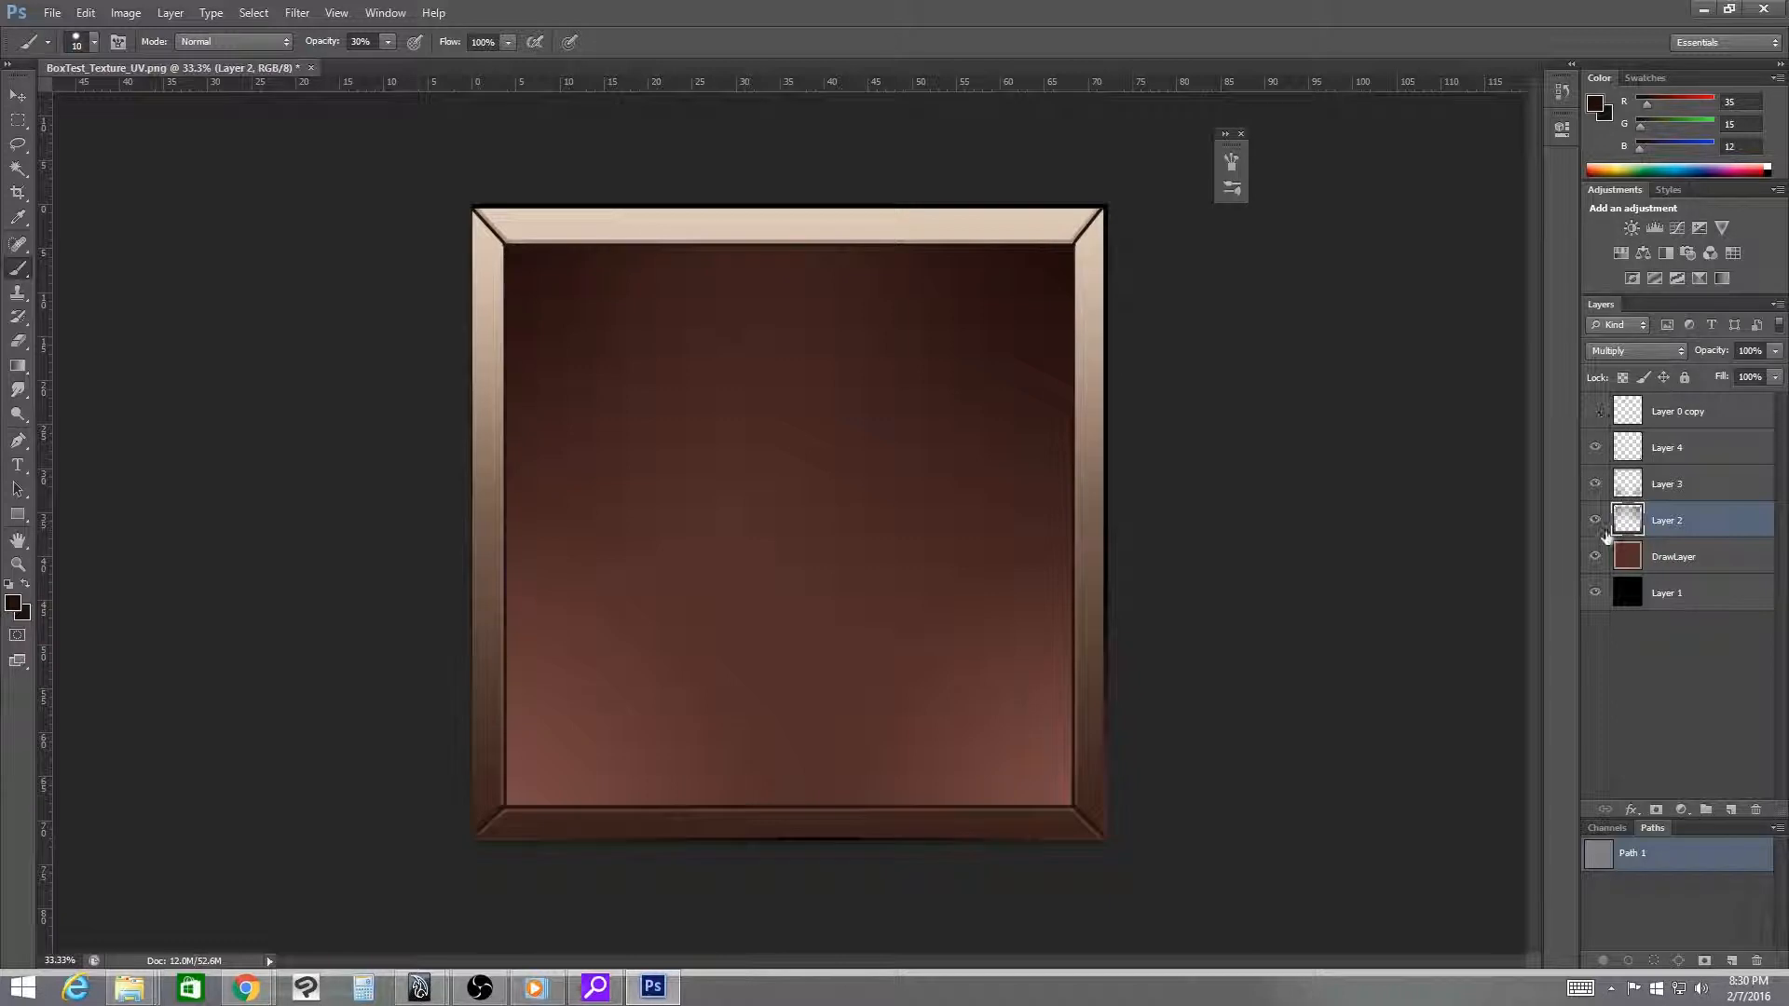
click(1597, 449)
click(1596, 448)
- Save the layered texture as the Photoshop file BoxTest_Texture_UV in the images folder, with Maximize Compatibility turned off
click(61, 12)
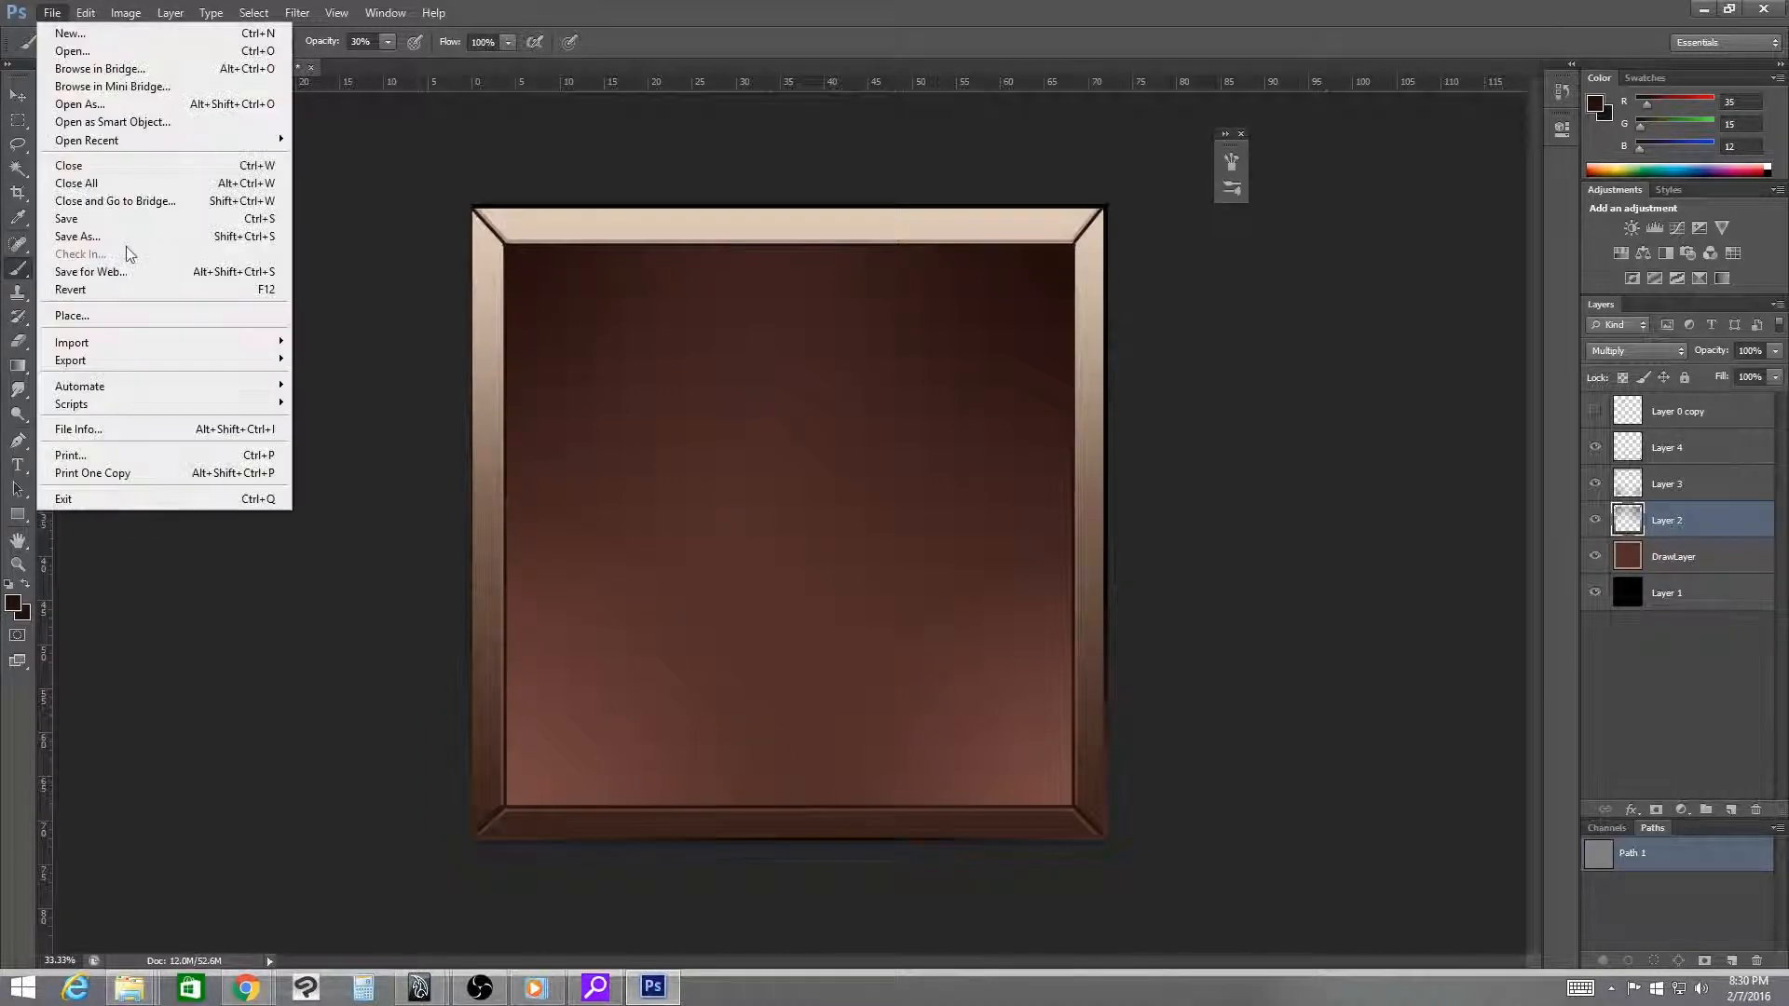
click(103, 233)
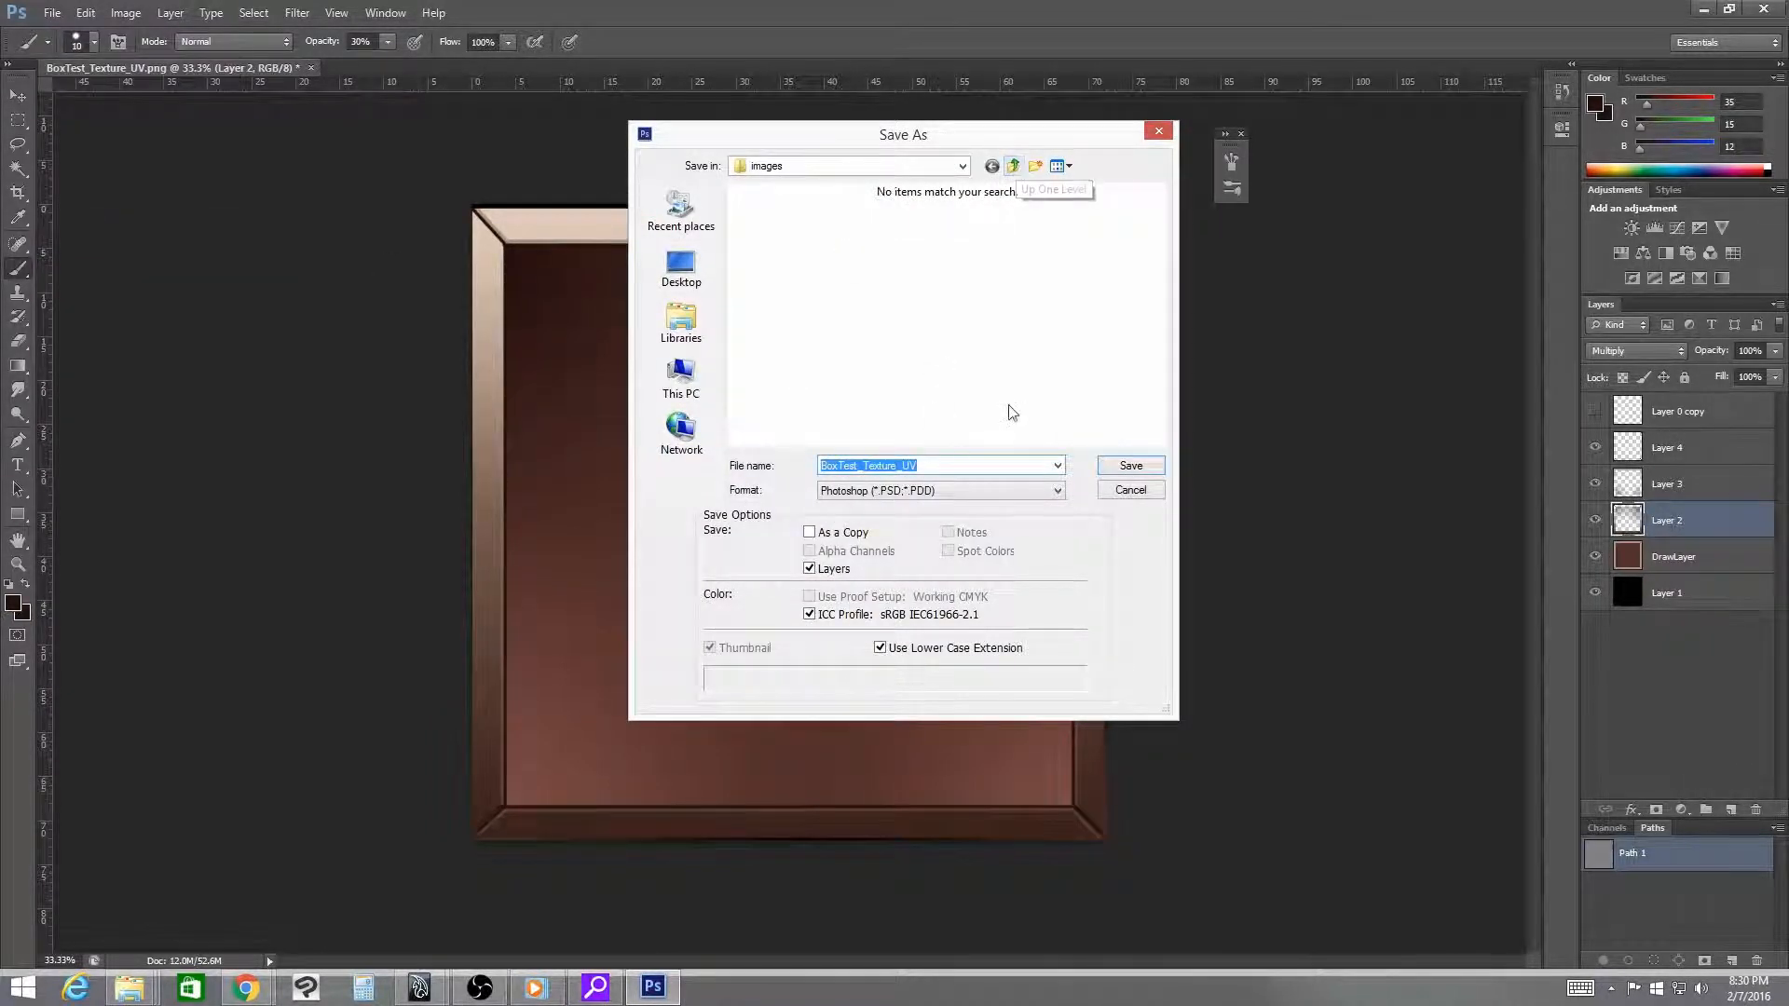
click(1125, 468)
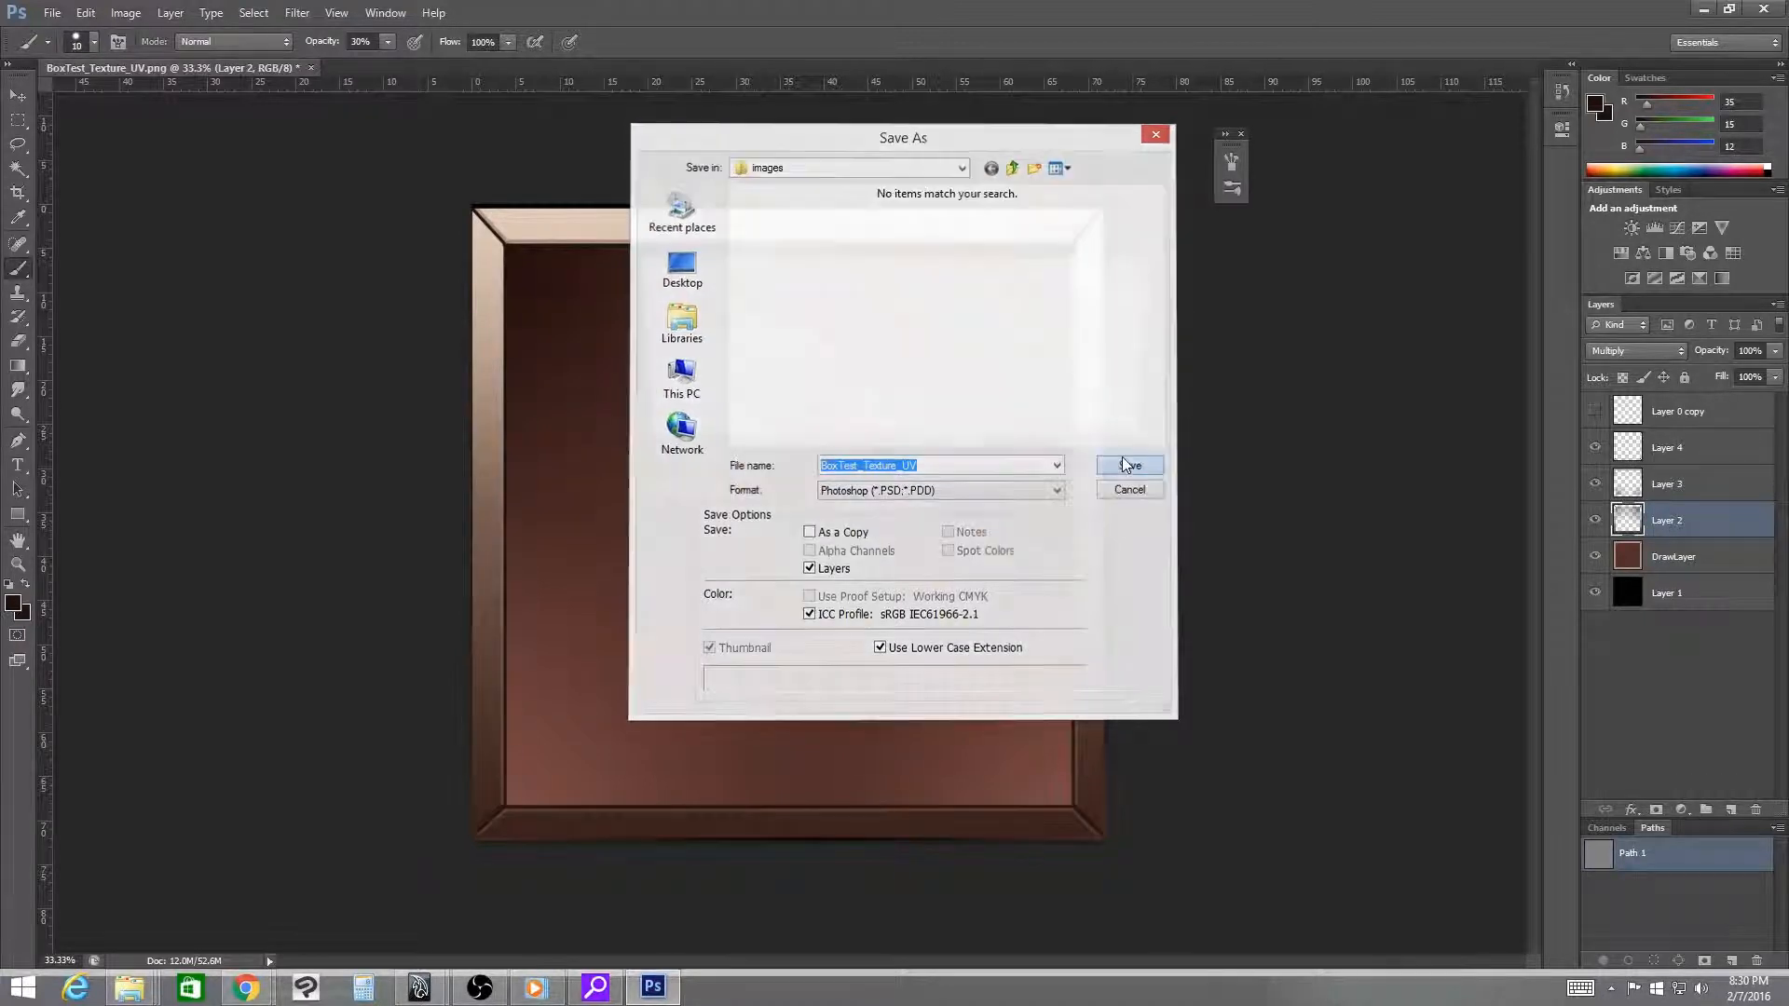
click(656, 302)
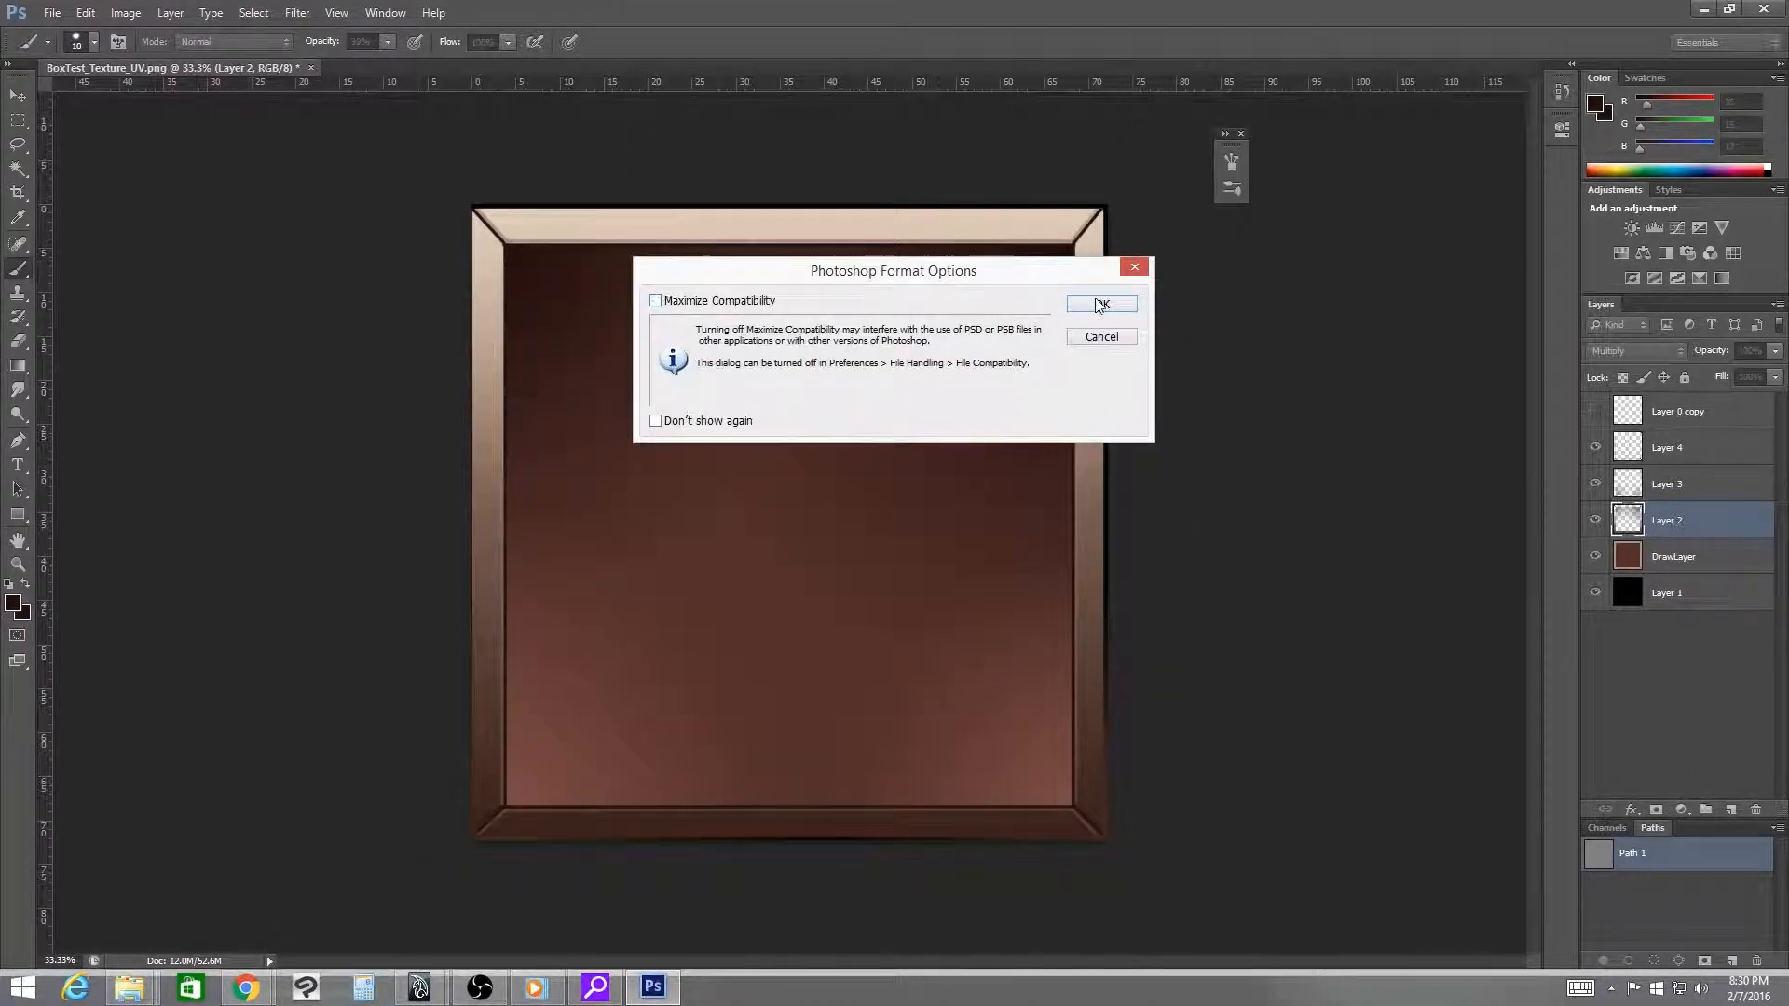
click(1102, 304)
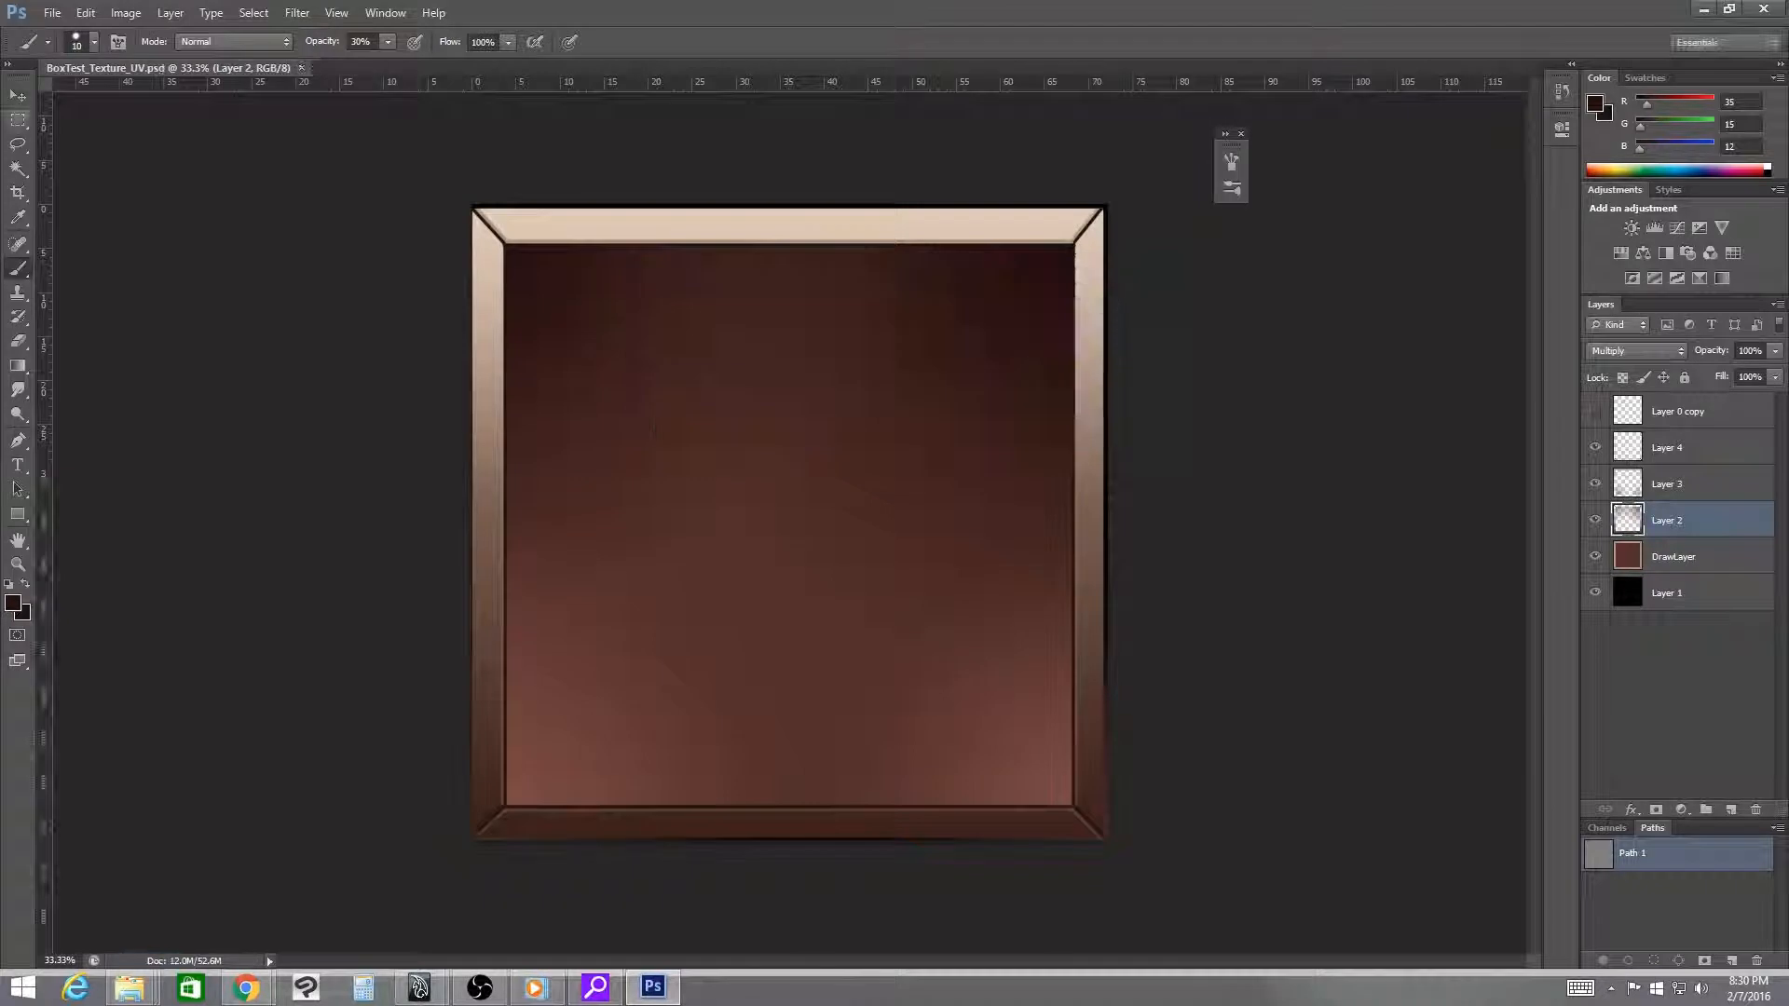
- Save a PNG copy of the texture as BoxTest_Texture_UV.png in the sourceimages folder, with smallest compression and no interlacing
click(52, 13)
click(77, 236)
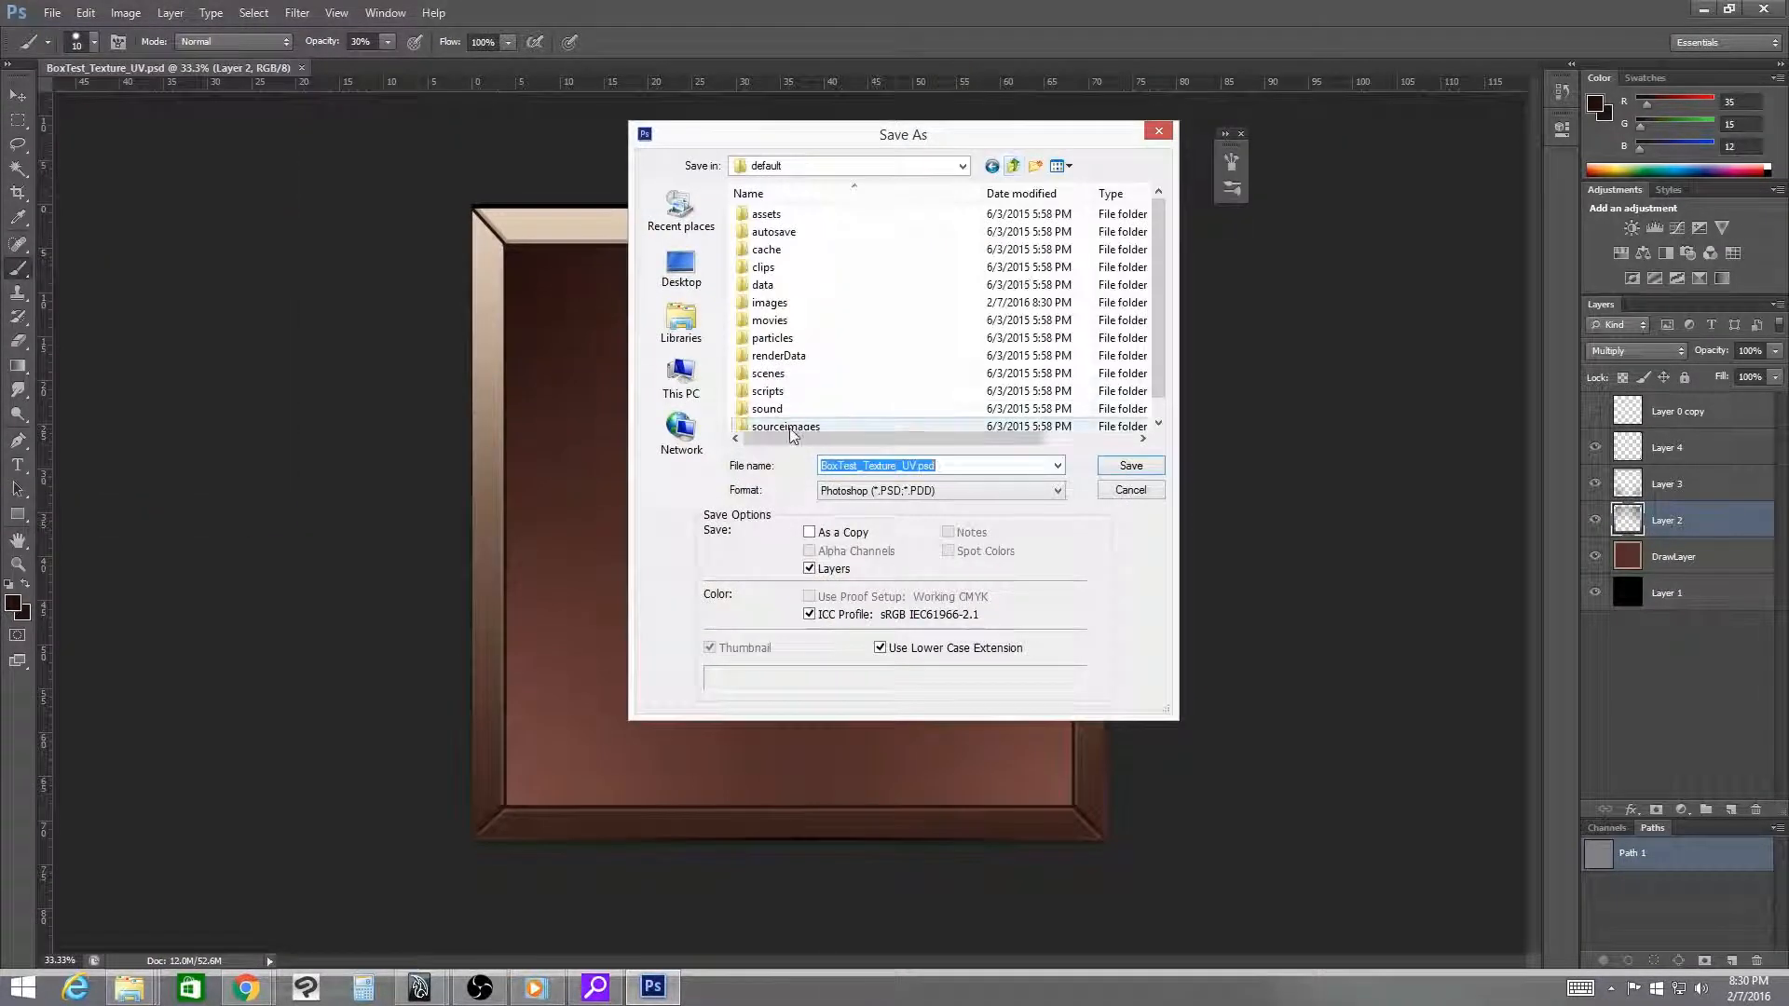
double_click(785, 425)
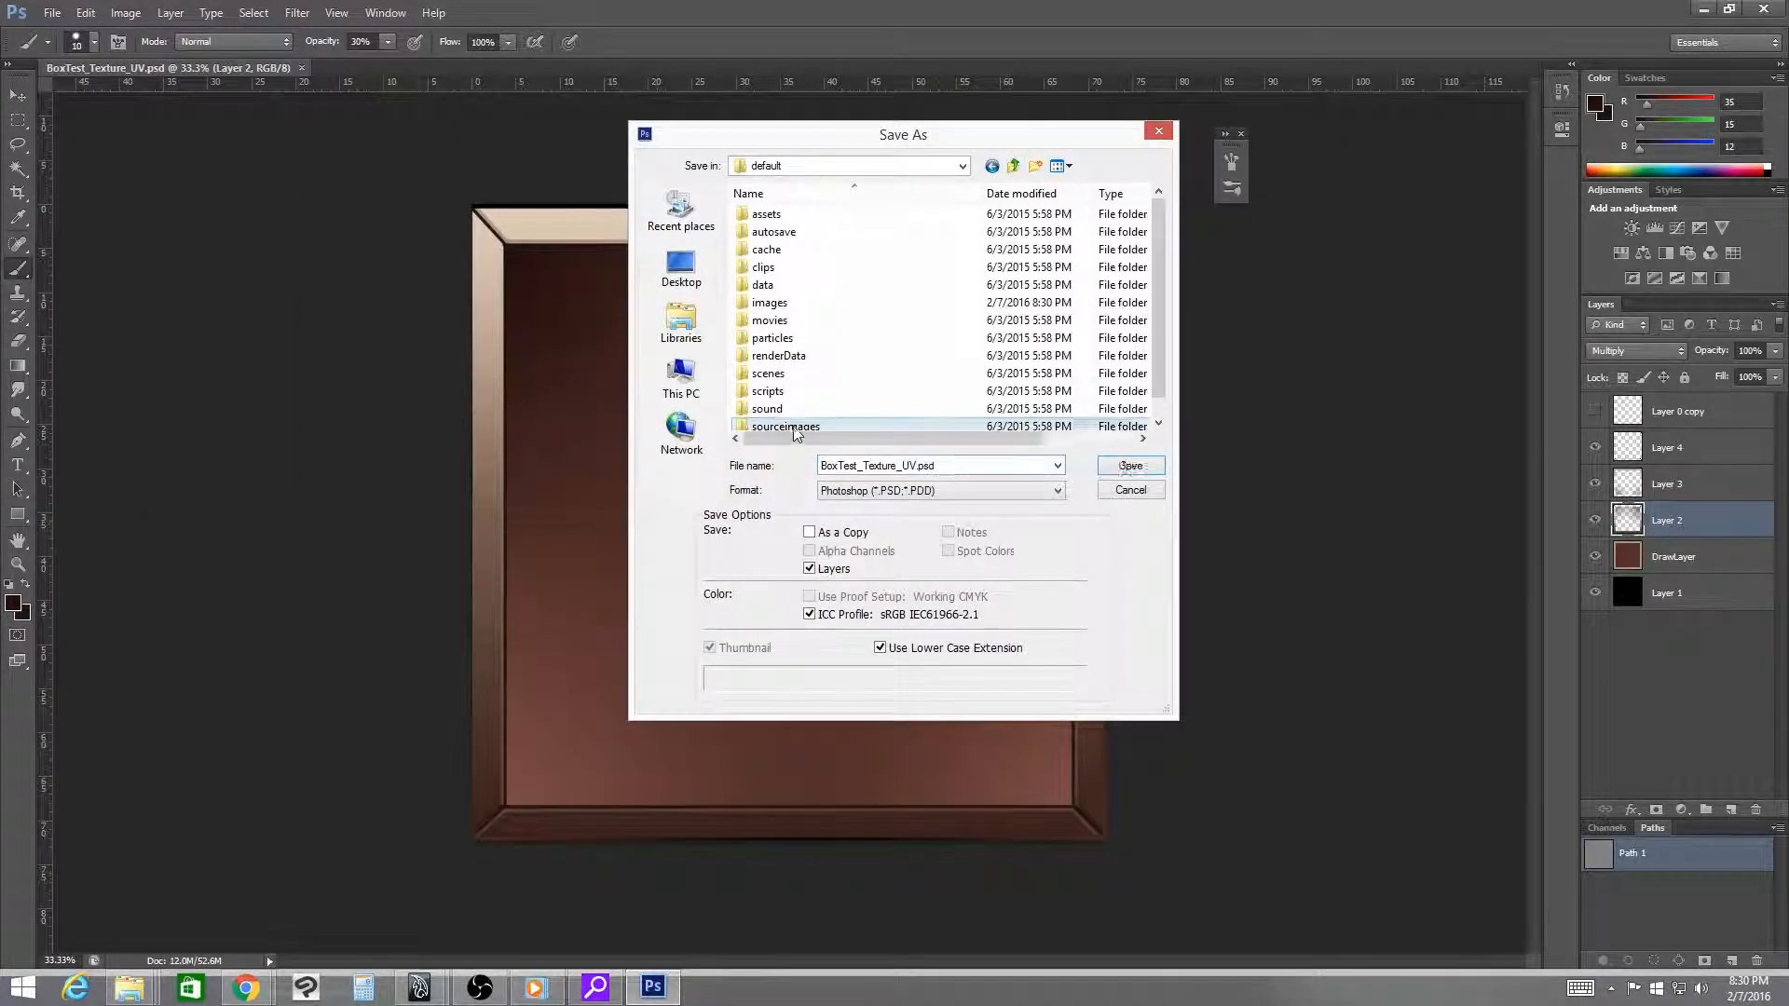
click(1011, 491)
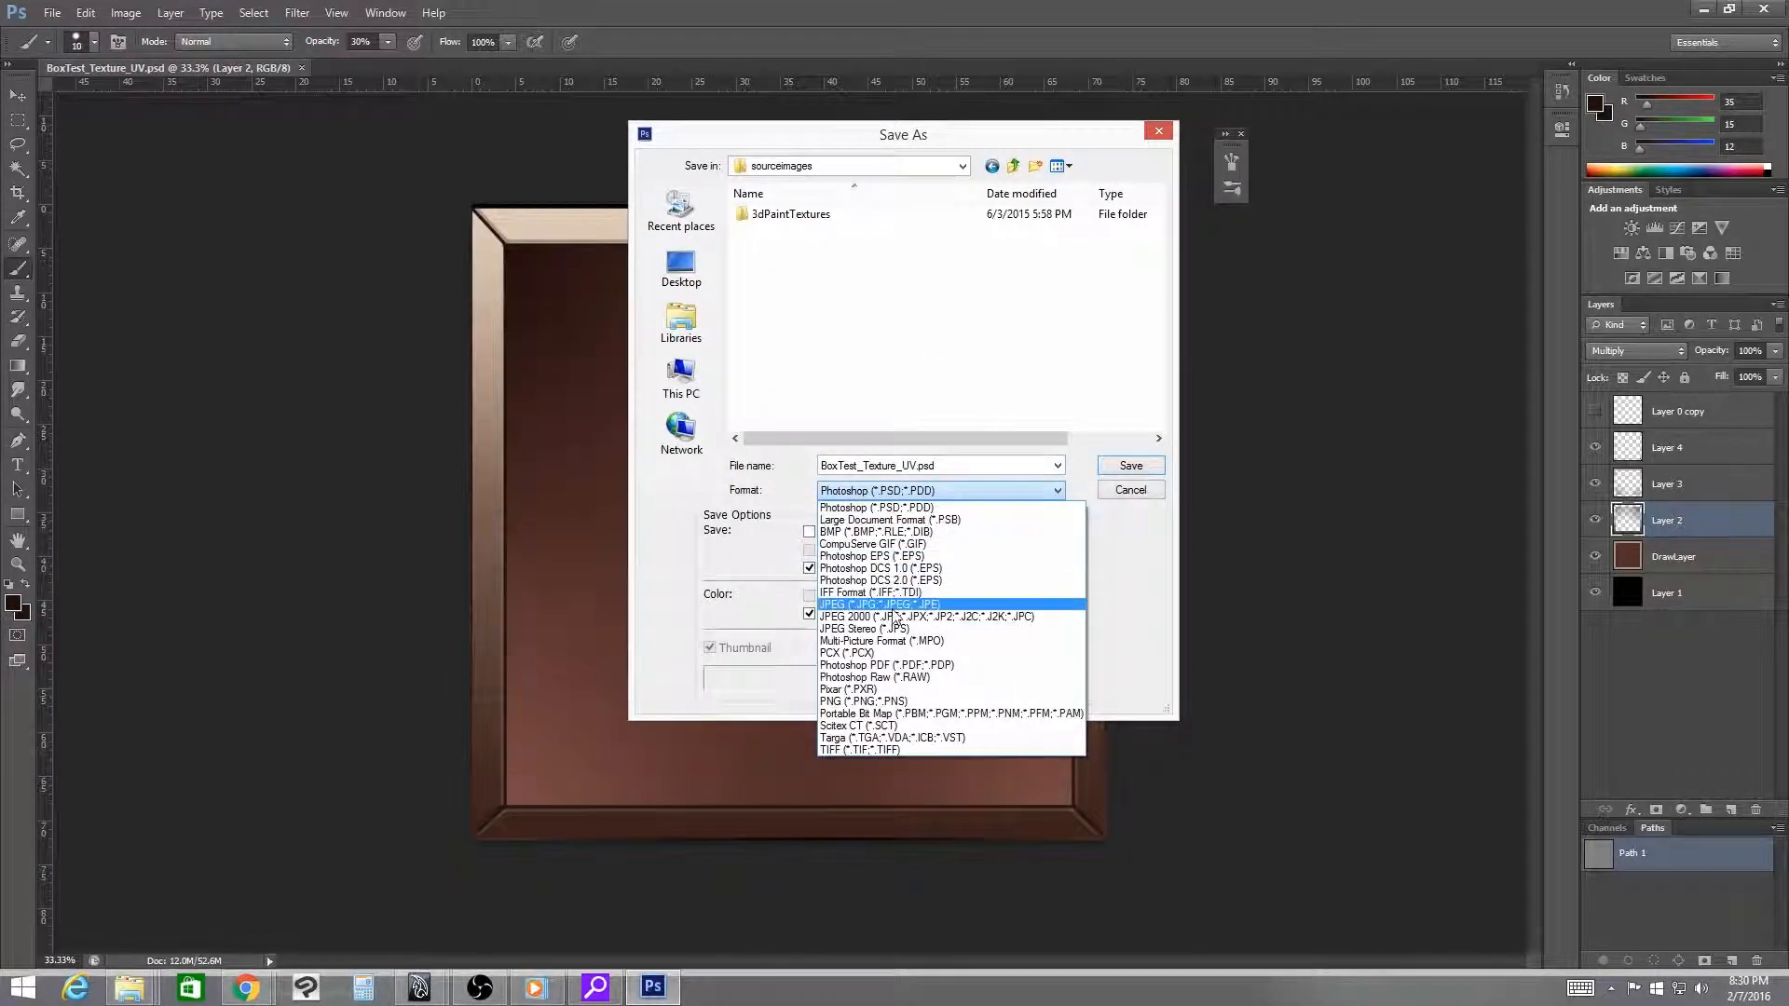
click(890, 701)
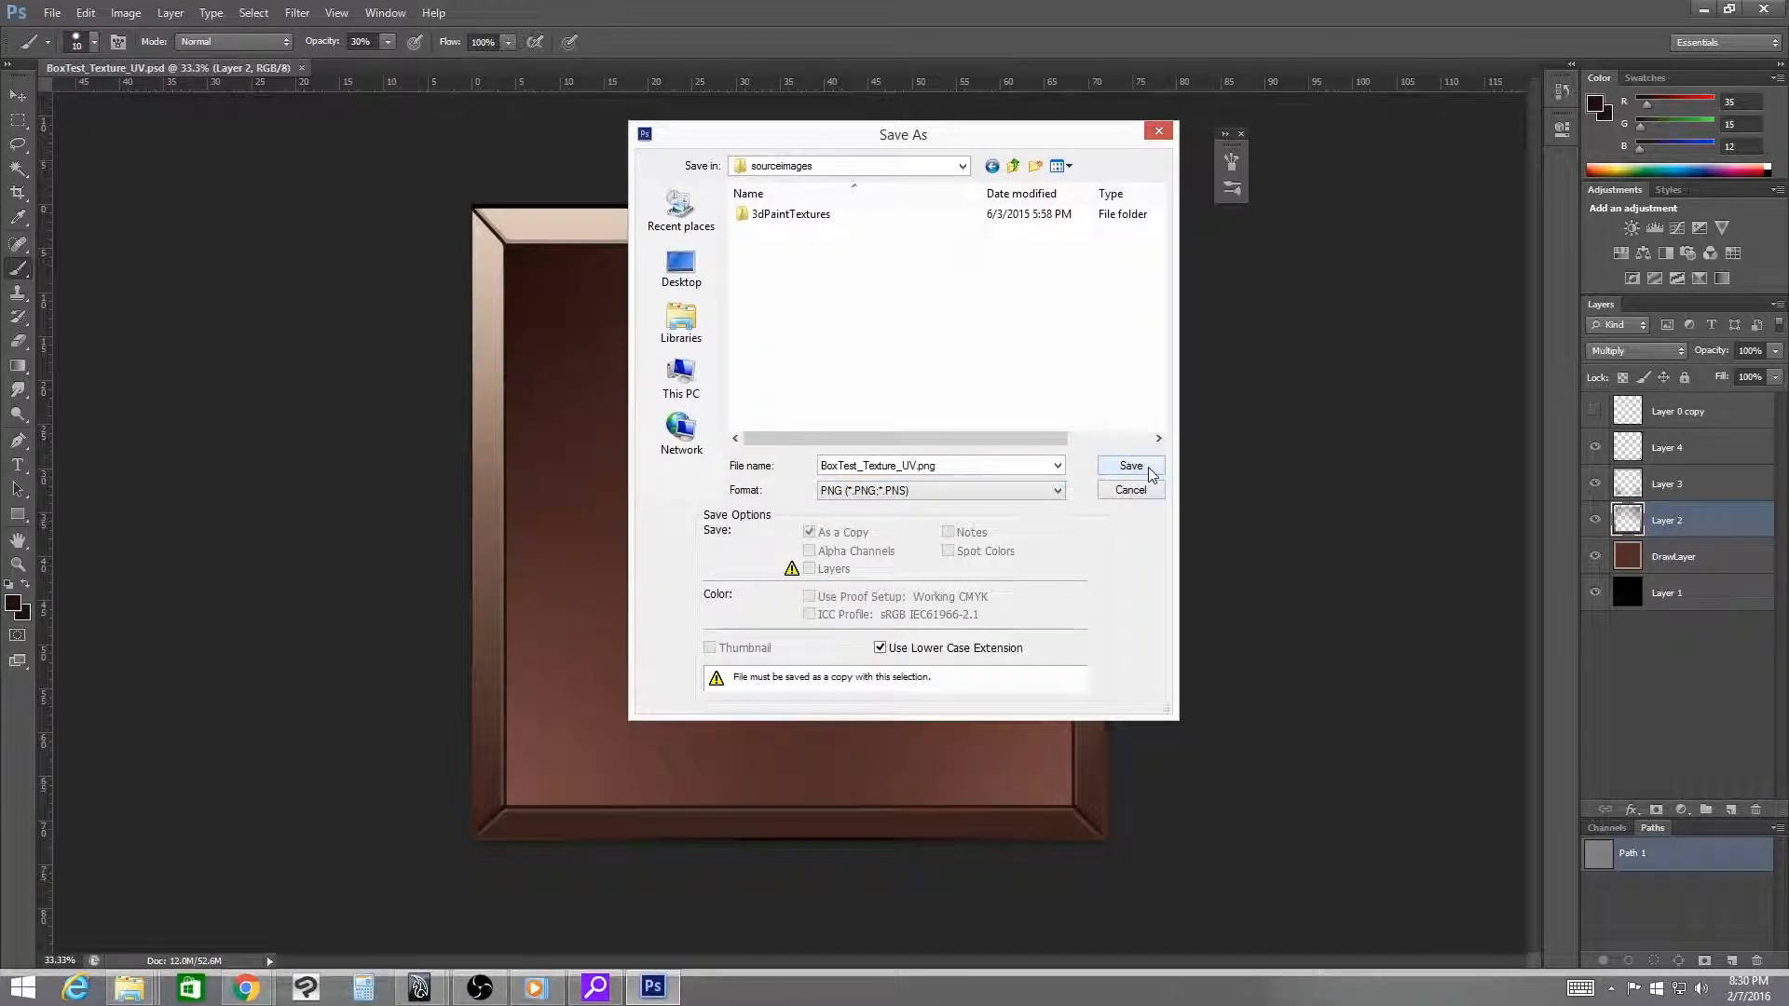
click(1130, 465)
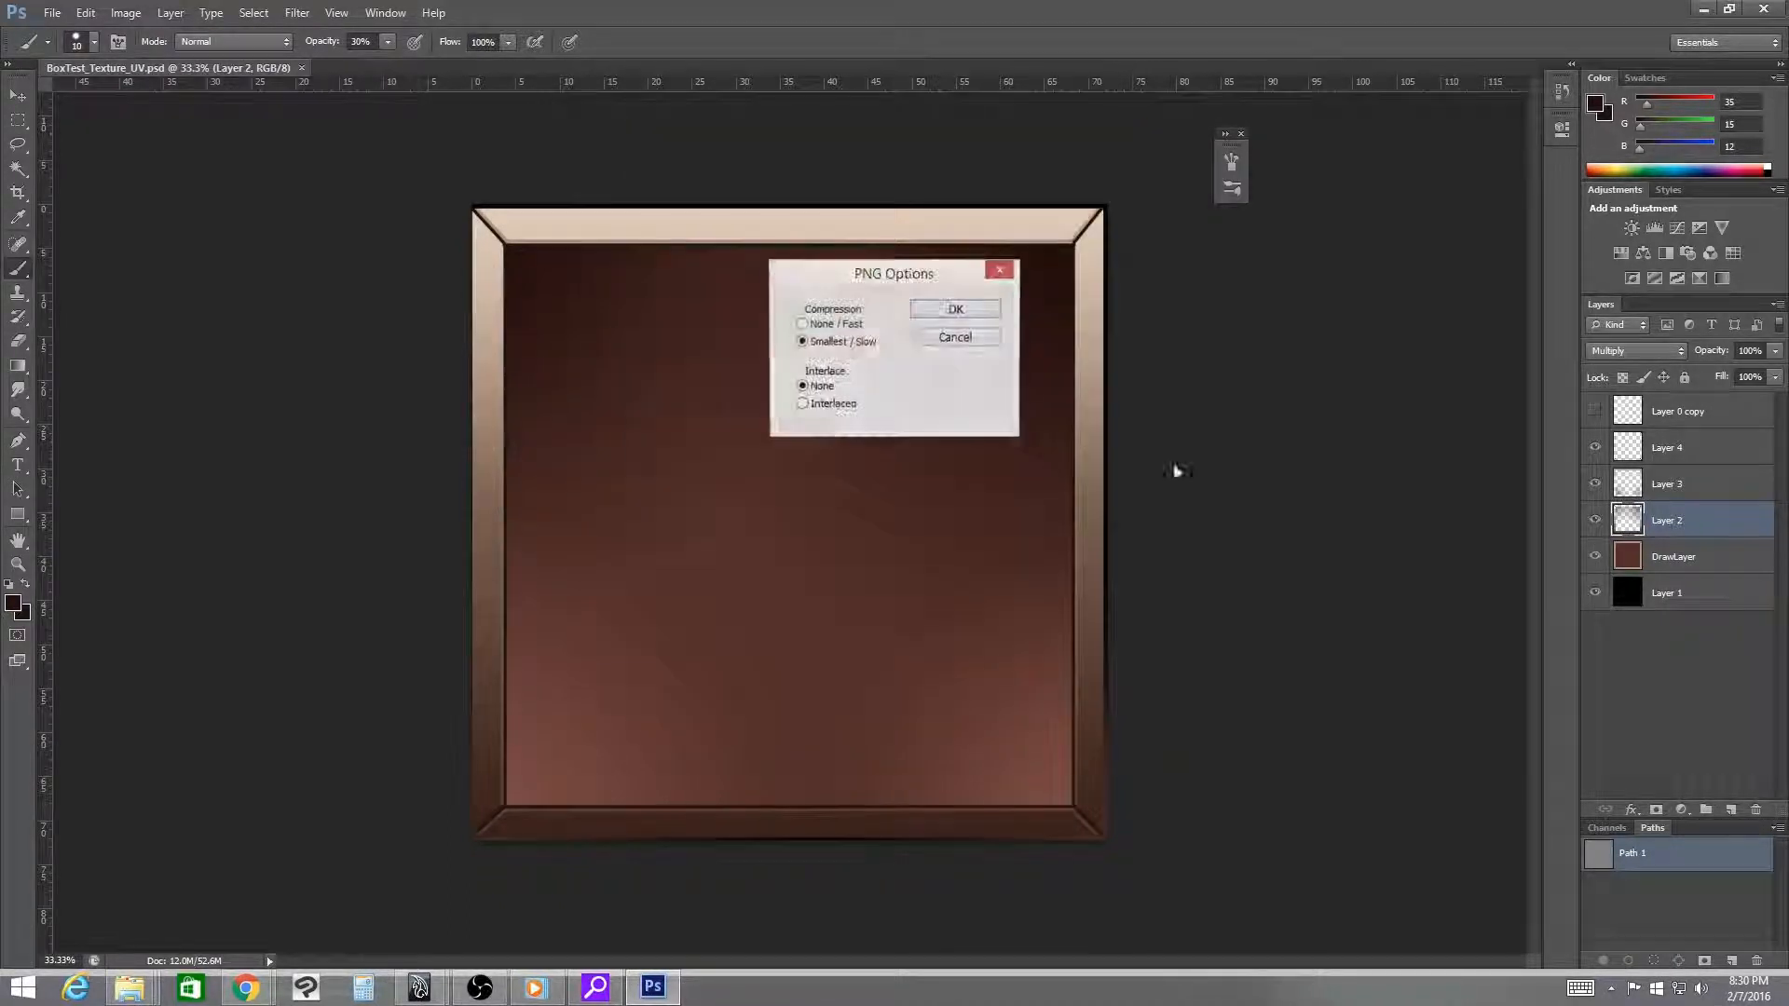
click(967, 304)
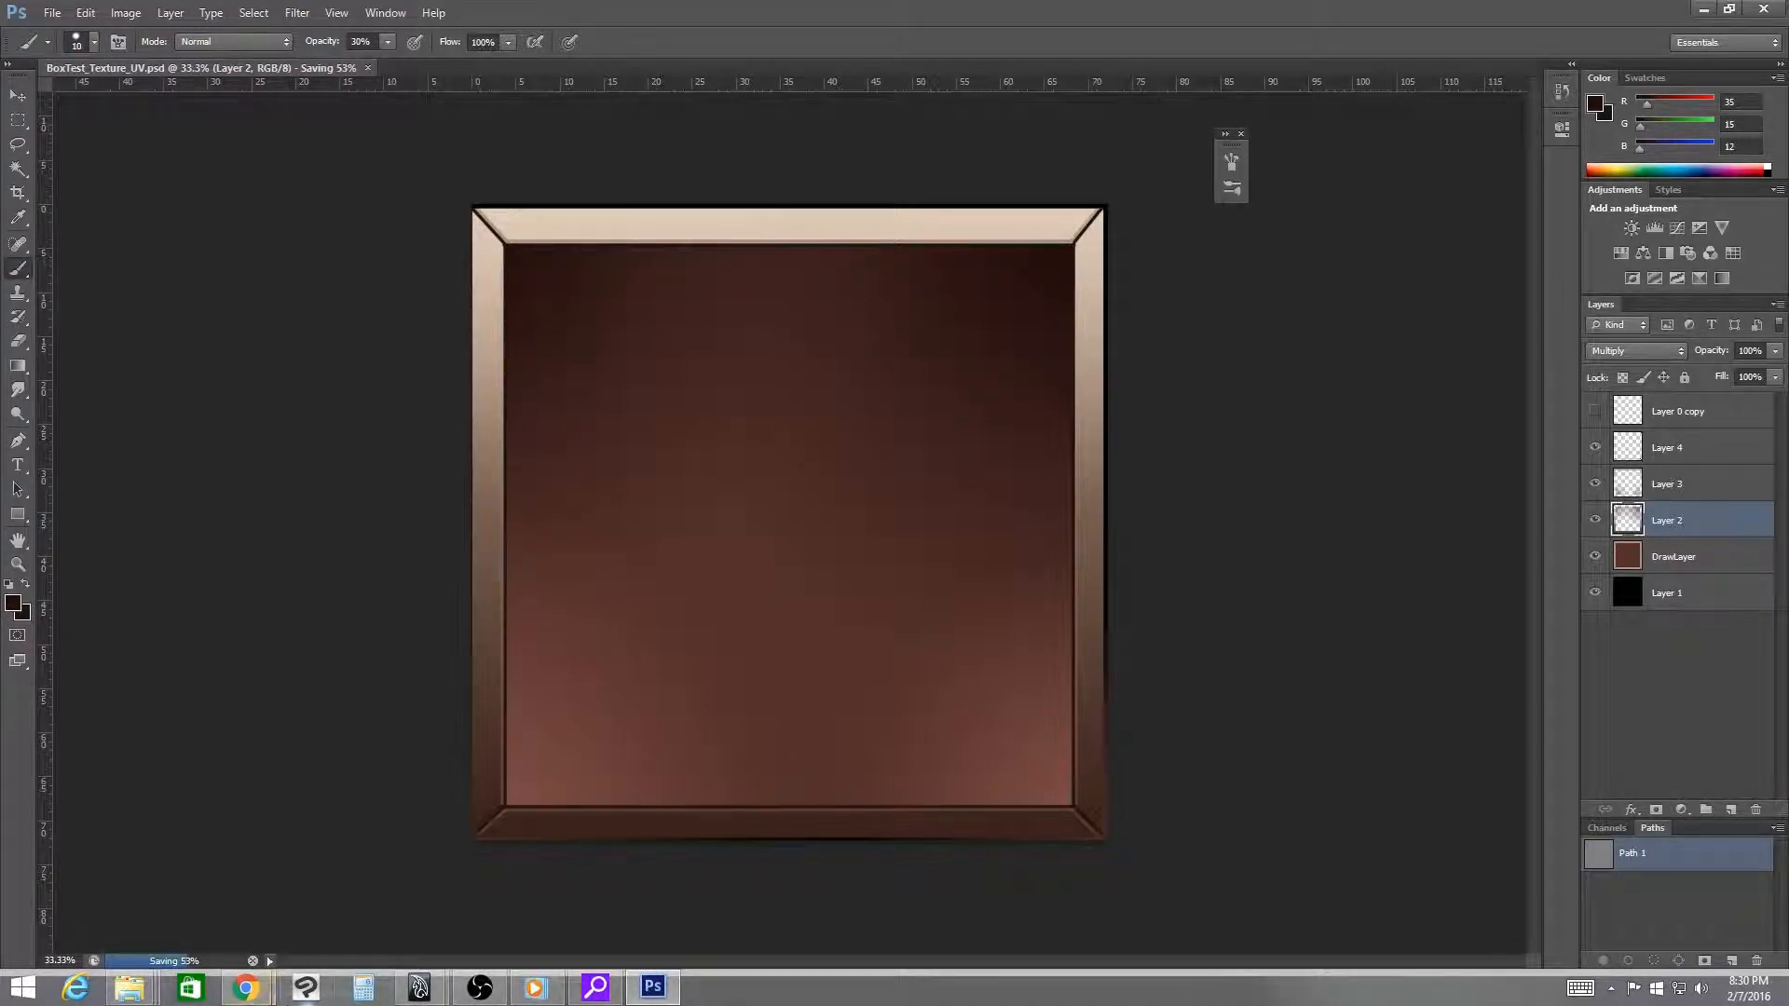
- Switch to Maya, create a new Lambert material in the Hypershade, and open its name for editing
click(422, 989)
click(319, 894)
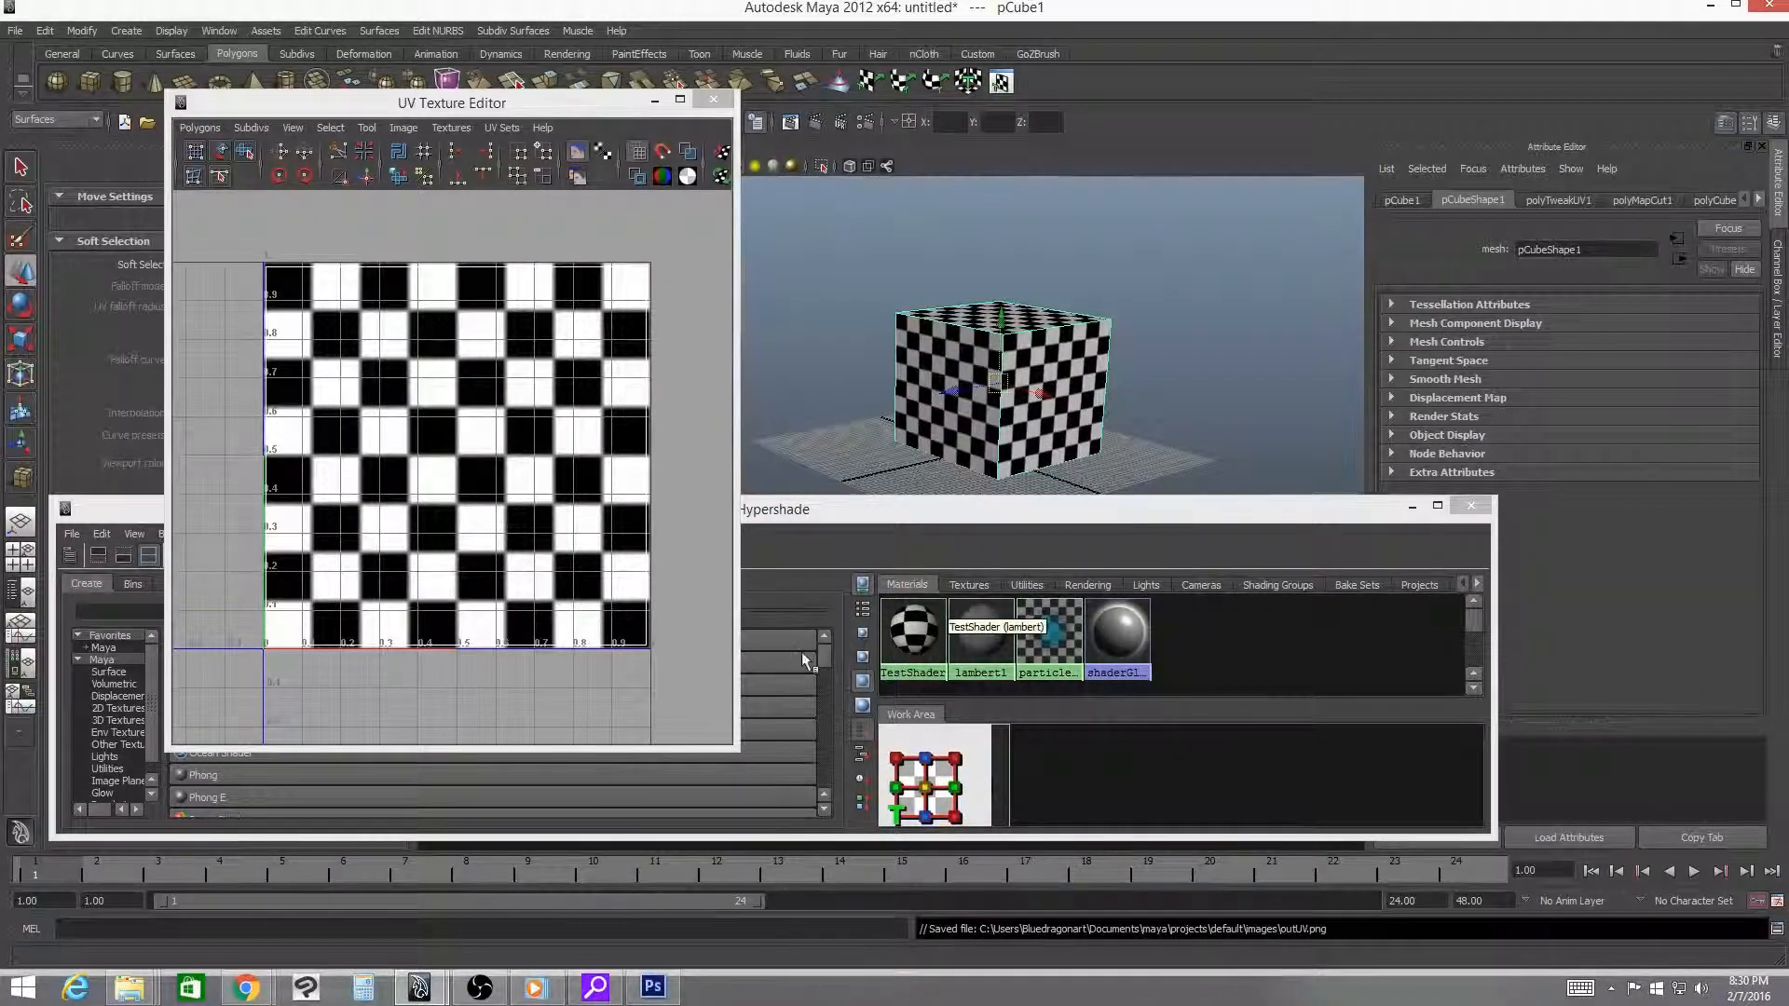
click(792, 528)
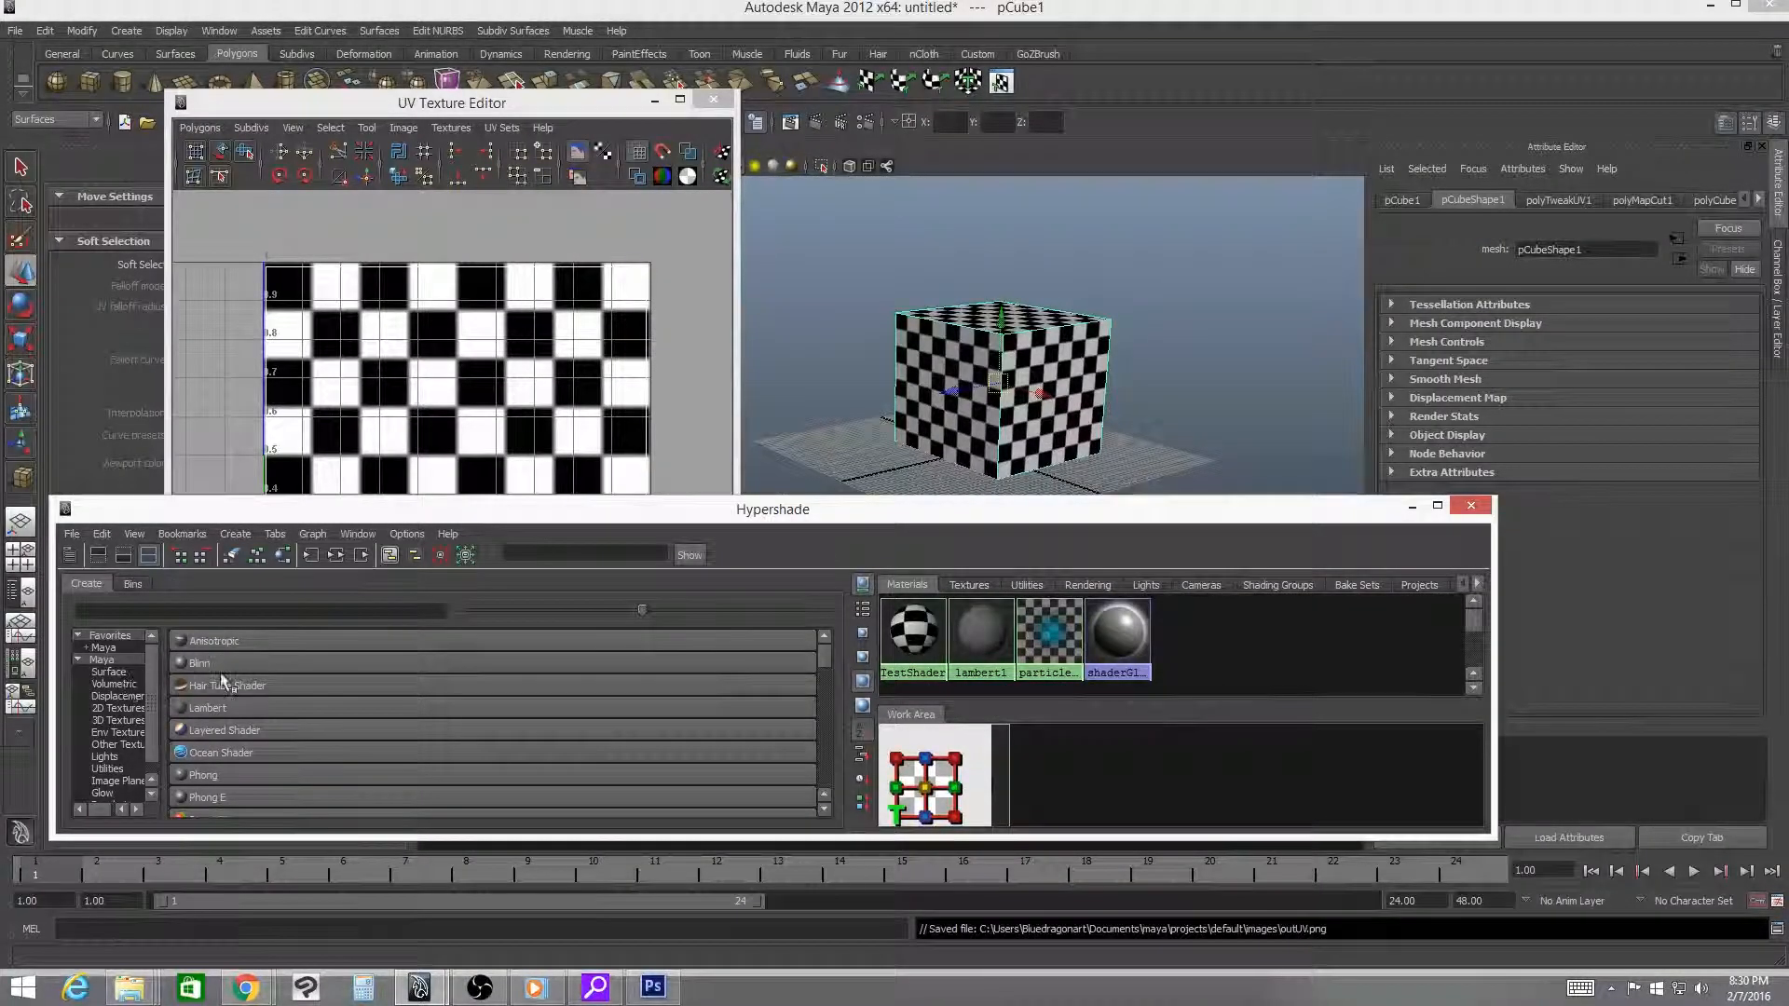
click(210, 710)
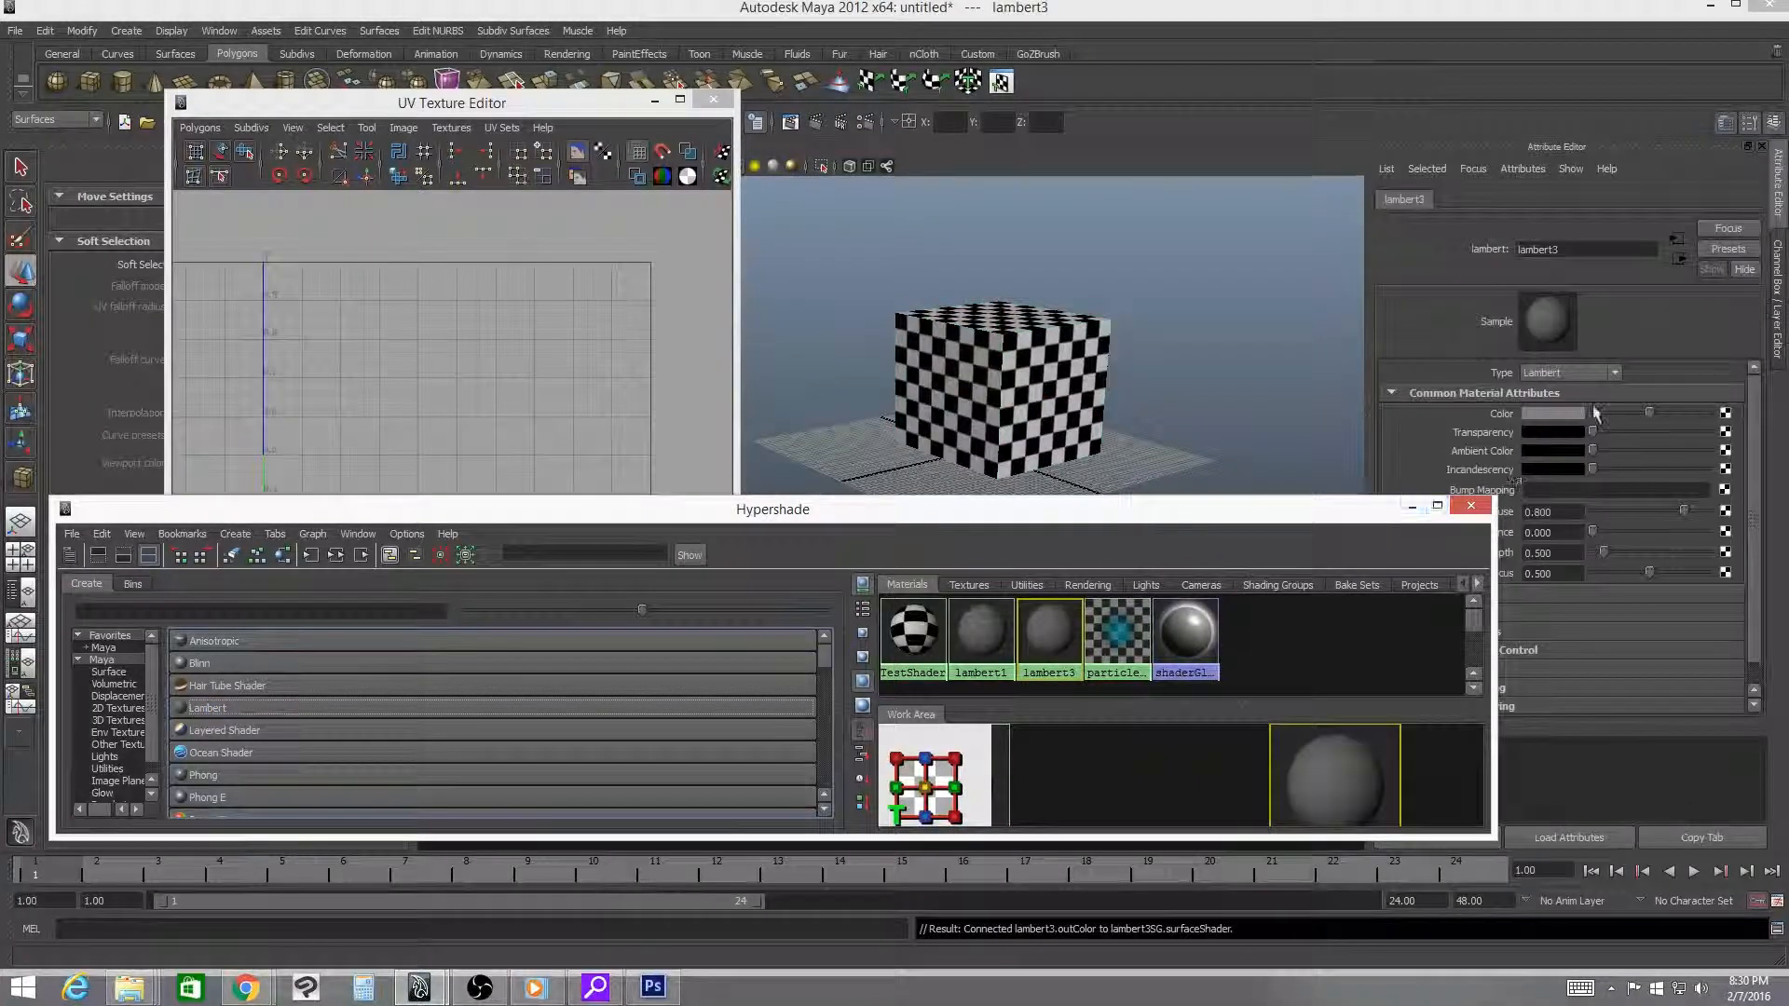
right_click(1062, 632)
click(1048, 803)
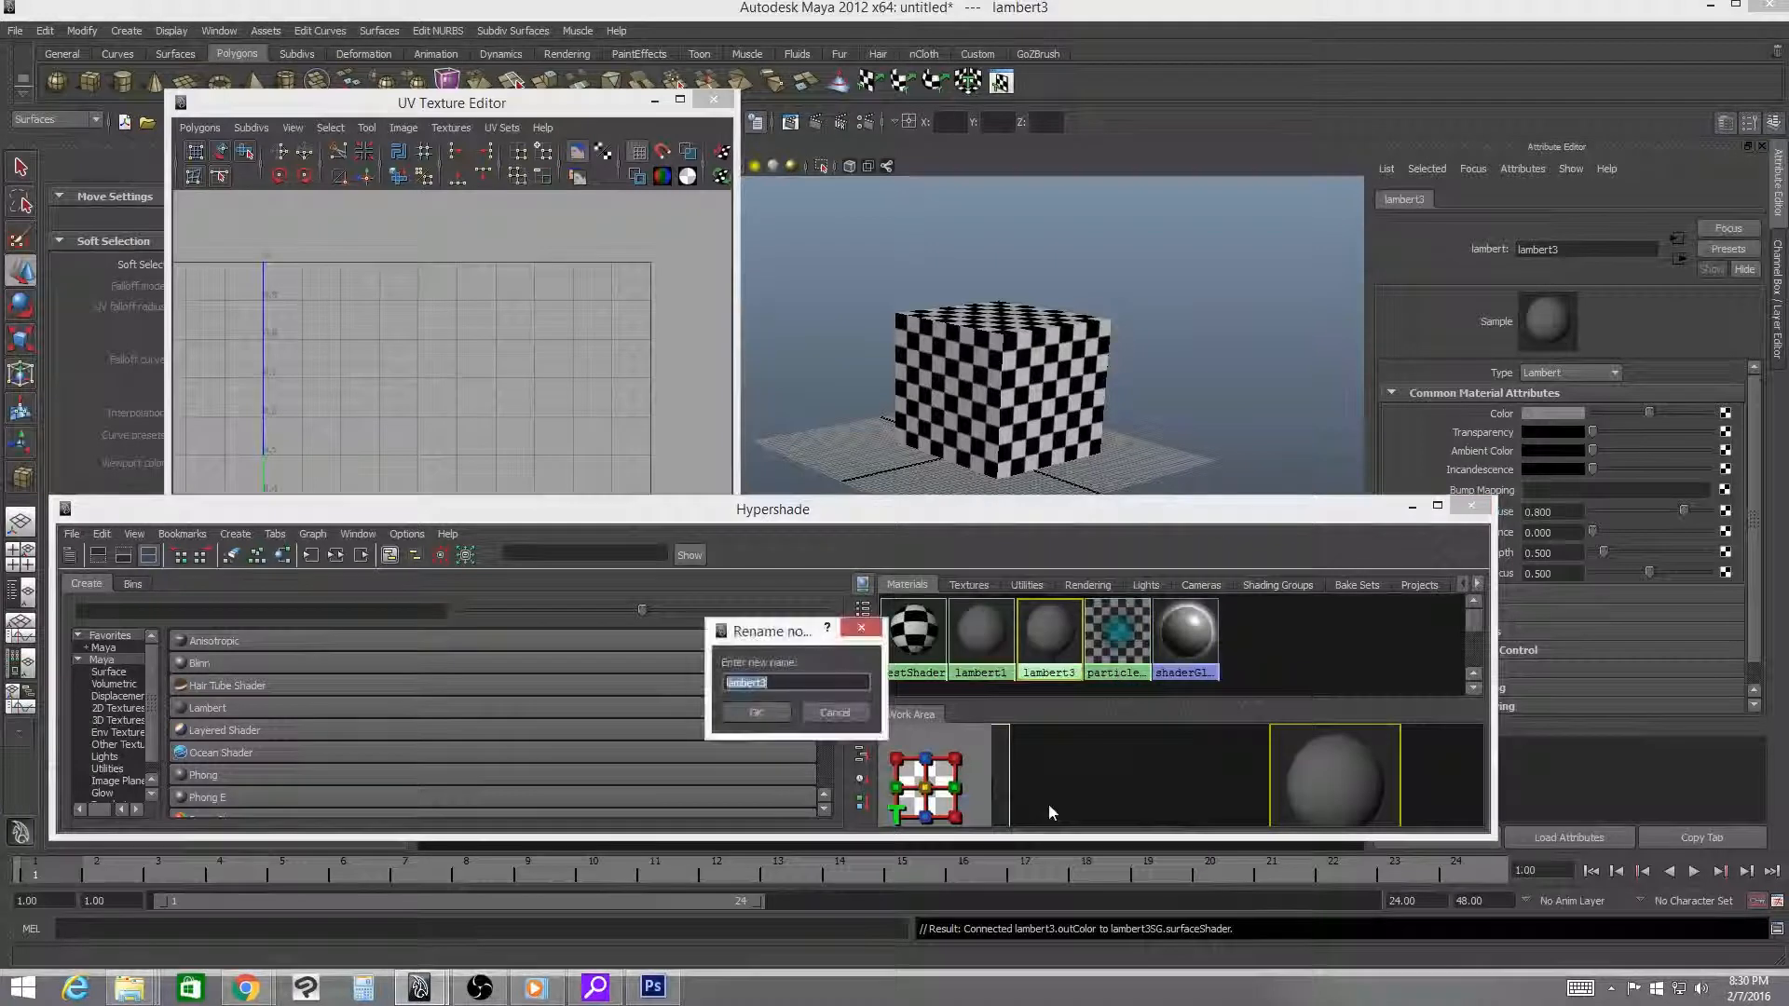
text(Woo)
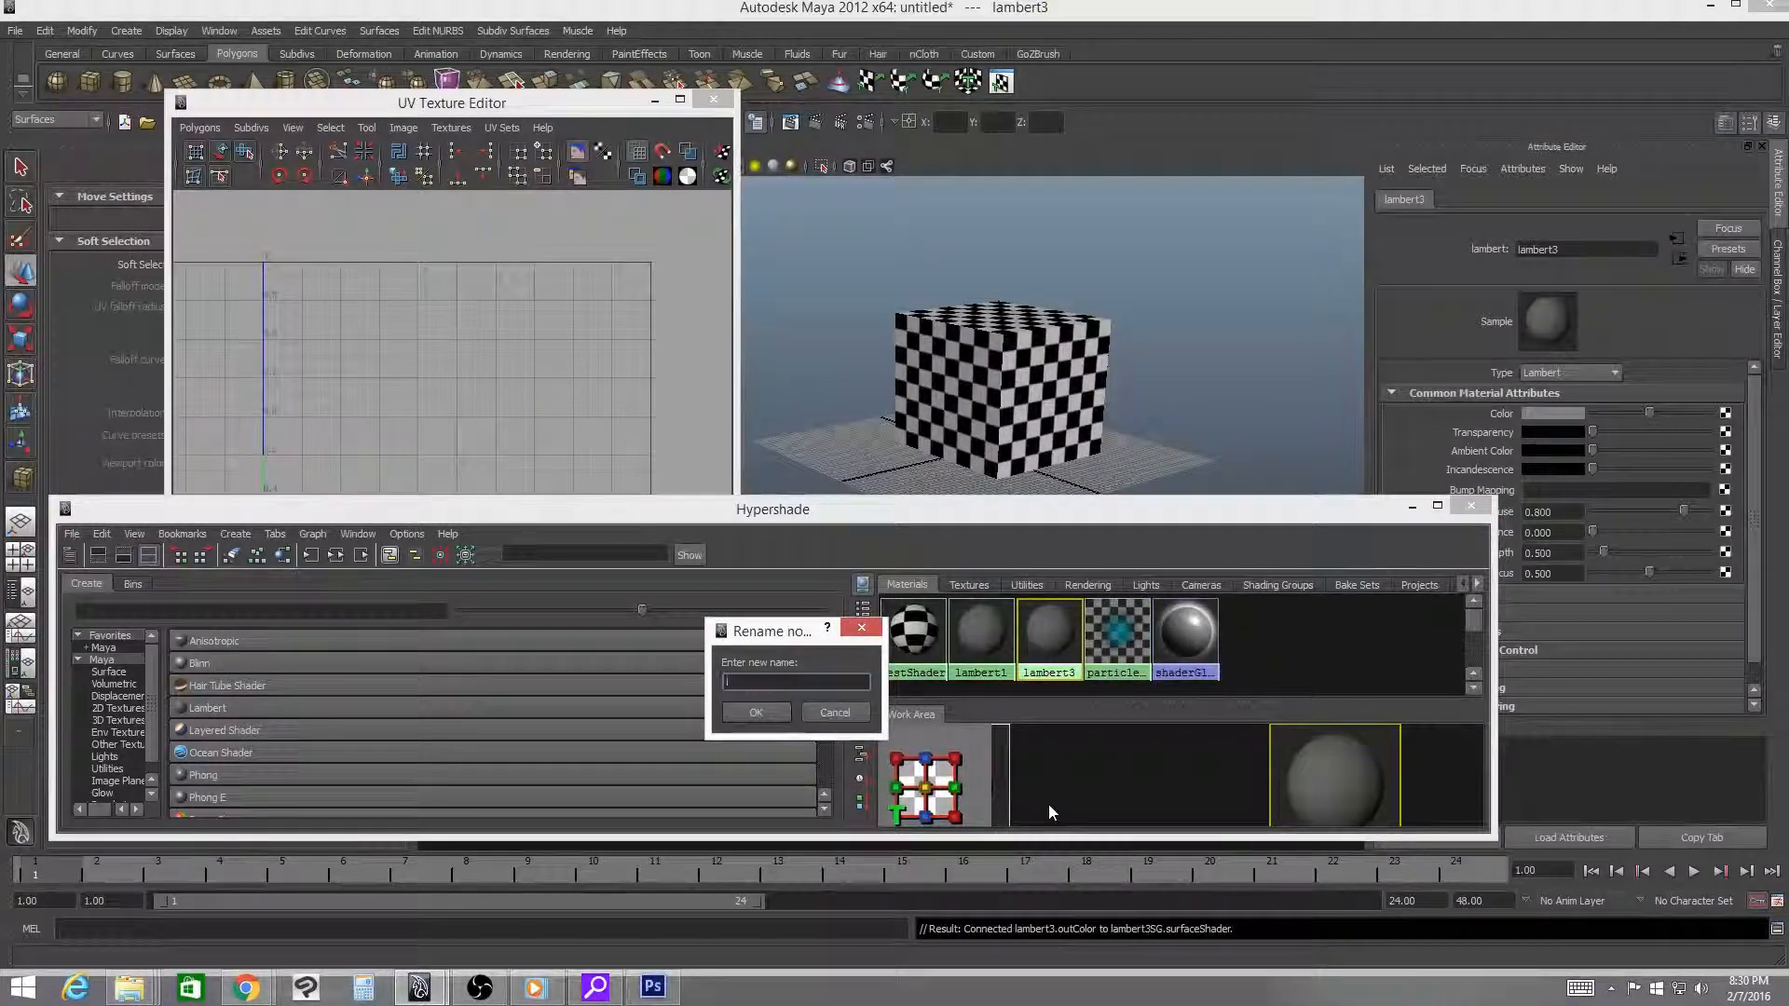
text(dTexture)
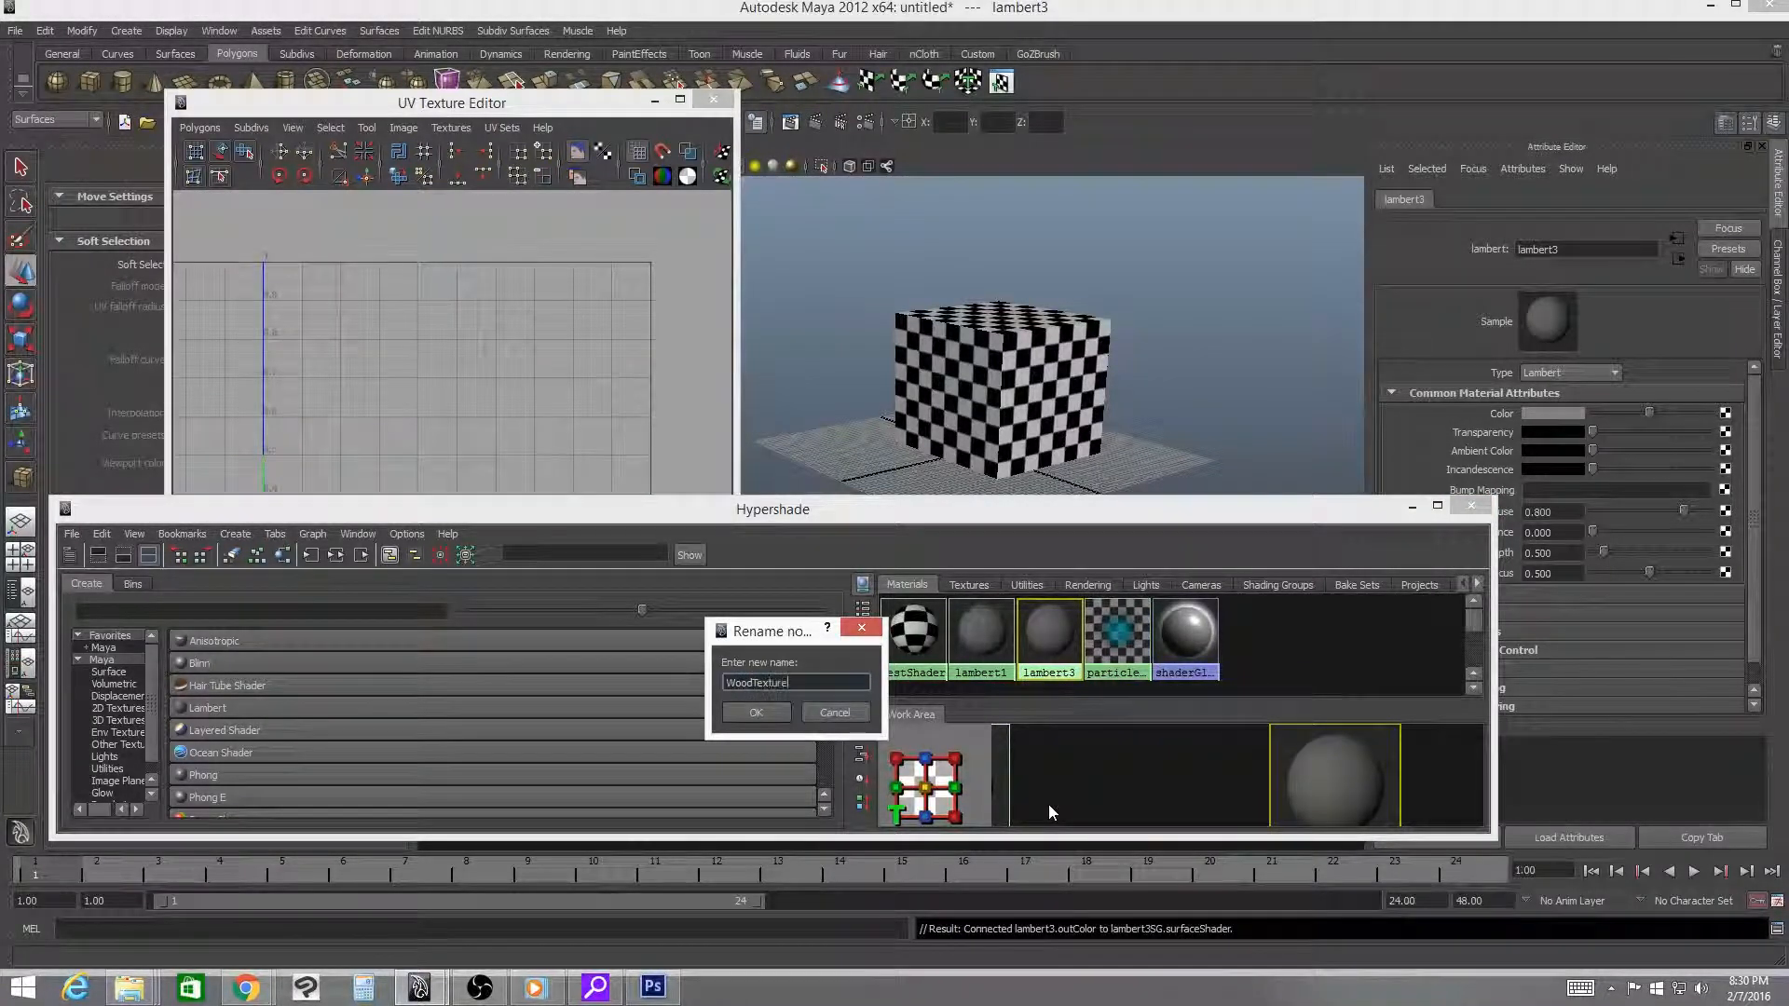
text(Shader)
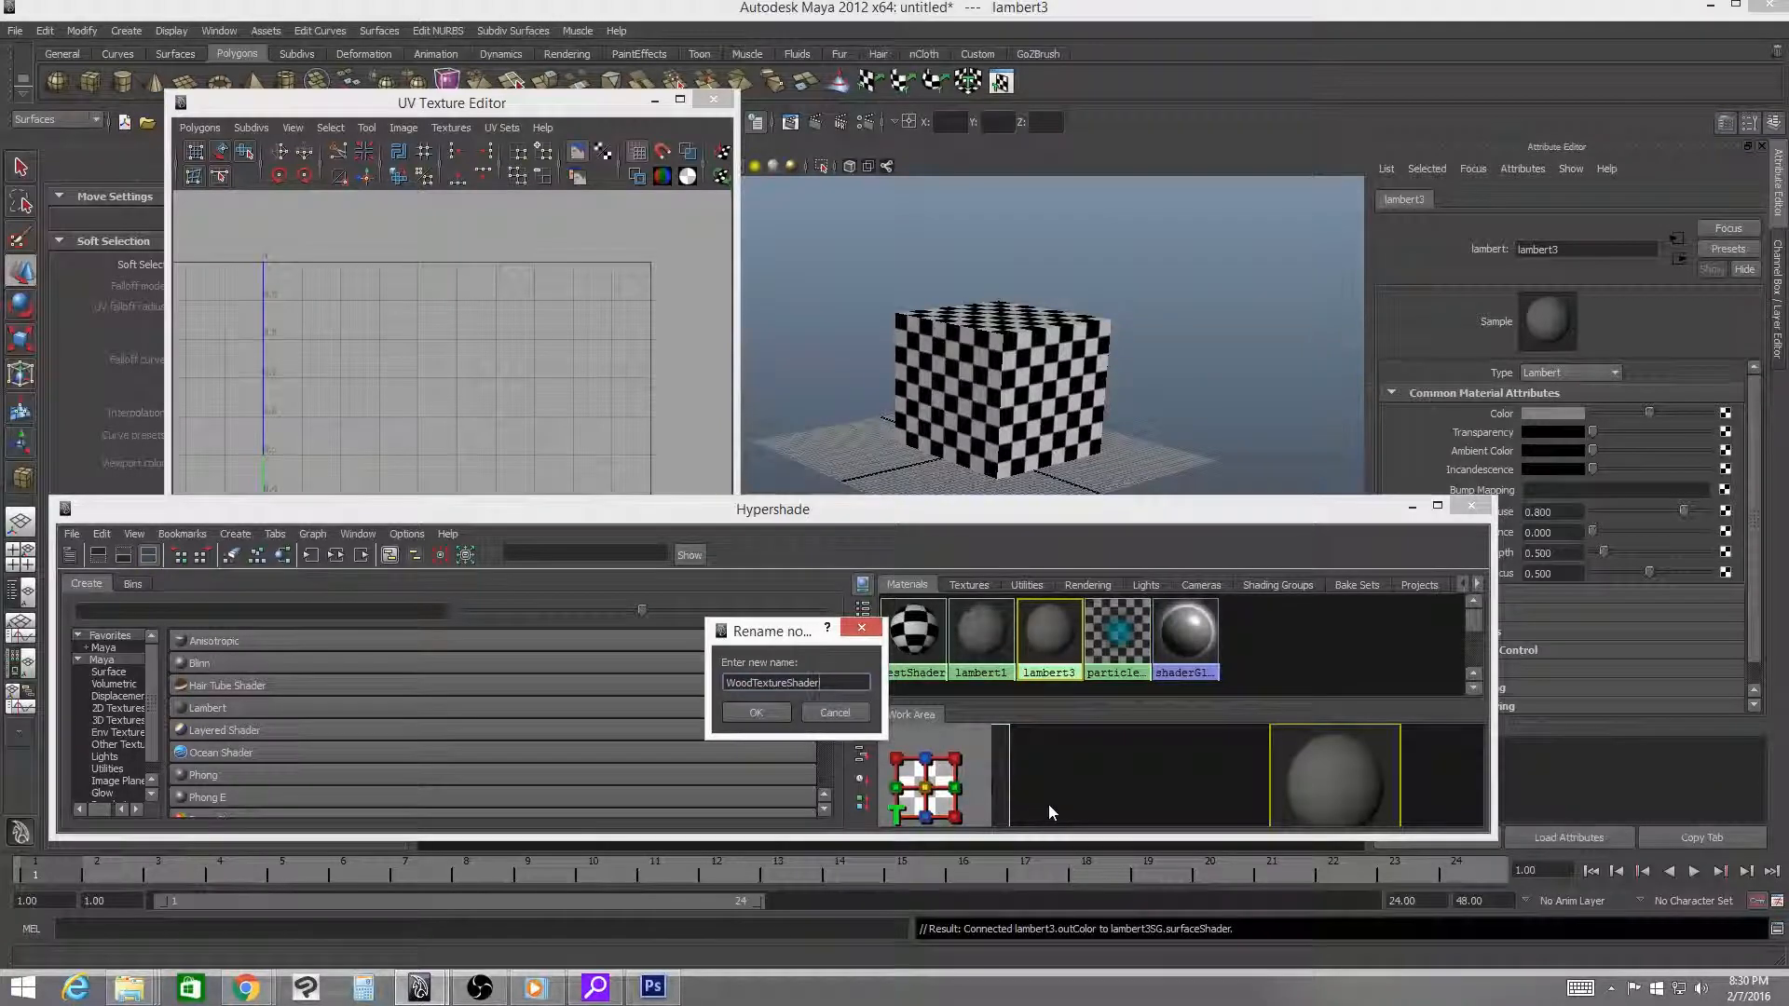
key(BackSpace)
key(BackSpace)
key(BackSpace)
key(BackSpace)
key(BackSpace)
key(BackSpace)
key(BackSpace)
key(BackSpace)
key(BackSpace)
key(BackSpace)
key(BackSpace)
key(BackSpace)
key(BackSpace)
key(BackSpace)
key(BackSpace)
key(BackSpace)
key(BackSpace)
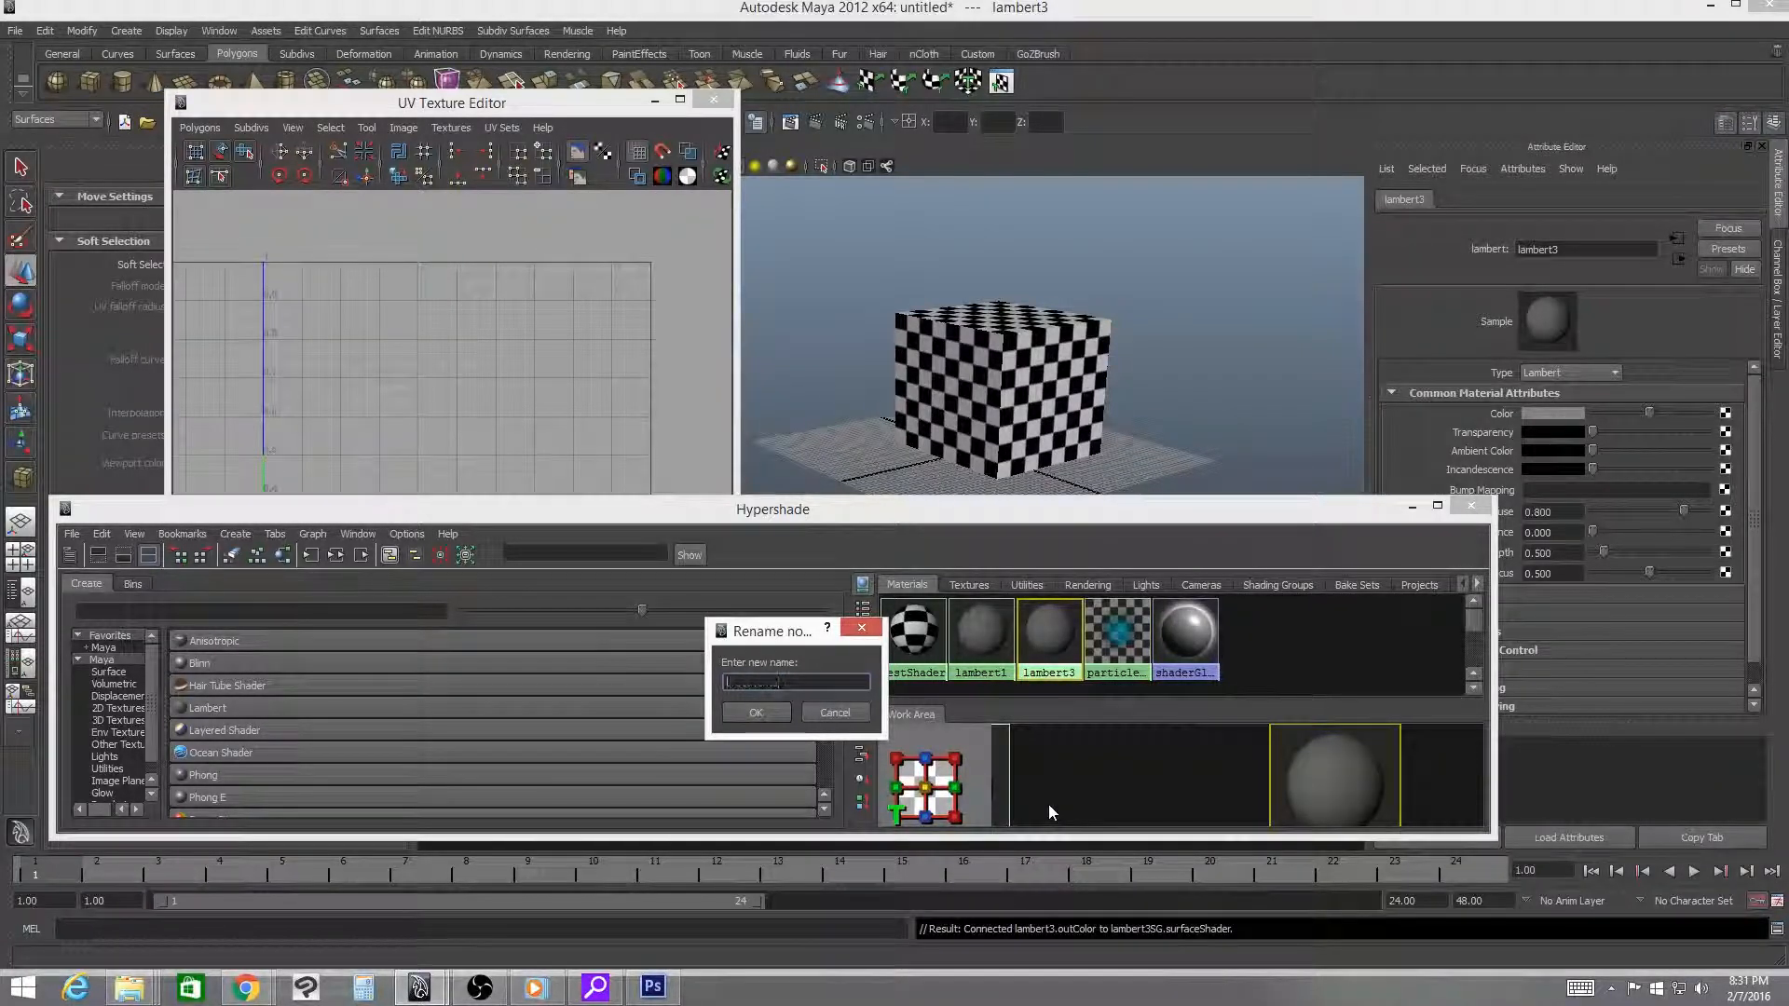
- Name the new Lambert material BoxShader_001
text(bl)
text(xSh)
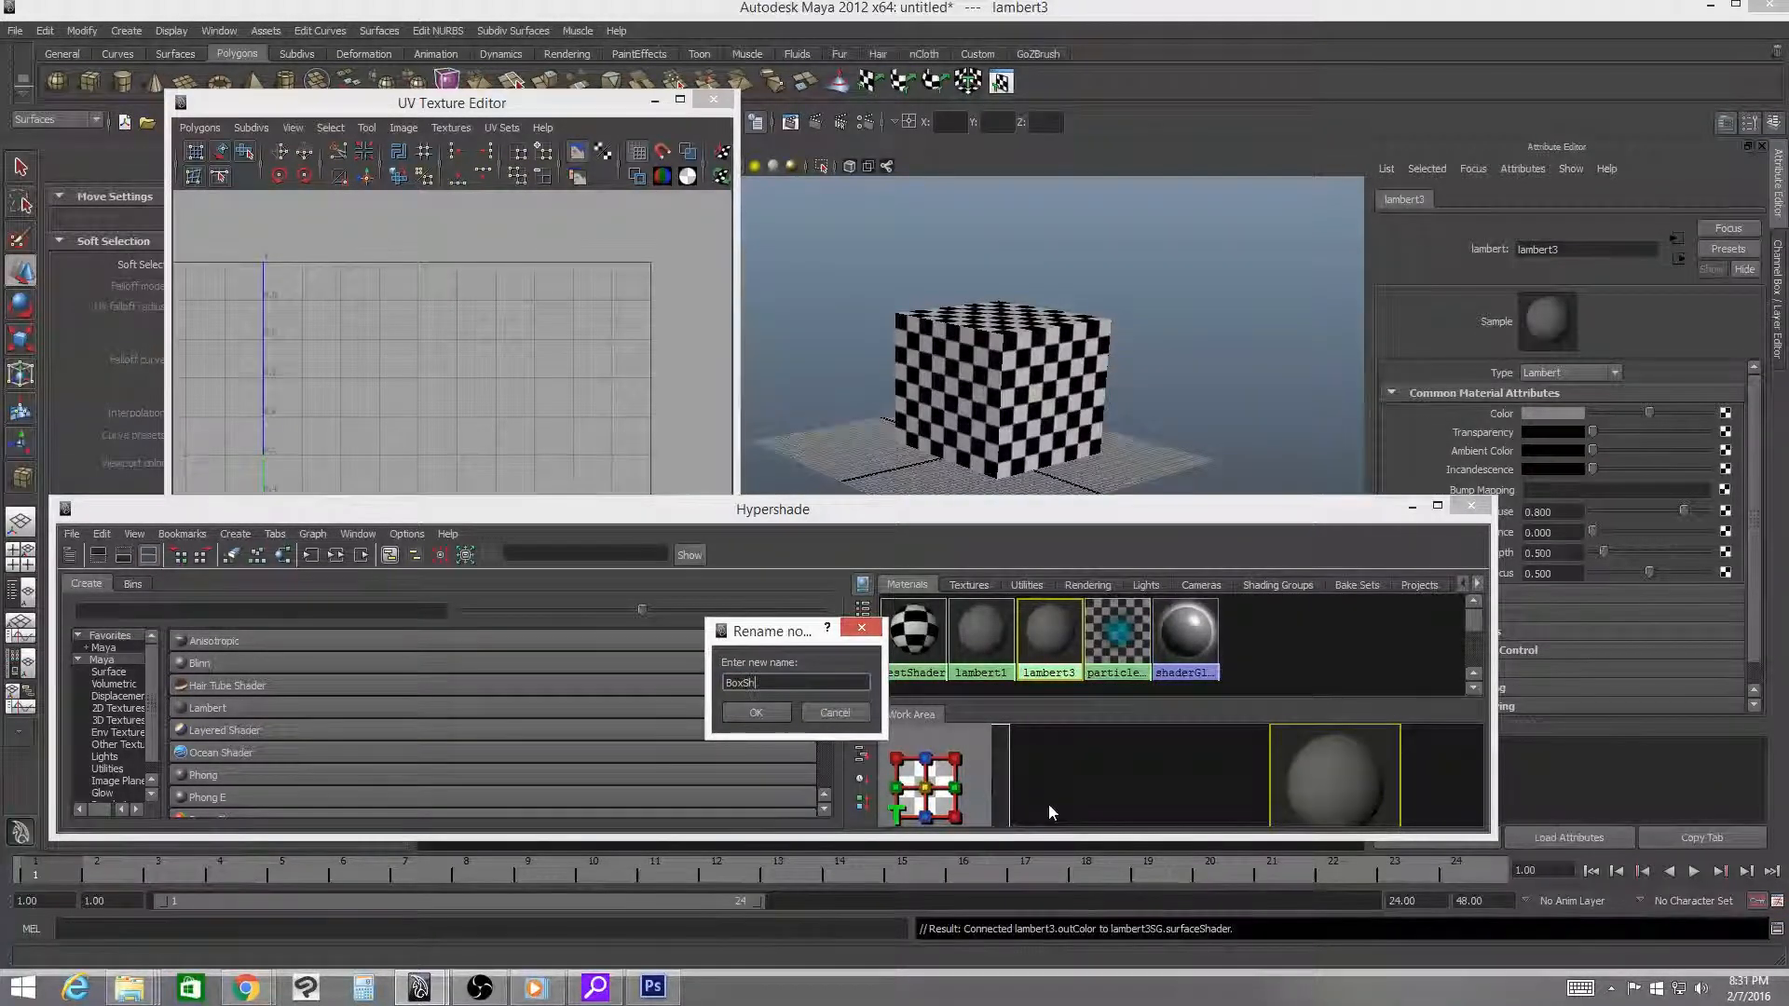
text(ader)
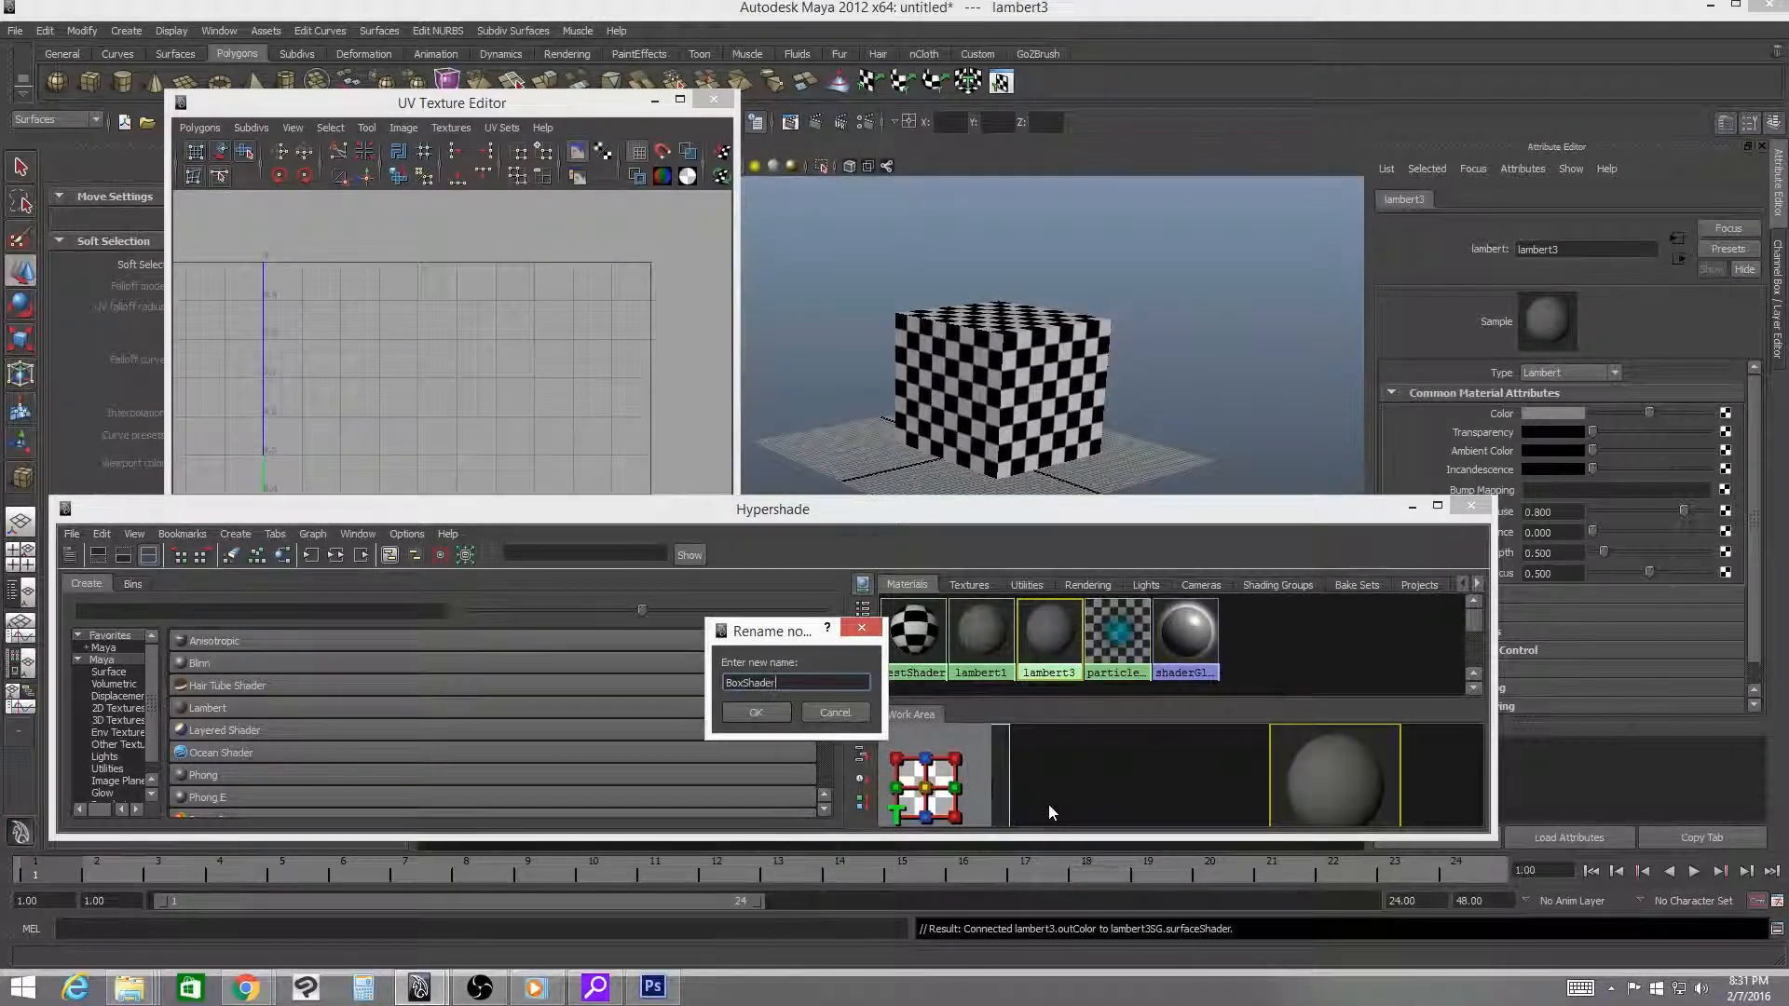
text(_001)
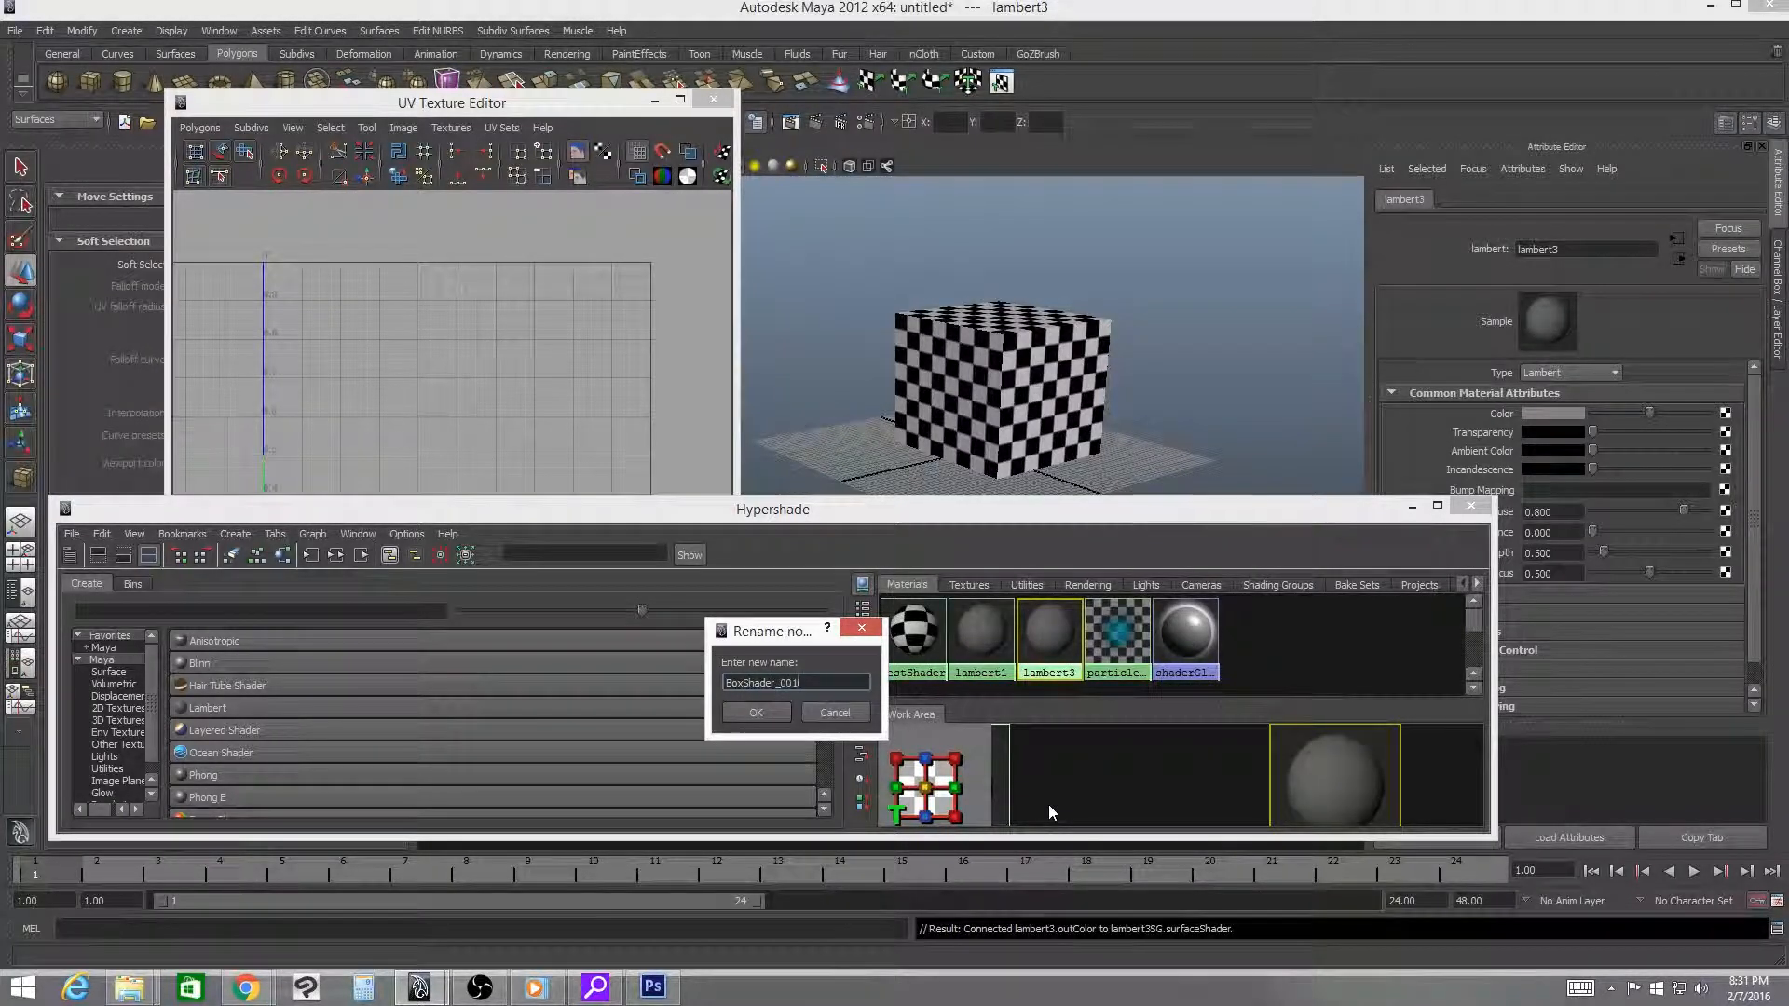
key(Return)
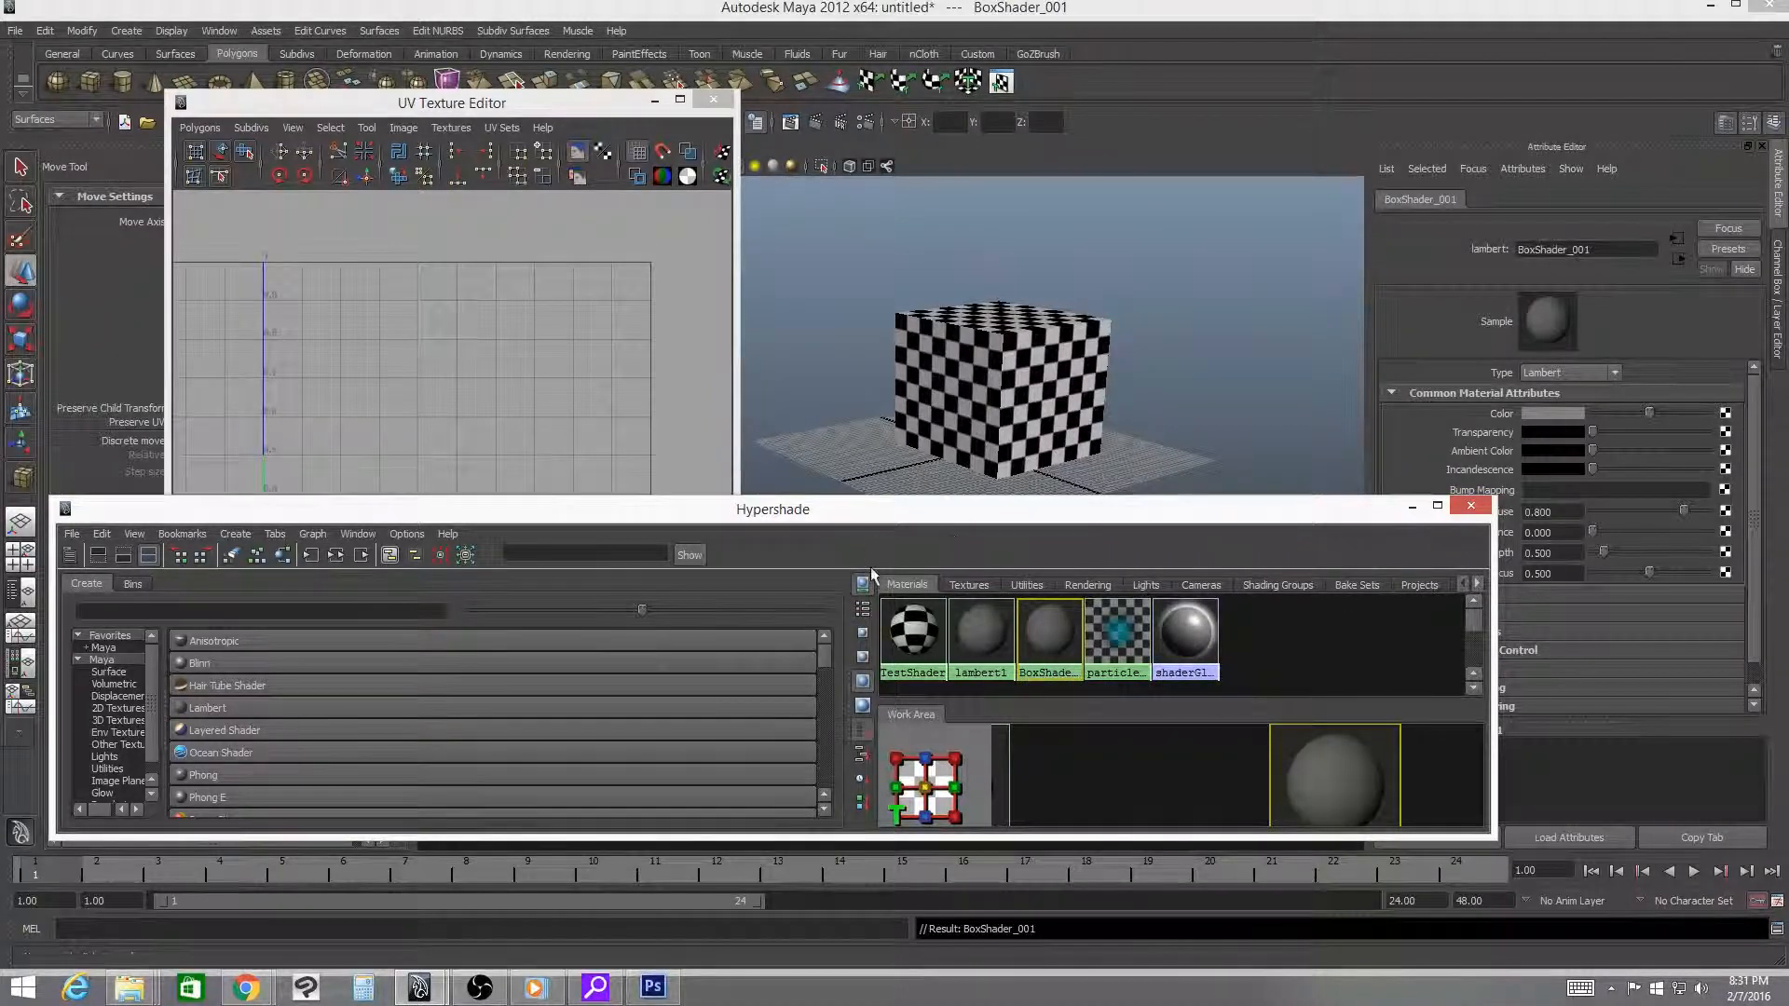
- Rename the cube as Poly_Box in the Outliner, and close the Outliner
click(1018, 333)
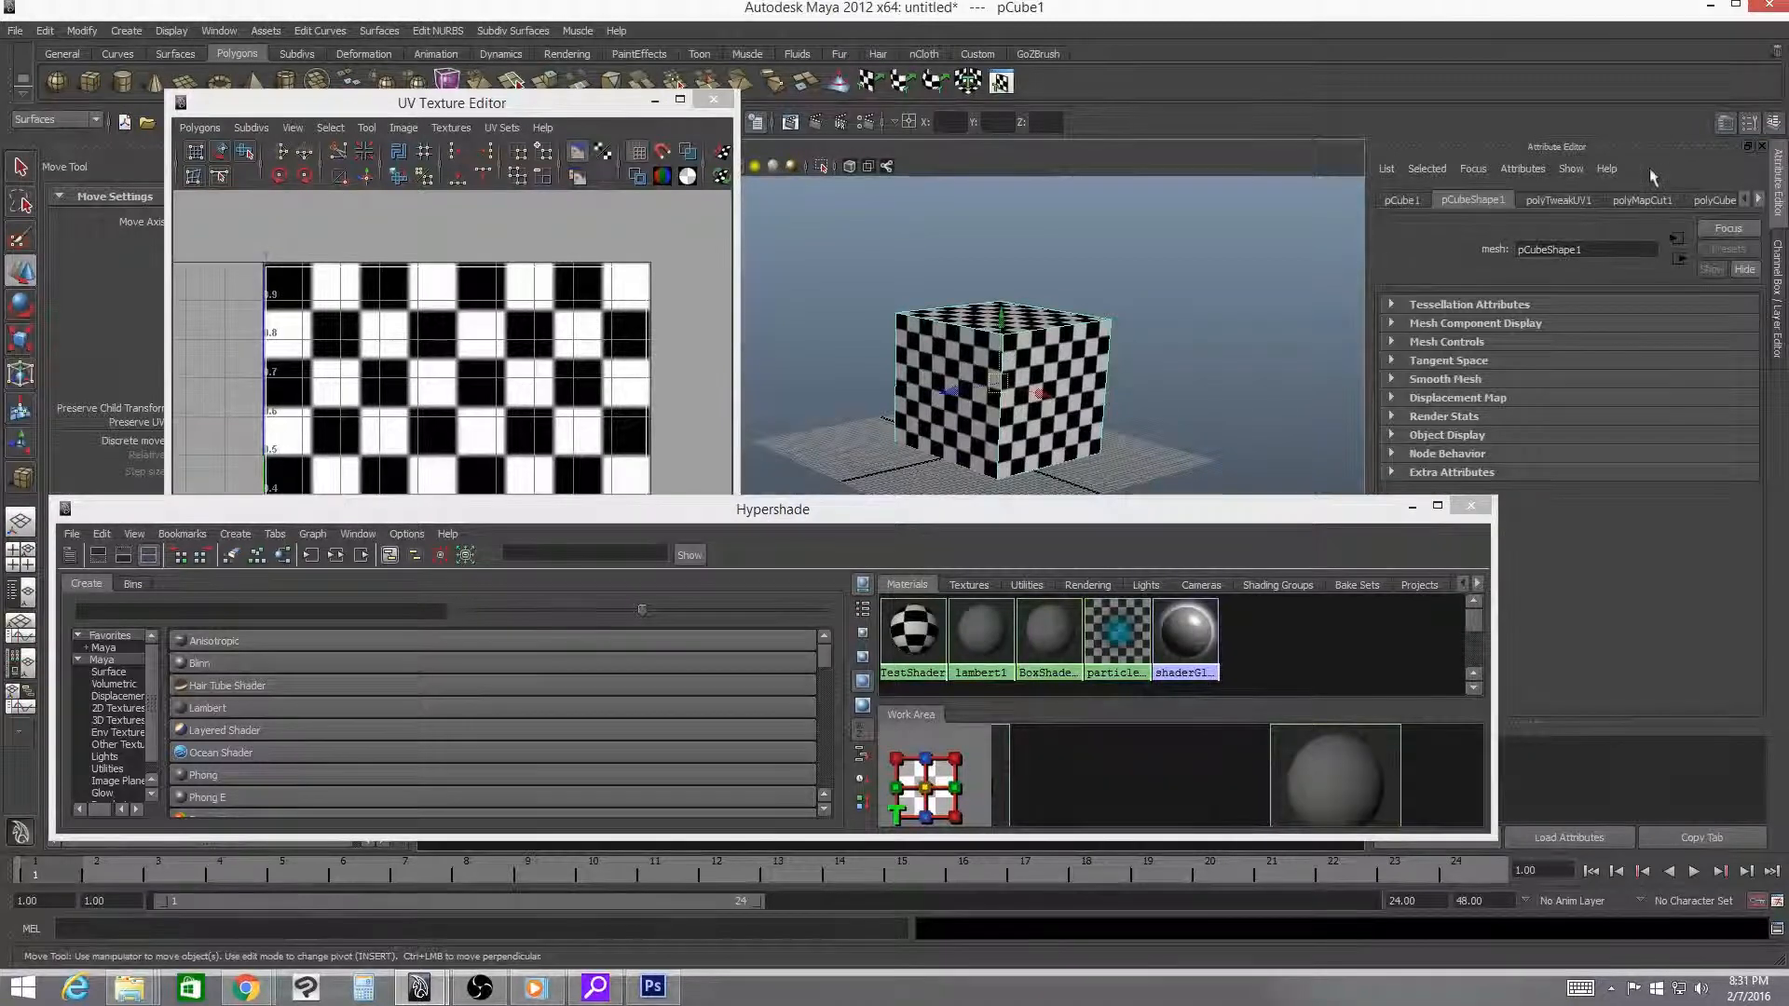
click(218, 31)
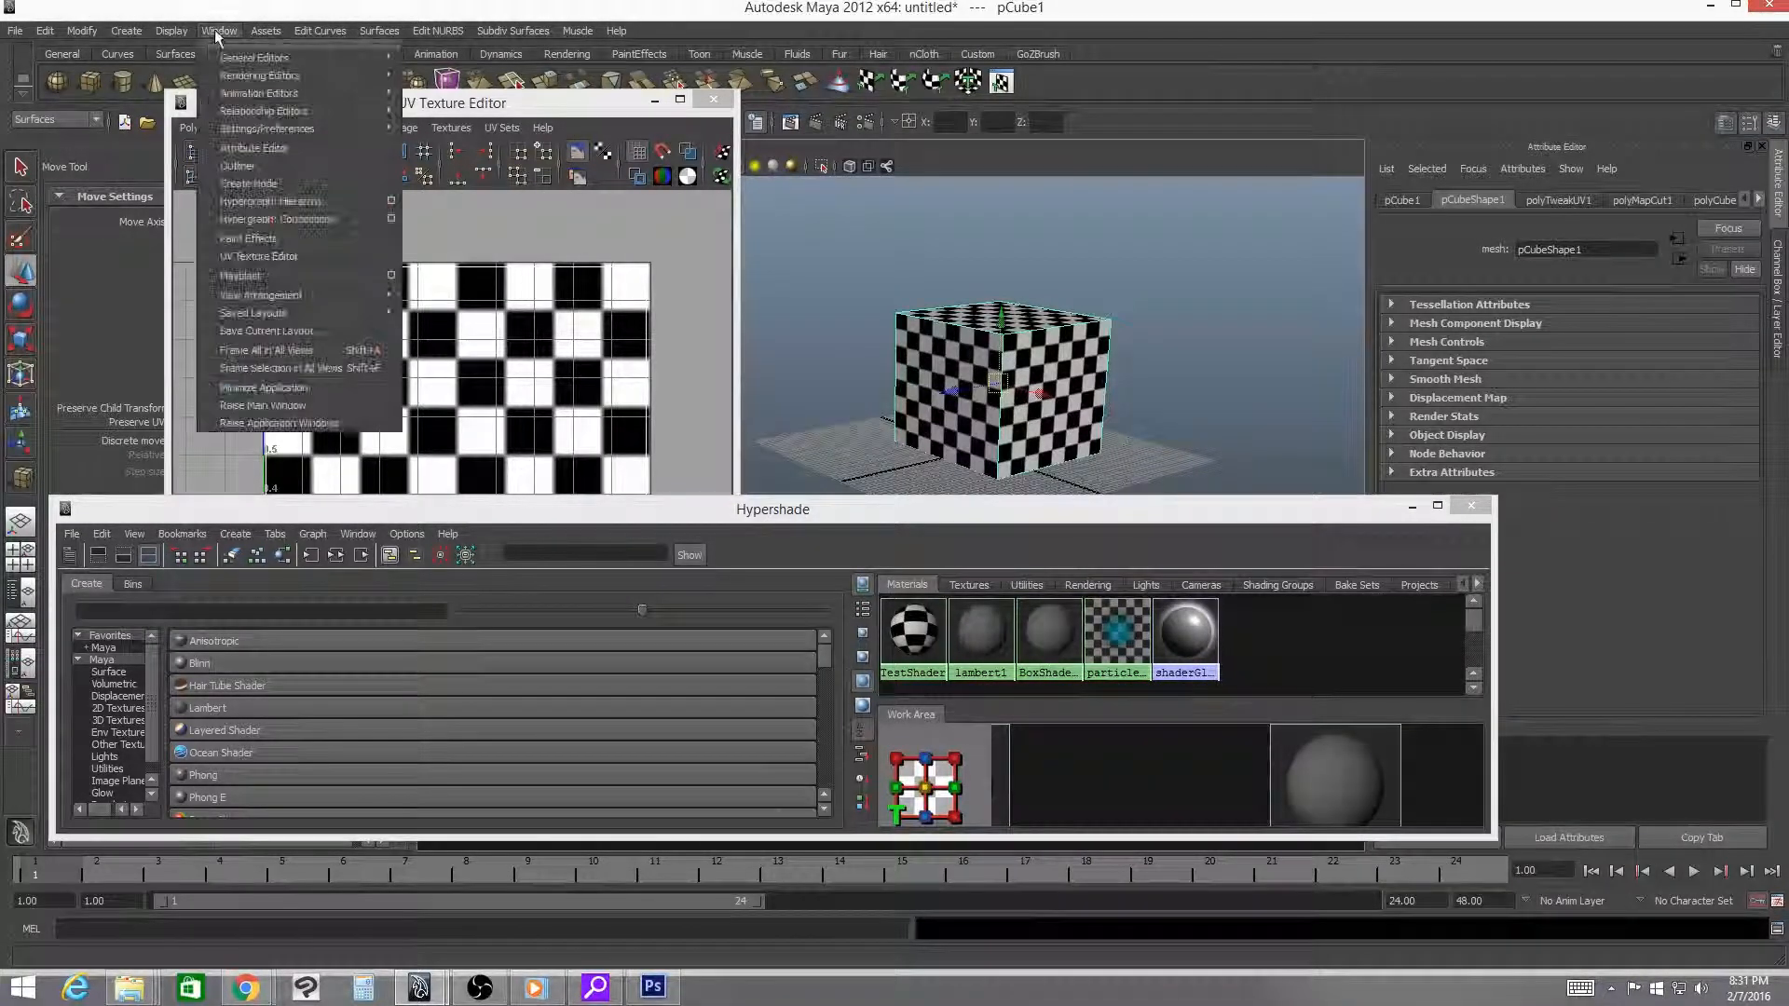
click(238, 166)
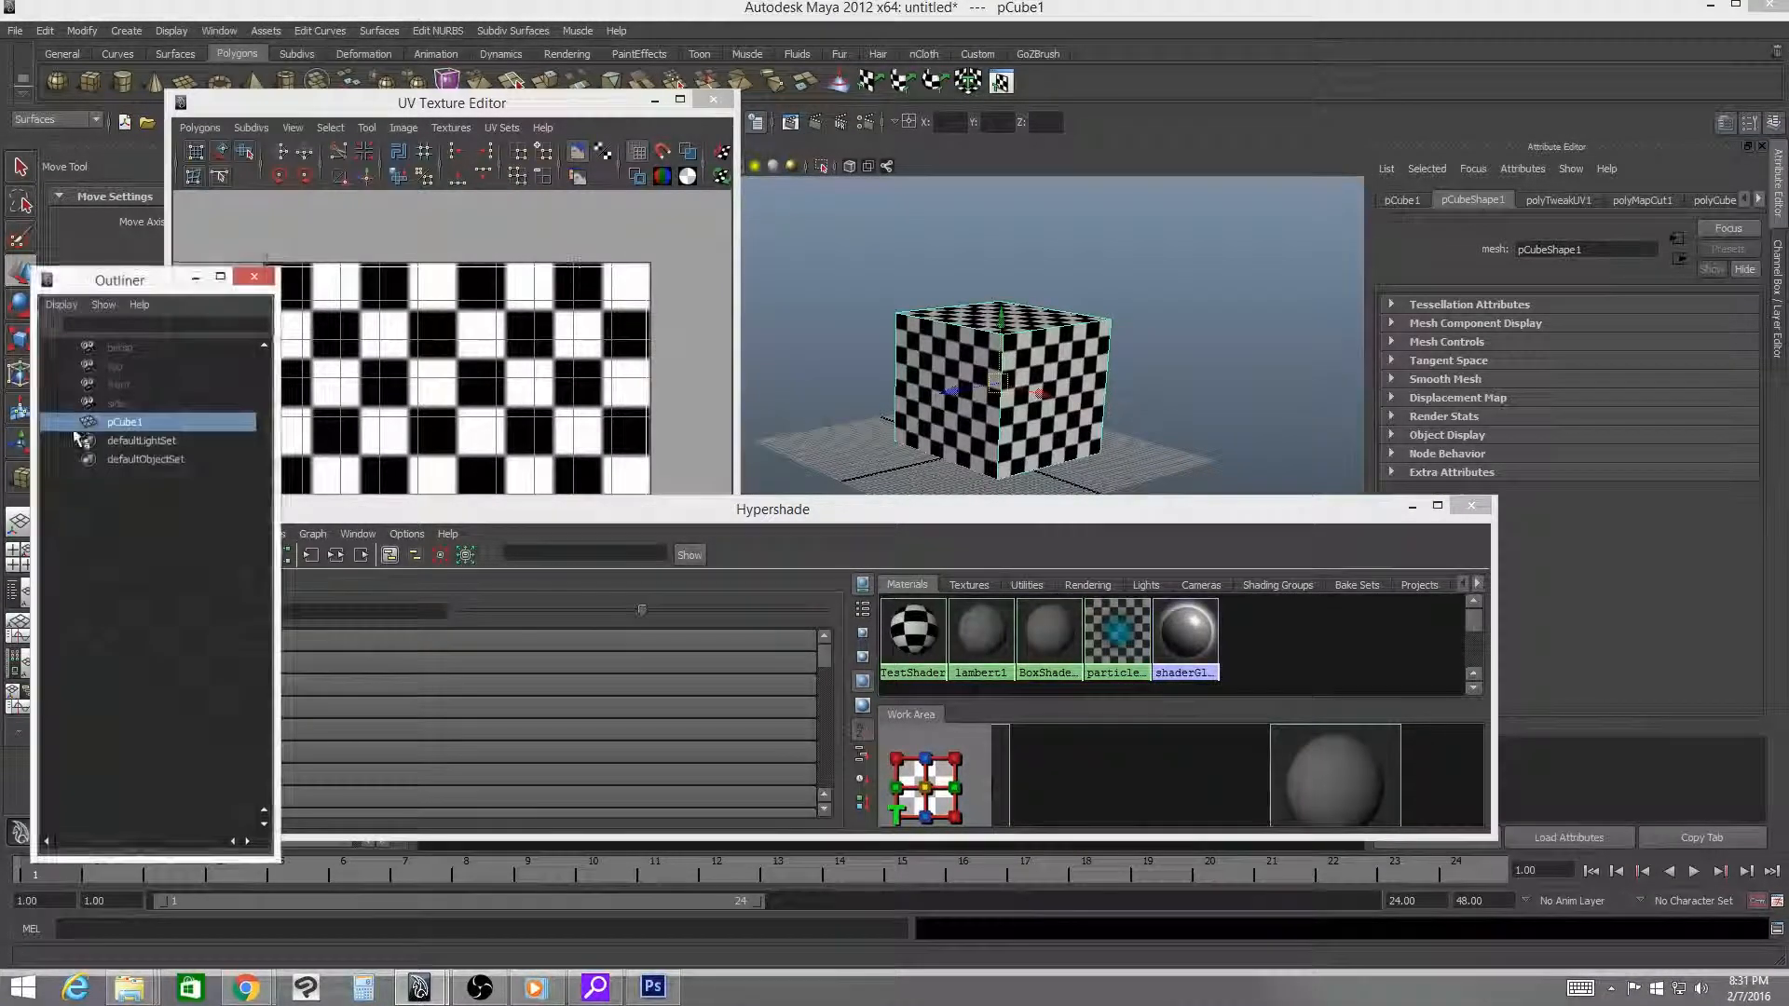
double_click(124, 422)
text(Box)
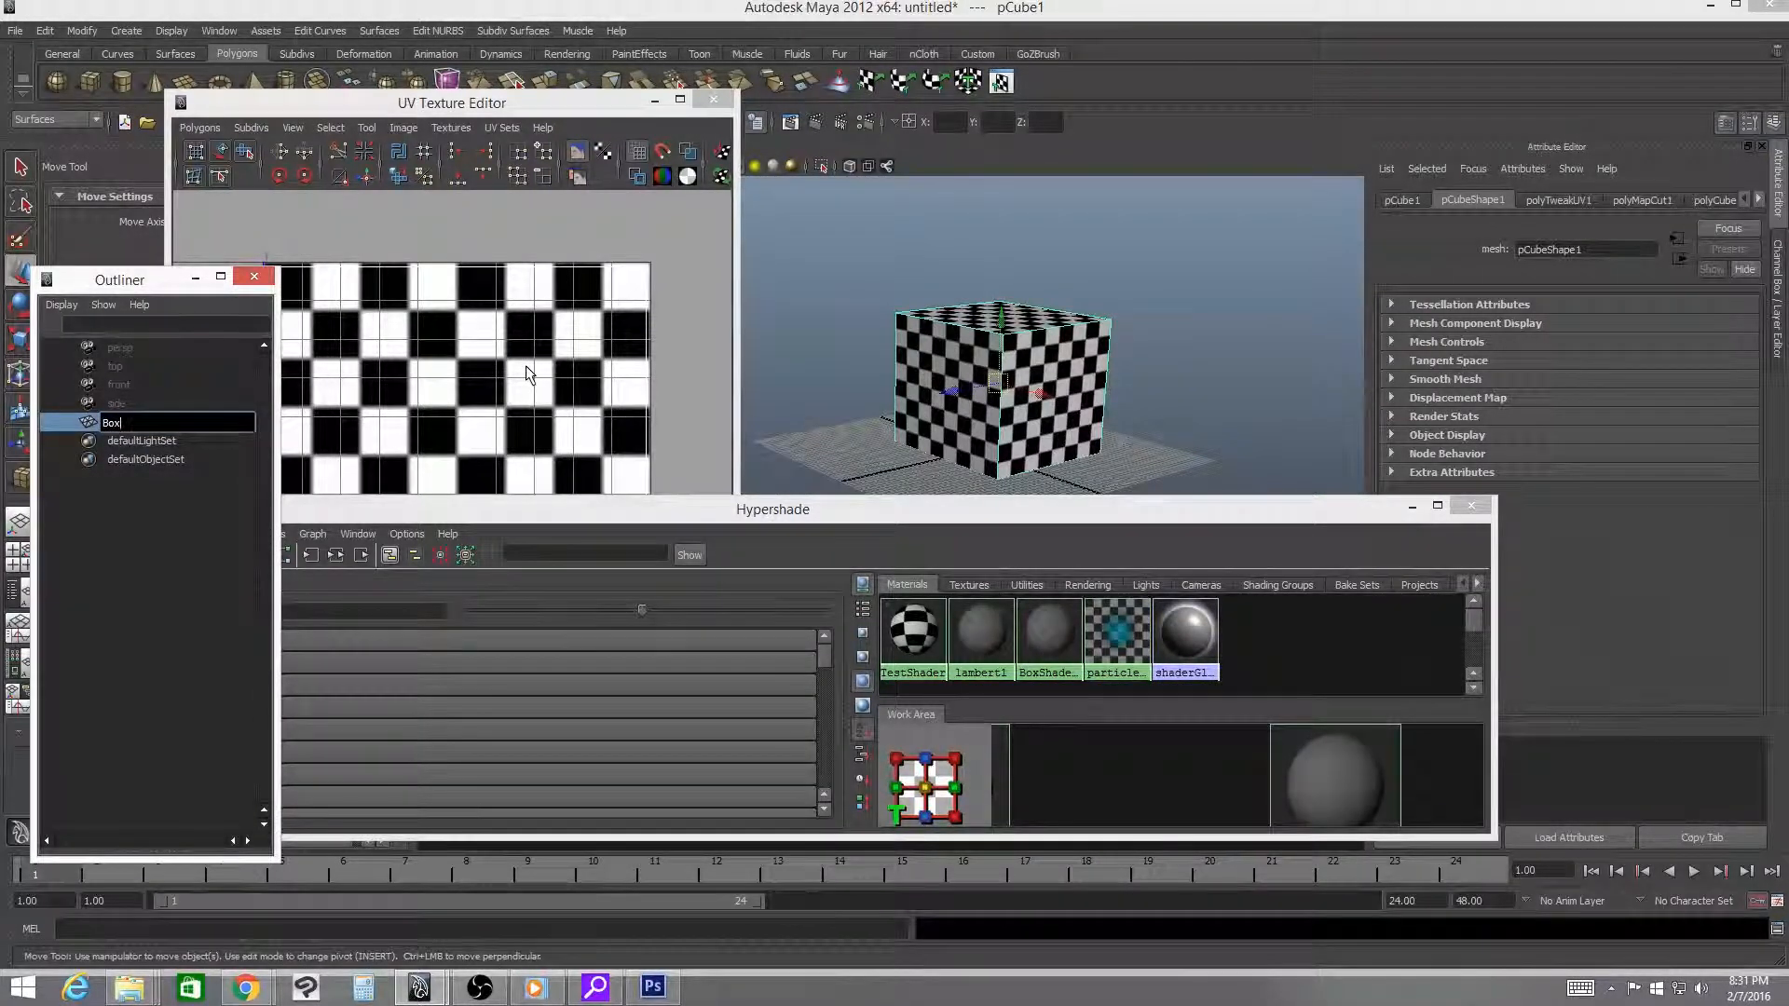
key(BackSpace)
key(BackSpace)
key(BackSpace)
text(Poly)
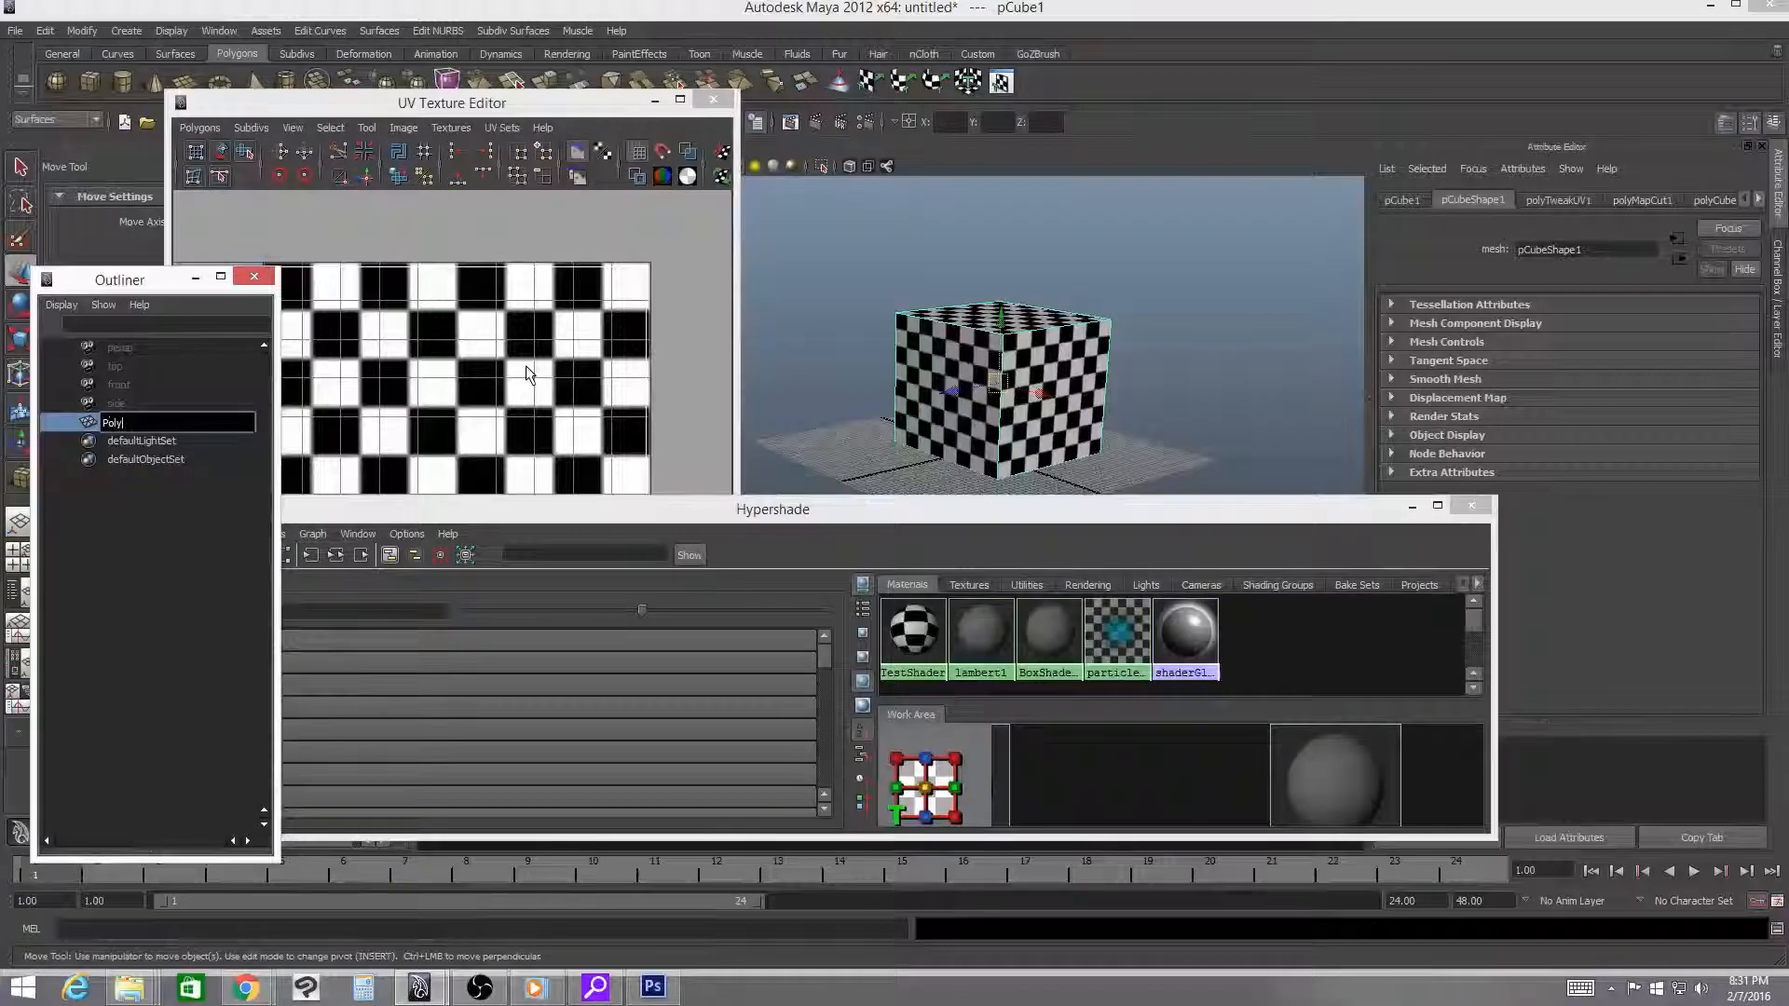
text(_Box)
key(Return)
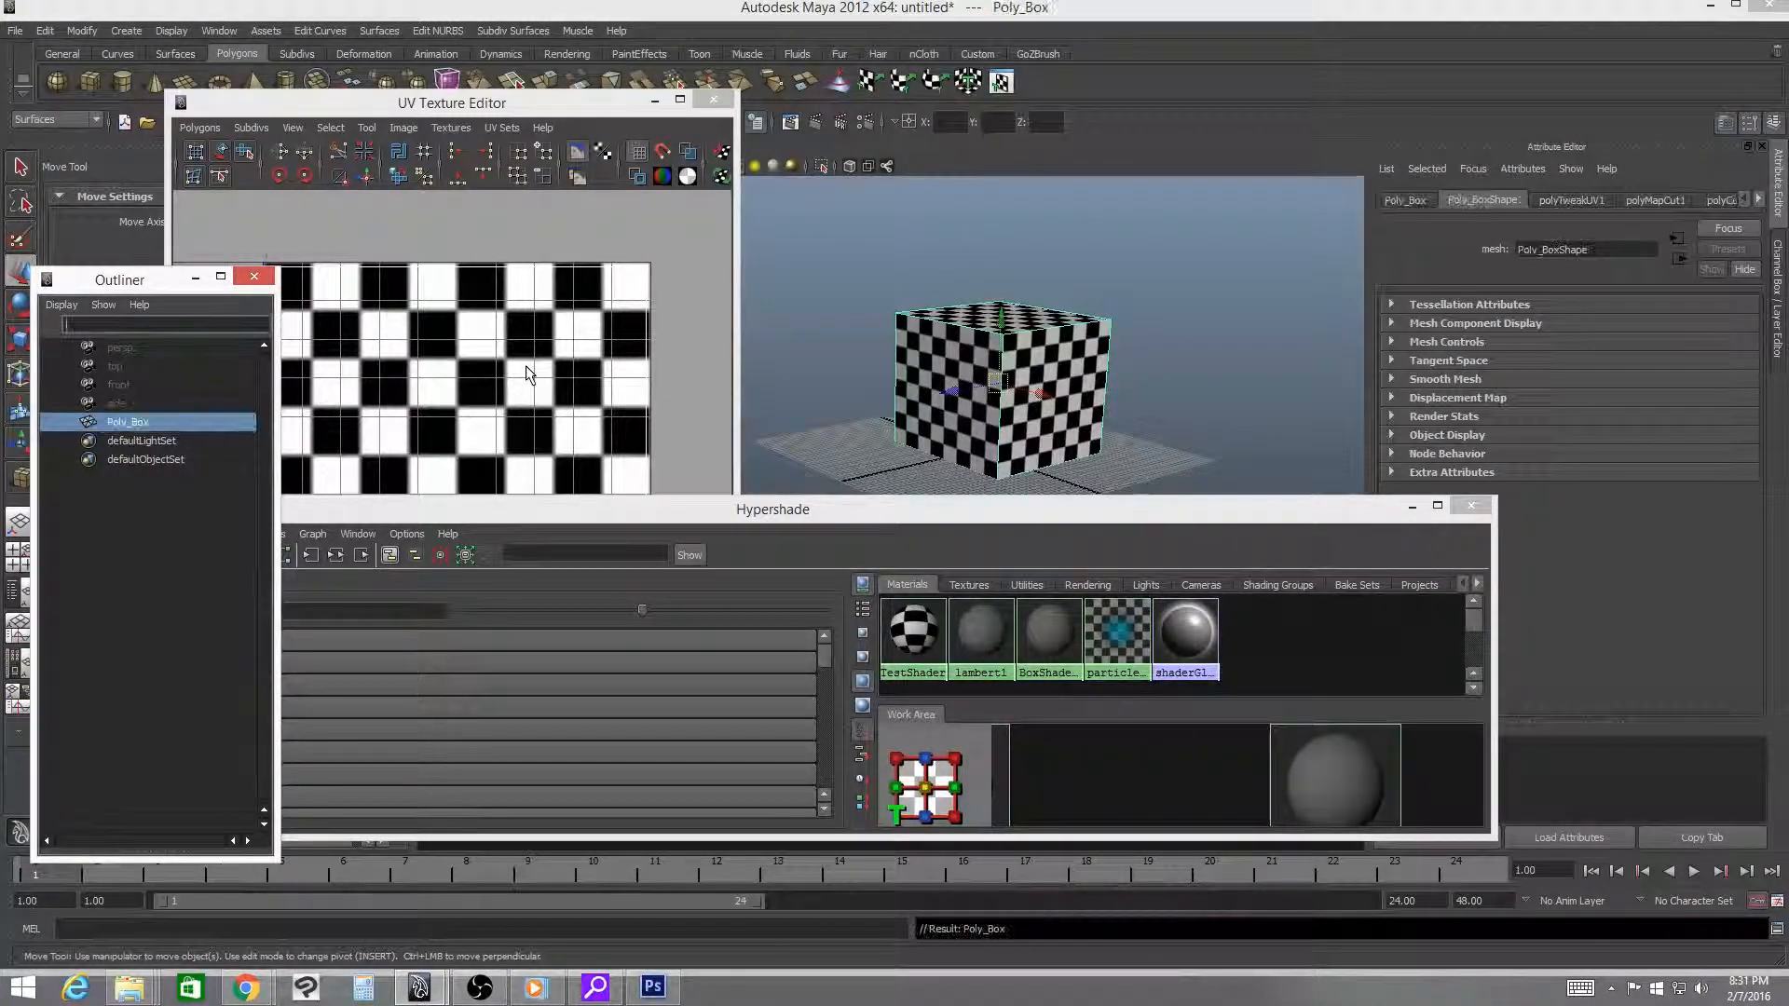
click(258, 282)
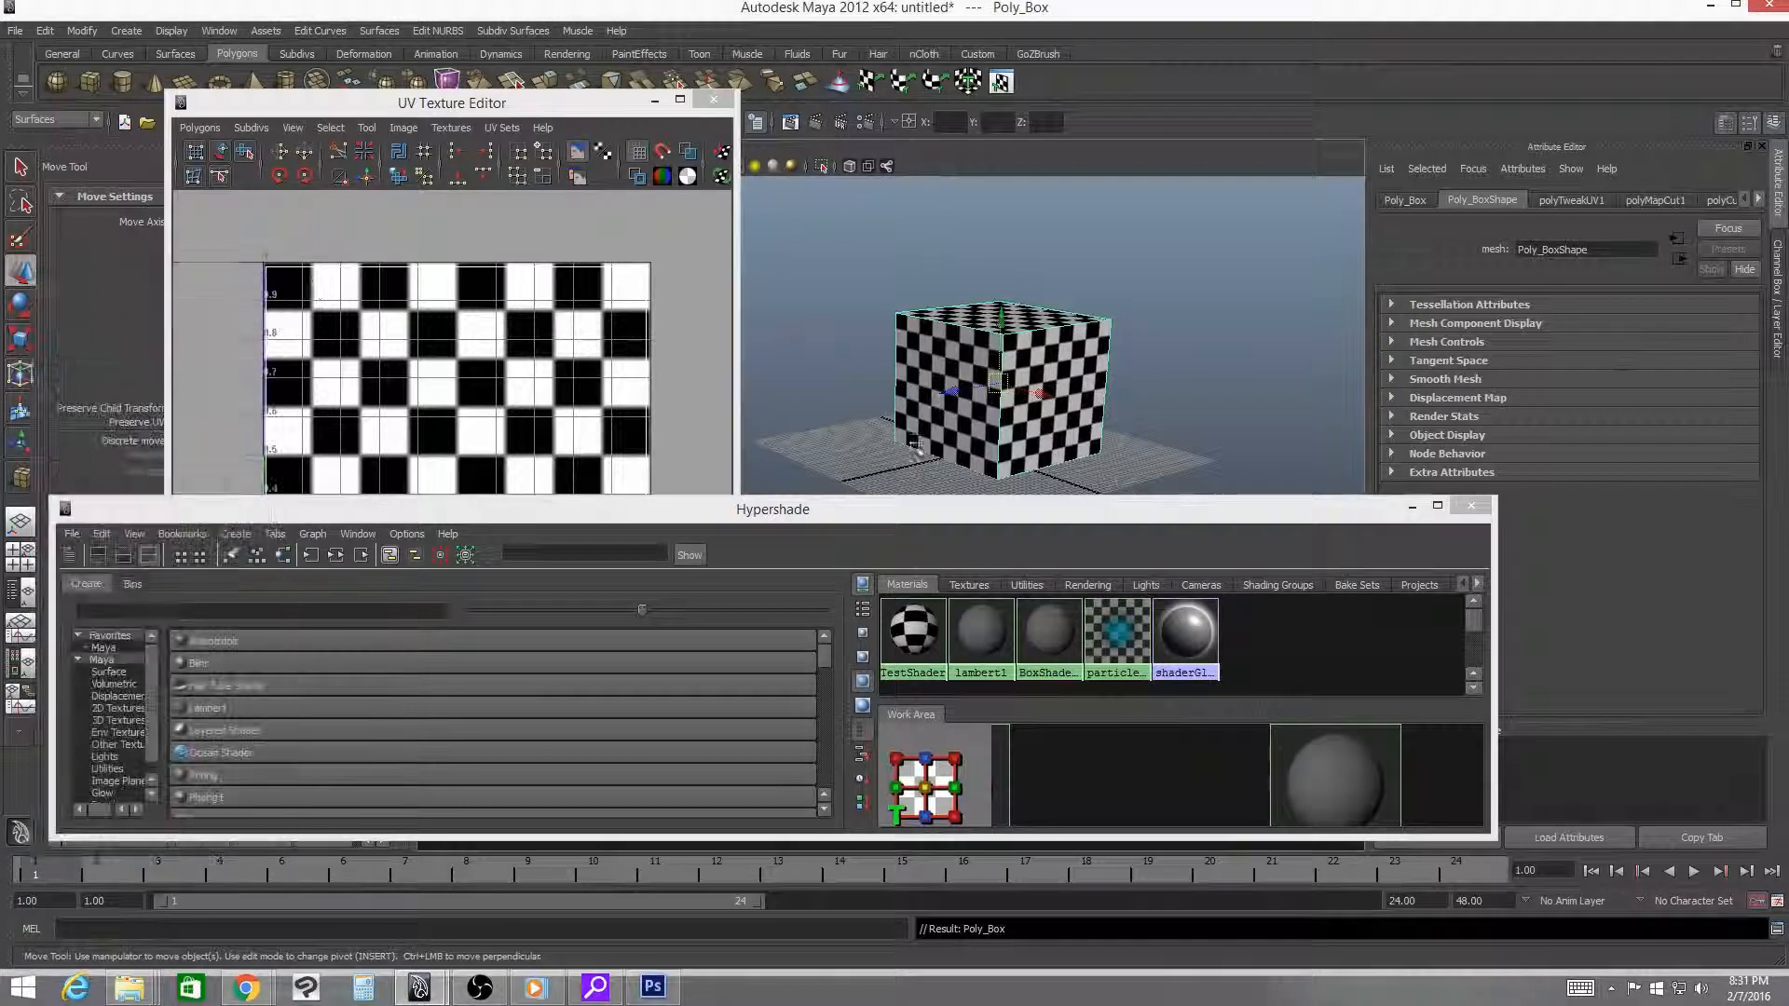
- Select Poly_Box in the viewport and assign the BoxShader_001 material to it
click(1045, 630)
click(1037, 365)
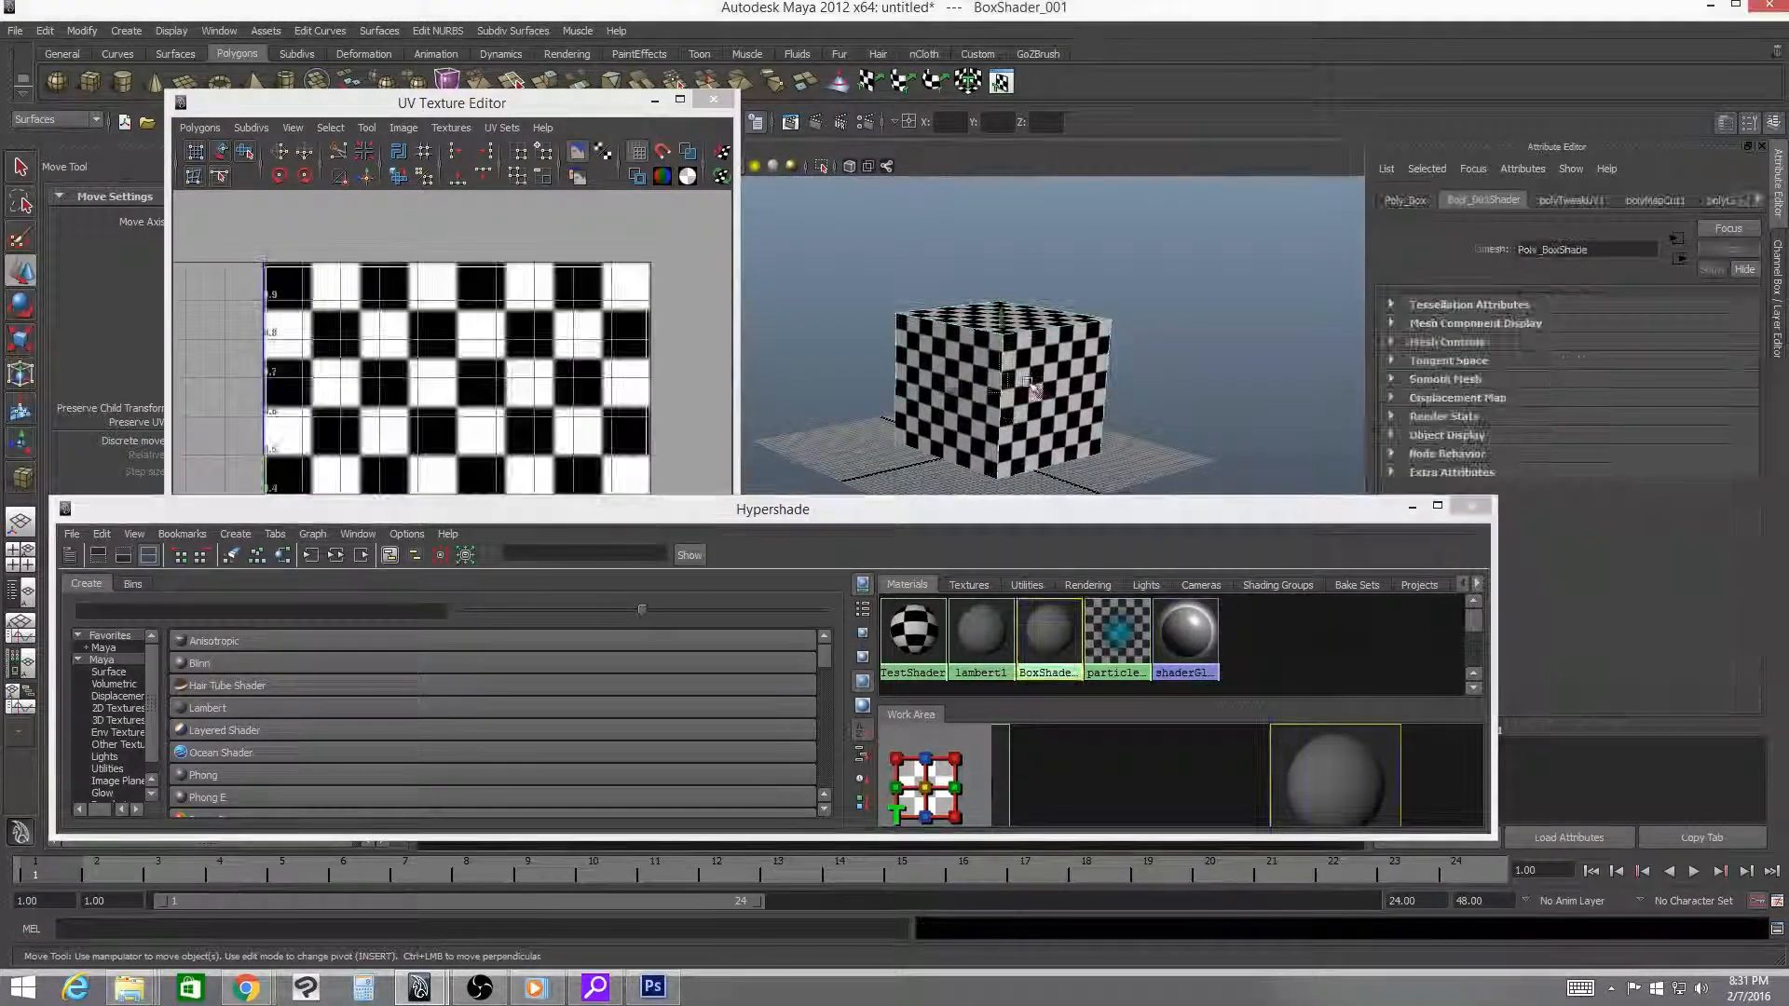
right_click(1027, 369)
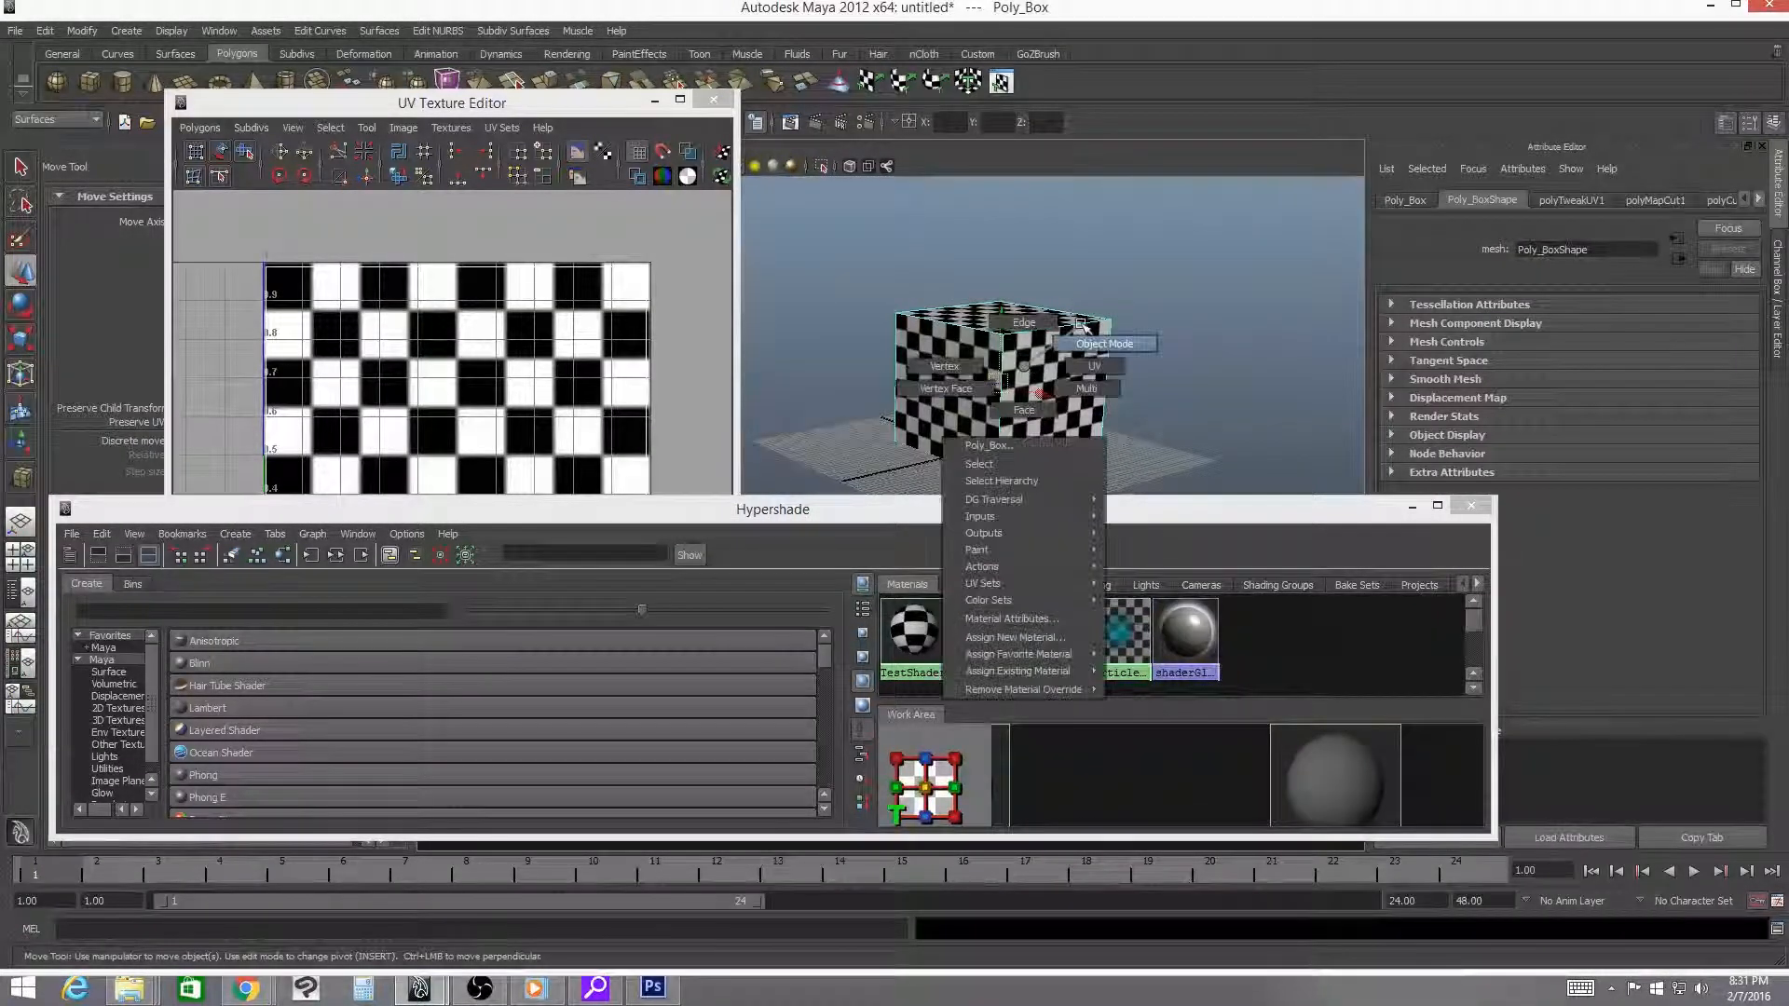
right_click(1057, 628)
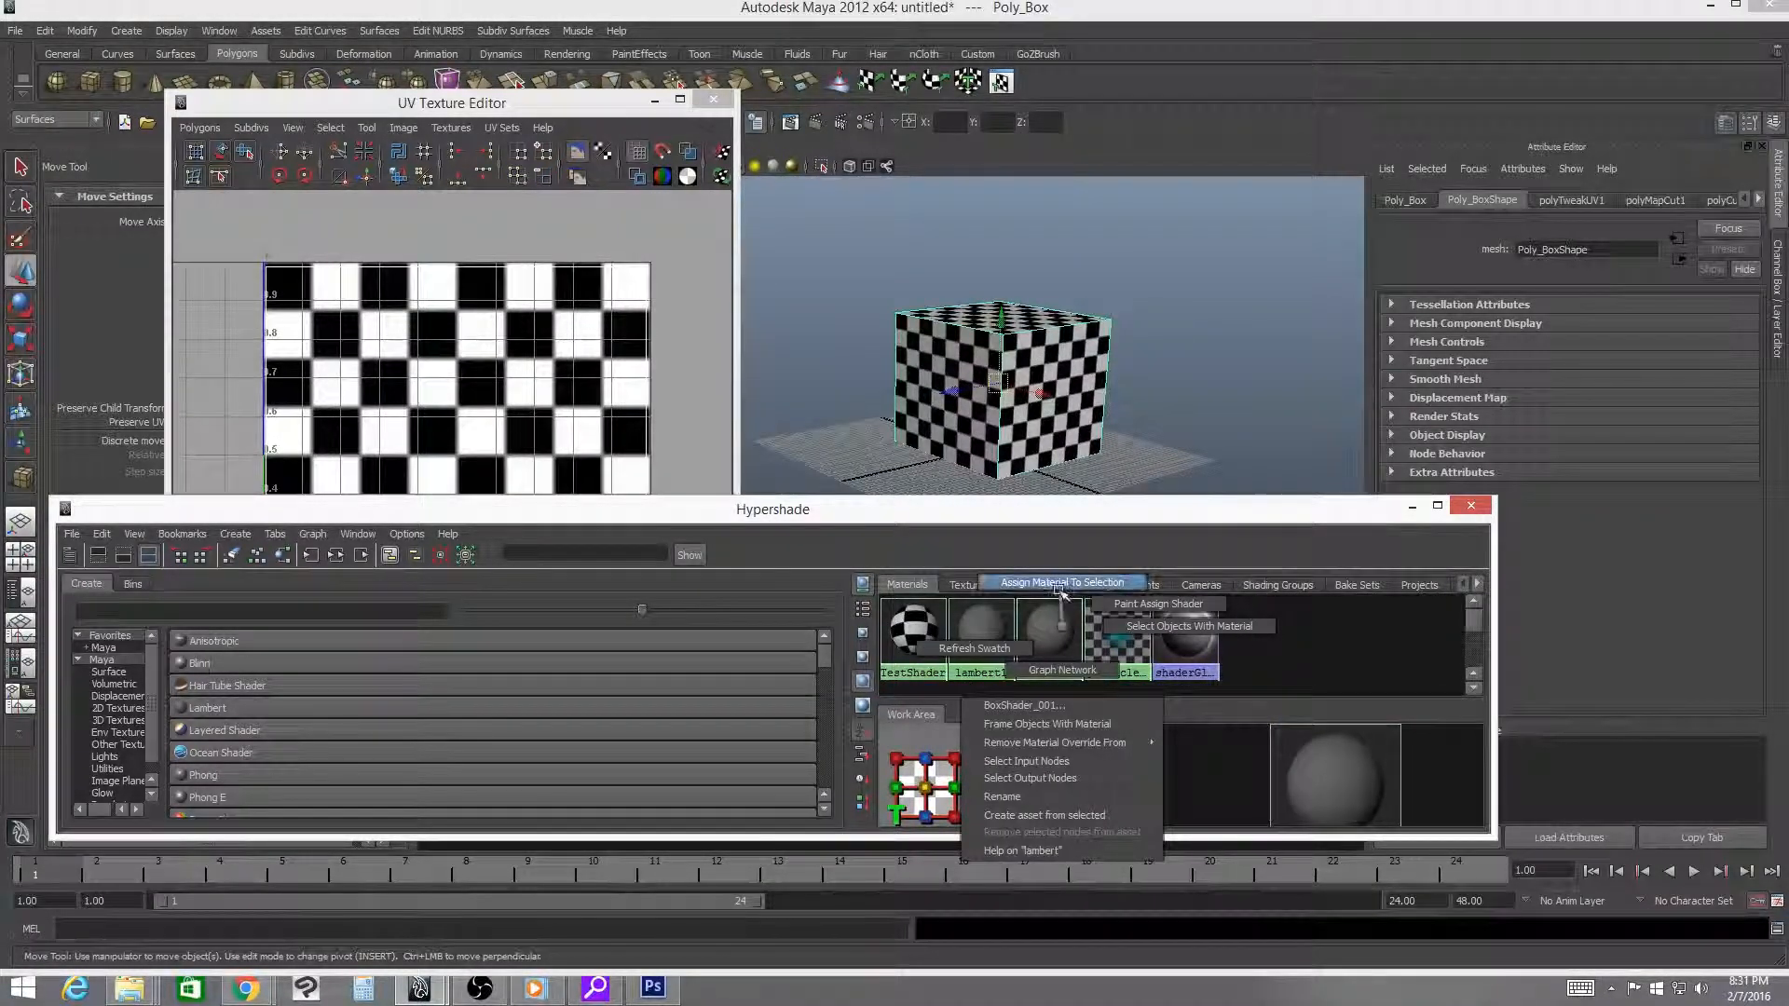
click(1062, 583)
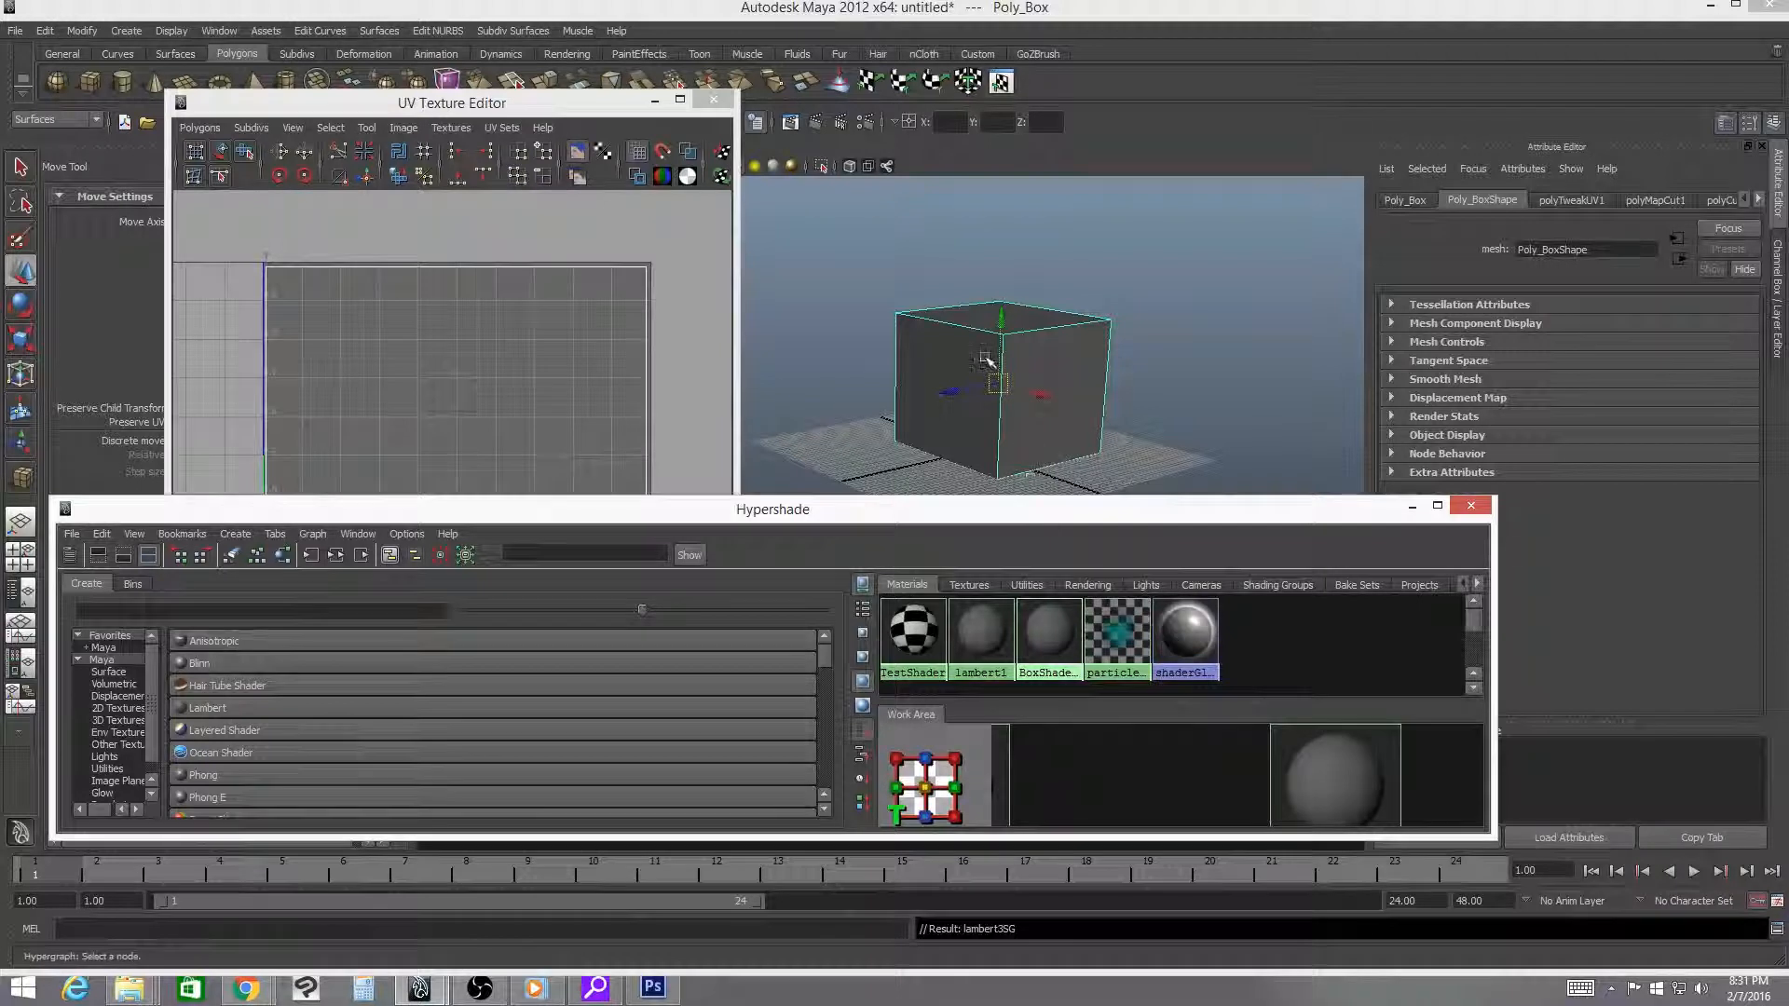
- Connect a File texture node to the Color attribute of BoxShader_001
click(1062, 638)
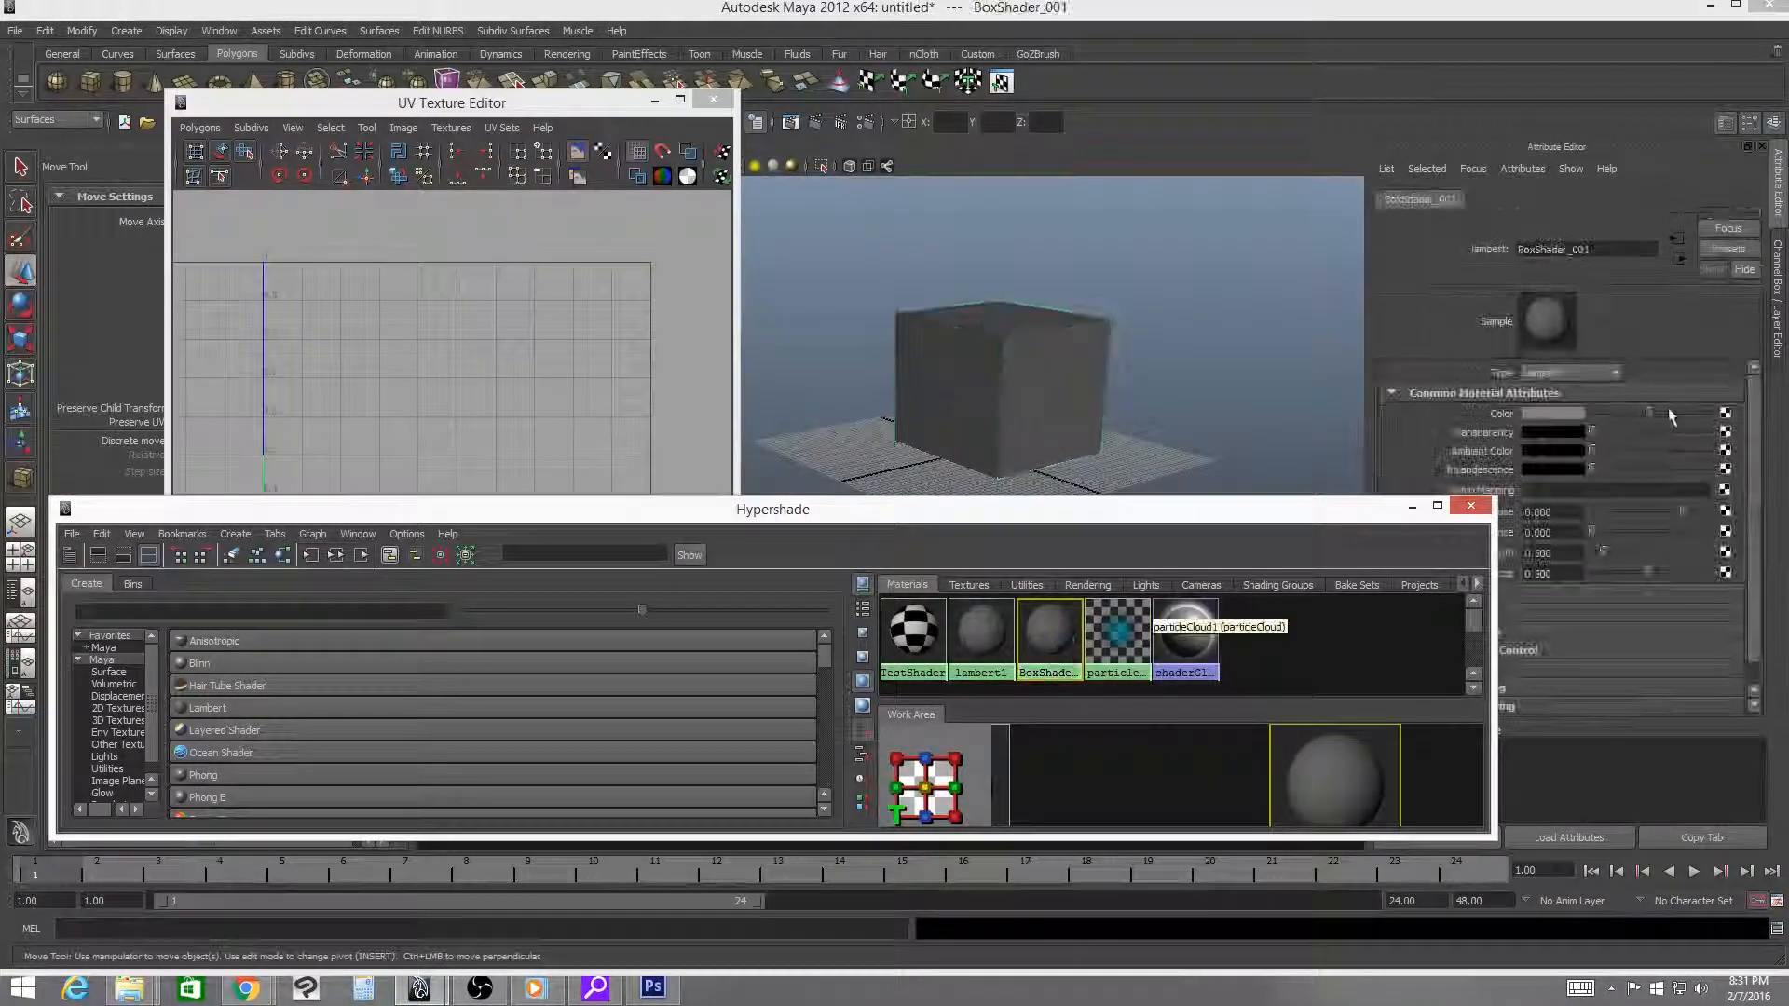
click(1724, 414)
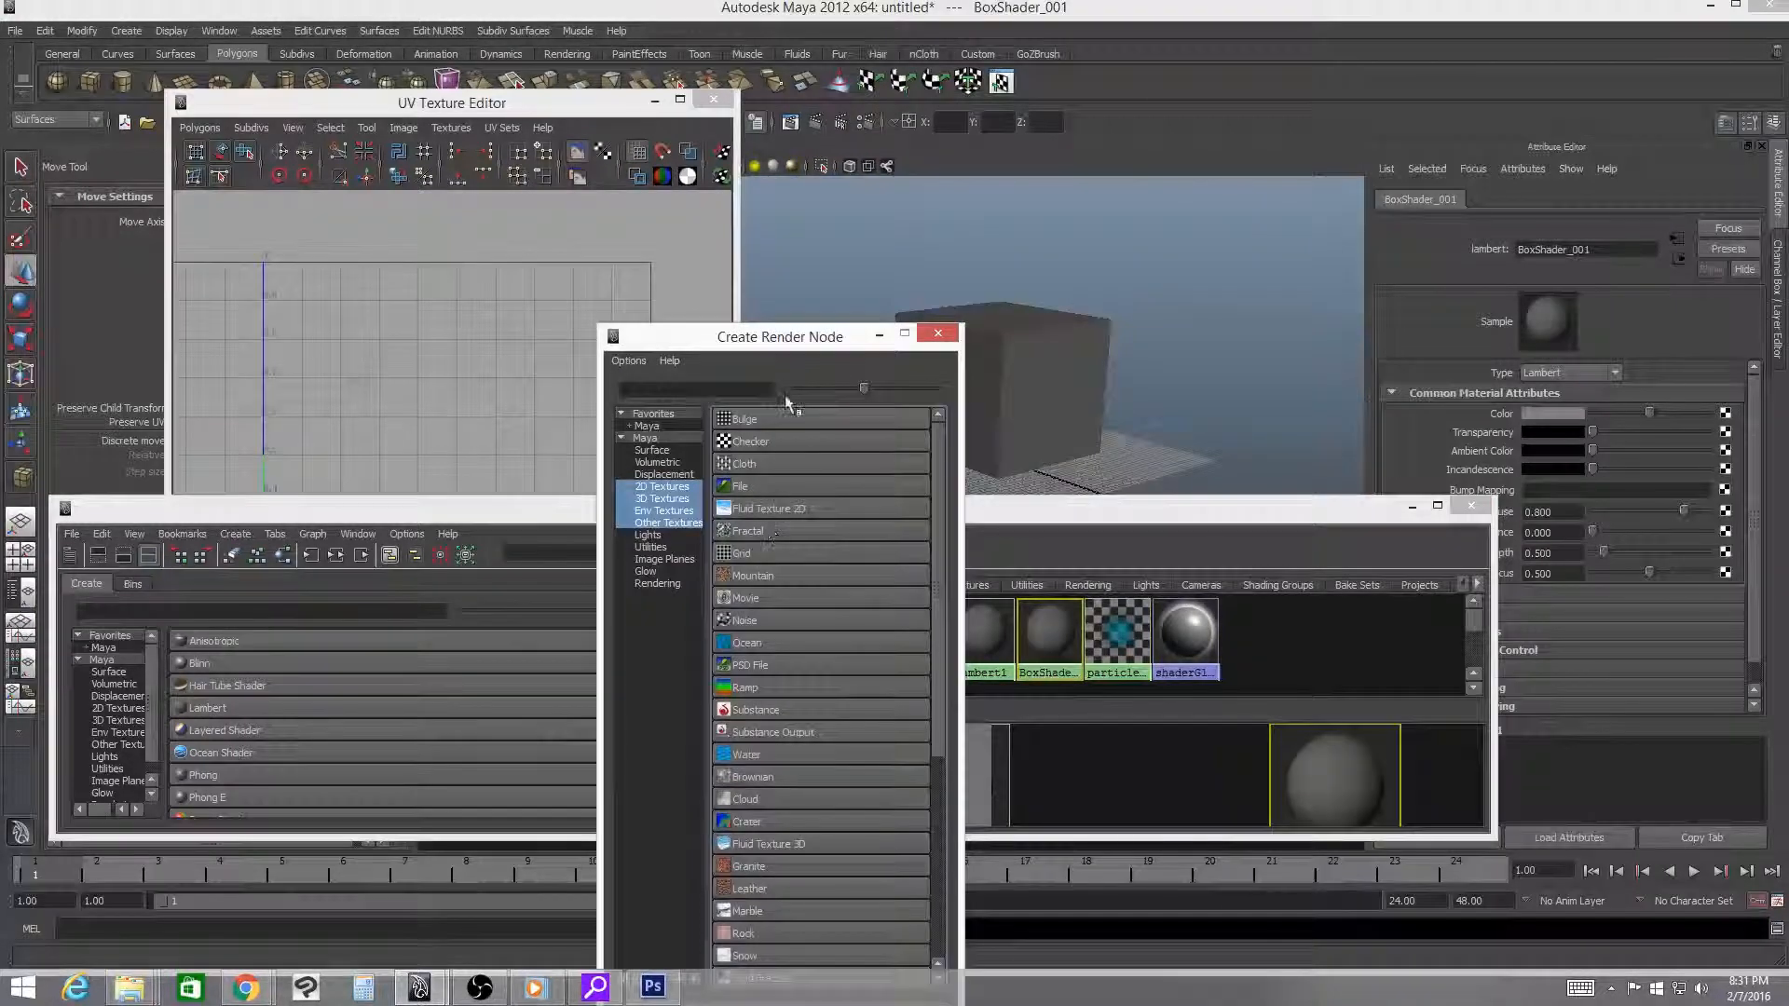
click(741, 486)
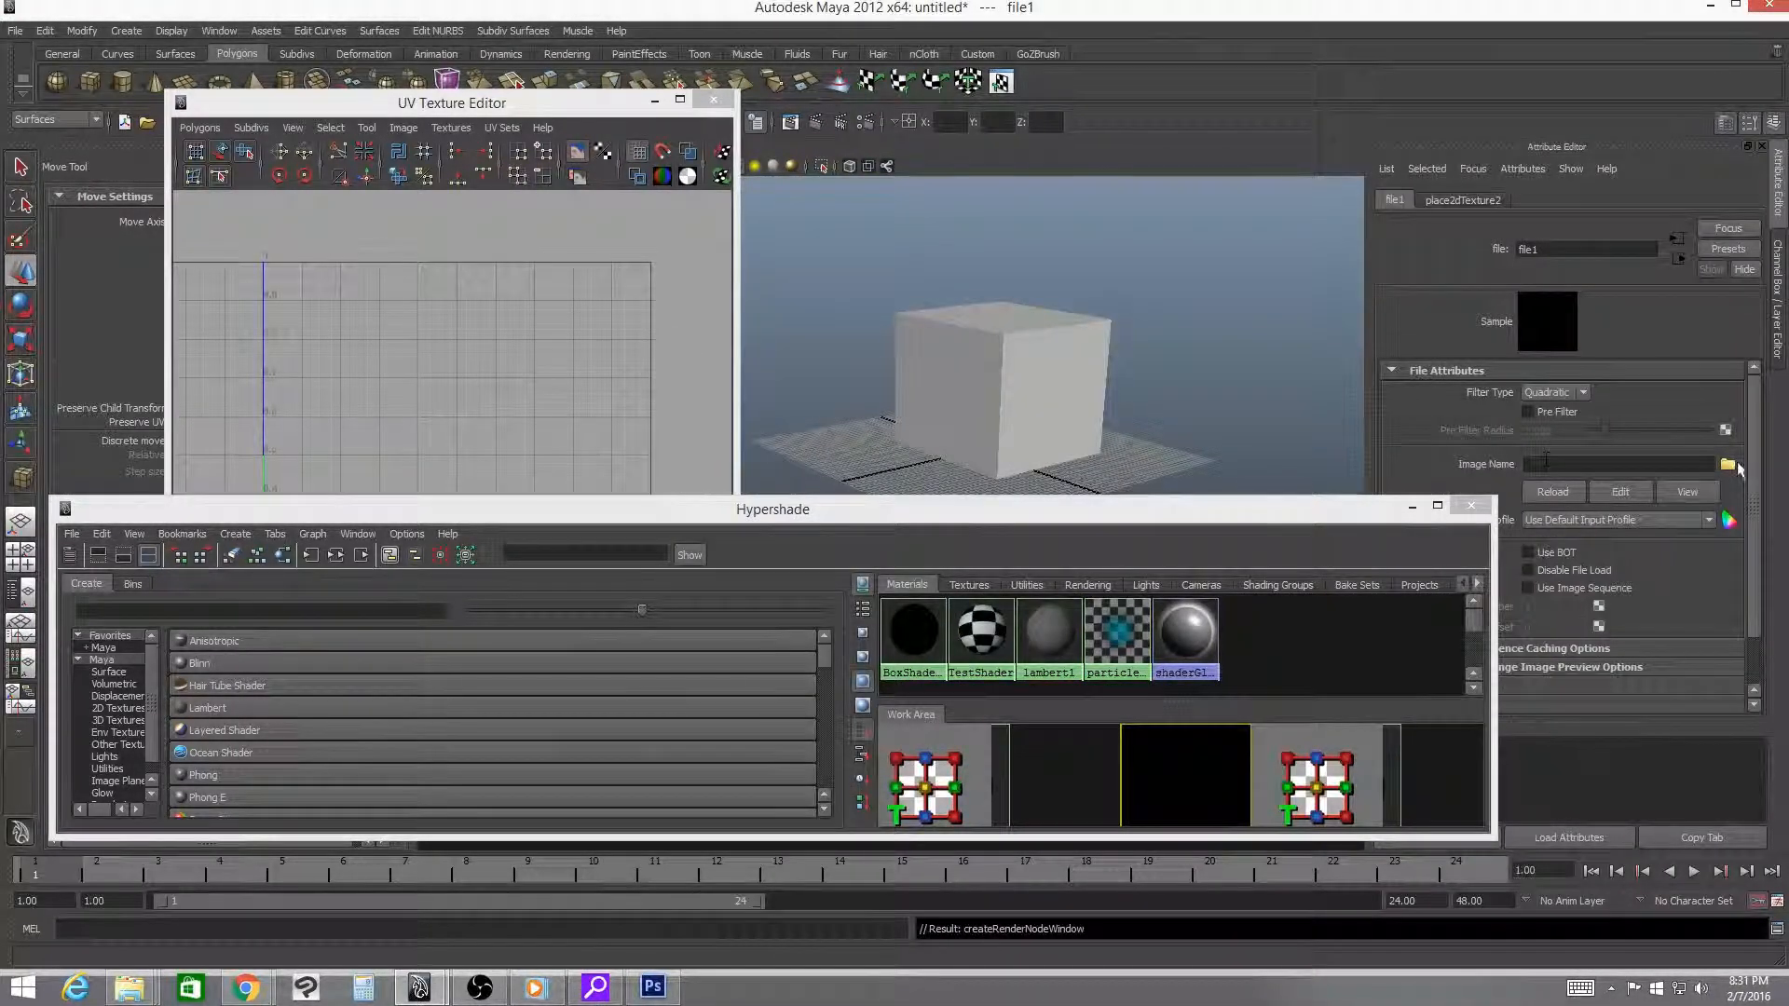
- Minimize the Hypershade and UV Texture Editor, select and frame Poly_Box, and show the file node connected to BoxShader_001's Color attribute
click(1410, 508)
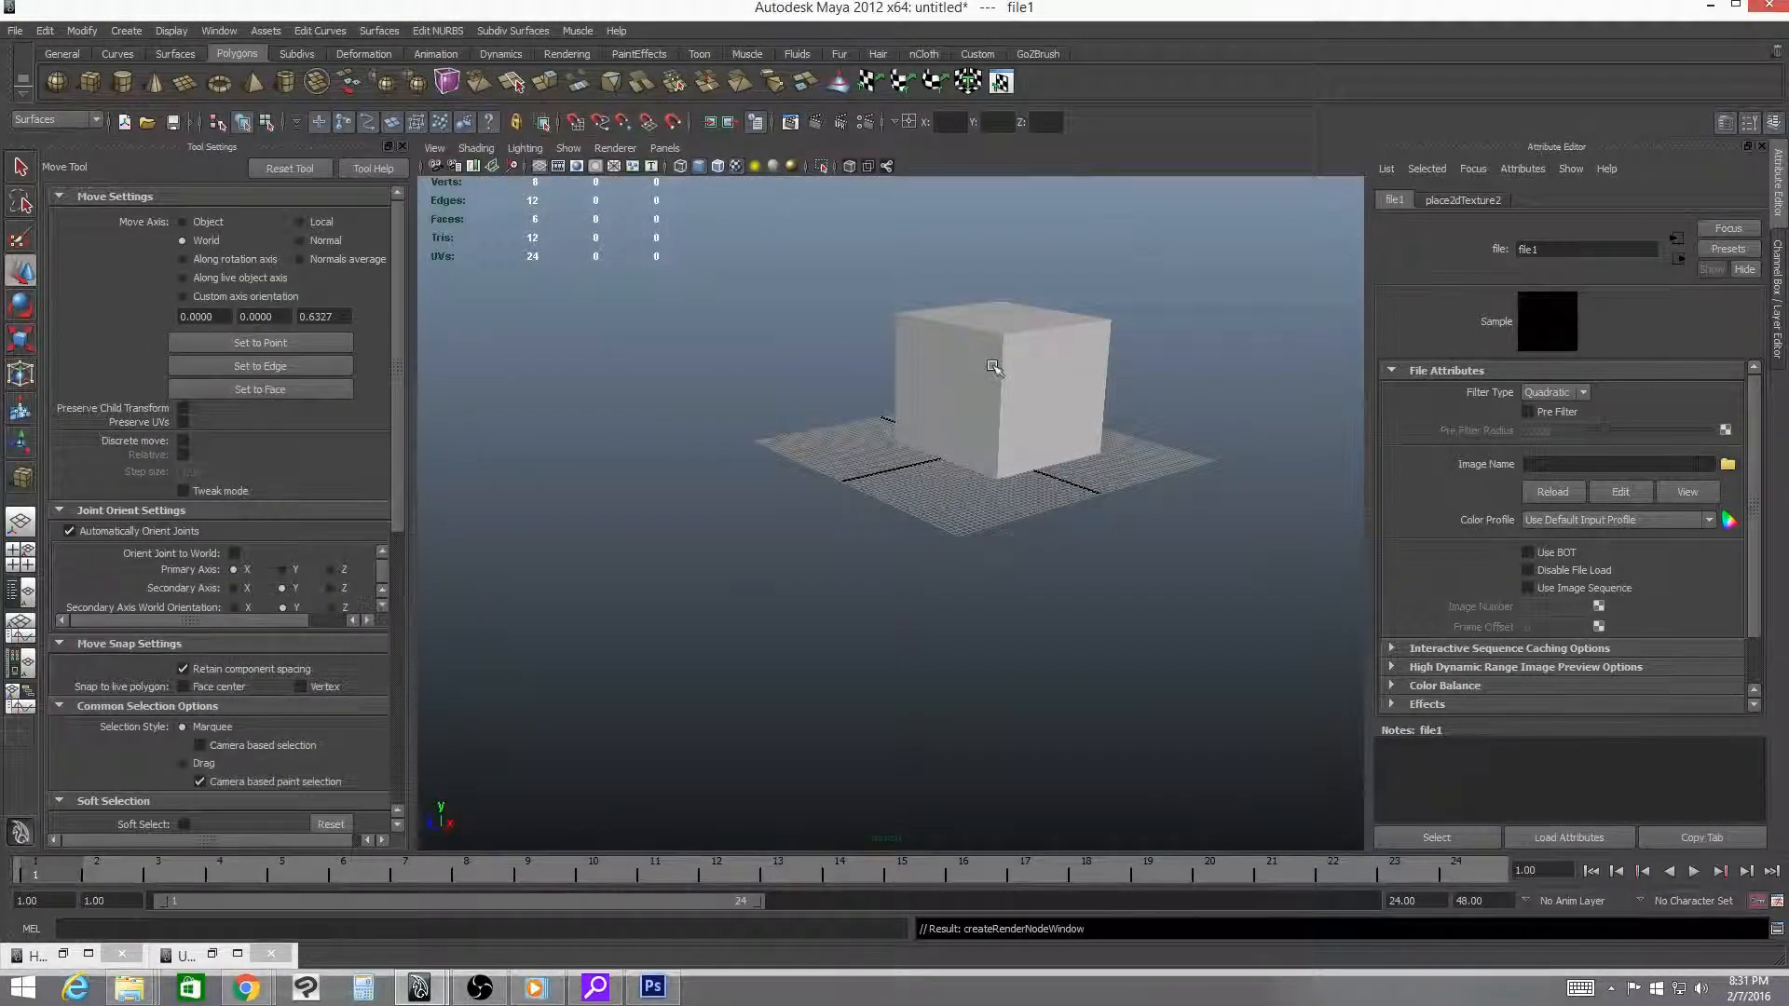
click(1020, 424)
key(f)
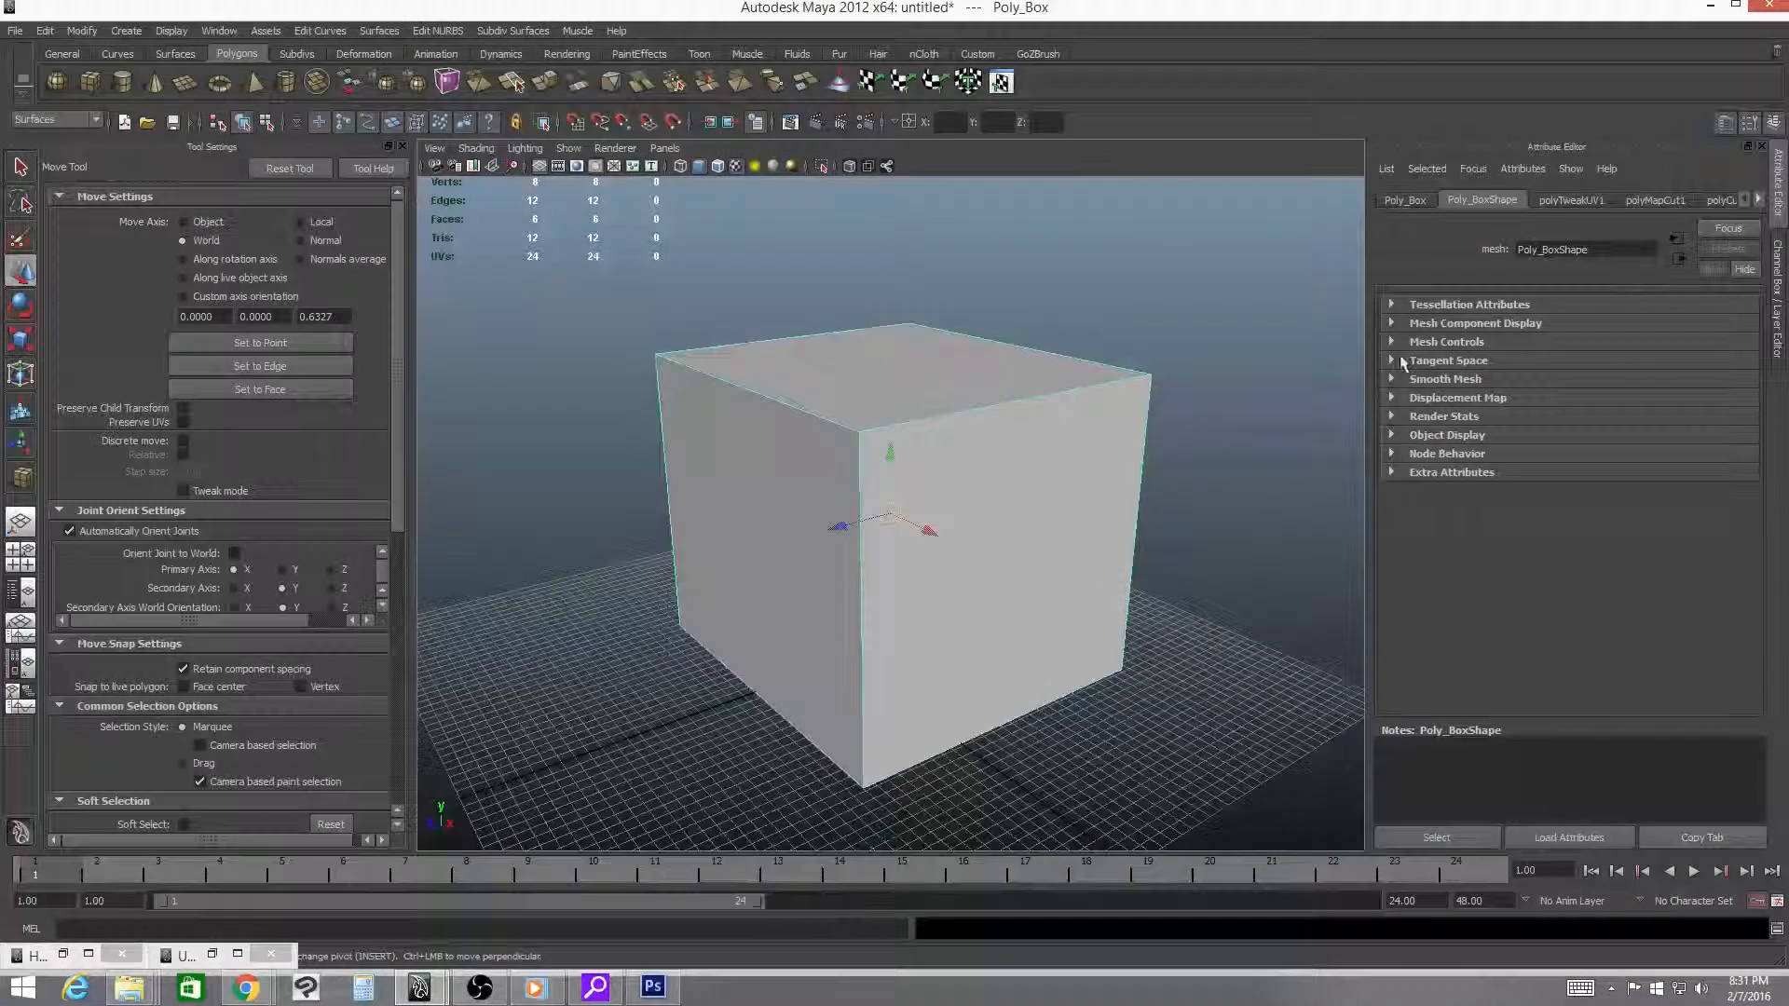
click(1758, 199)
click(1758, 199)
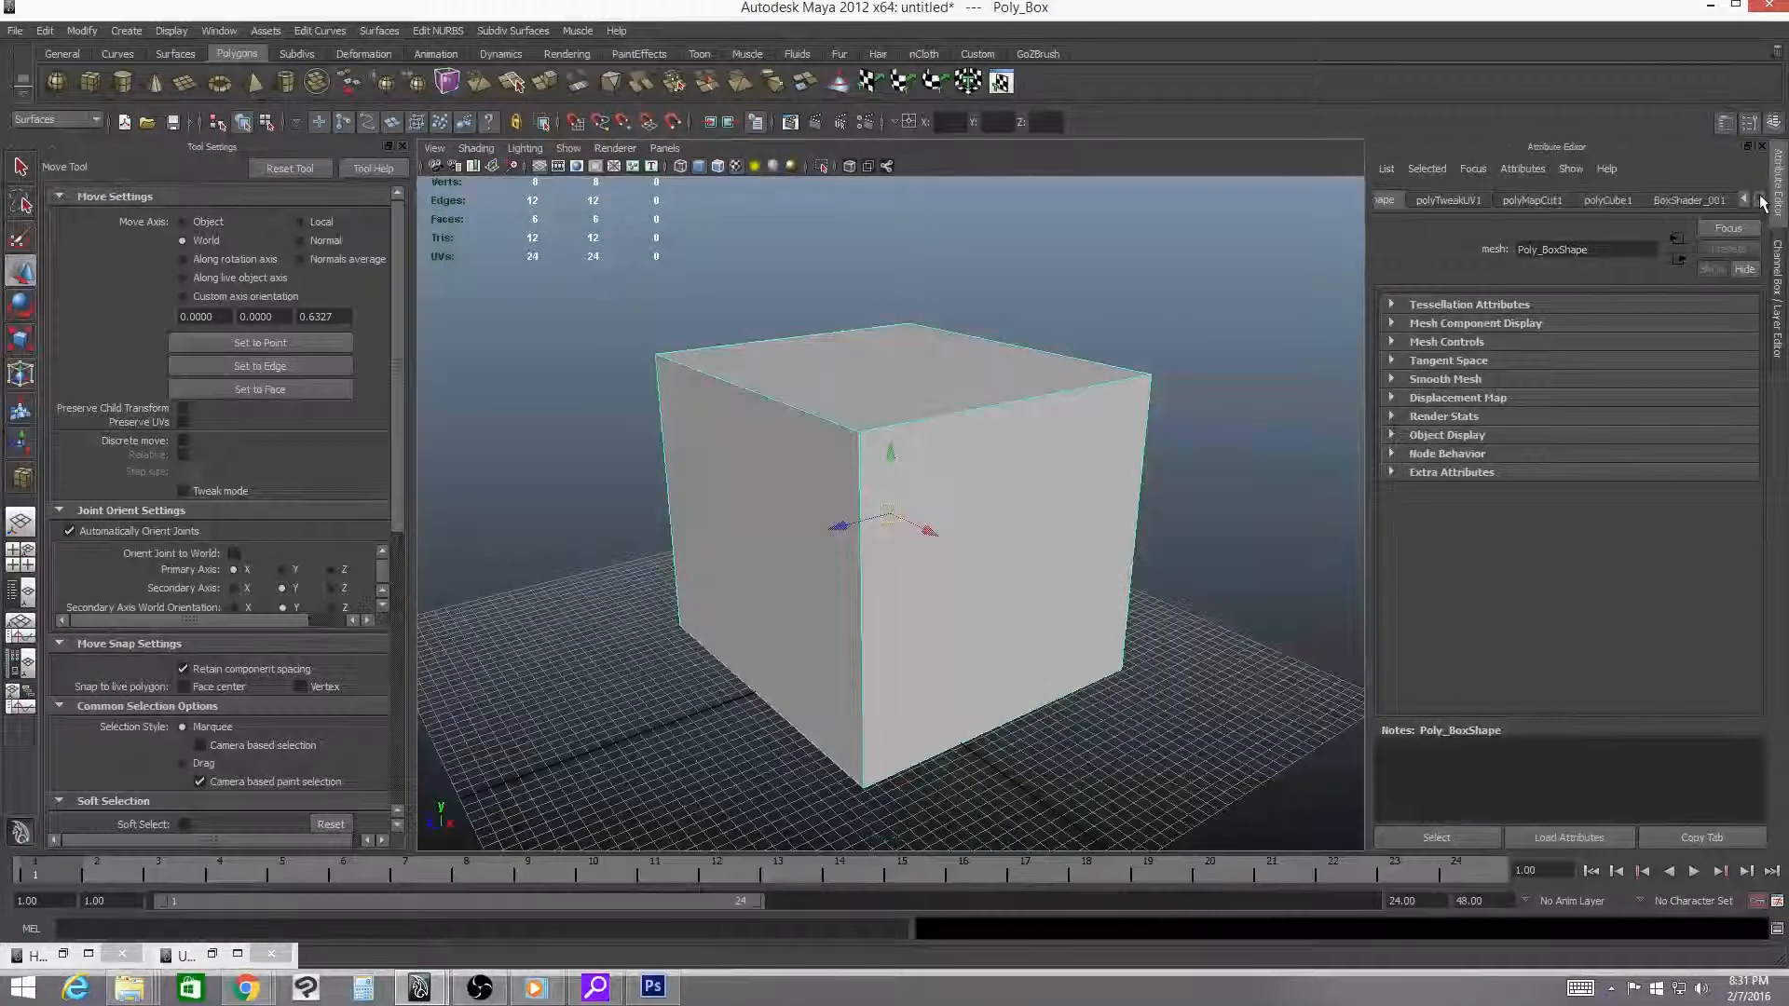
click(1680, 201)
click(1599, 198)
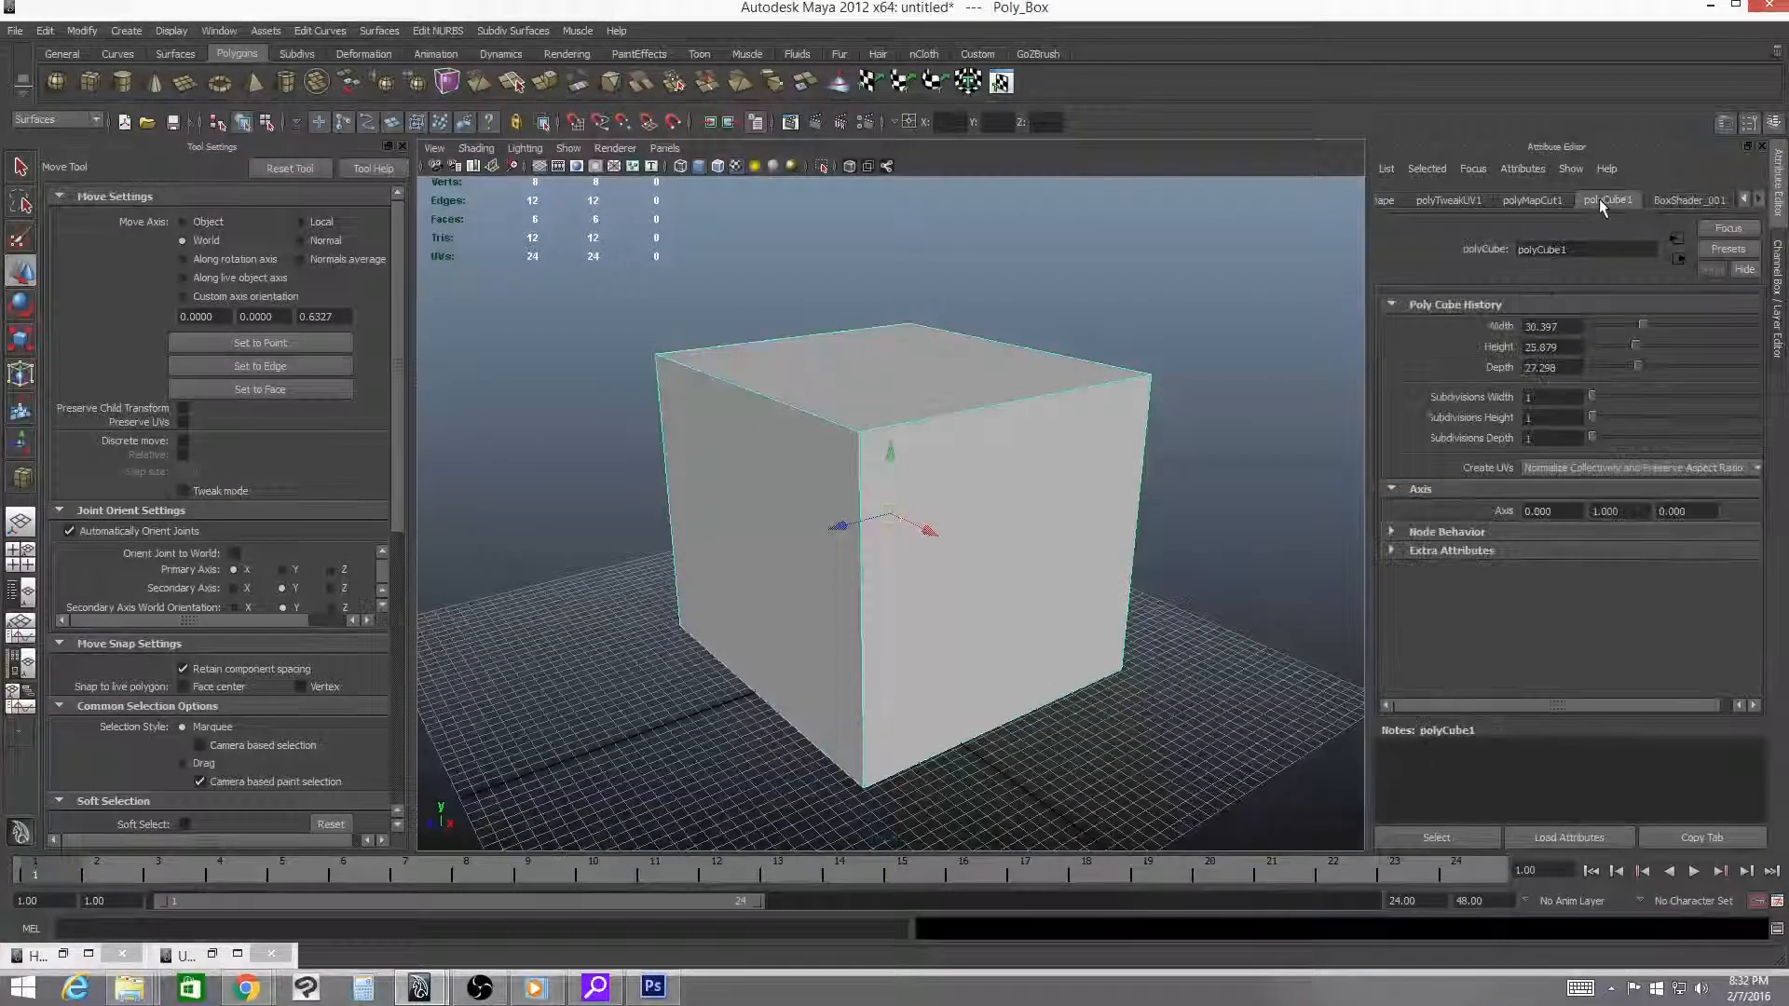
click(1702, 199)
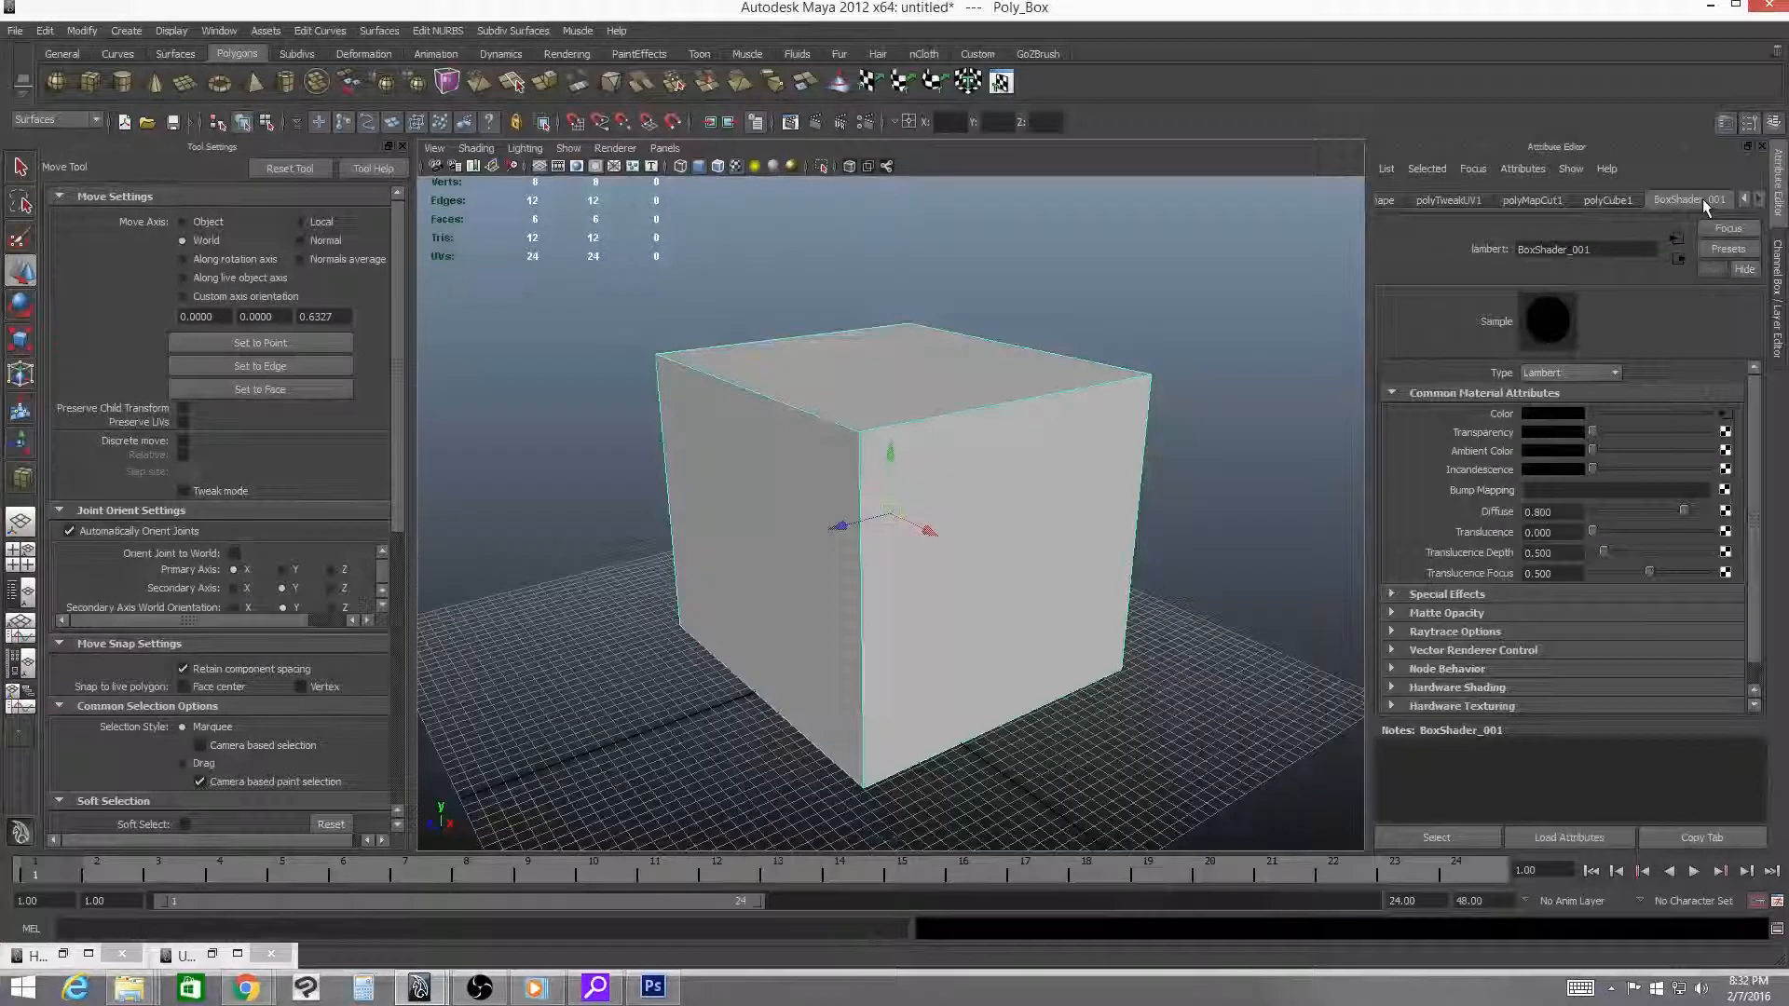
click(1725, 412)
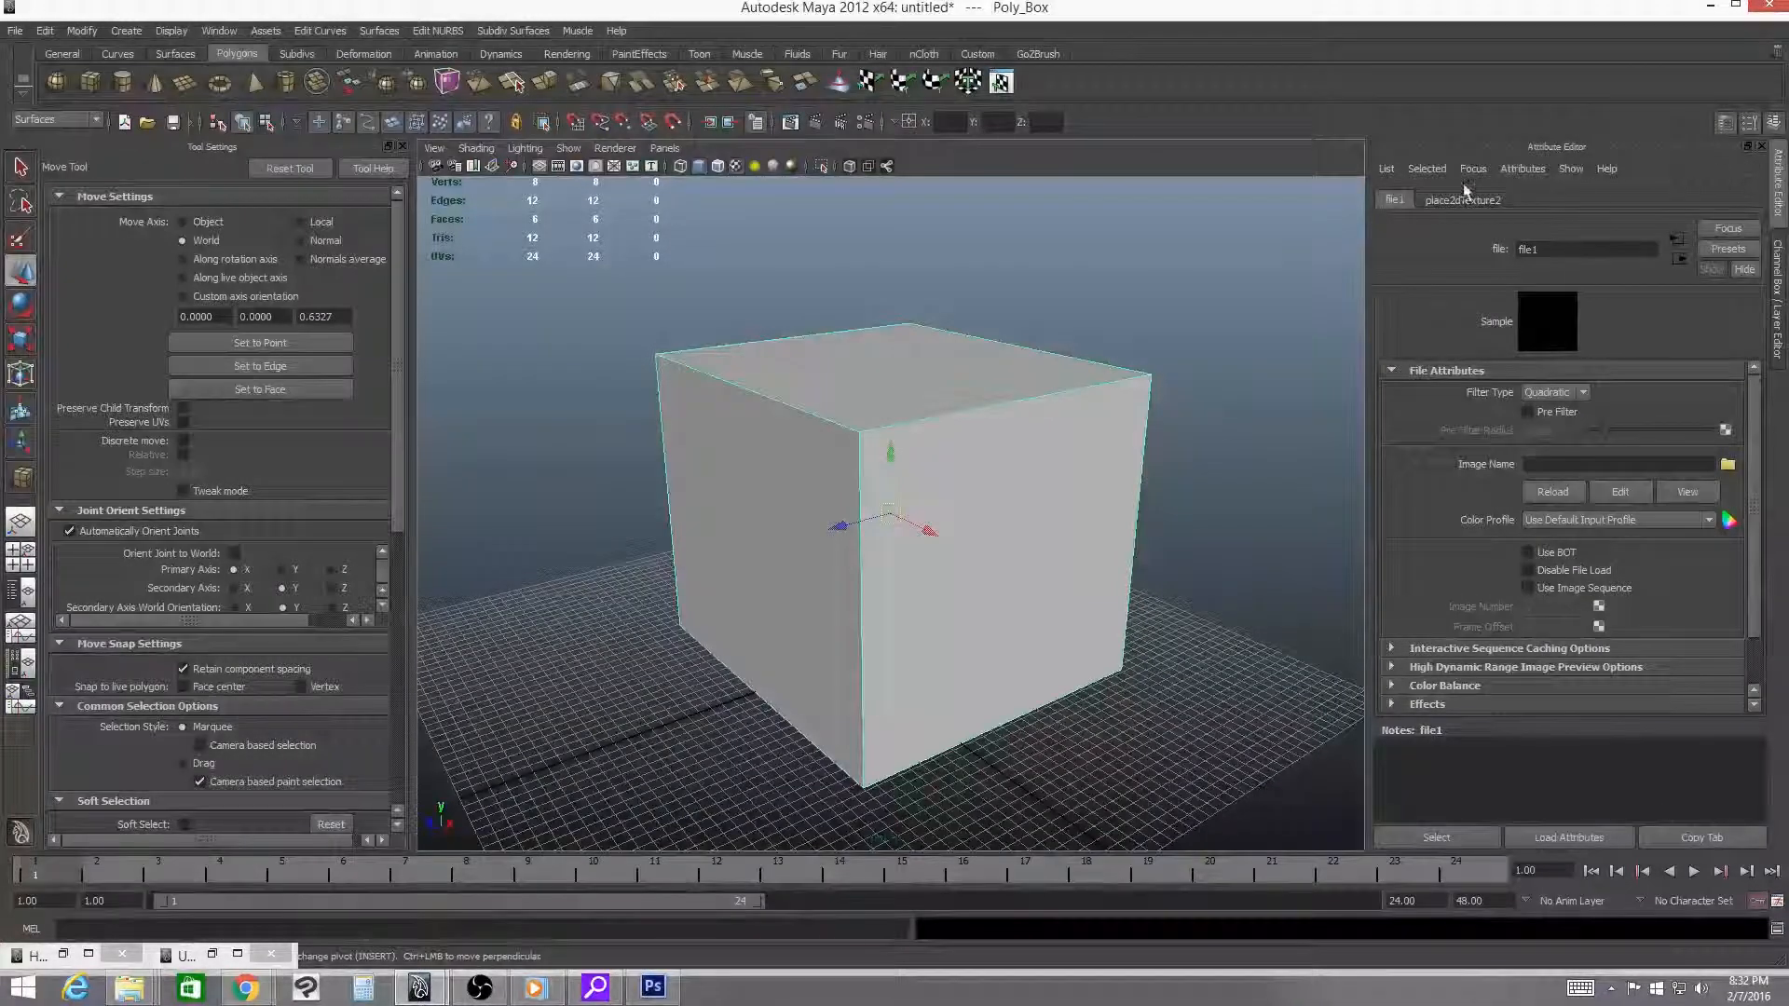
- Browse for the file node's image in the sourceimages folder and rename BoxTest_Texture_UV.png as BoxTest_Texture_001
click(1727, 464)
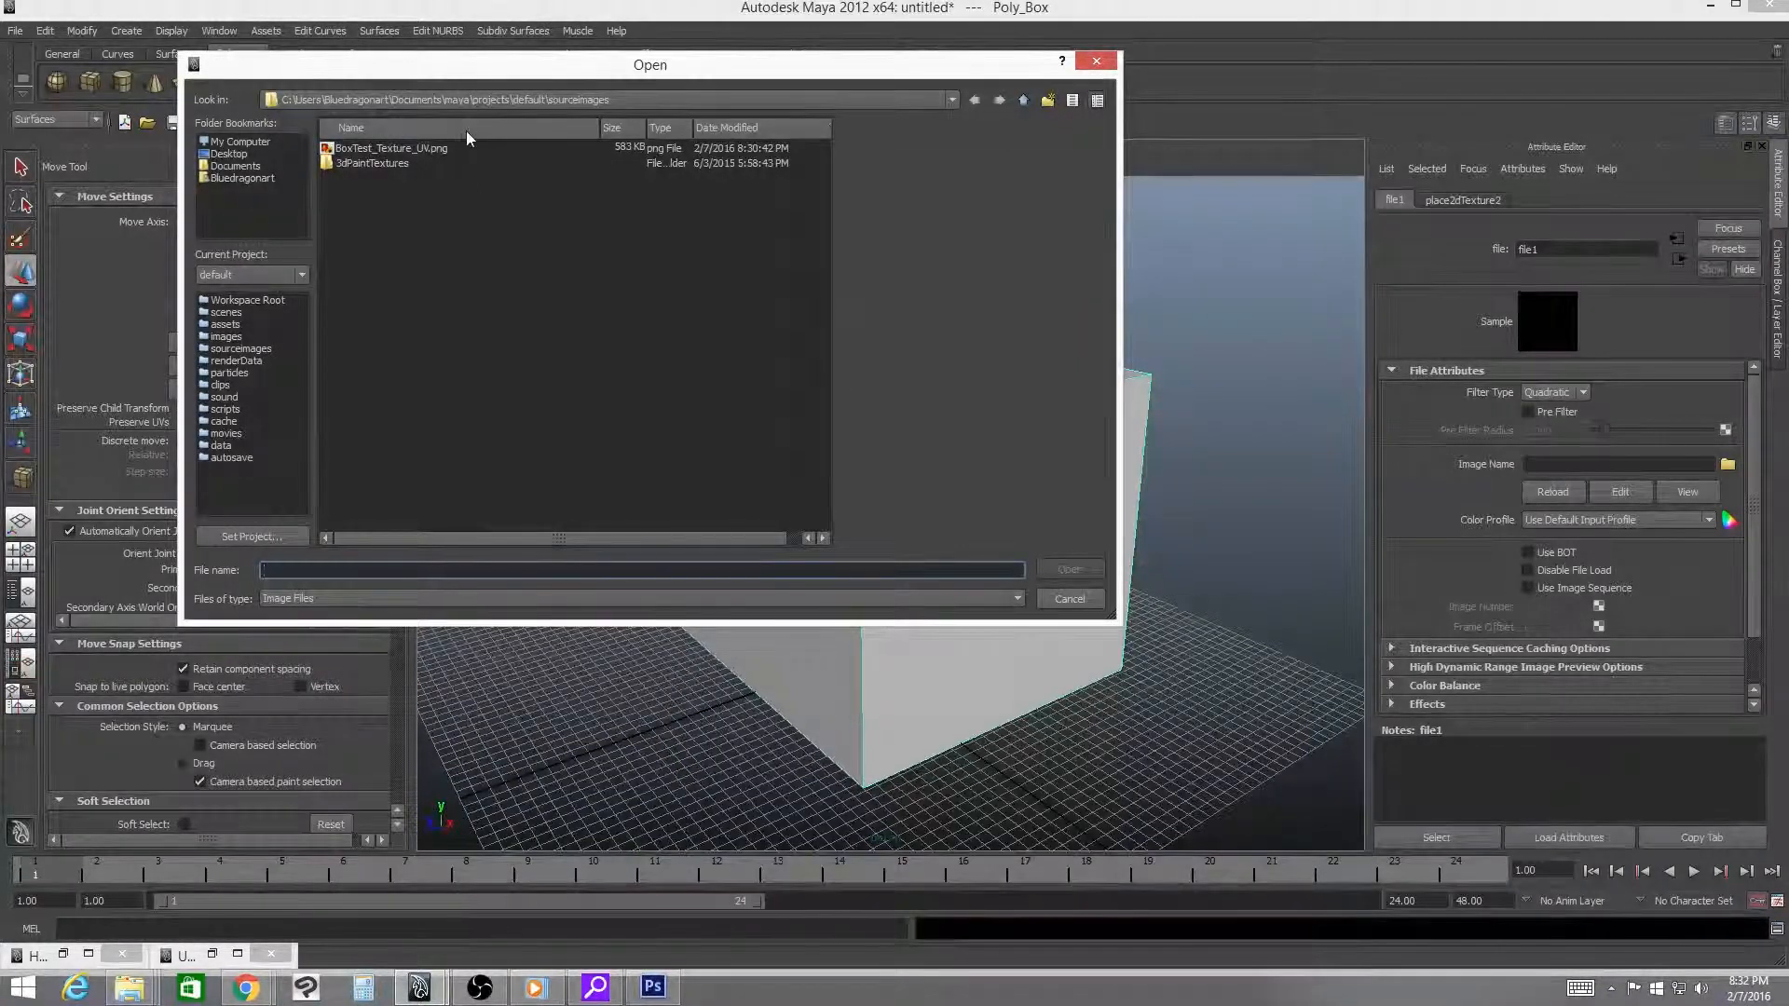
click(1022, 102)
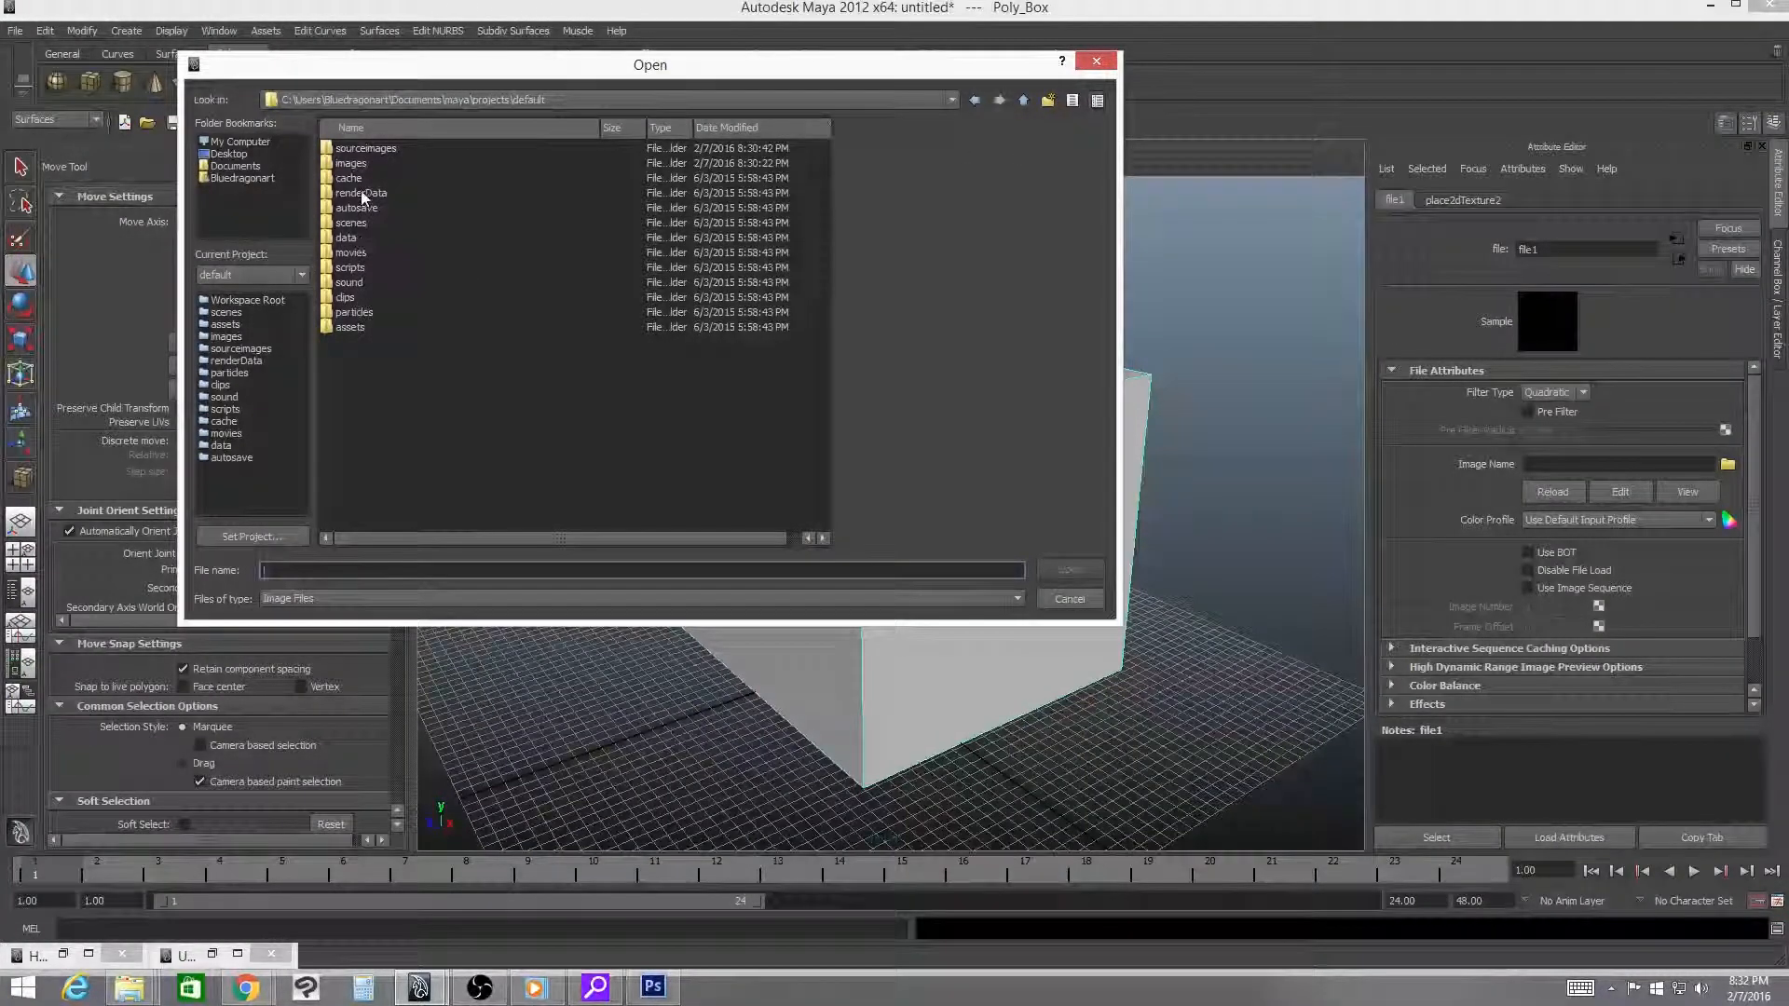
double_click(372, 149)
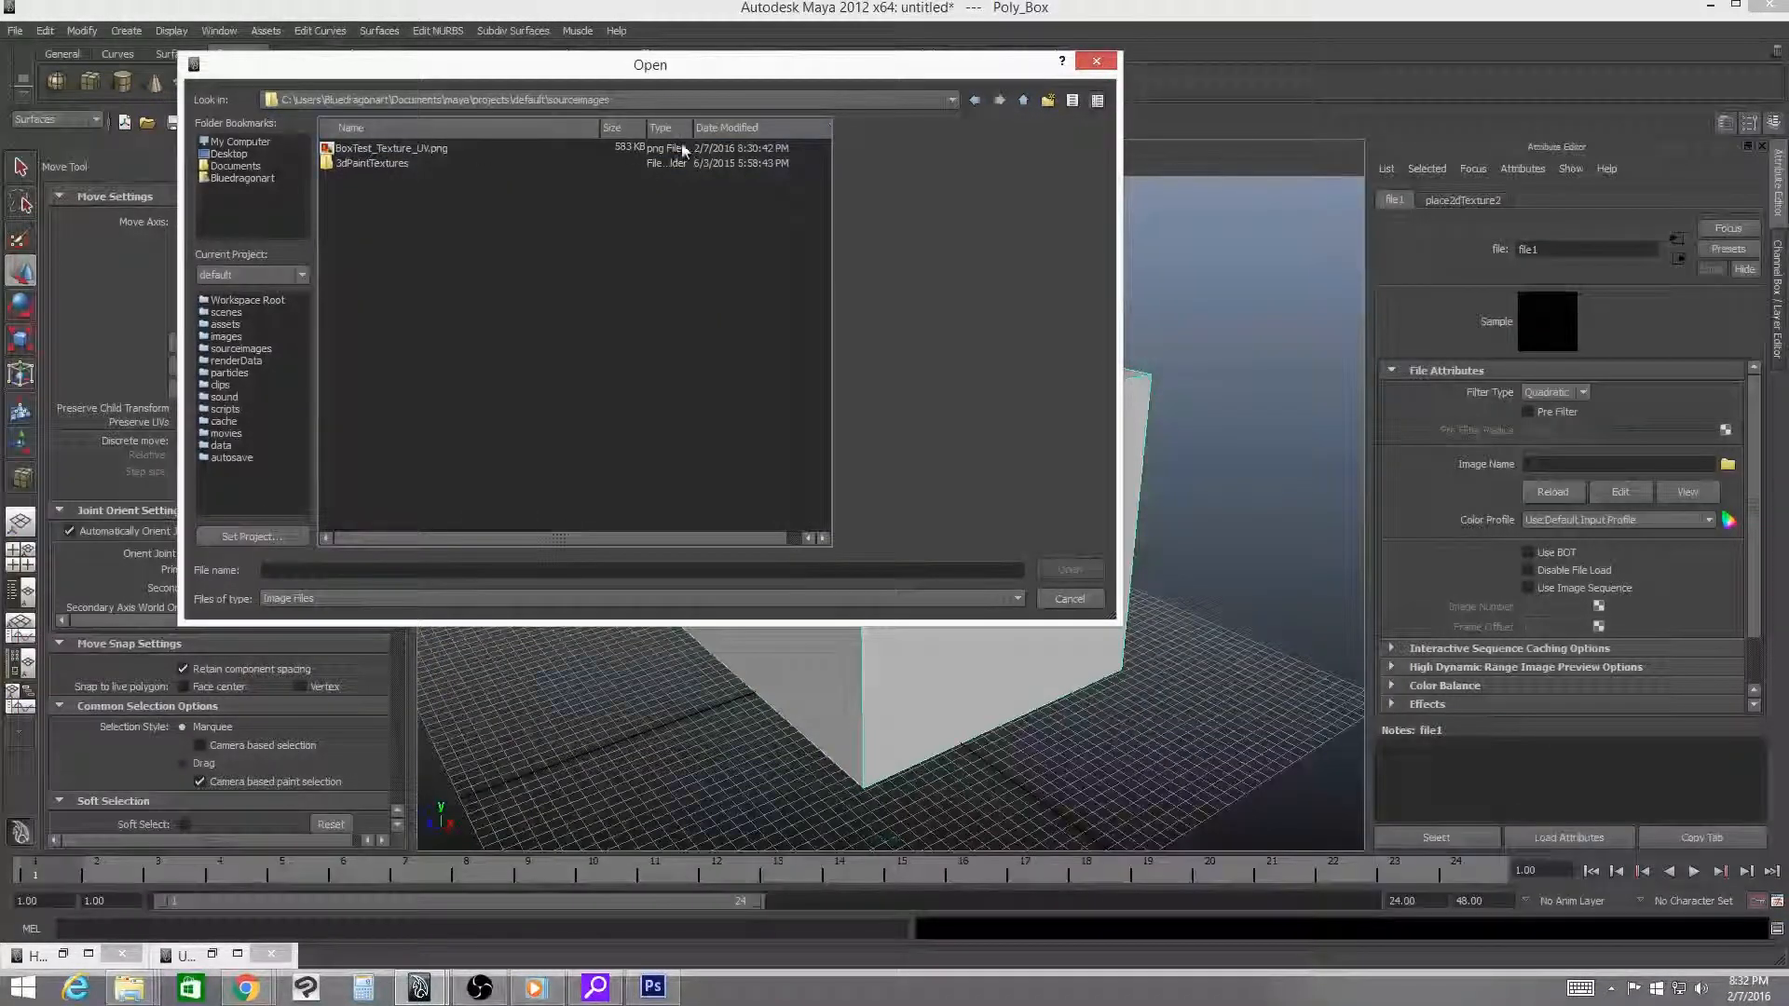
click(438, 148)
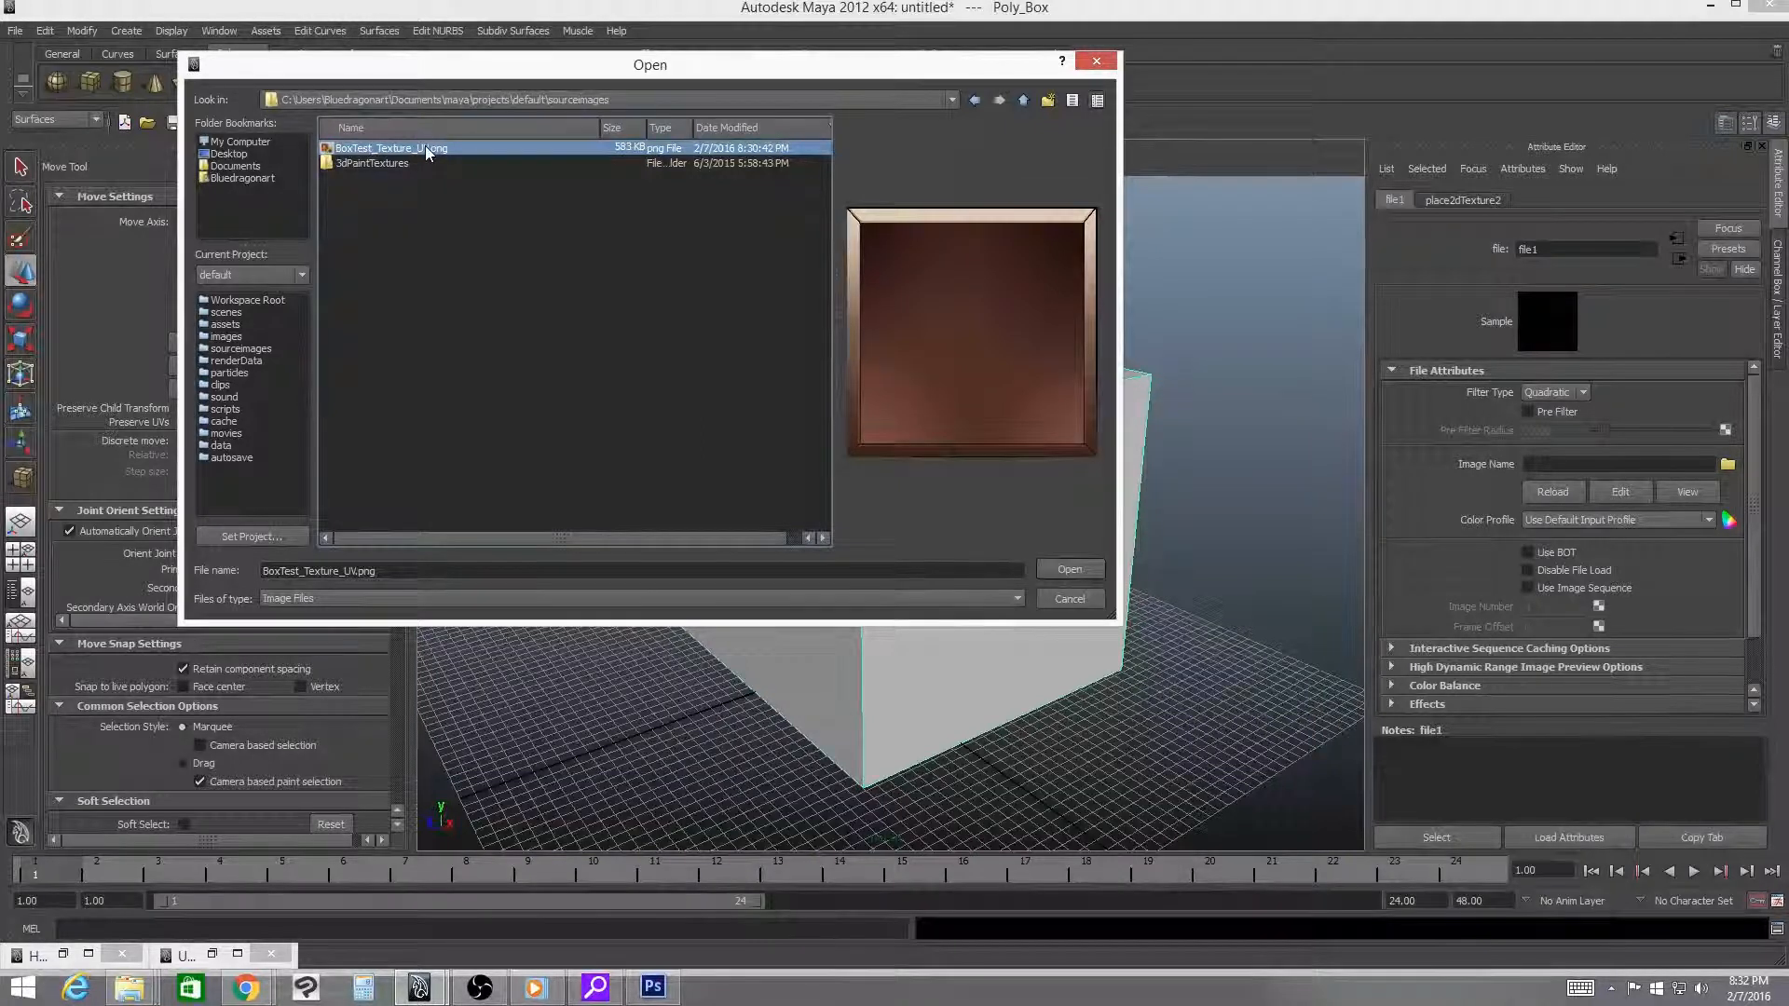
right_click(425, 146)
click(444, 165)
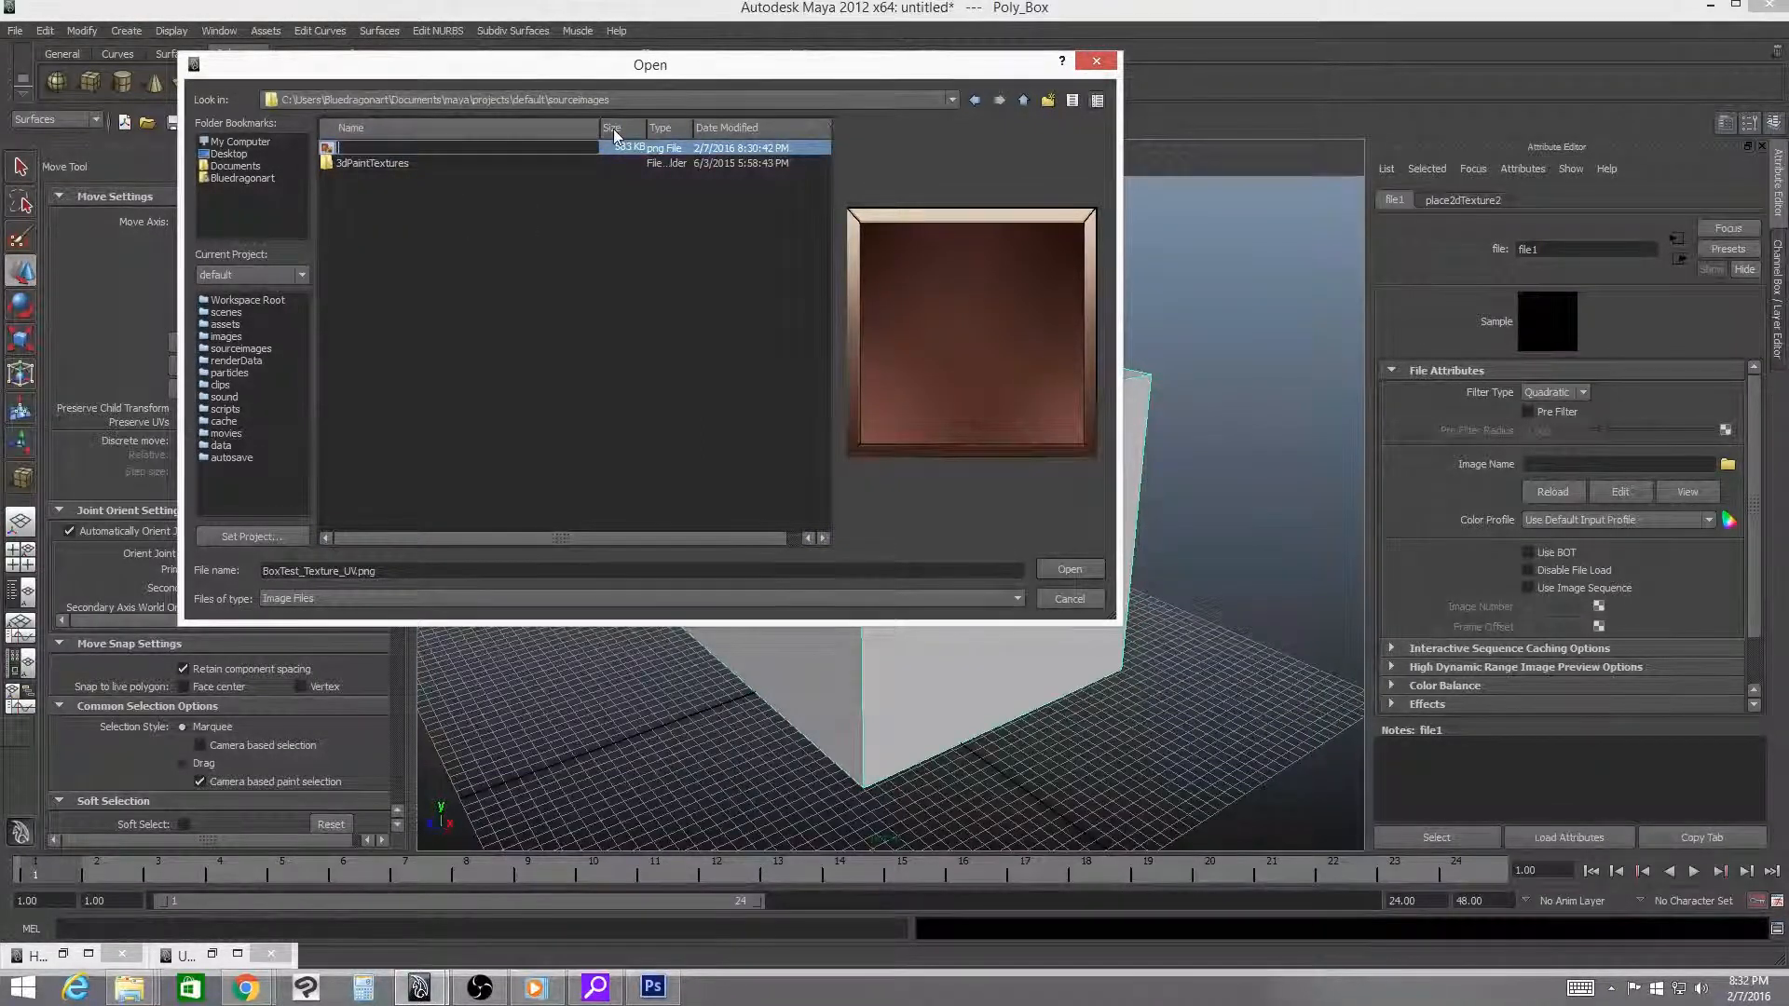
key(End)
text(_001)
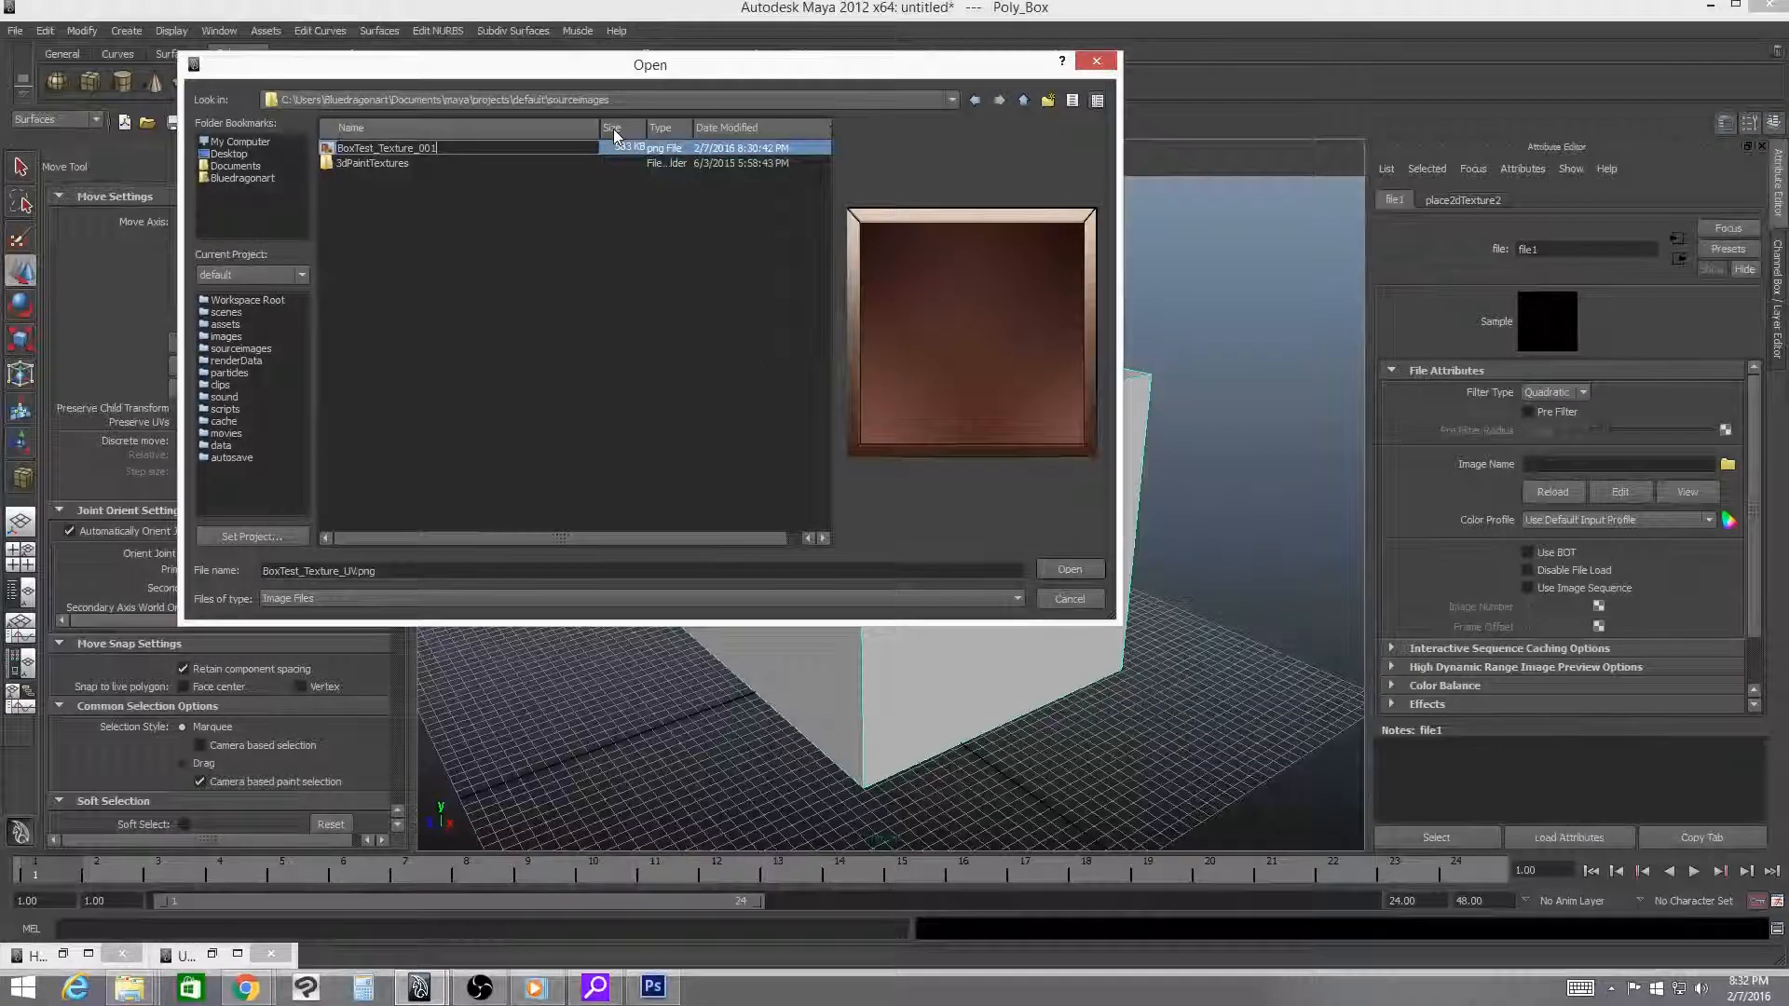
key(Return)
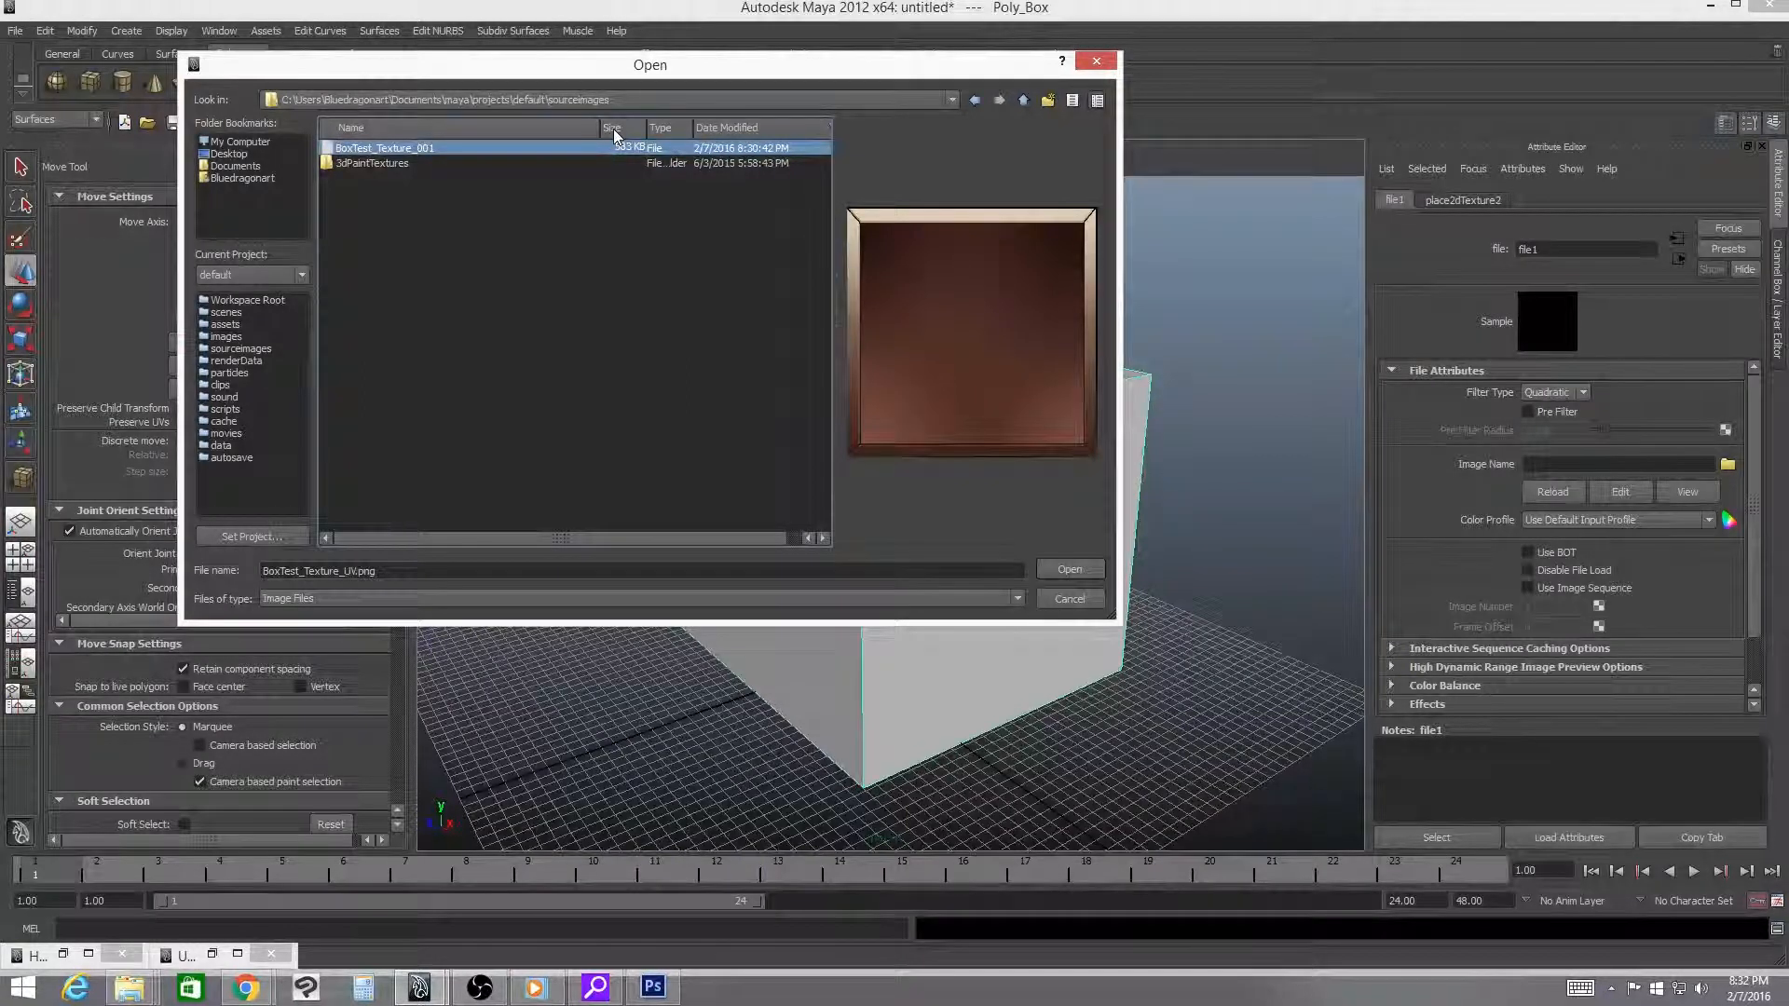
- Load the renamed box texture into the file node and inspect the textured cube from several angles
click(1070, 570)
drag(1118, 550, 1226, 512)
click(652, 541)
drag(652, 540, 945, 538)
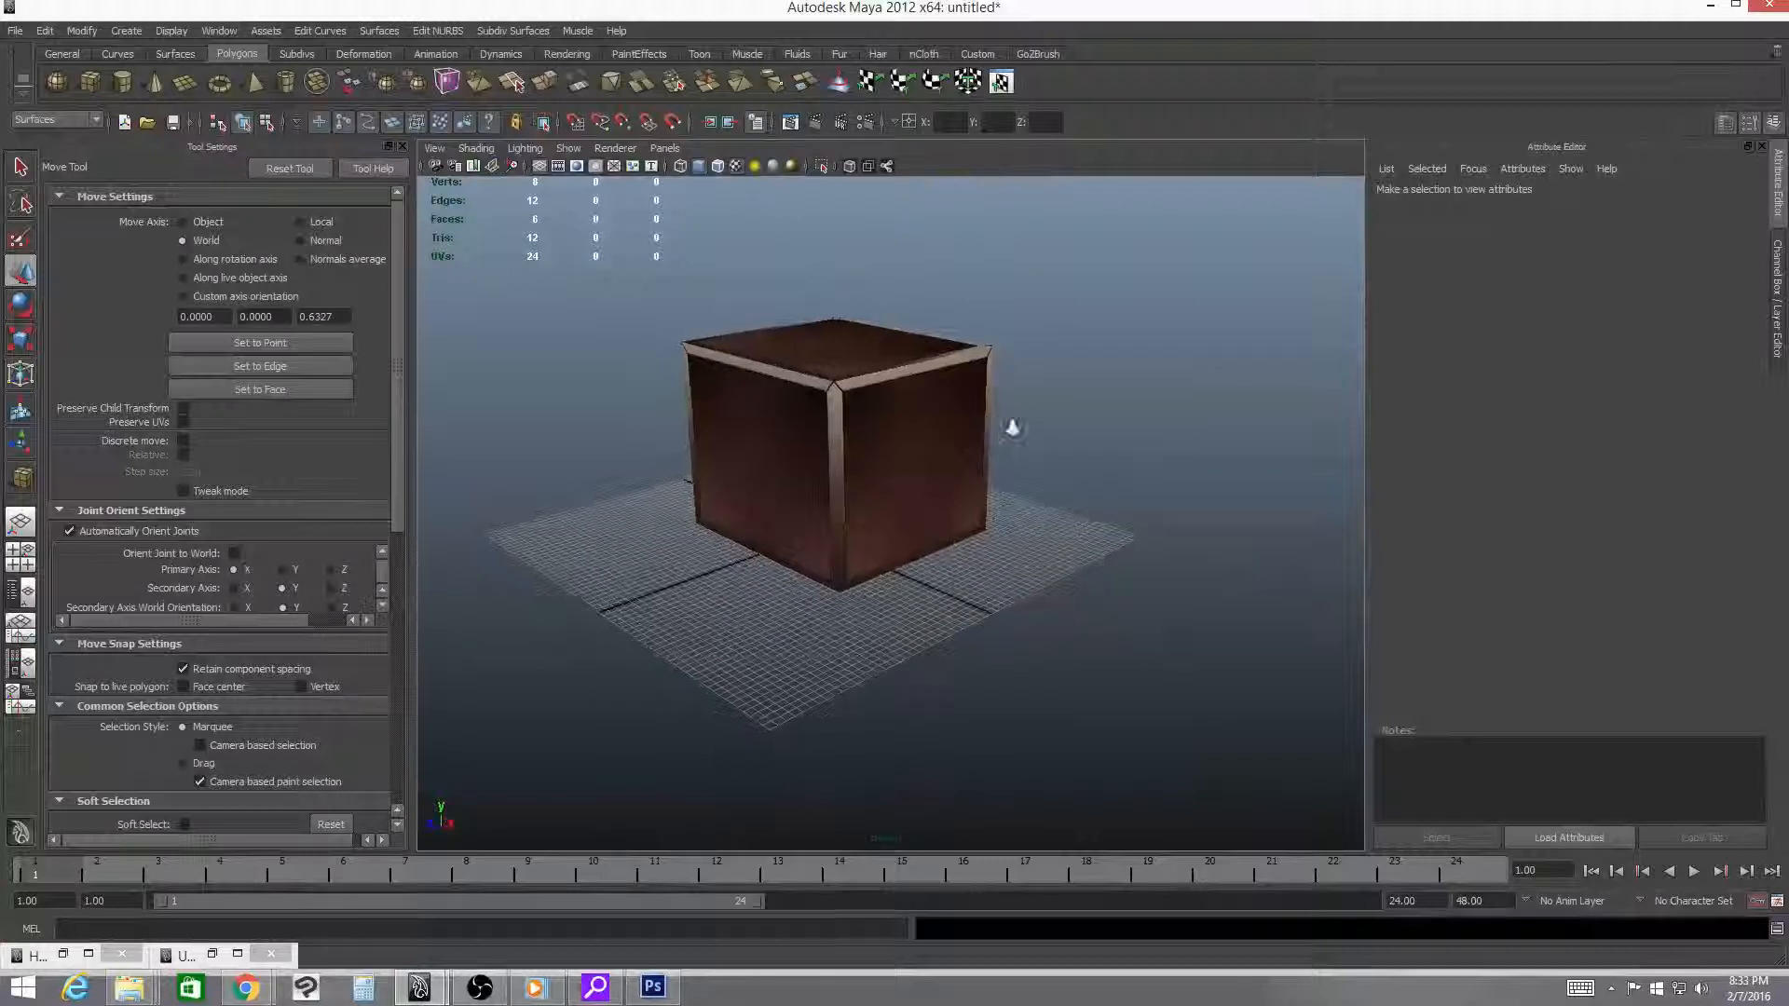
drag(1010, 420, 1158, 479)
- Select Poly_Box and restore the UV Texture Editor beside the cube to compare its UV layout with the texture
click(903, 396)
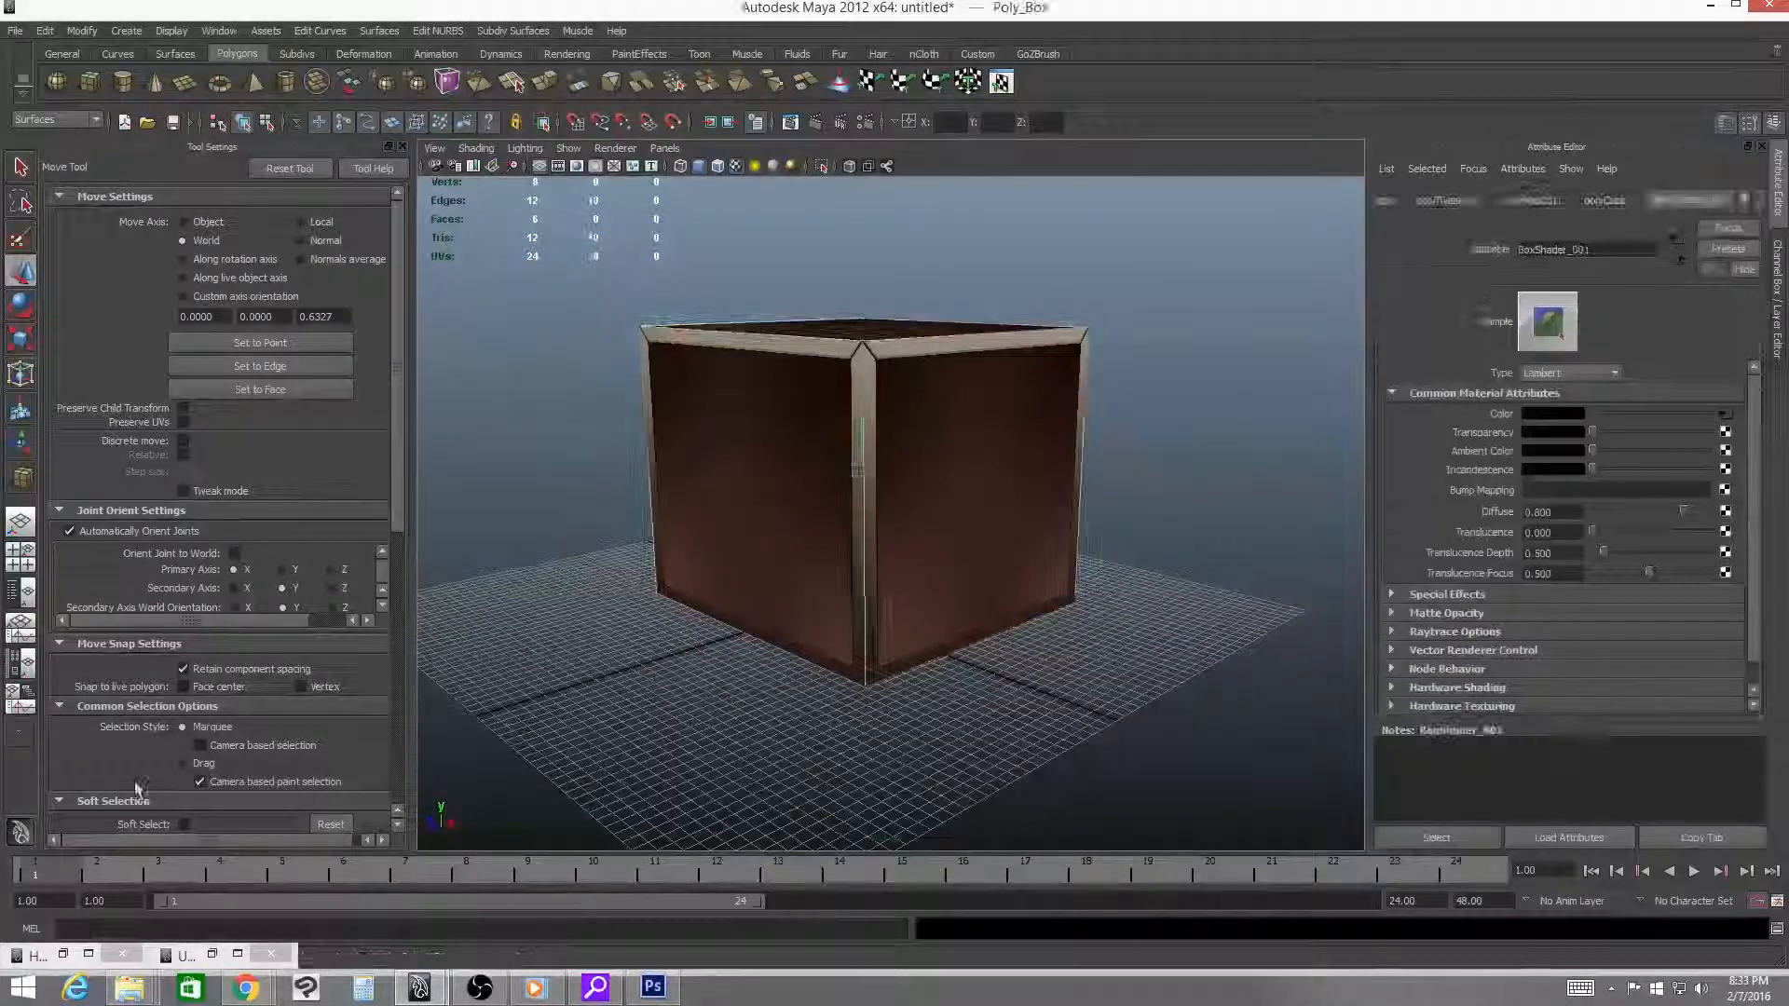
click(212, 954)
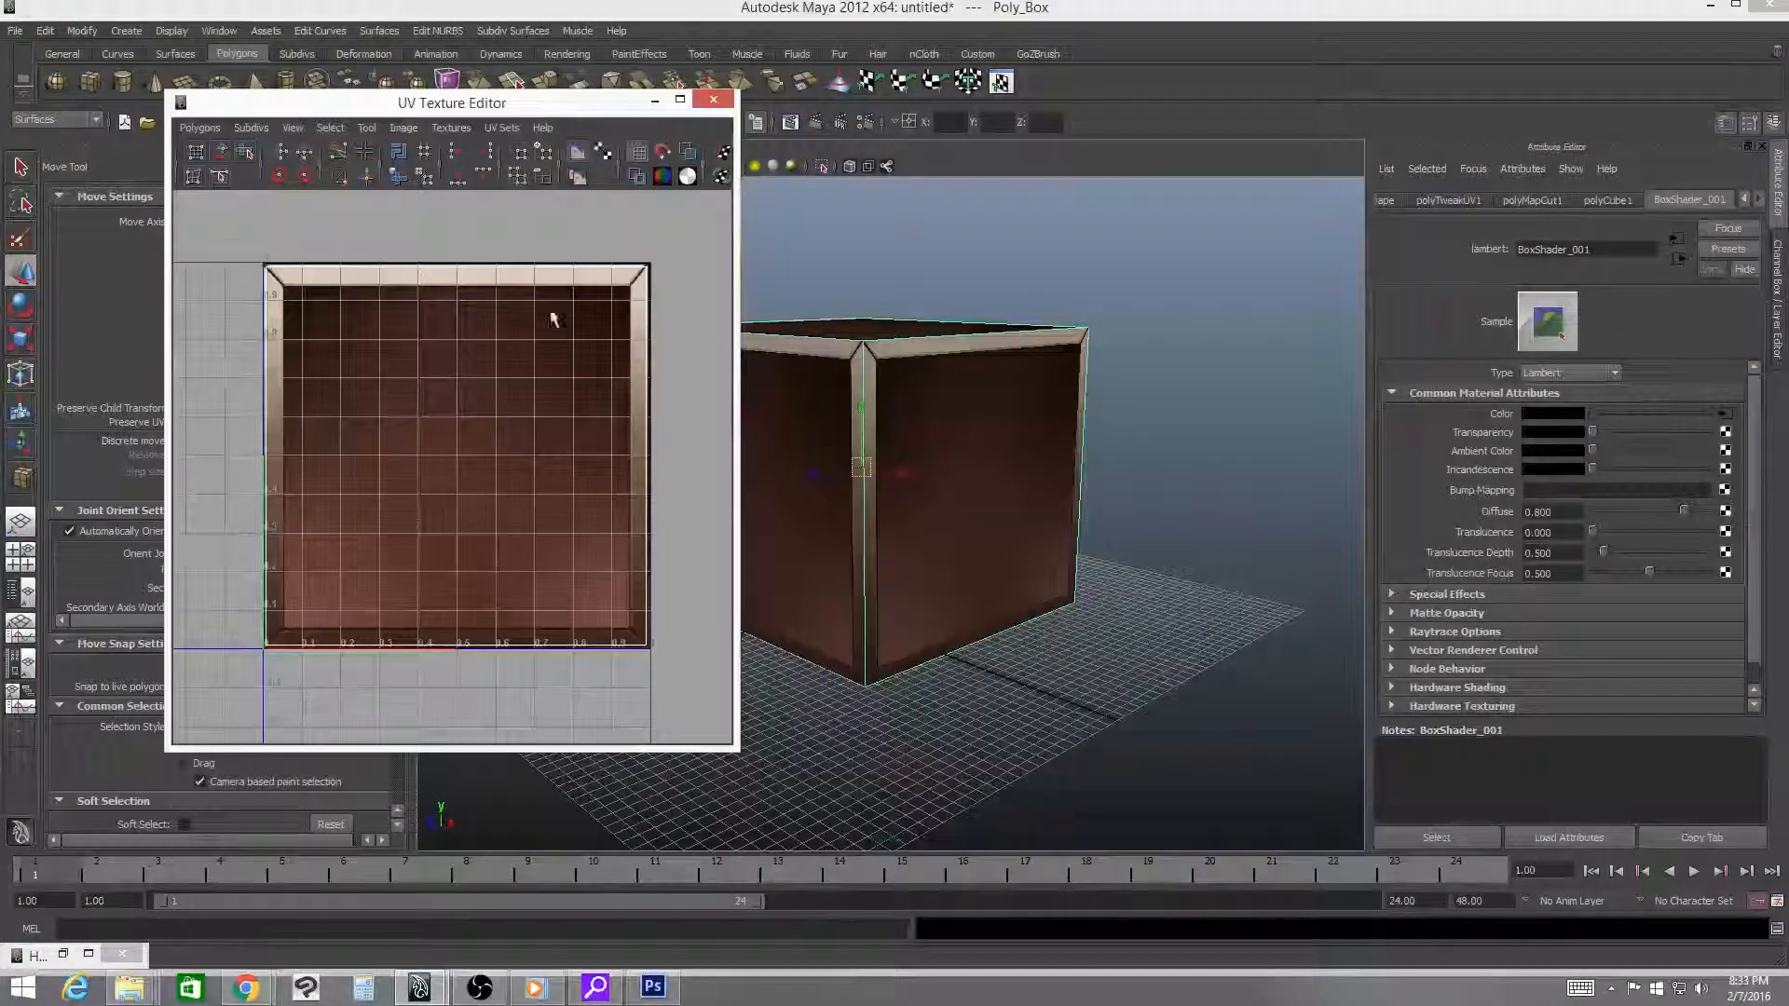
drag(566, 108, 427, 158)
drag(954, 278, 995, 310)
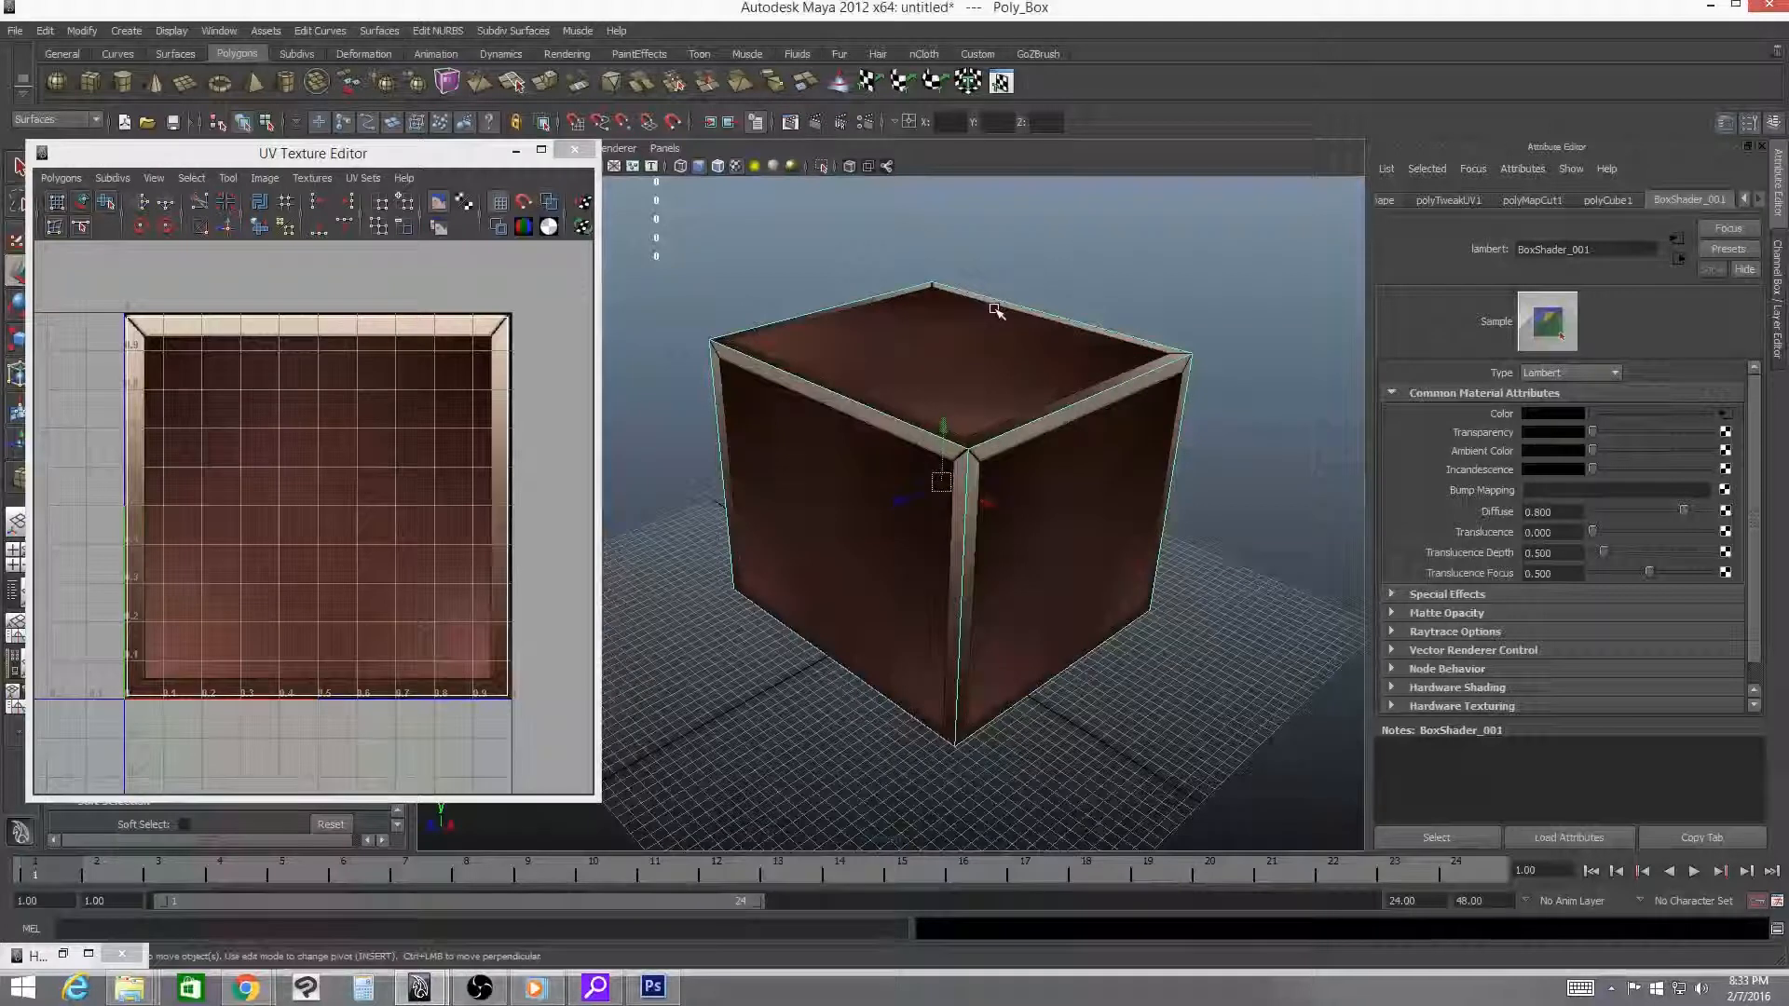